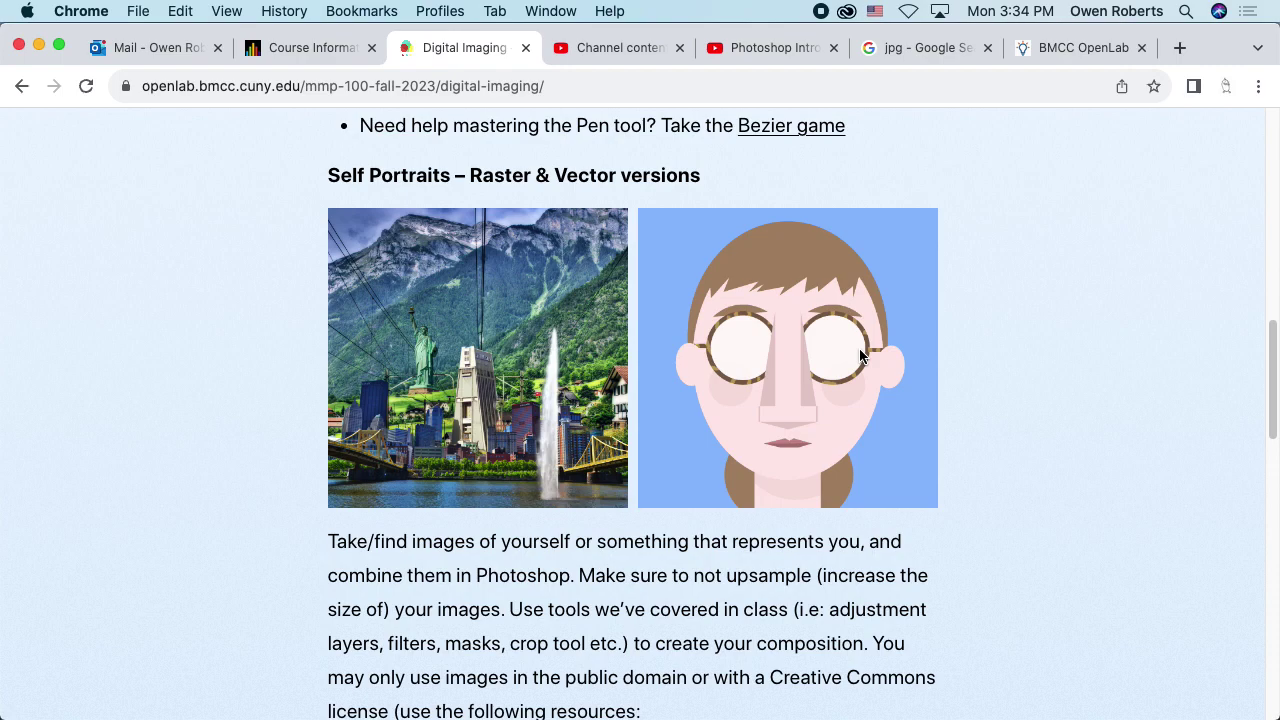
Step: Switch from the browser to Adobe Illustrator and bring up its home screen
{"action": "key", "text": "super+Tab"}
{"action": "key", "text": "super+Tab"}
{"action": "key", "text": "super+Tab"}
{"action": "key", "text": "super+Tab"}
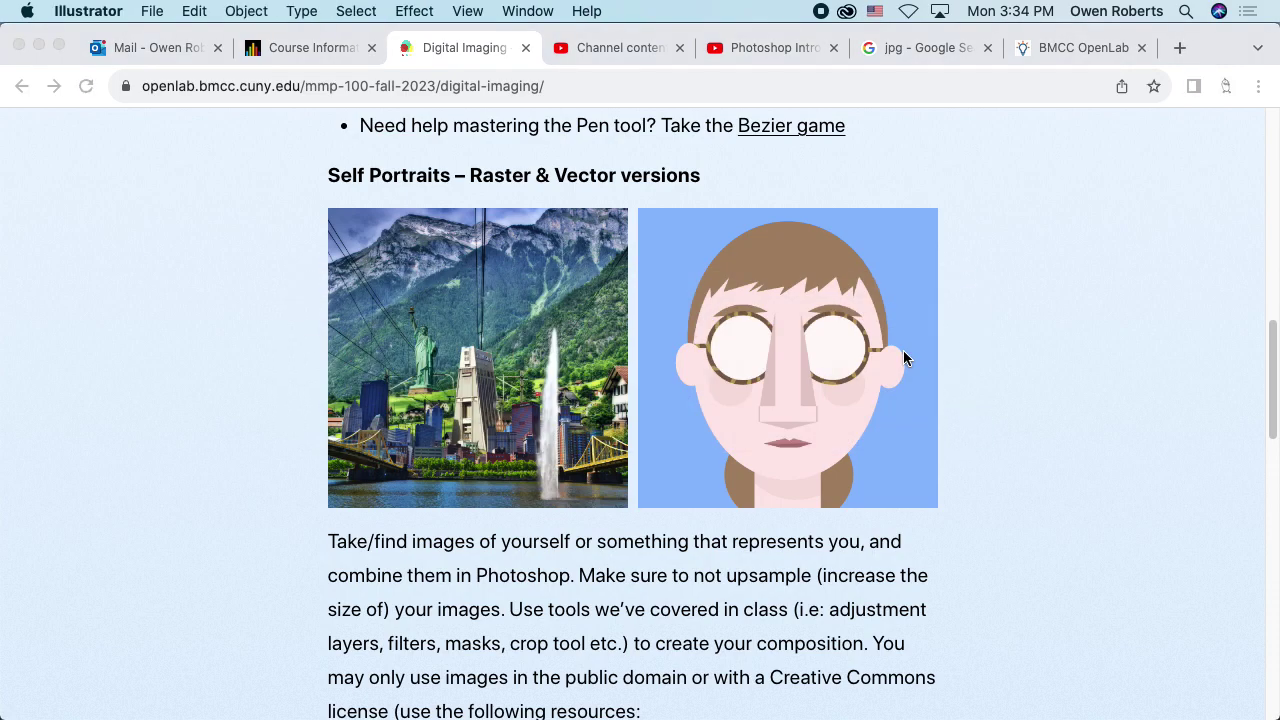
{"action": "mouse_move", "coordinate": [1274, 425]}
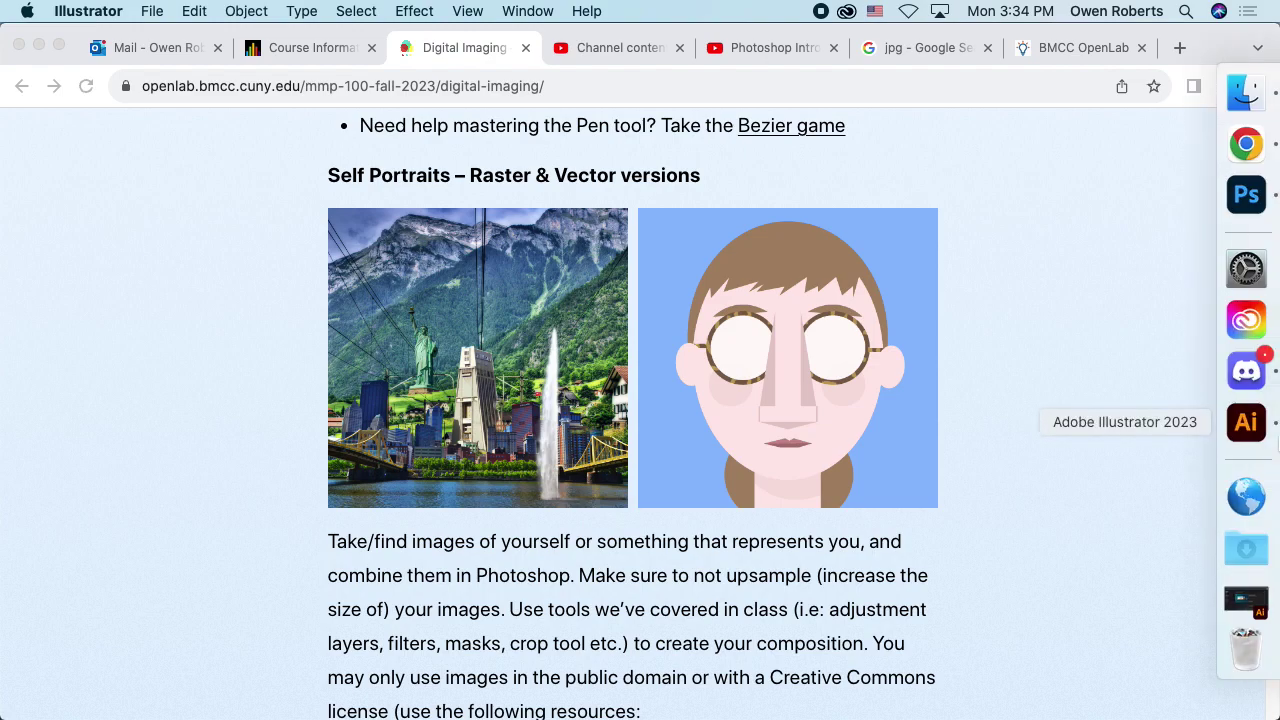
{"action": "left_click", "coordinate": [1246, 598]}
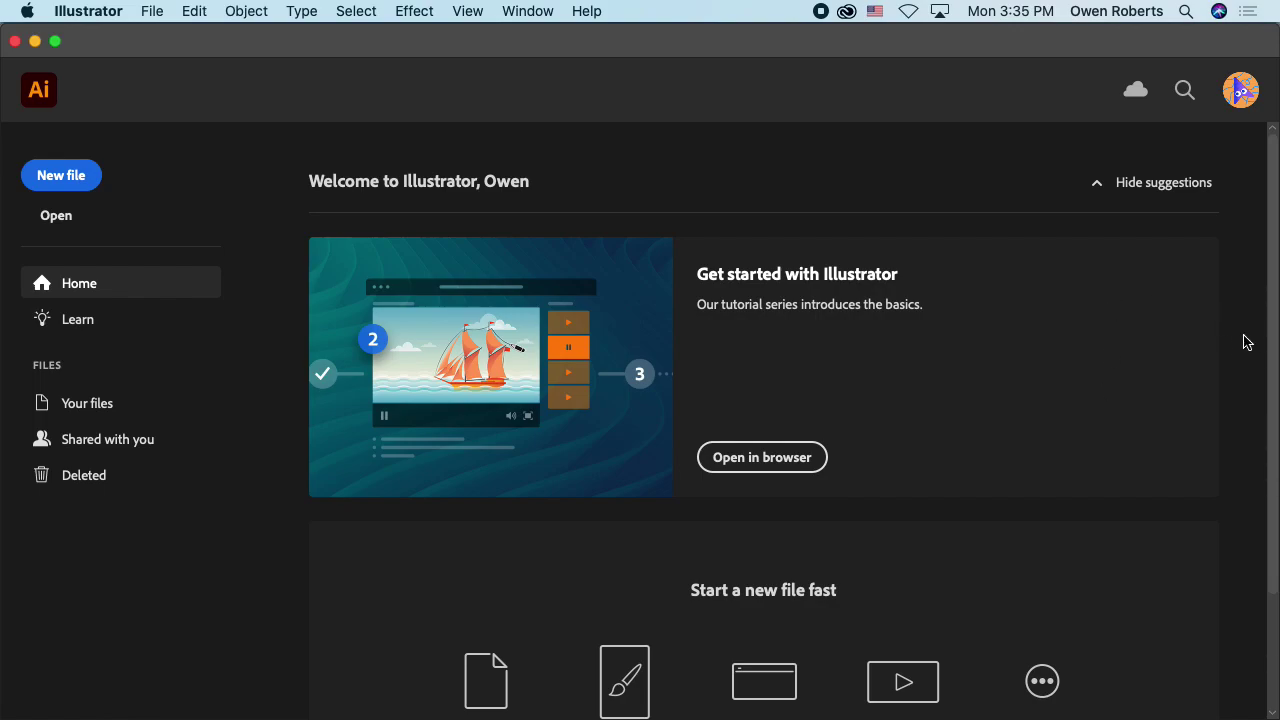
Step: Start a new document from the presets, compare the preset categories and choose the mobile iPhone 8/7/6 preset
{"action": "scroll", "coordinate": [1228, 346], "scroll_direction": "down", "scroll_amount": 3}
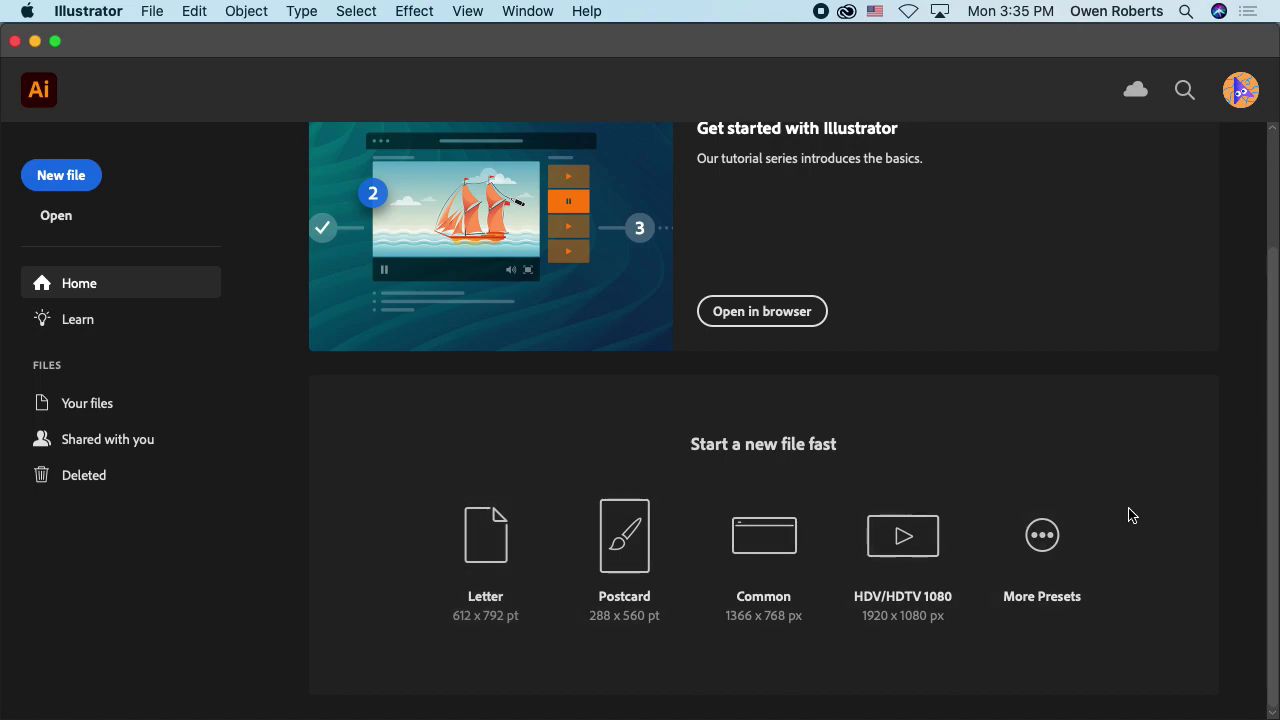
{"action": "left_click", "coordinate": [1058, 545]}
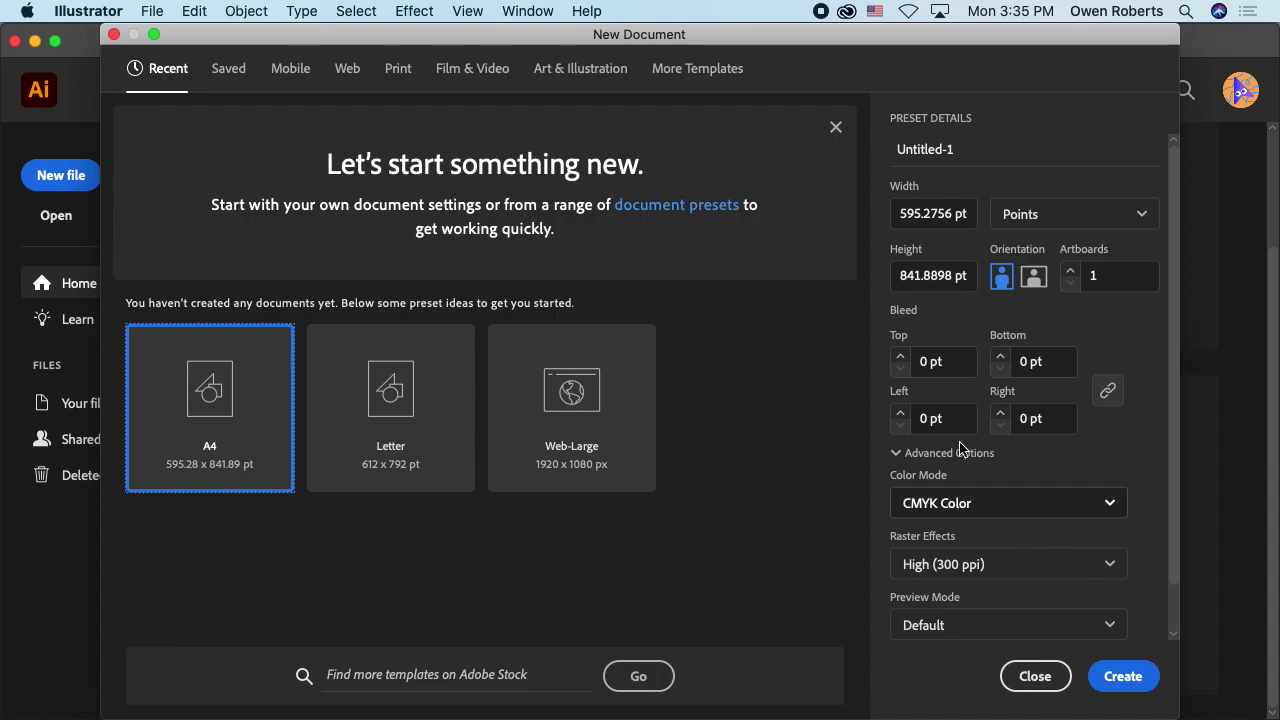
{"action": "left_click", "coordinate": [291, 72]}
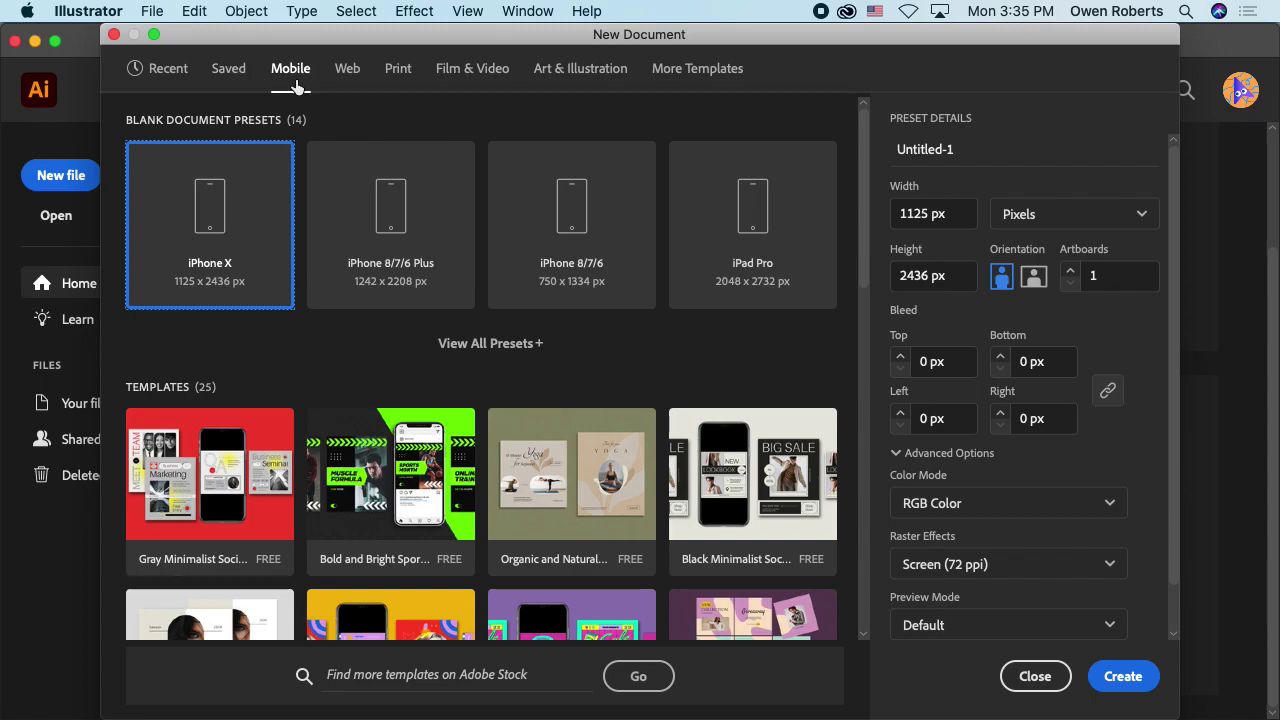
{"action": "left_click", "coordinate": [356, 77]}
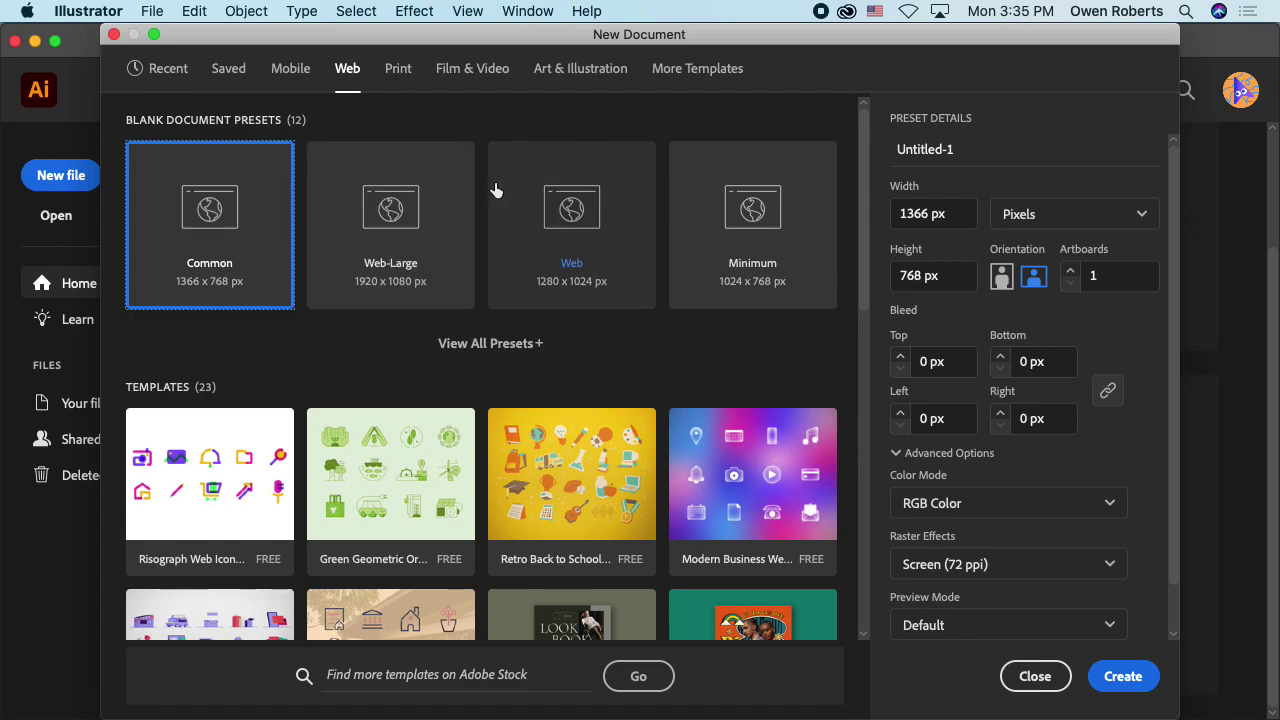
{"action": "left_click", "coordinate": [588, 76]}
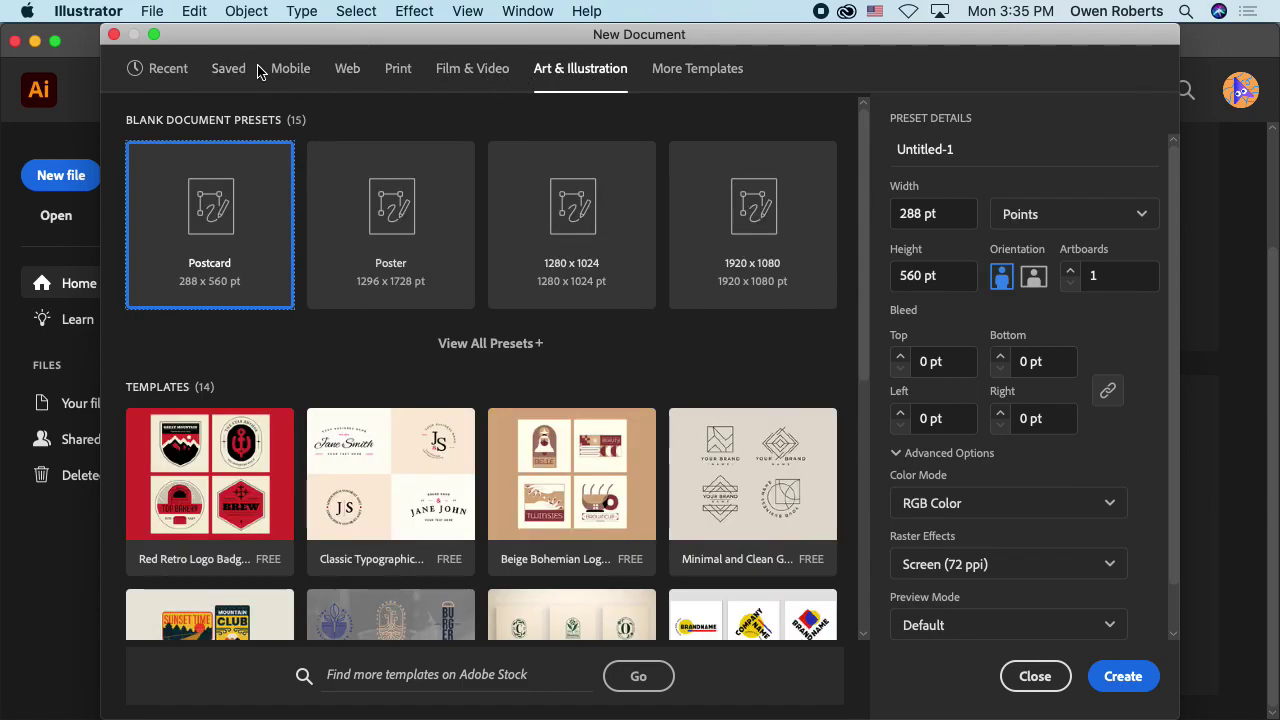
{"action": "left_click", "coordinate": [285, 70]}
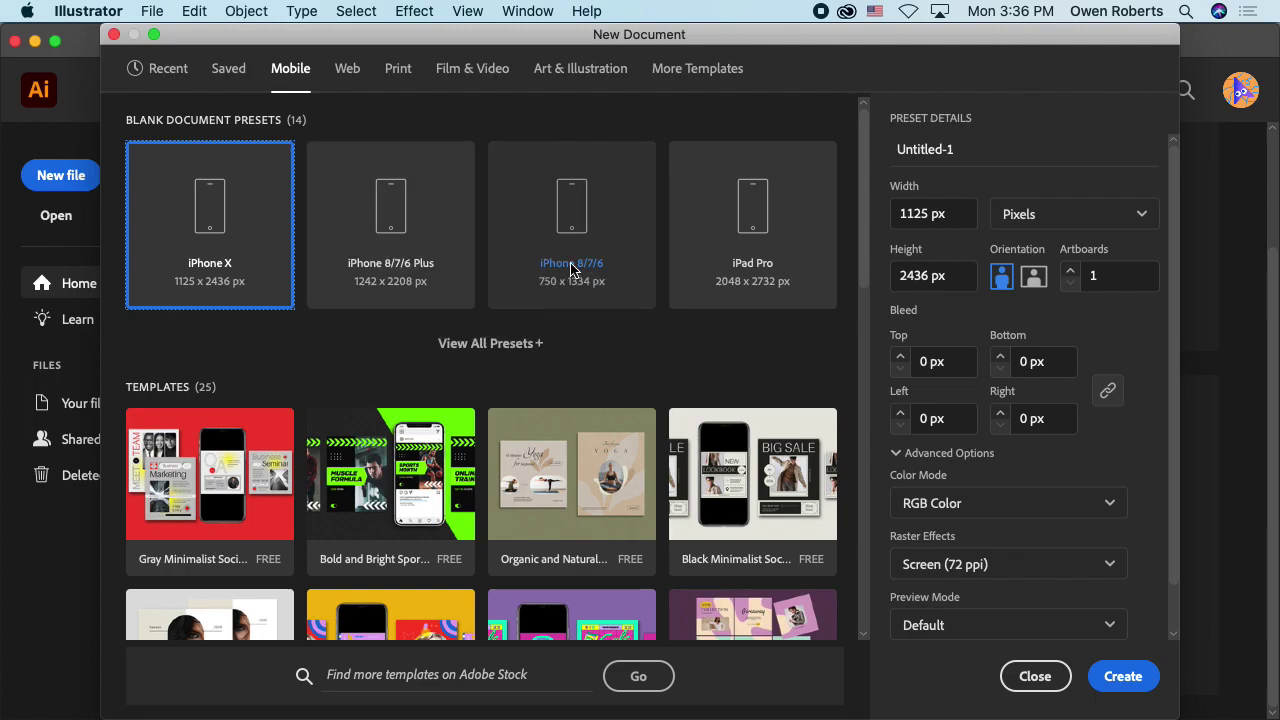
{"action": "left_click", "coordinate": [597, 238]}
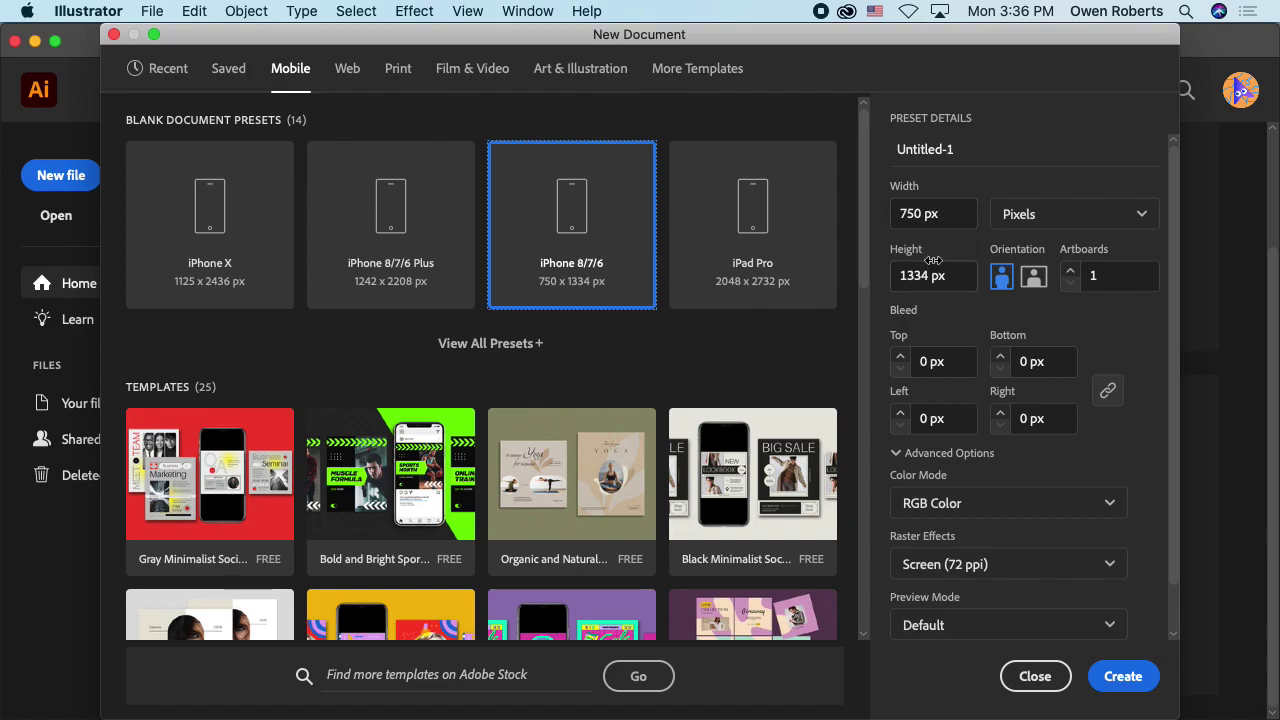
Step: Create the 750 x 1334 px document with portrait orientation, one artboard and RGB color mode
{"action": "left_click", "coordinate": [1019, 279]}
{"action": "left_click", "coordinate": [1006, 278]}
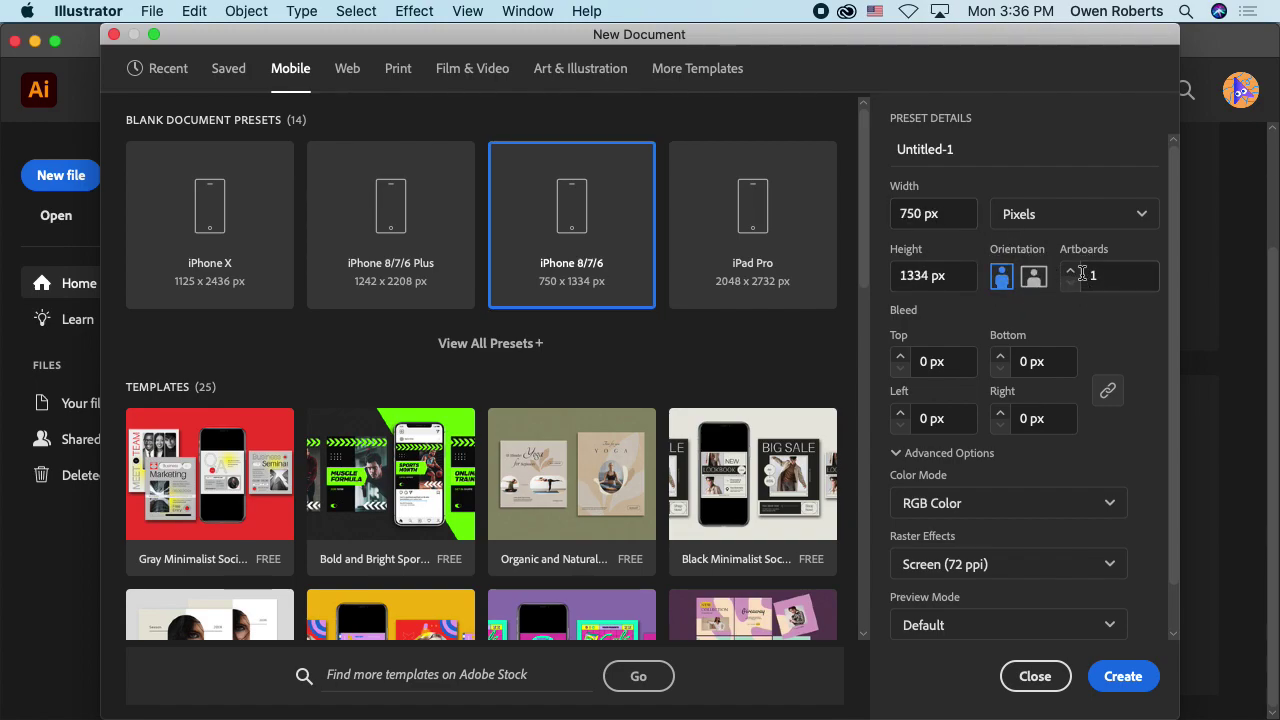
{"action": "scroll", "coordinate": [1075, 317], "scroll_direction": "down", "scroll_amount": 2}
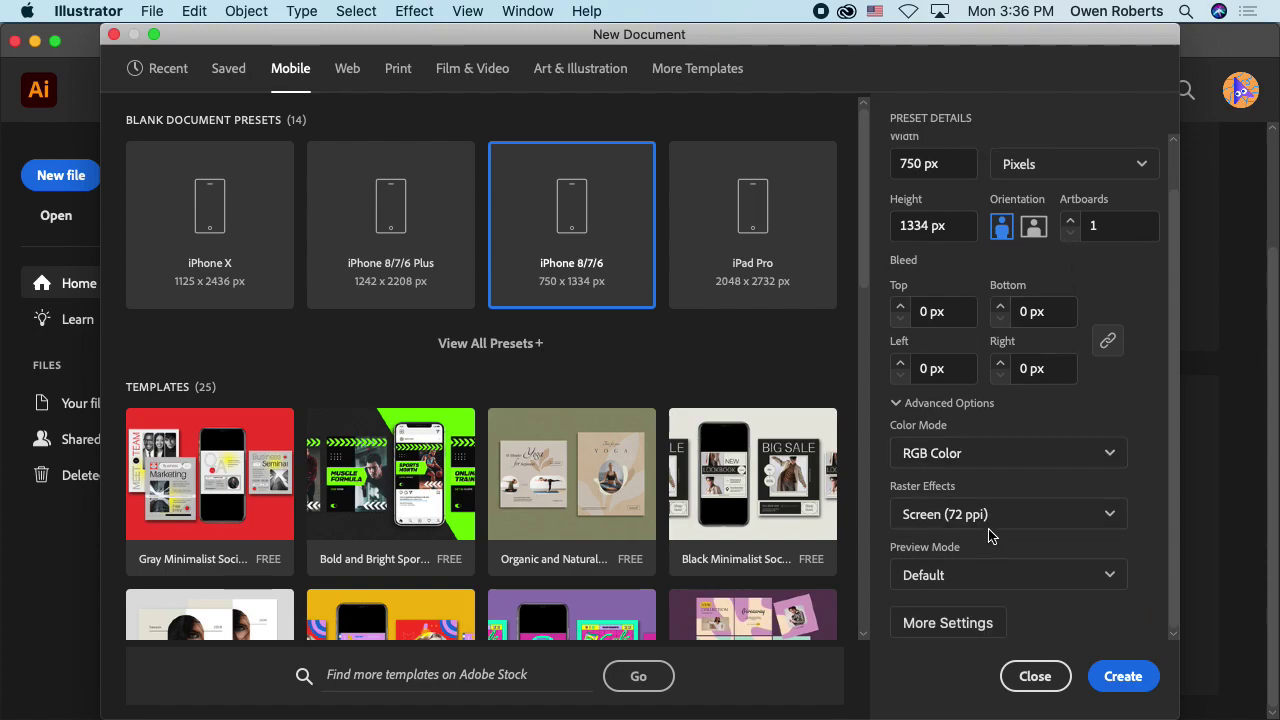
{"action": "left_click", "coordinate": [946, 494]}
{"action": "scroll", "coordinate": [1051, 560], "scroll_direction": "up", "scroll_amount": 1}
{"action": "scroll", "coordinate": [1058, 470], "scroll_direction": "down", "scroll_amount": 1}
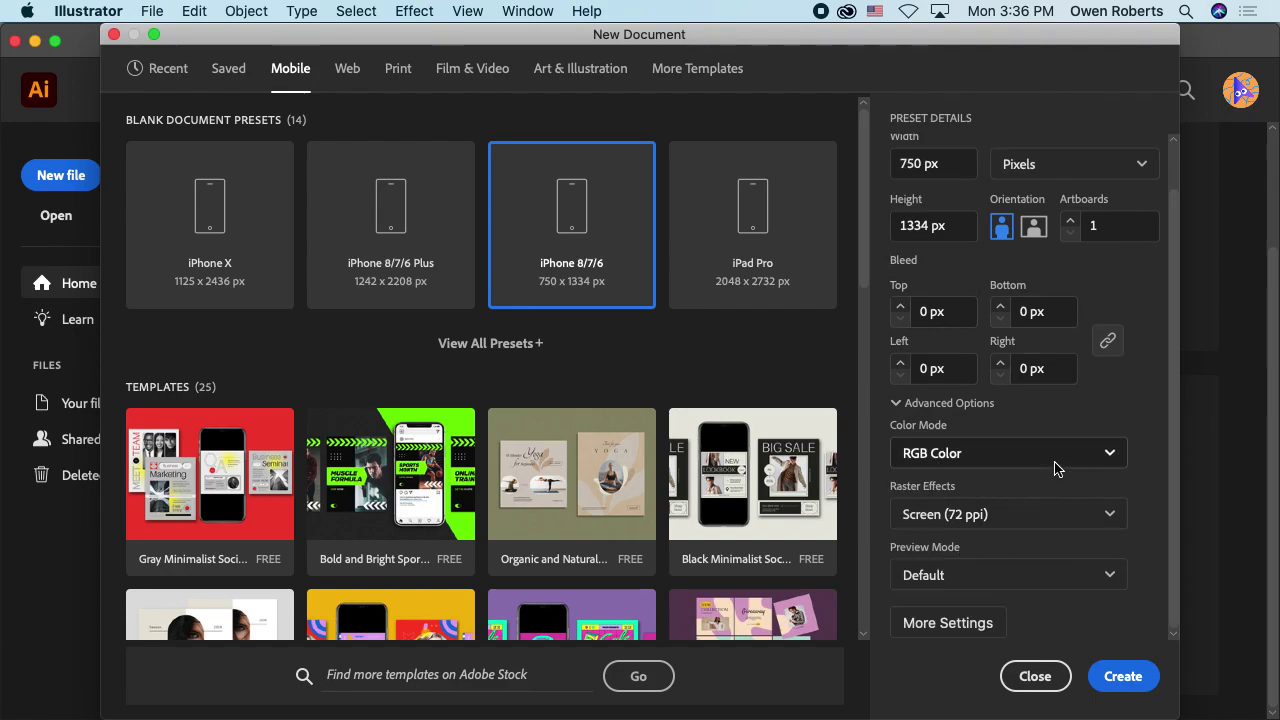
{"action": "left_click", "coordinate": [1125, 670]}
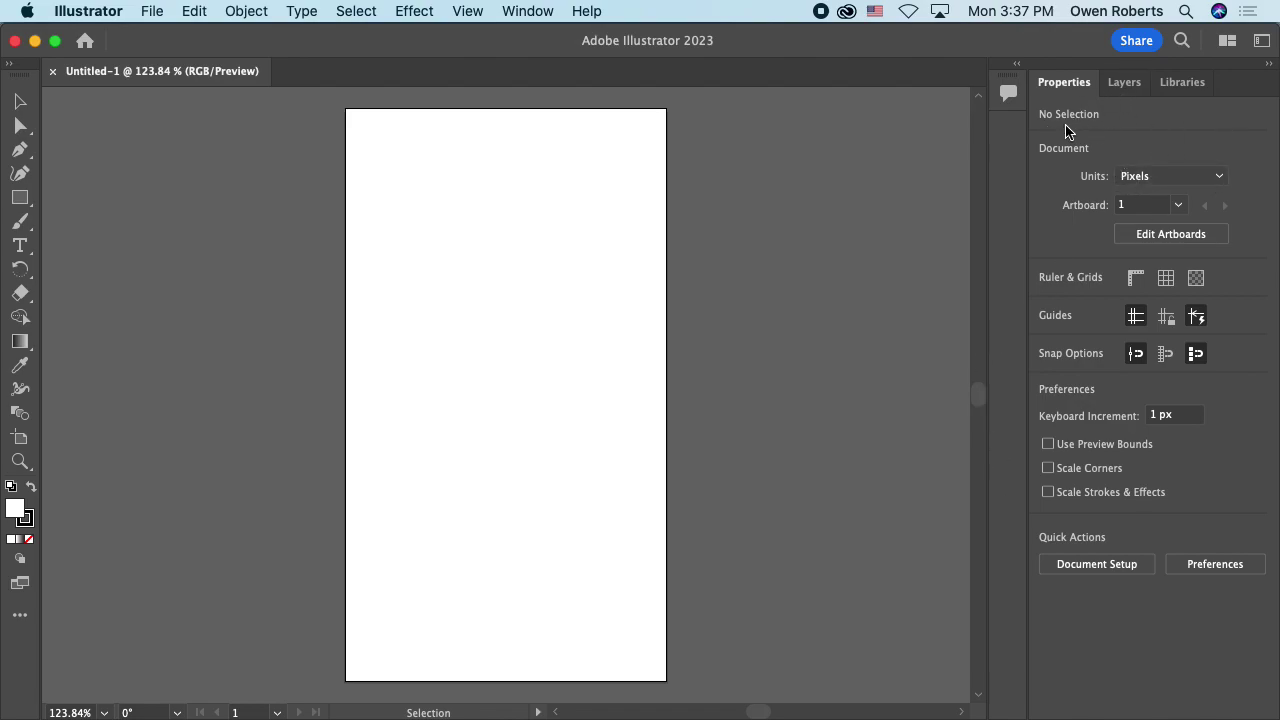
Step: Give Layers its own column beside the canvas and save the arrangement as a workspace named with the owner's first name plus "Cool Layer Layout"
{"action": "left_click_drag", "start_coordinate": [1131, 89], "coordinate": [984, 90]}
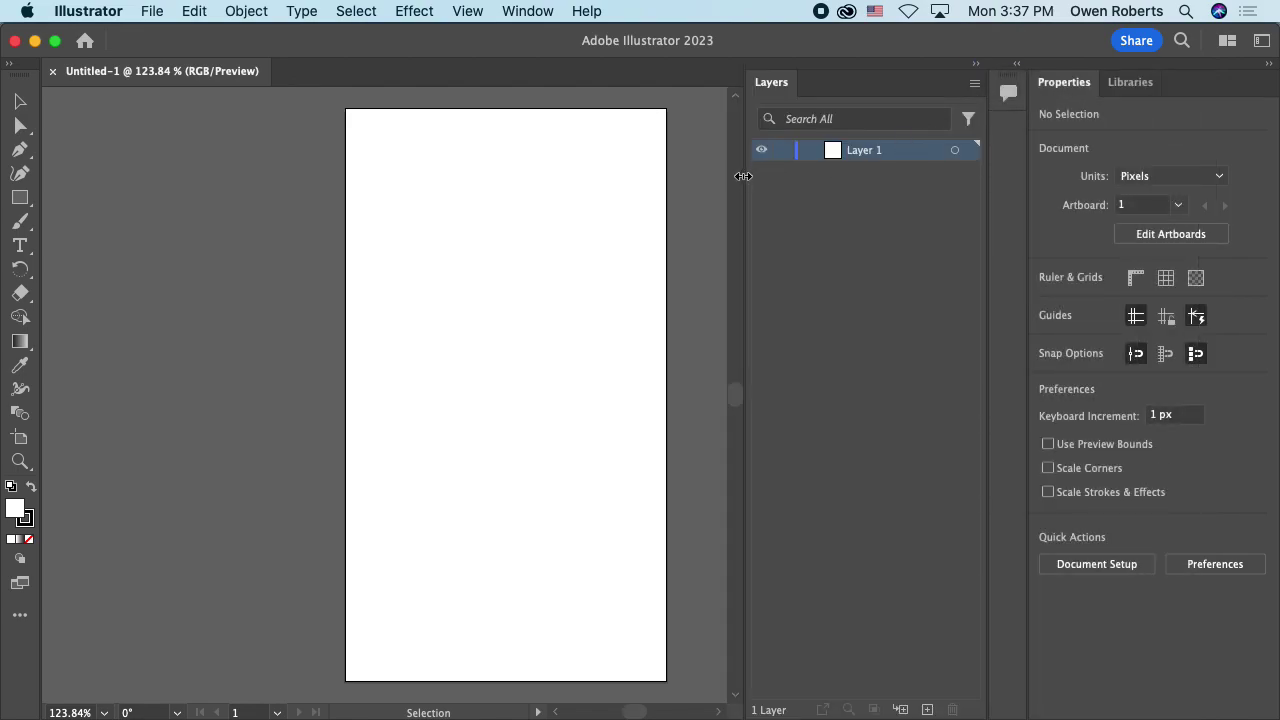
{"action": "left_click", "coordinate": [785, 175]}
{"action": "left_click", "coordinate": [528, 12]}
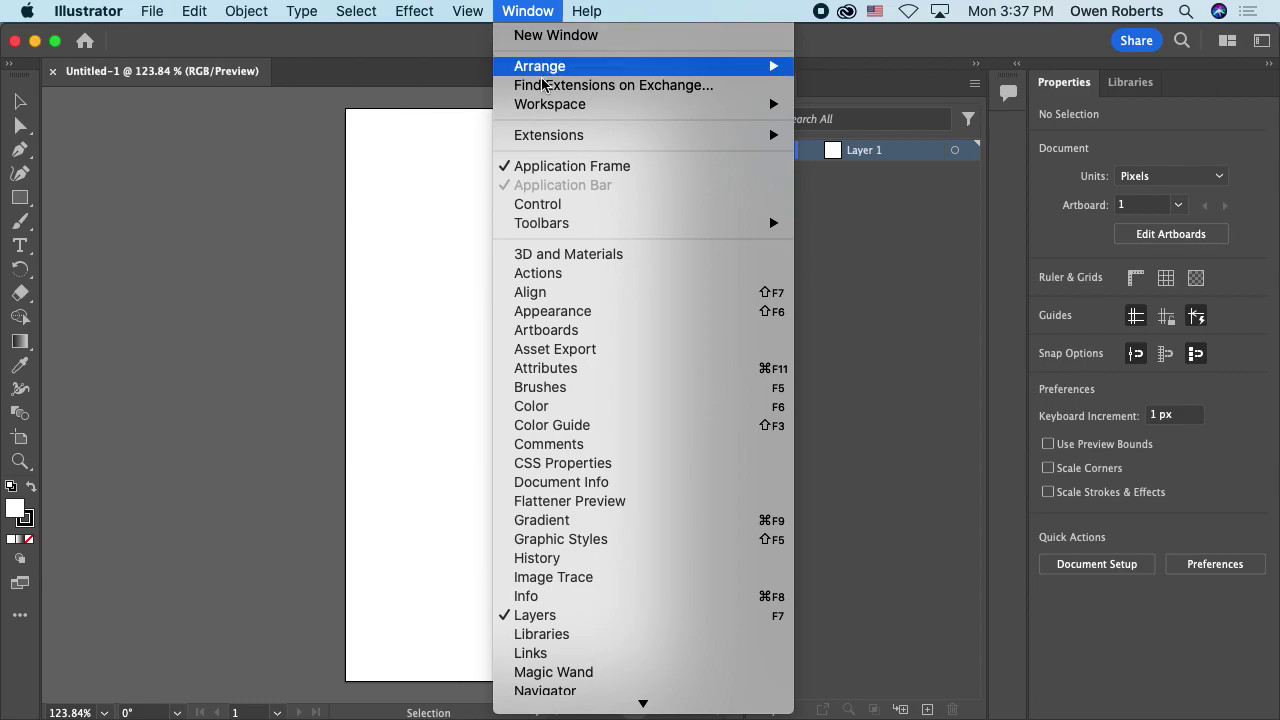
{"action": "mouse_move", "coordinate": [551, 108]}
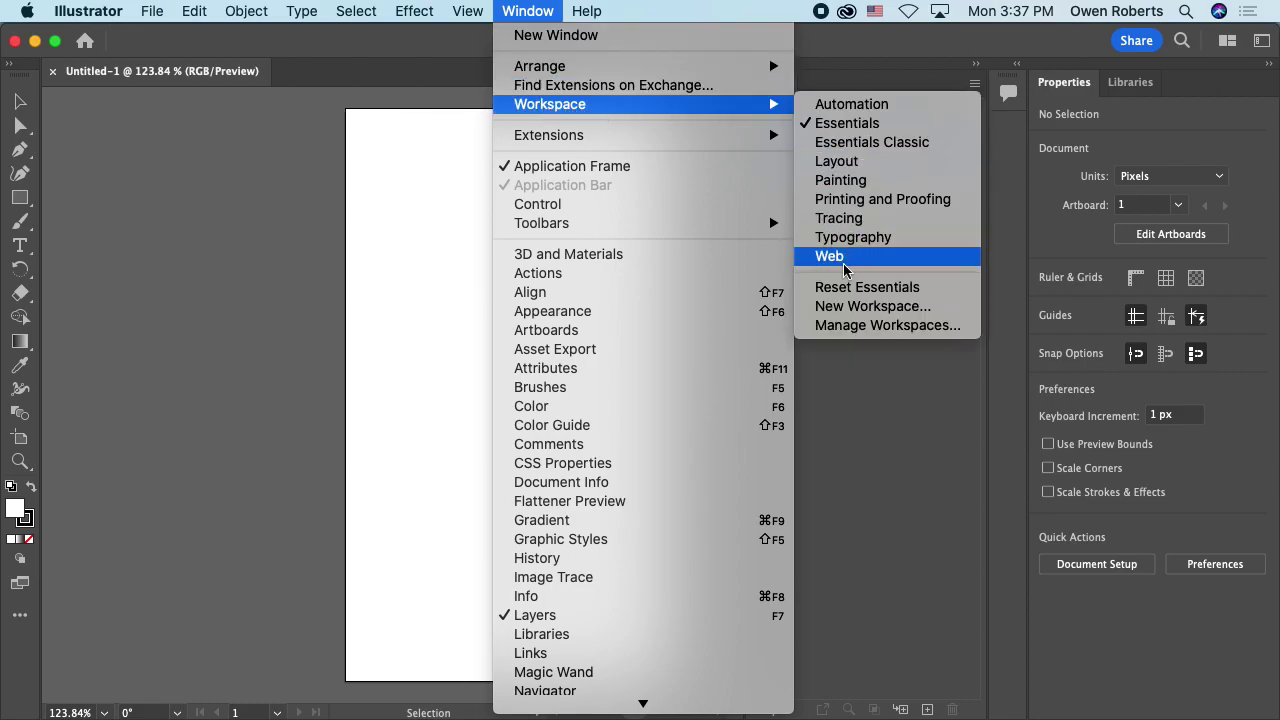
{"action": "left_click", "coordinate": [872, 306]}
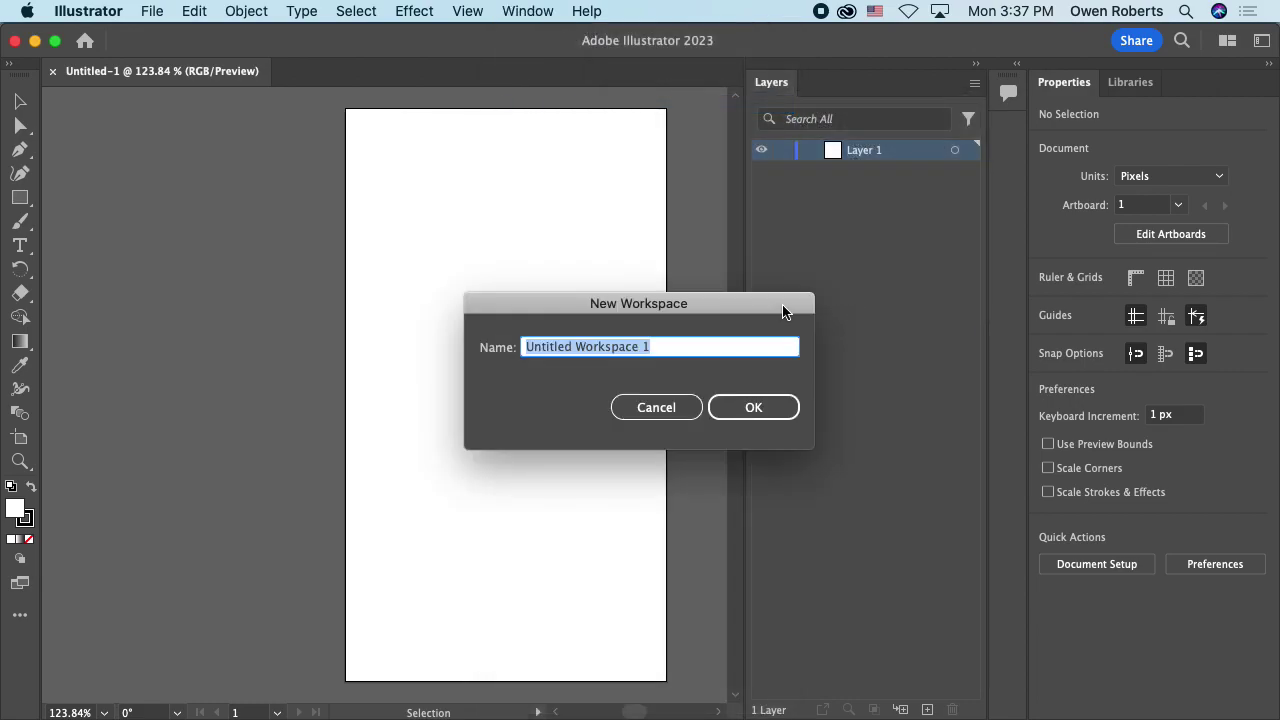
{"action": "type", "text": "Owen's Cool"}
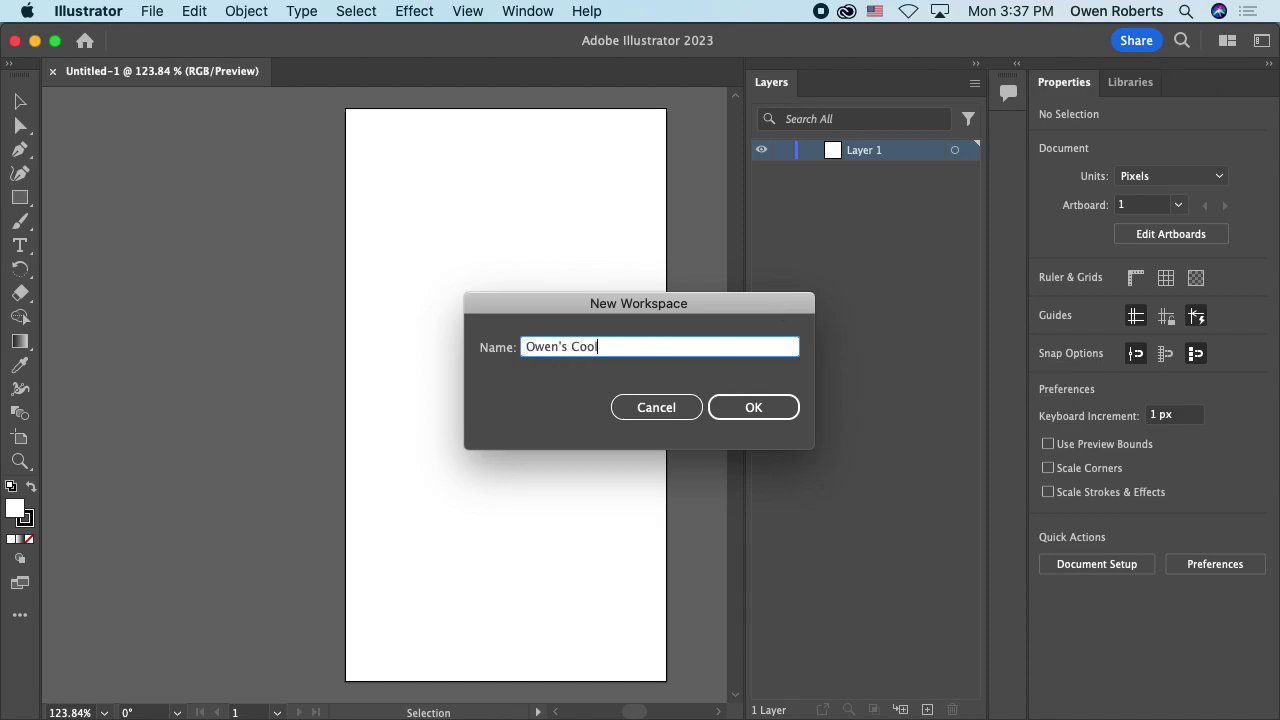
{"action": "type", "text": " Layer Layout"}
{"action": "key", "text": "Return"}
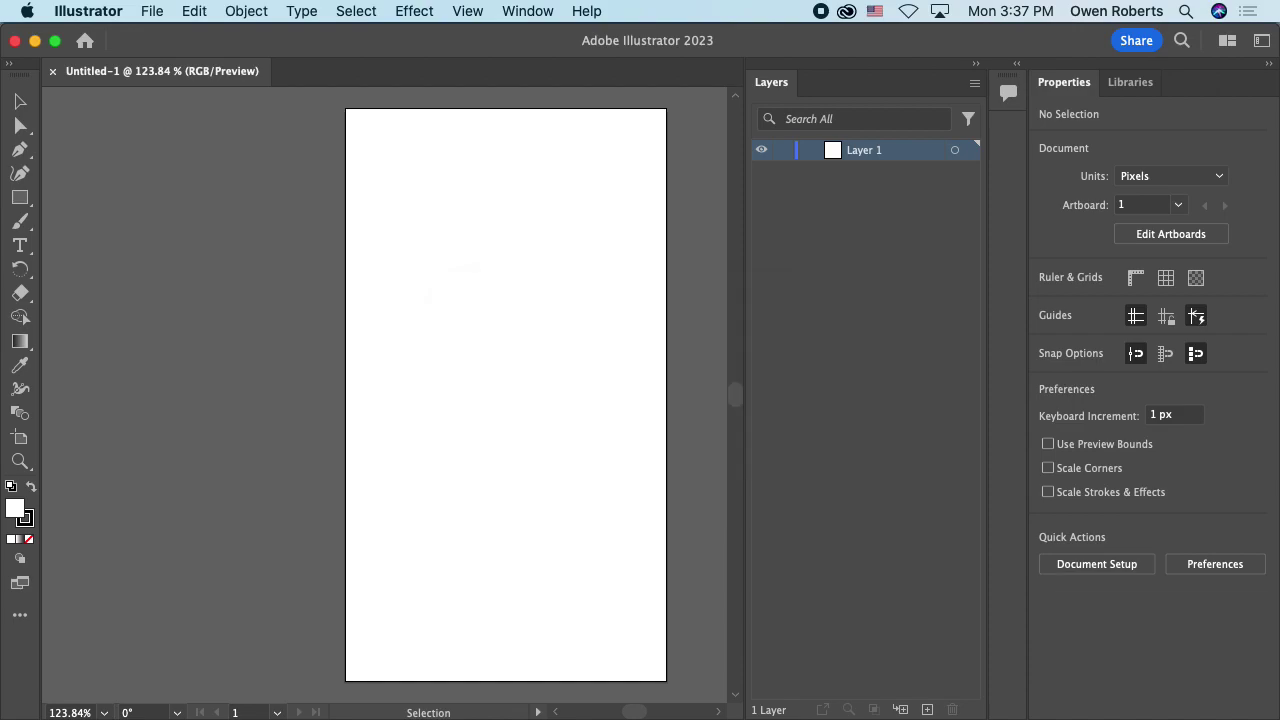
{"action": "left_click", "coordinate": [528, 11]}
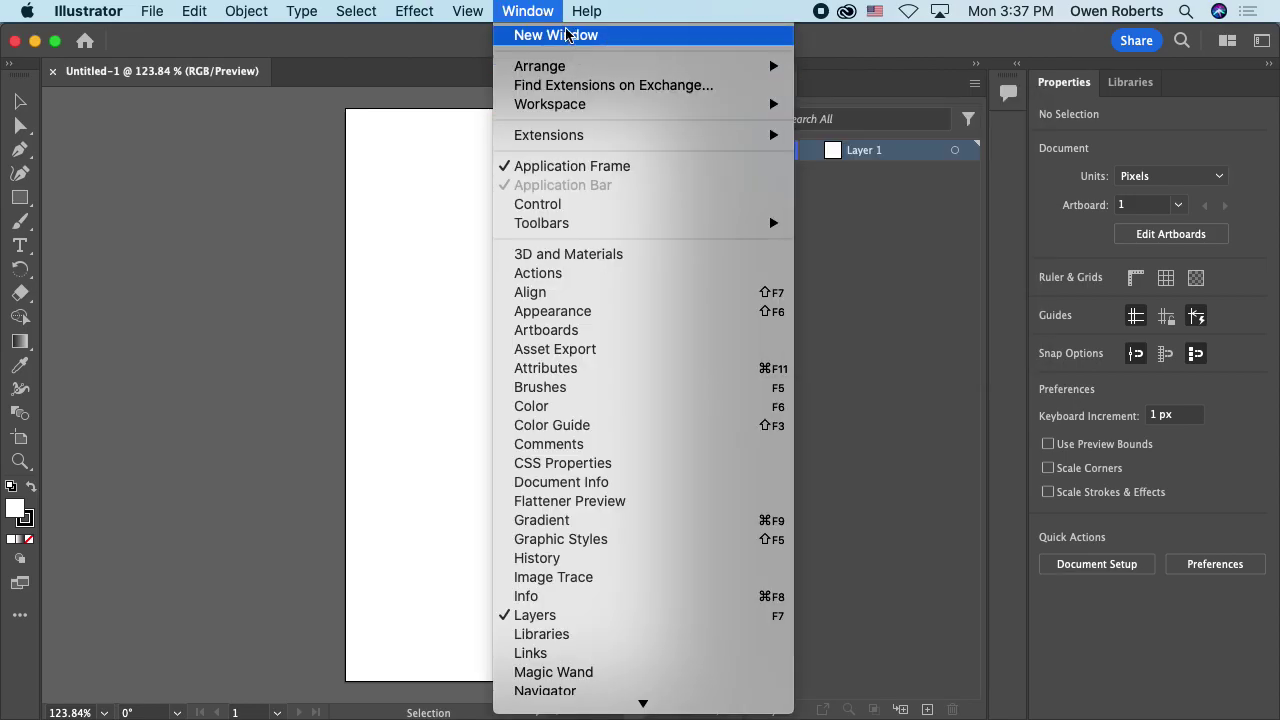
{"action": "left_click", "coordinate": [531, 11]}
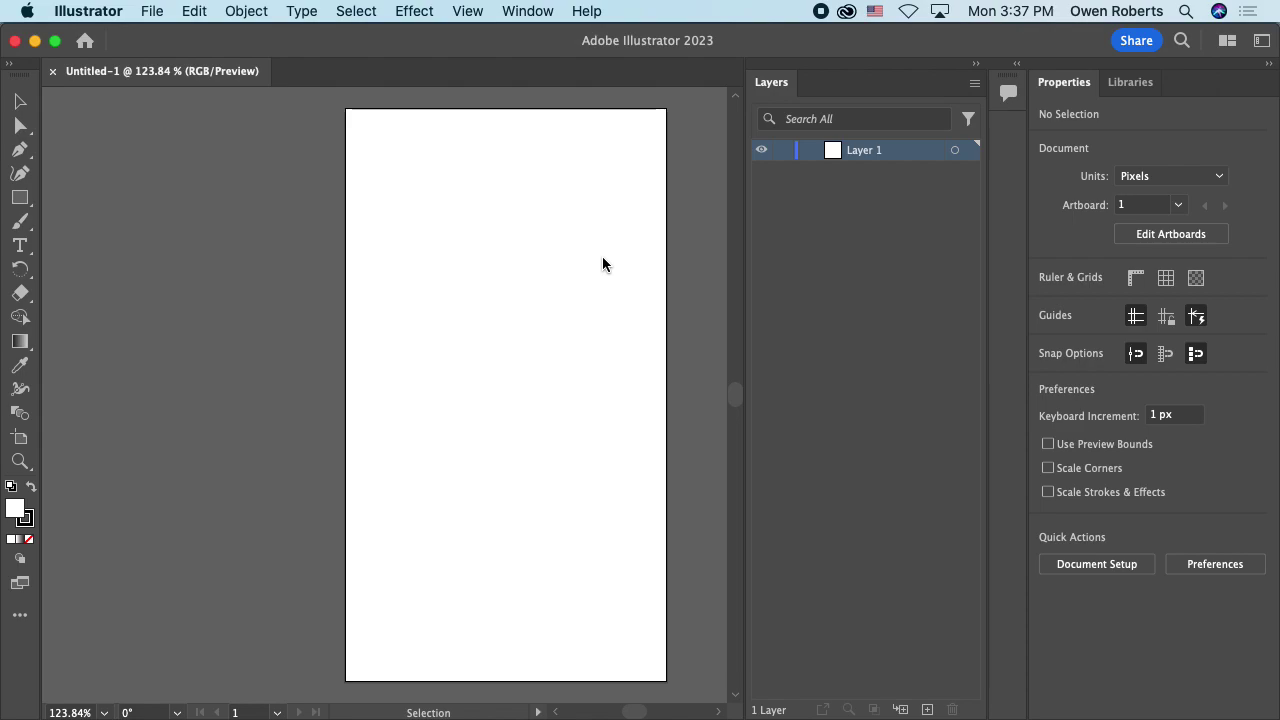
{"action": "key", "text": "space"}
{"action": "left_click_drag", "start_coordinate": [609, 219], "coordinate": [485, 227]}
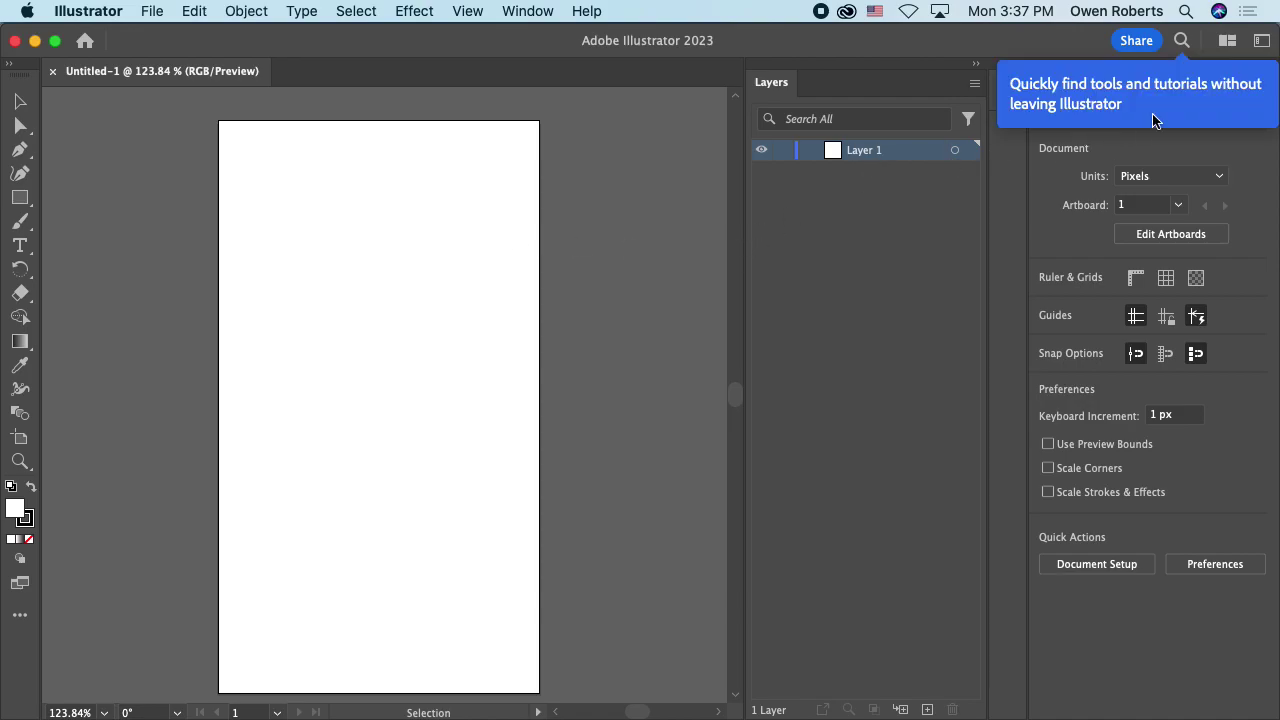
{"action": "left_click", "coordinate": [1181, 40]}
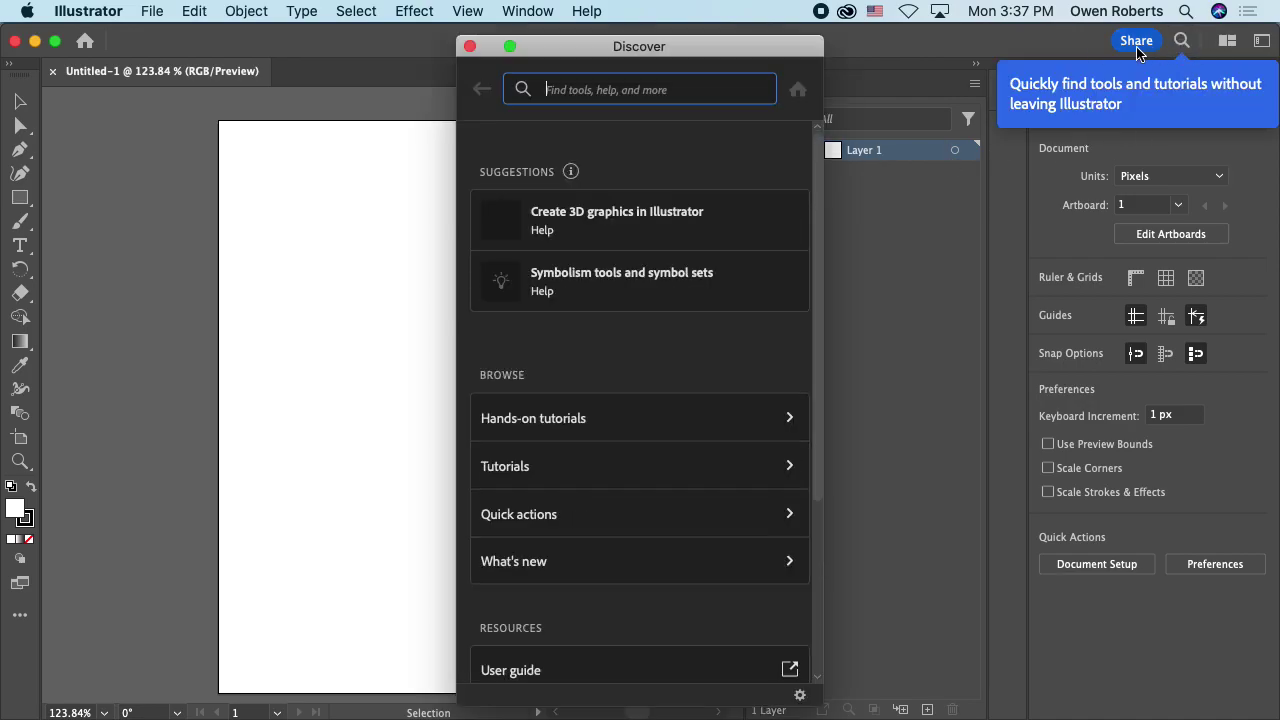
{"action": "left_click", "coordinate": [470, 47]}
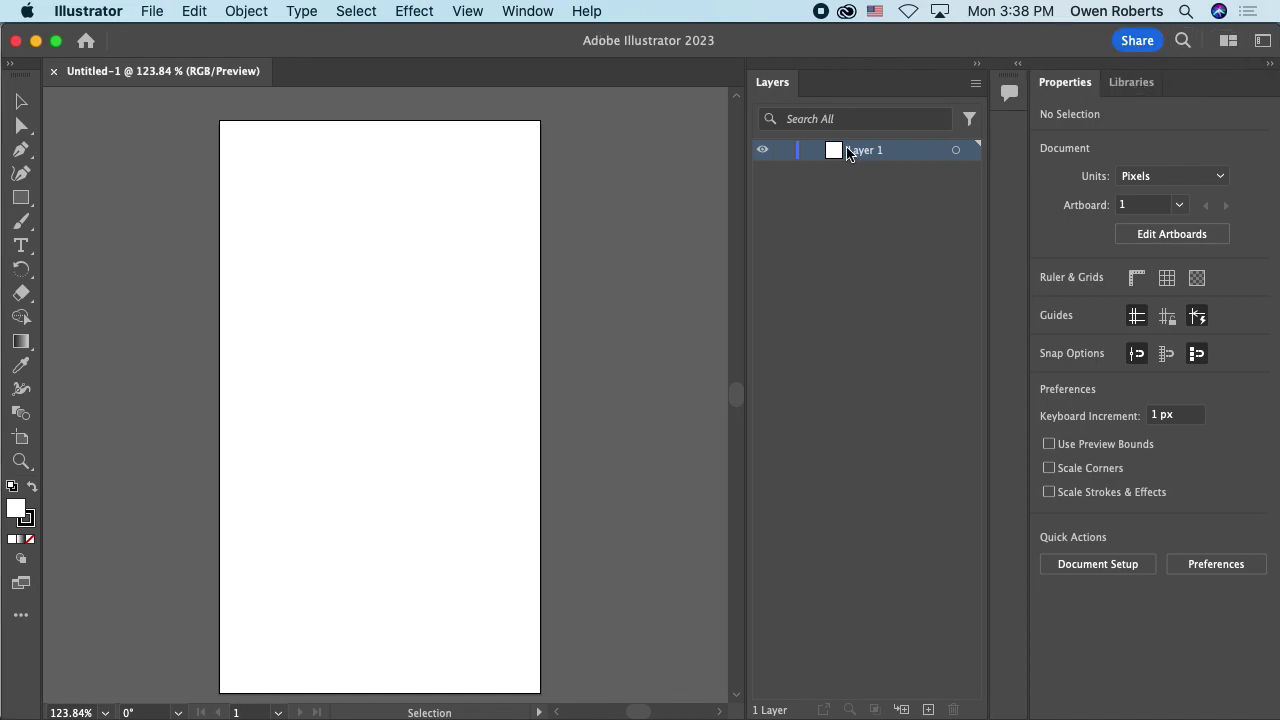
{"action": "left_click", "coordinate": [761, 150], "text": "super"}
{"action": "left_click", "coordinate": [762, 150], "text": "super"}
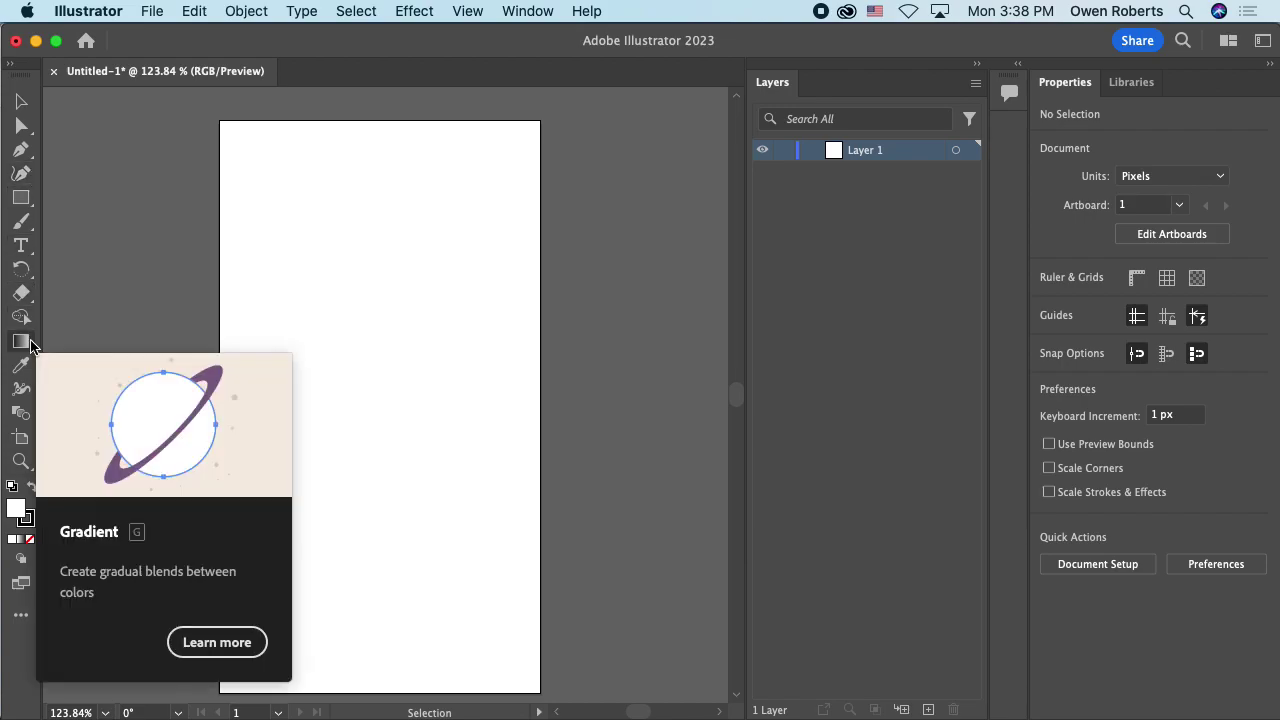
Step: Examine the blank artboard at 200%, 100%, 150% and fit-to-window zoom, panning across the canvas
{"action": "left_click_drag", "start_coordinate": [285, 274], "coordinate": [321, 254]}
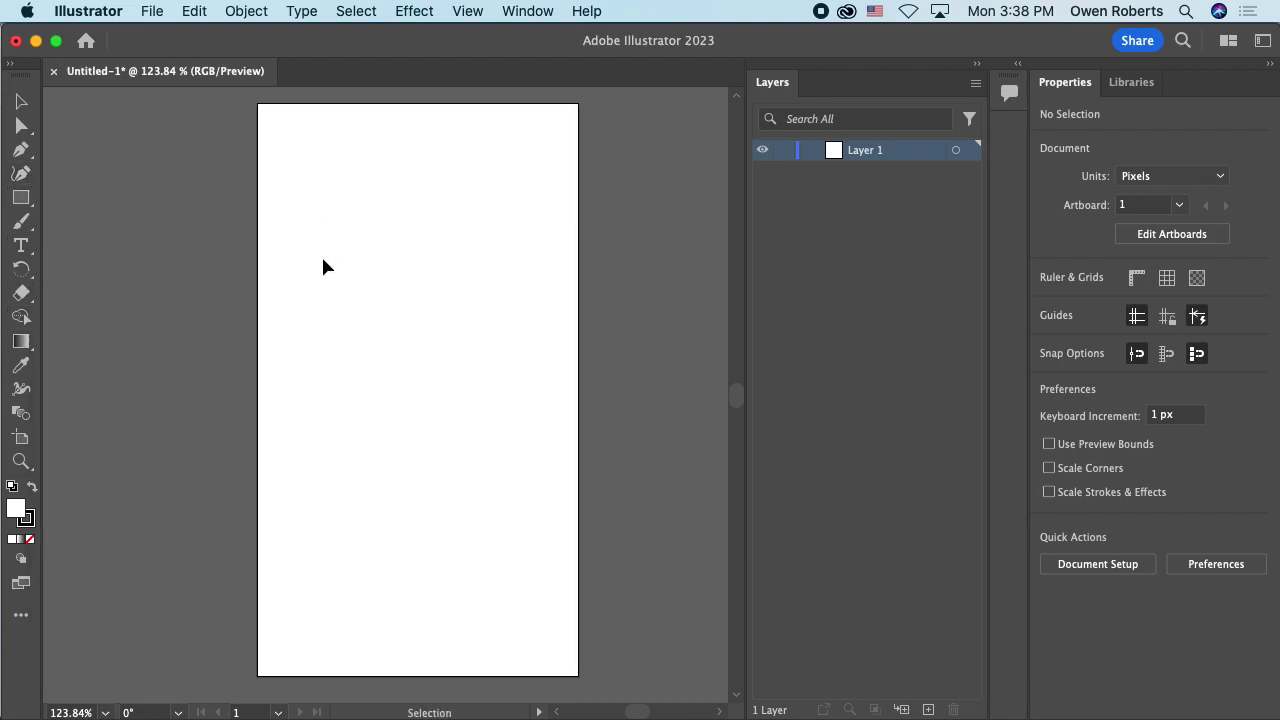
{"action": "key", "text": "super+equal"}
{"action": "key", "text": "super+equal"}
{"action": "key", "text": "super+minus"}
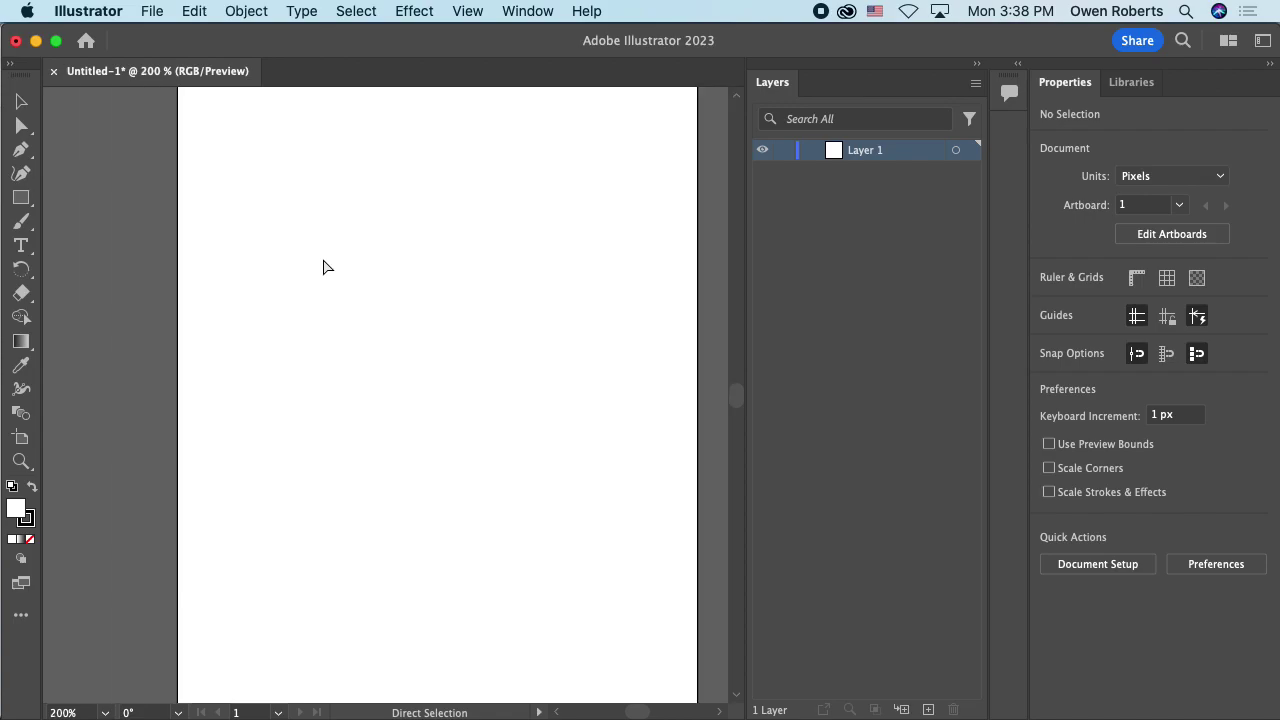
{"action": "key", "text": "super+1"}
{"action": "key", "text": "super+0"}
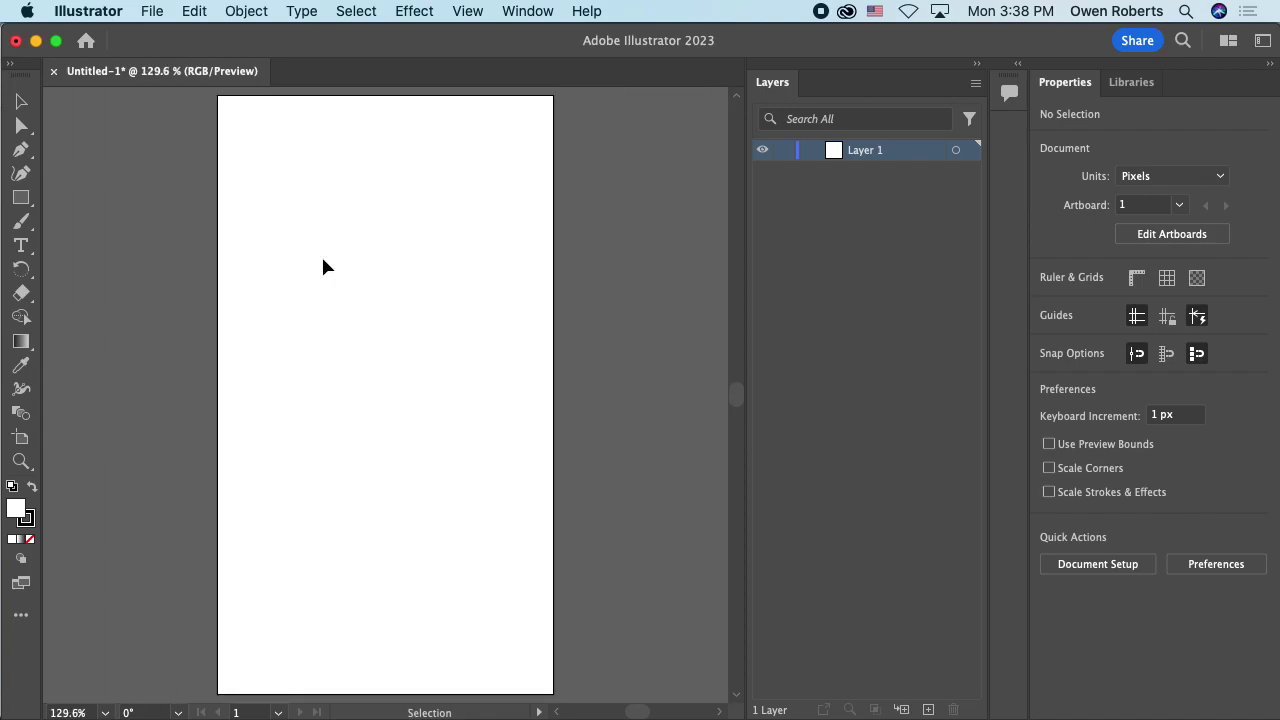
{"action": "key", "text": "super+1"}
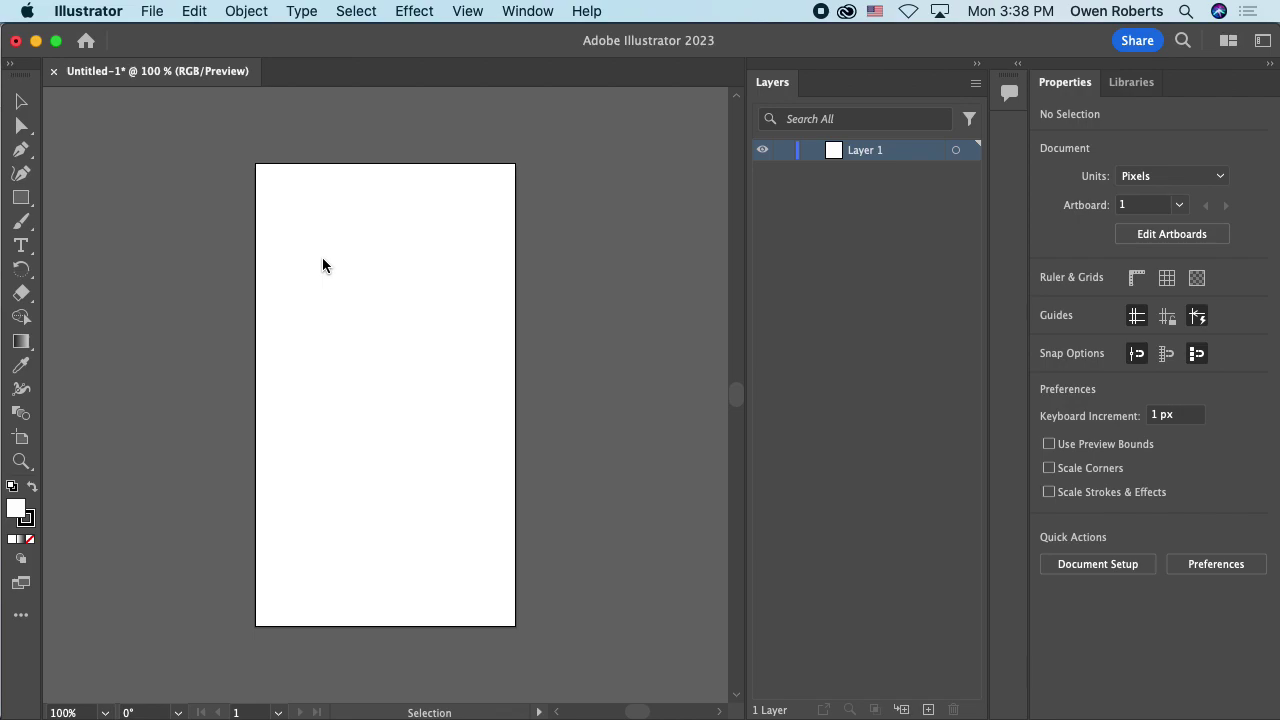
{"action": "key", "text": "super+equal"}
{"action": "key", "text": "space"}
{"action": "left_click_drag", "start_coordinate": [314, 205], "coordinate": [391, 251]}
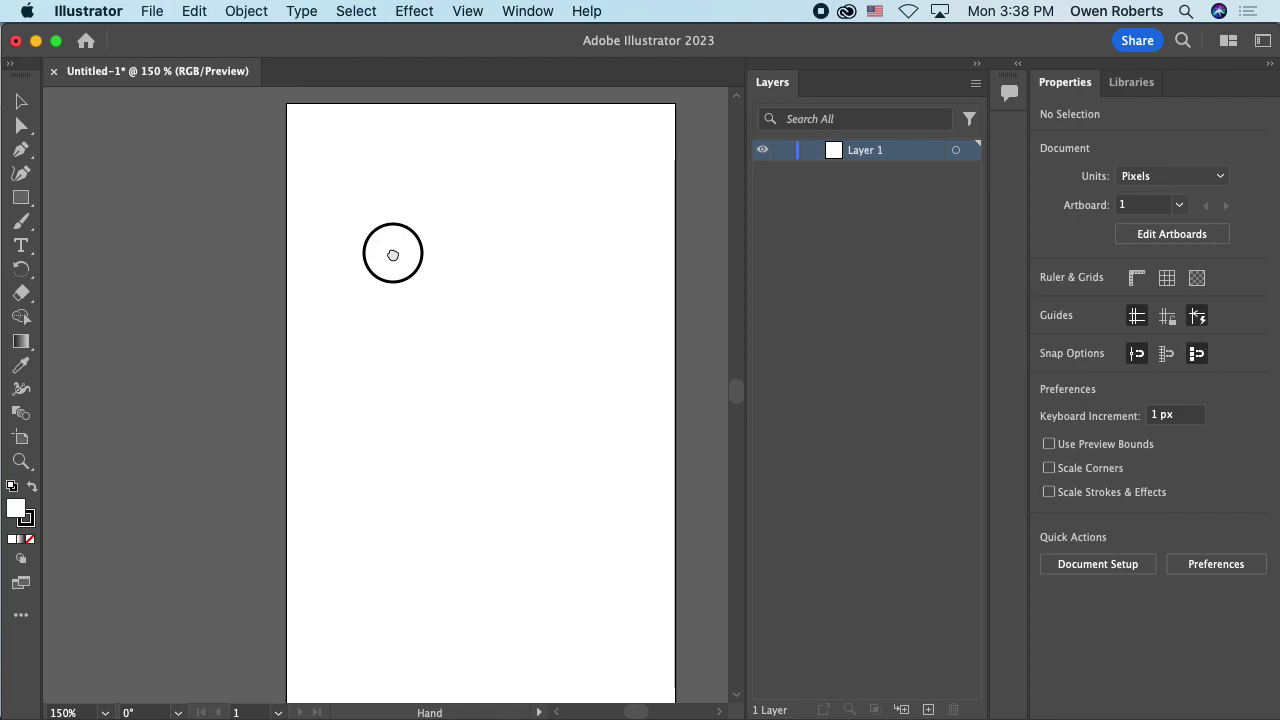
{"action": "key", "text": "super+0"}
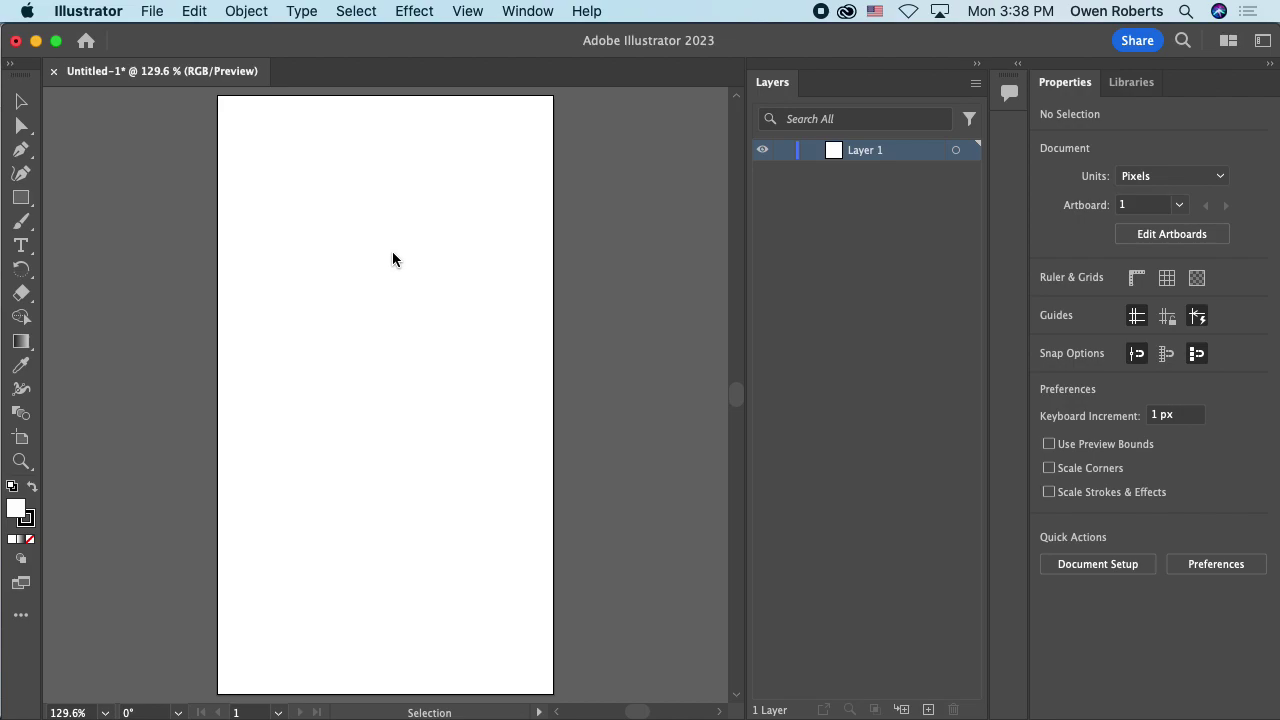
{"action": "left_click_drag", "start_coordinate": [392, 259], "coordinate": [431, 251]}
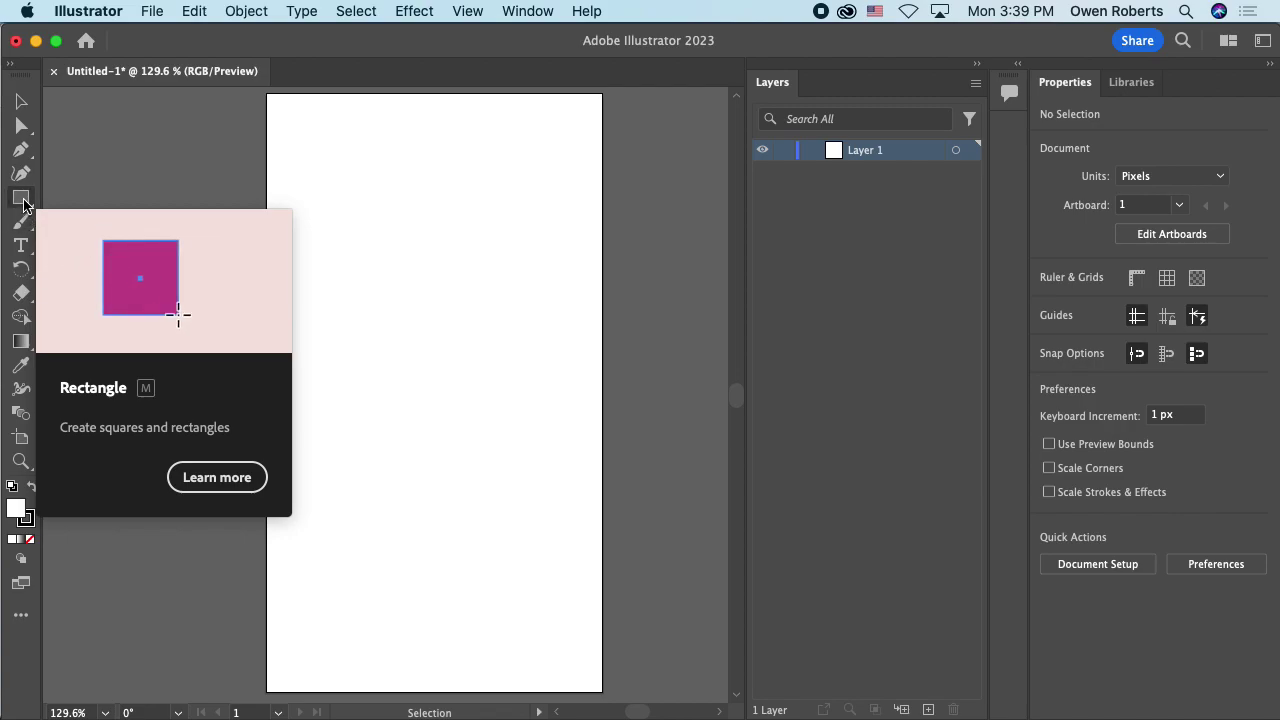
Step: Try drawing a rectangle about 622 x 940 px on the artboard, and undo it
{"action": "left_click", "coordinate": [24, 202]}
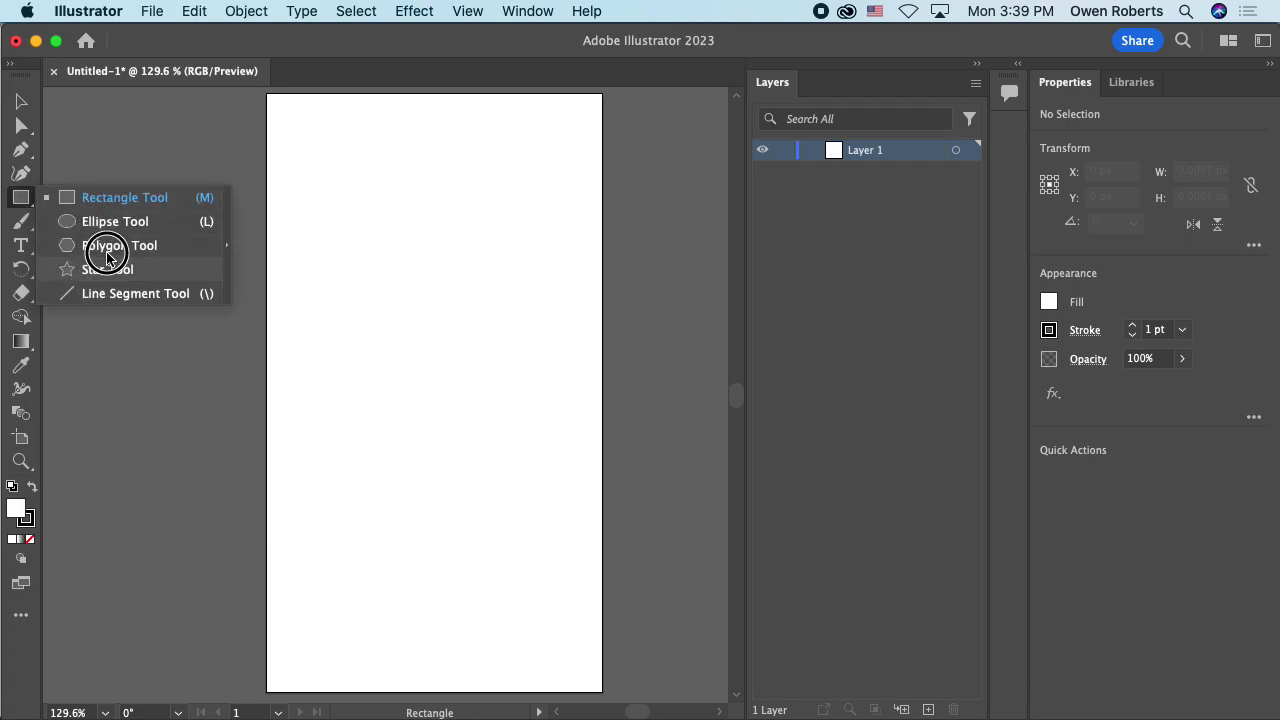
{"action": "left_click", "coordinate": [25, 204]}
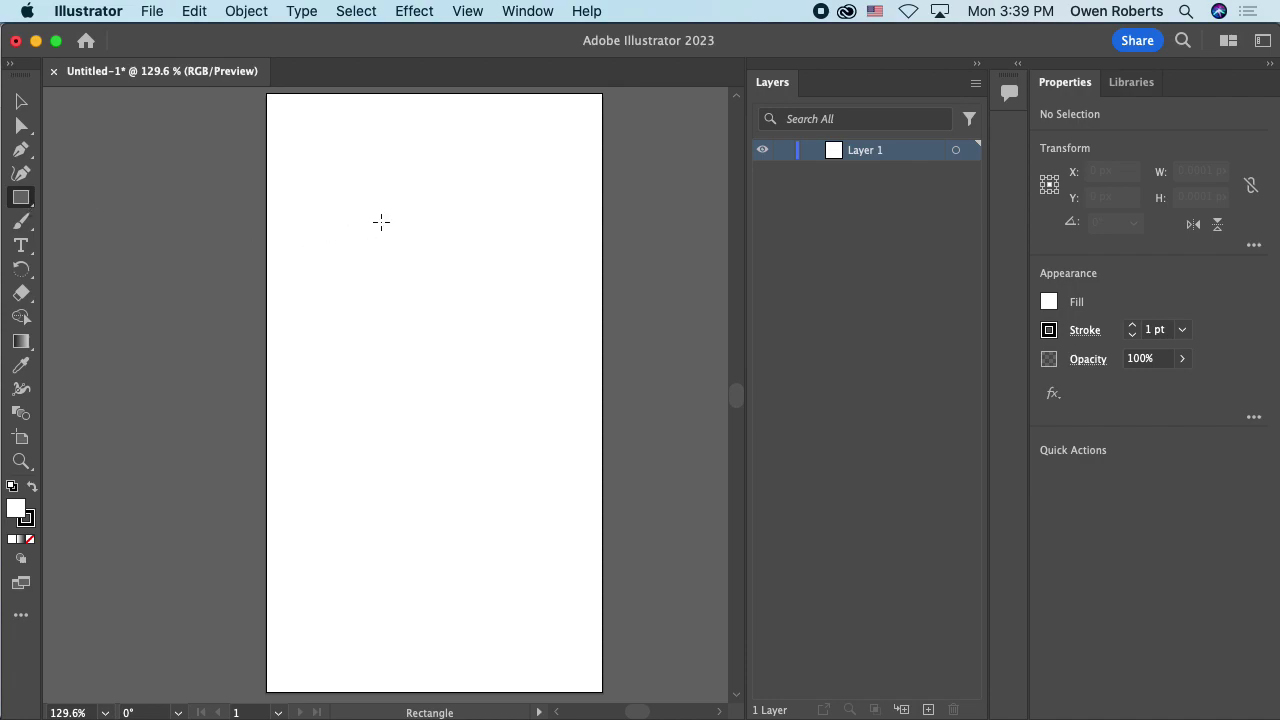
{"action": "left_click_drag", "start_coordinate": [289, 136], "coordinate": [569, 557]}
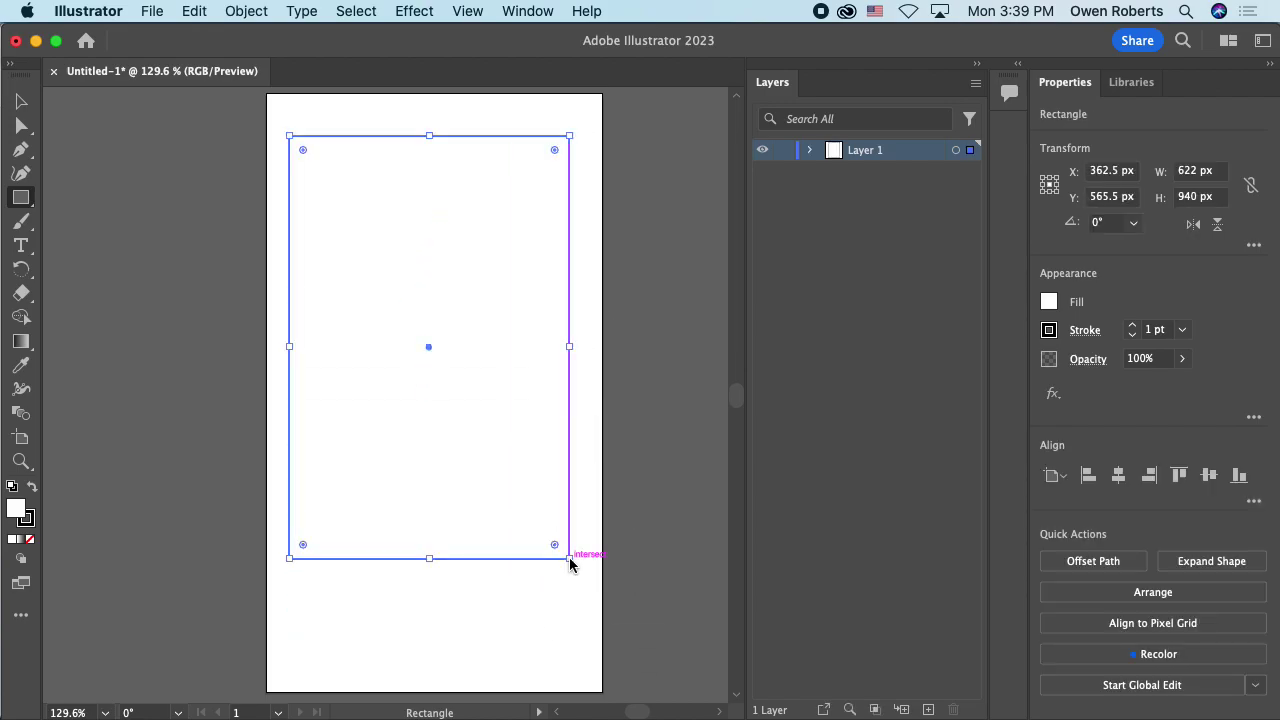
{"action": "key", "text": "super+z"}
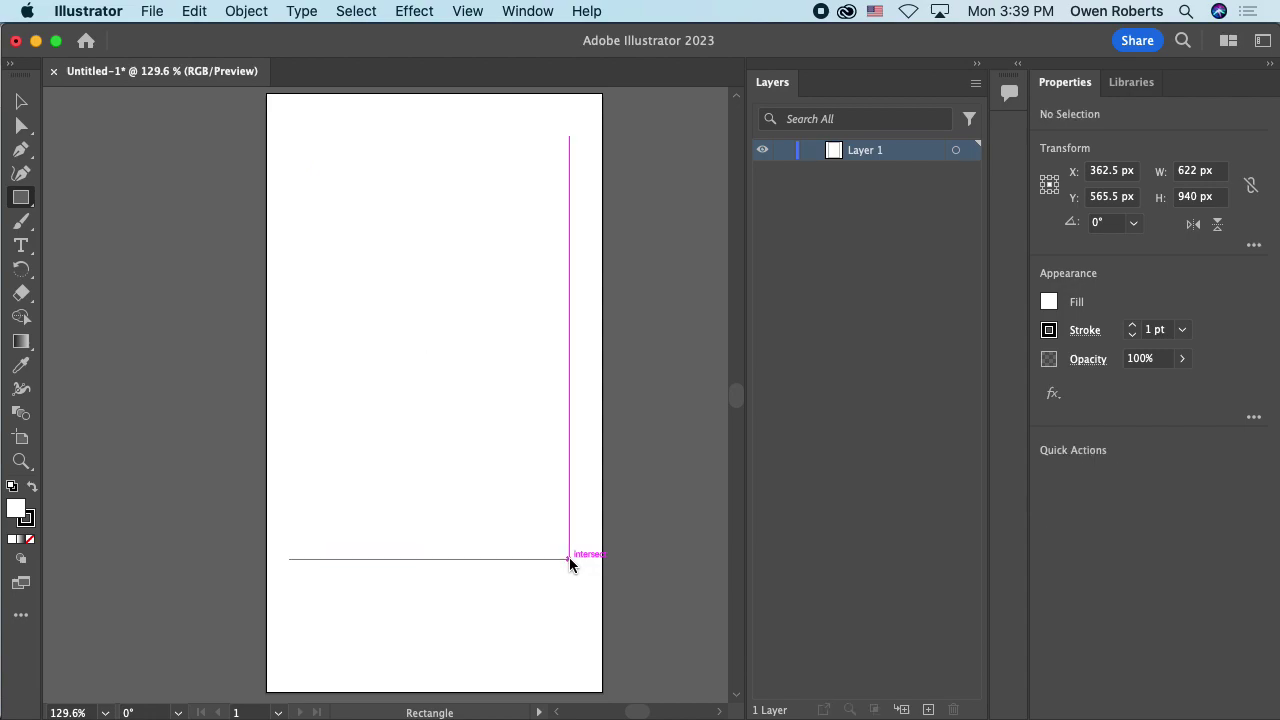
{"action": "left_click", "coordinate": [569, 557]}
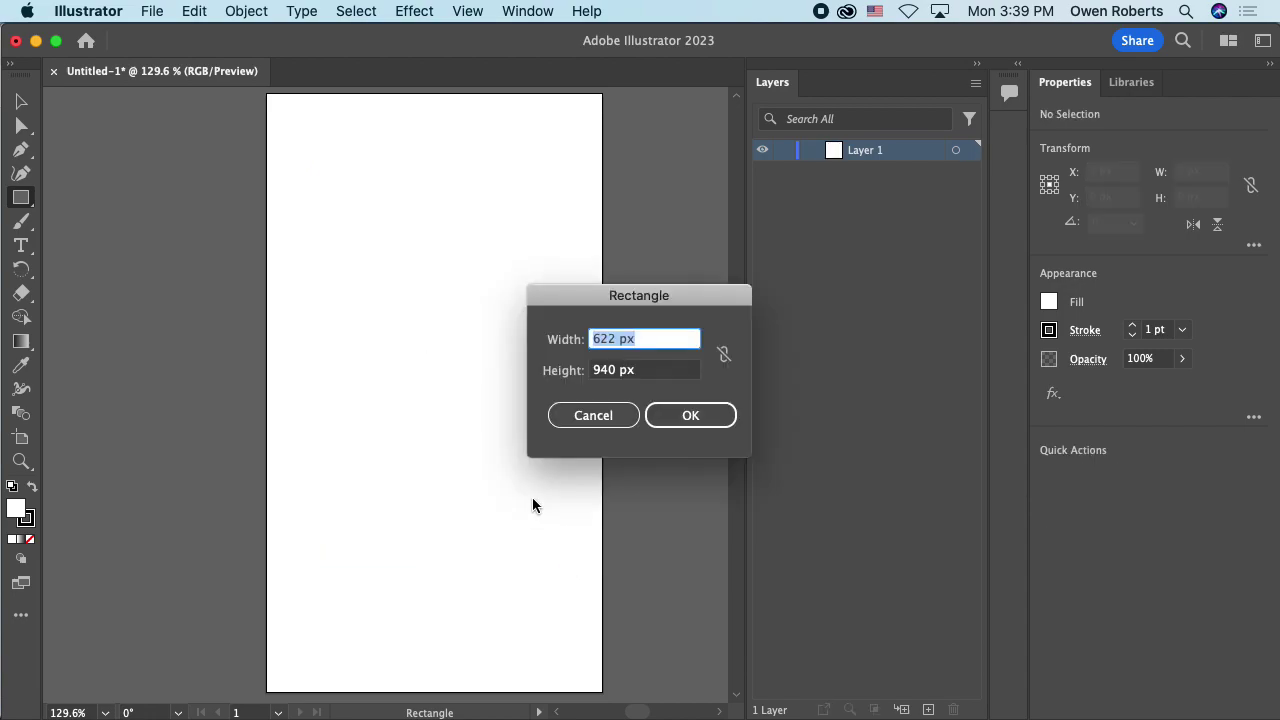
{"action": "key", "text": "Escape"}
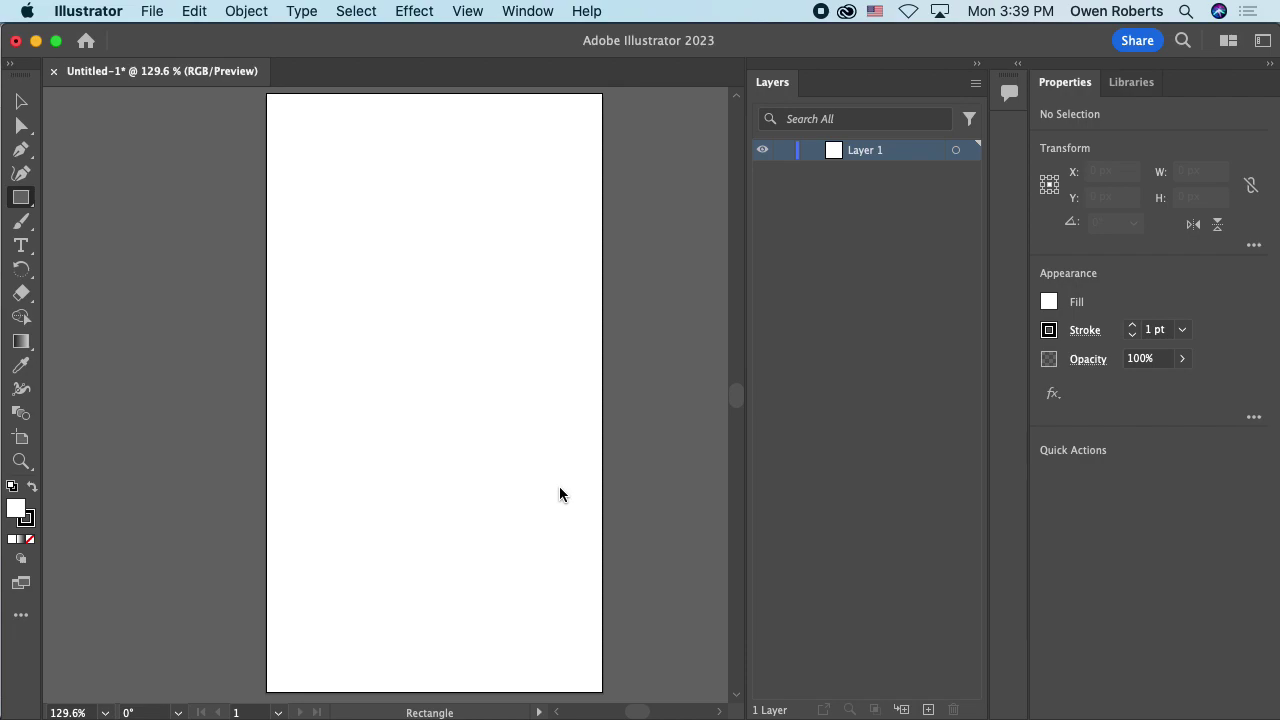
Step: Set the artboard's X position to 512 px and resize the artboard to 512 x 512 px
{"action": "key", "text": "shift+o"}
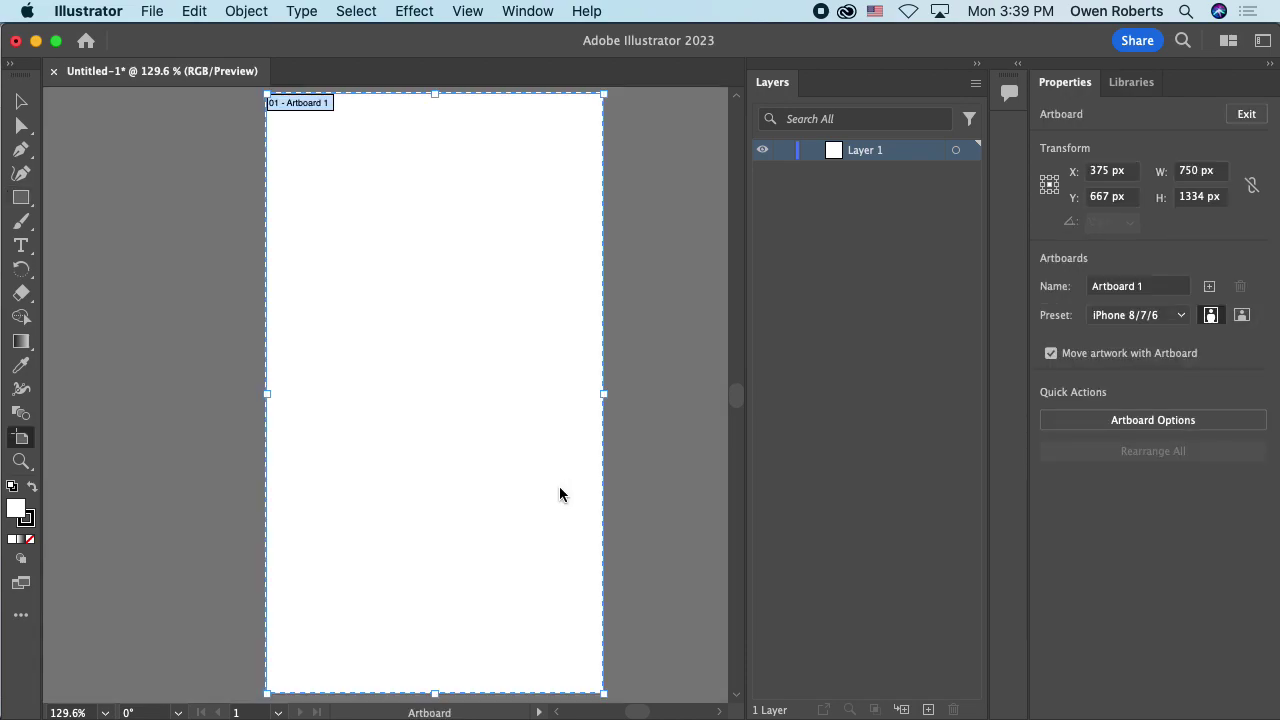
{"action": "left_click", "coordinate": [1097, 175]}
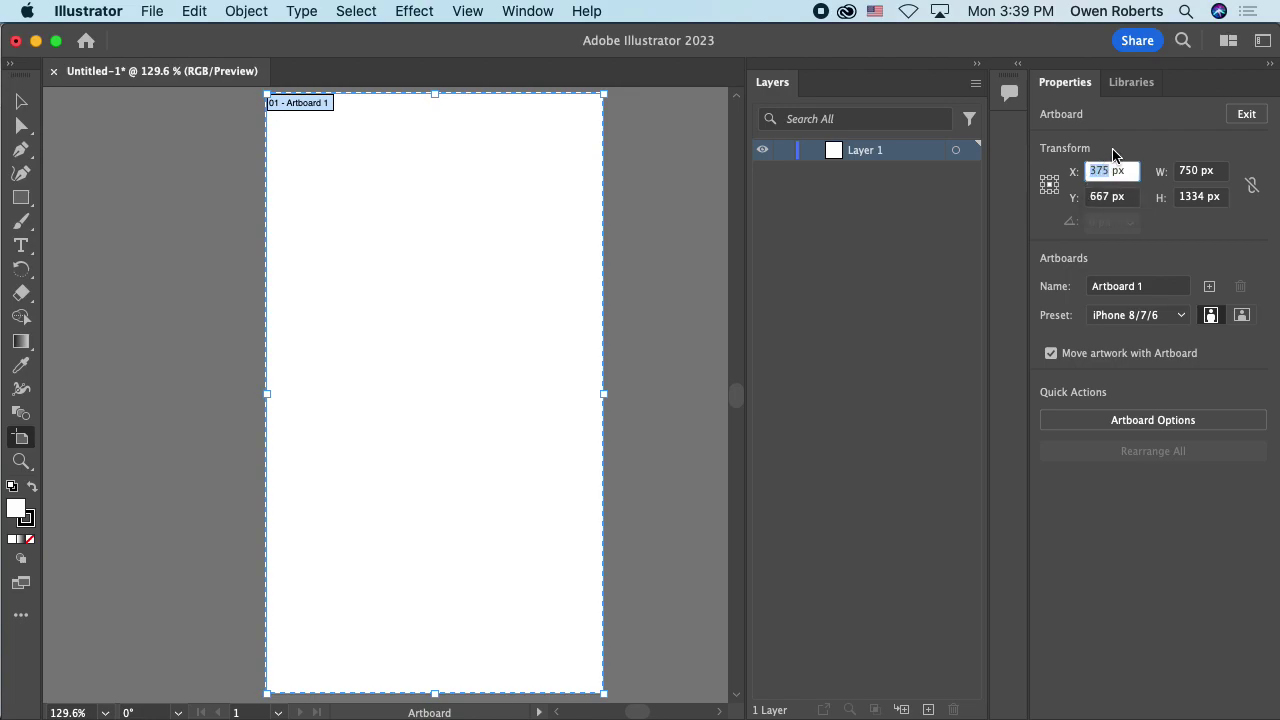
{"action": "type", "text": "512"}
{"action": "key", "text": "Tab"}
{"action": "key", "text": "Tab"}
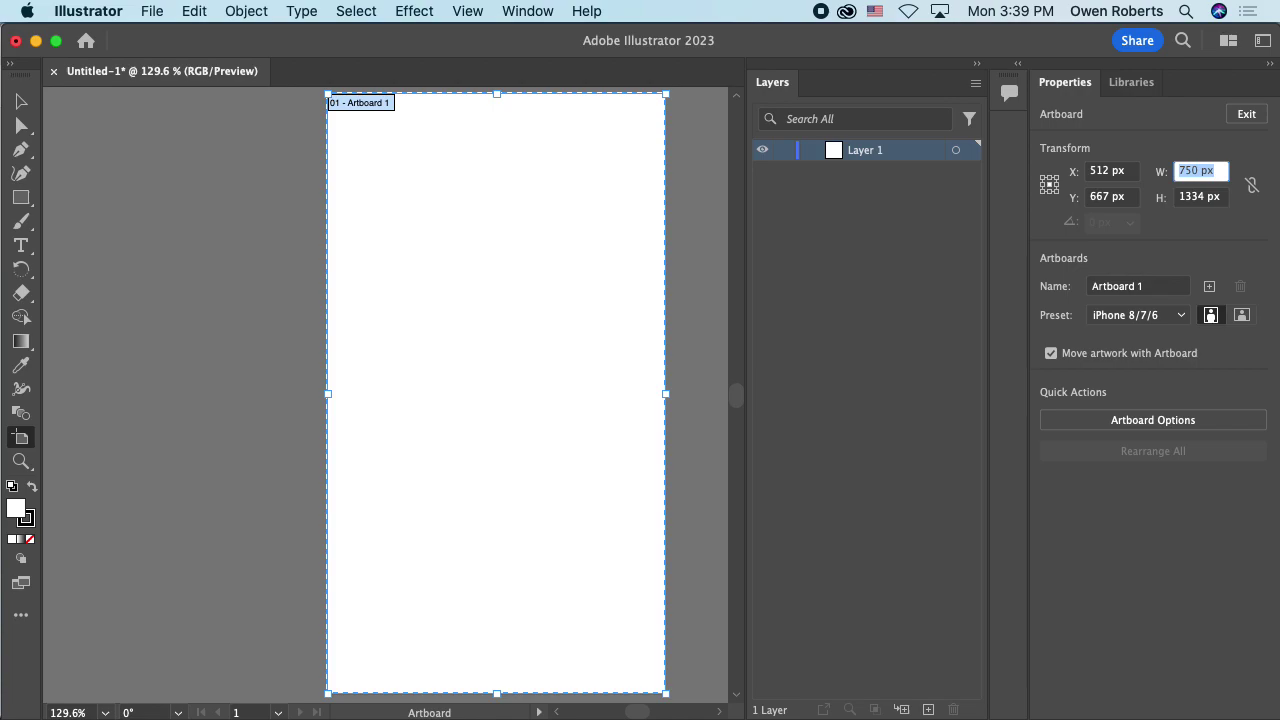
{"action": "type", "text": "512"}
{"action": "key", "text": "Return"}
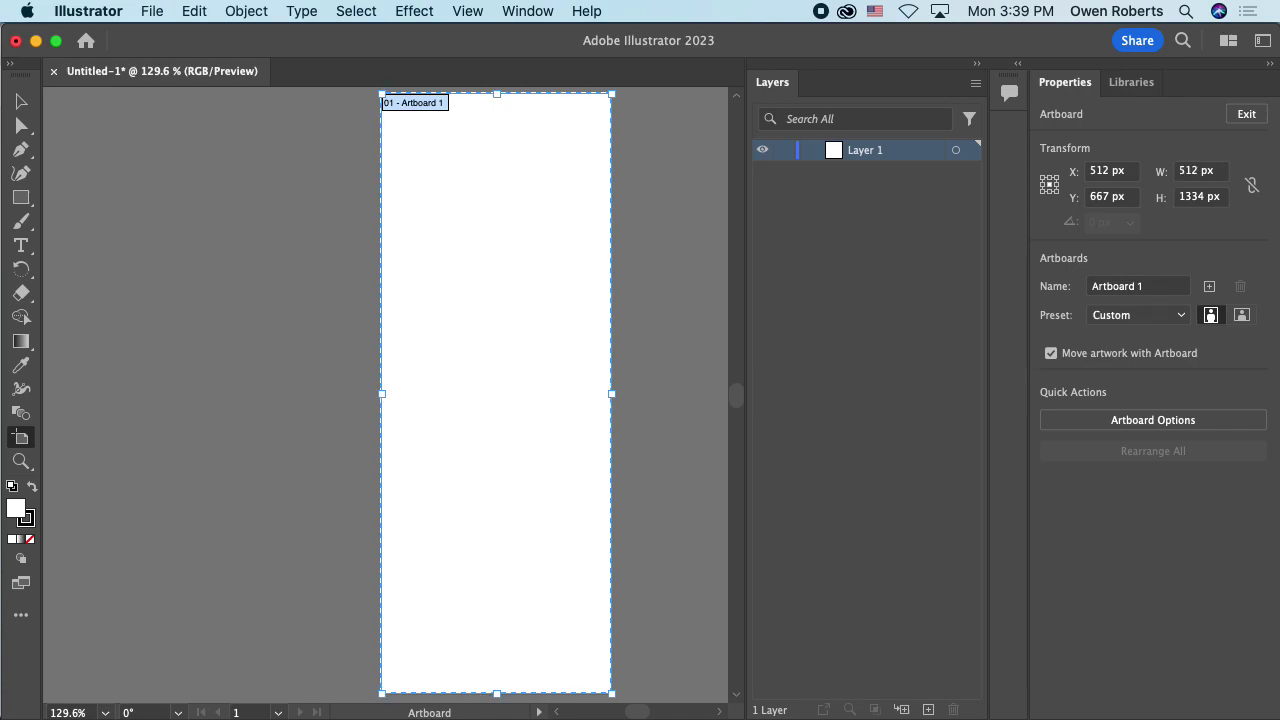
{"action": "left_click", "coordinate": [1196, 197]}
{"action": "double_click", "coordinate": [1196, 197]}
{"action": "type", "text": "512"}
{"action": "key", "text": "Return"}
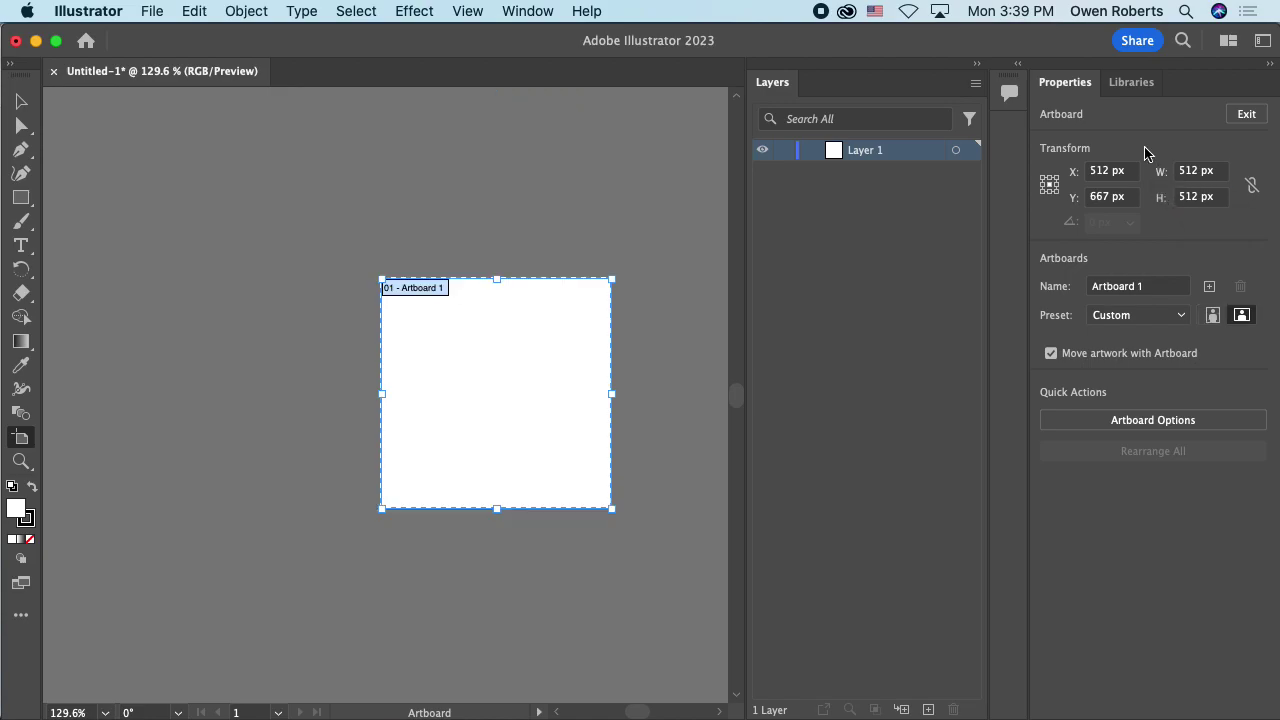
Step: Try drawing a rectangle about 451 x 440 px on the square artboard, and undo it
{"action": "left_click", "coordinate": [21, 197]}
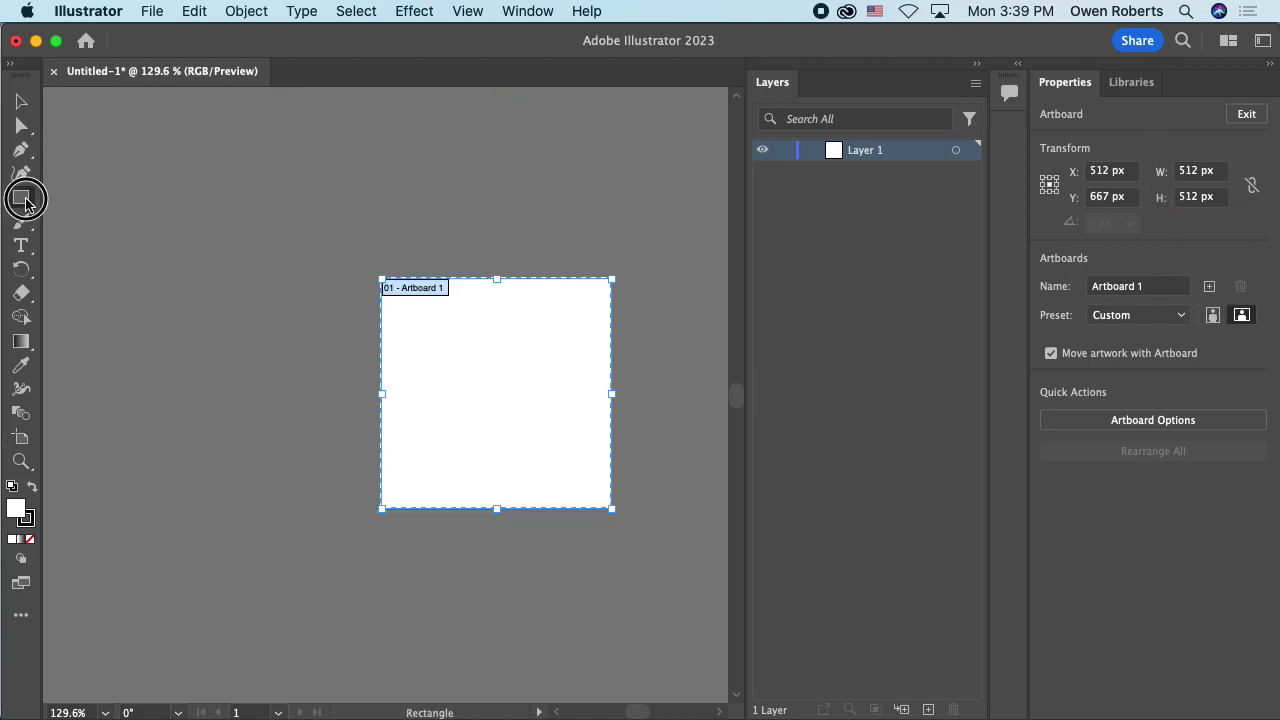
{"action": "left_click_drag", "start_coordinate": [521, 372], "coordinate": [459, 334]}
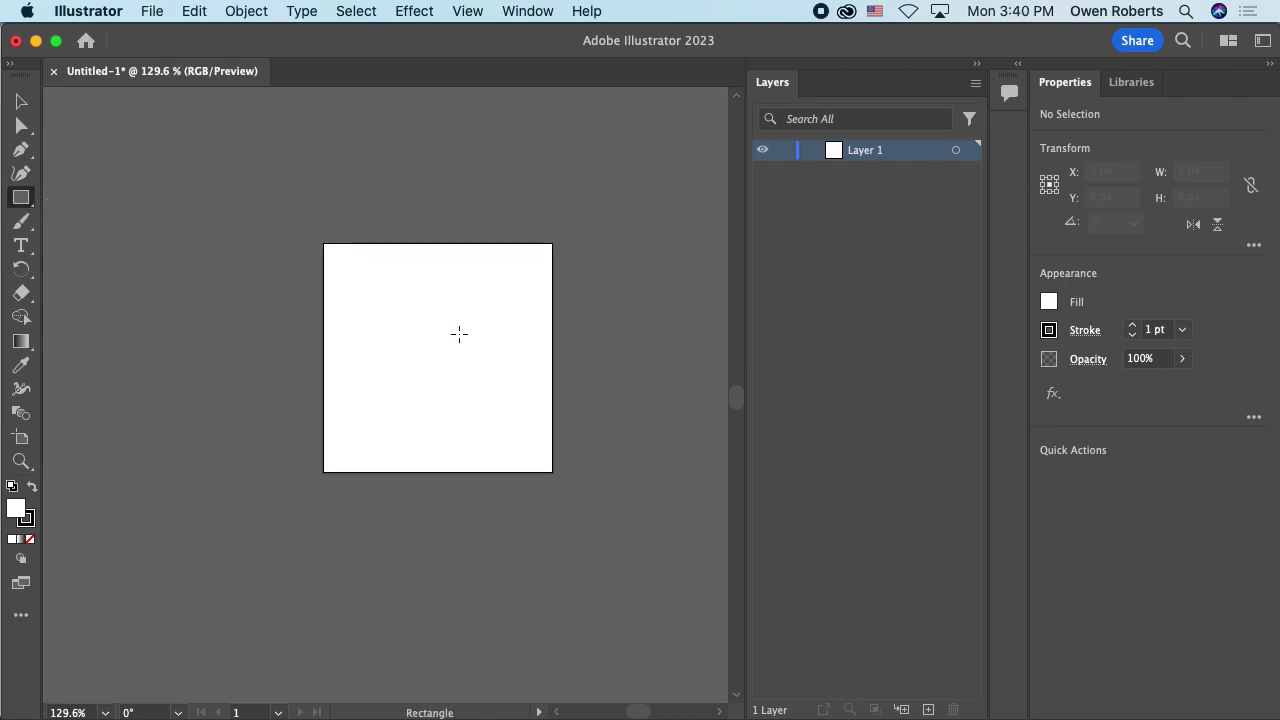
{"action": "key", "text": "super+equal"}
{"action": "key", "text": "super+equal"}
{"action": "key", "text": "super+equal"}
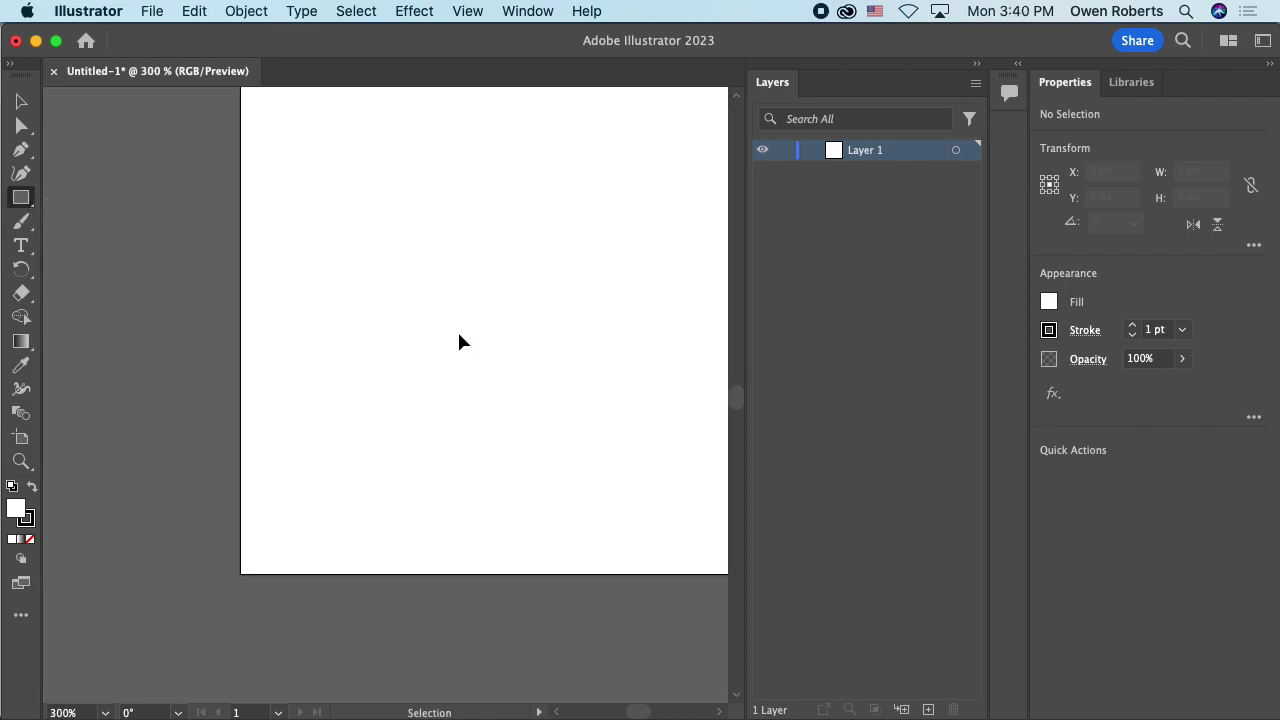
{"action": "key", "text": "super+minus"}
{"action": "left_click_drag", "start_coordinate": [480, 288], "coordinate": [431, 304]}
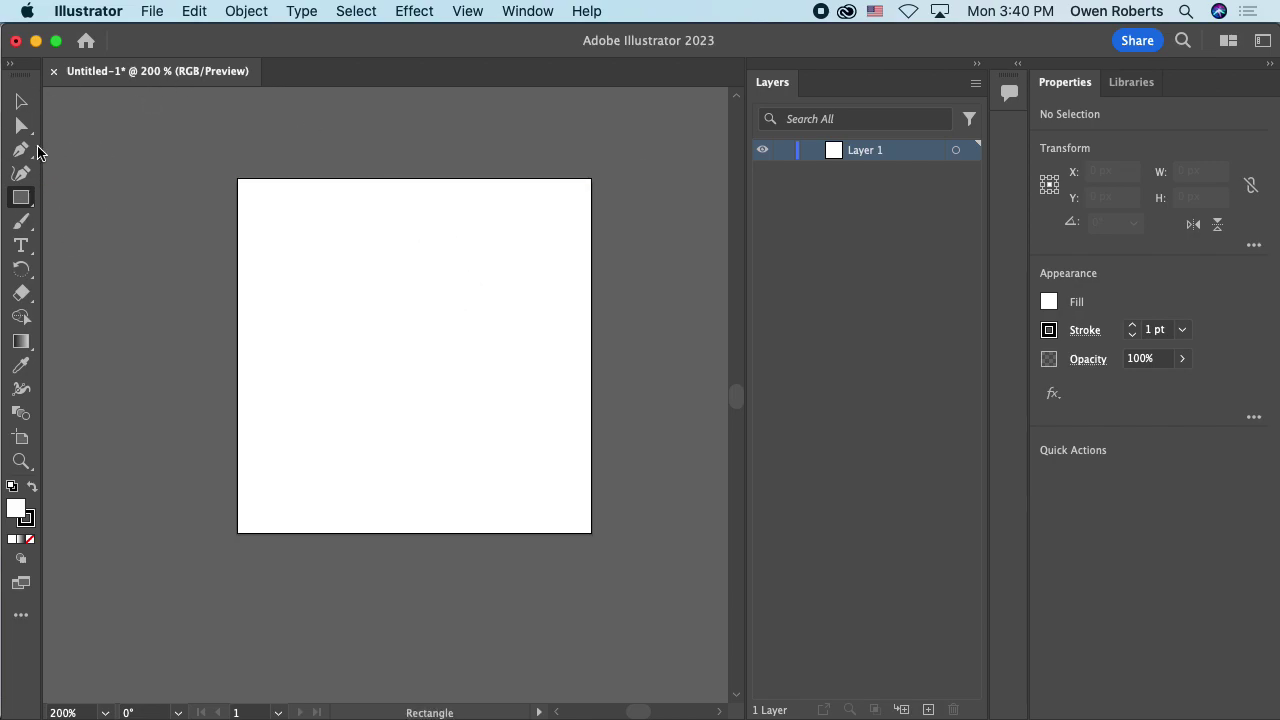
{"action": "left_click_drag", "start_coordinate": [262, 200], "coordinate": [575, 506]}
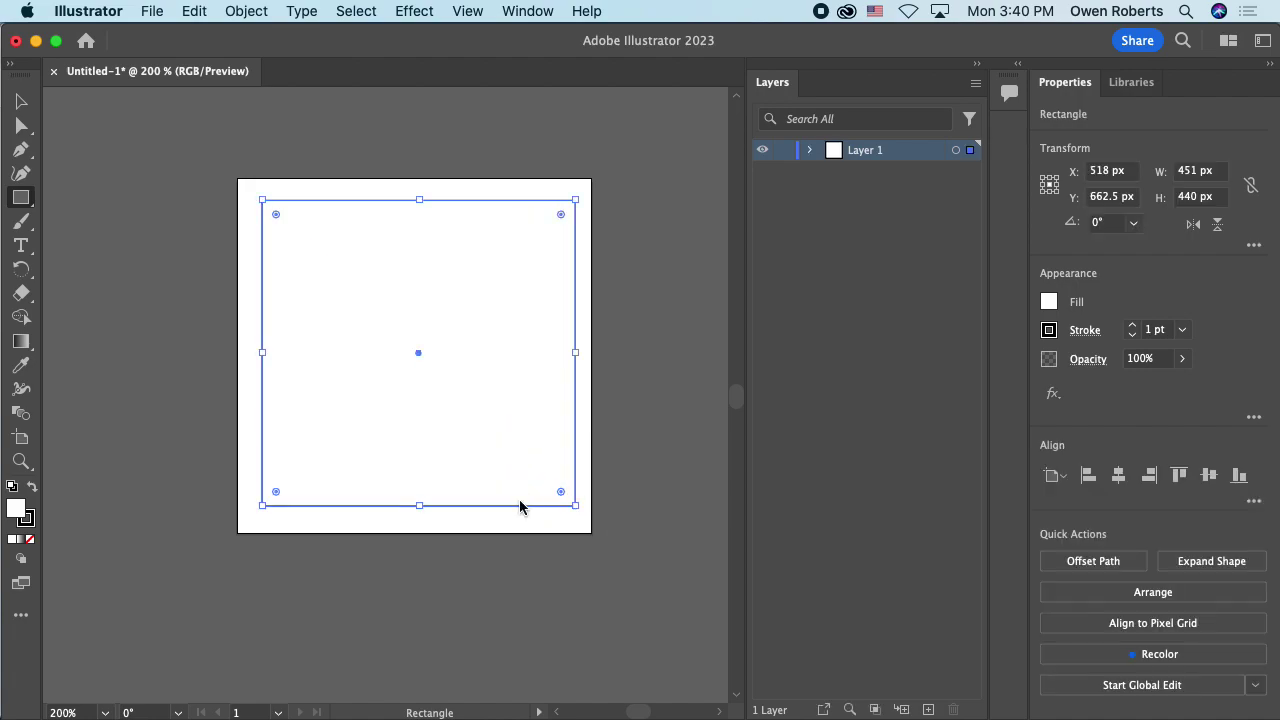
{"action": "key", "text": "super+z"}
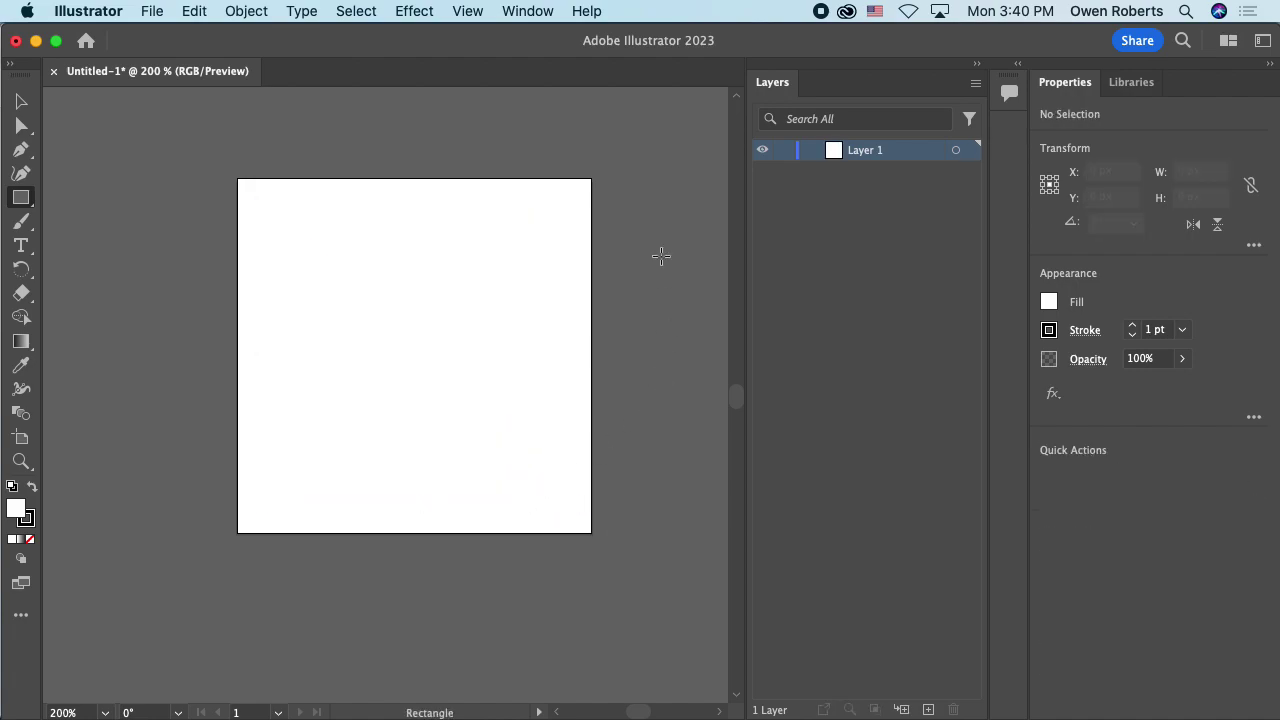
Step: Show the grid over the document
{"action": "left_click", "coordinate": [470, 14]}
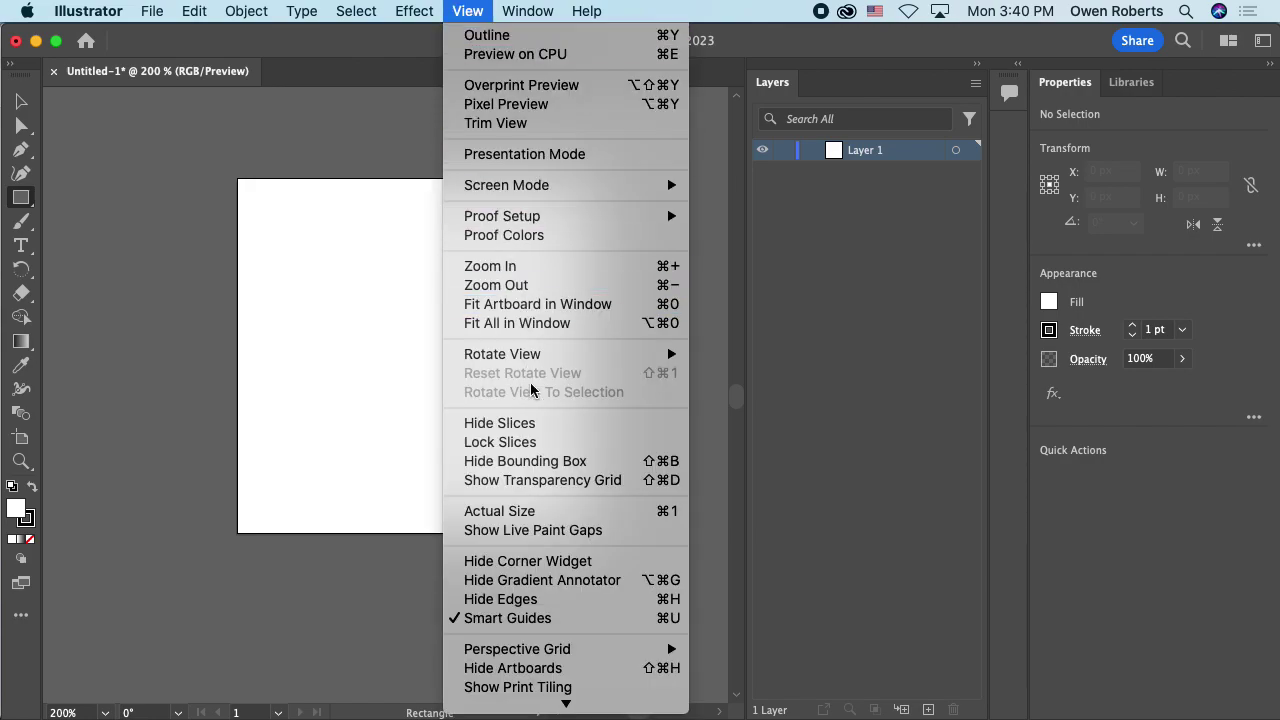
{"action": "scroll", "coordinate": [548, 456], "scroll_direction": "down", "scroll_amount": 5}
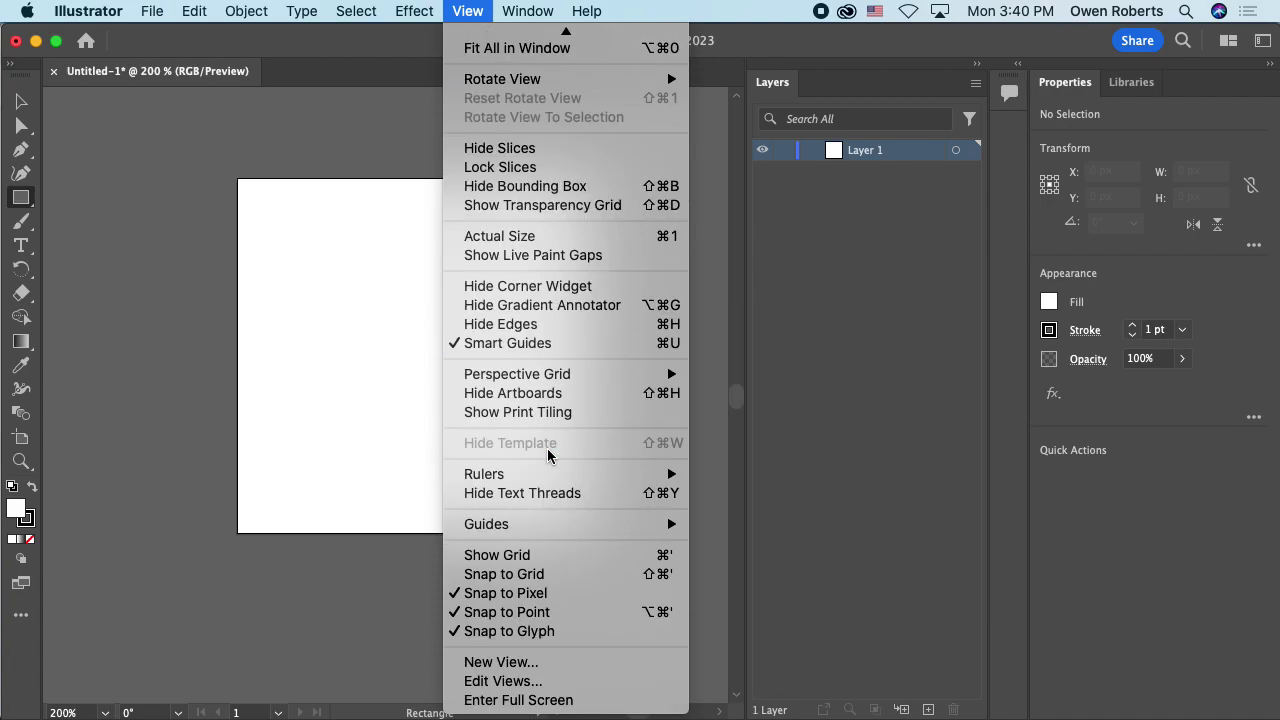
{"action": "mouse_move", "coordinate": [563, 527]}
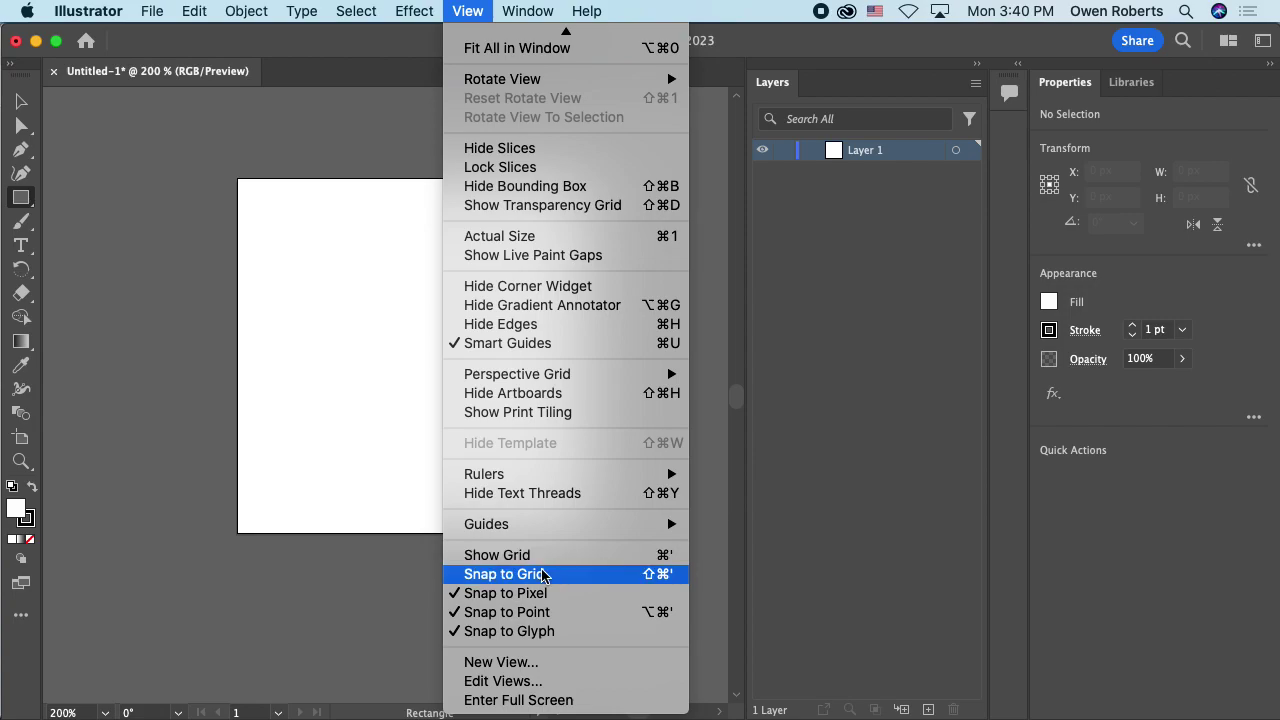
{"action": "left_click", "coordinate": [535, 558]}
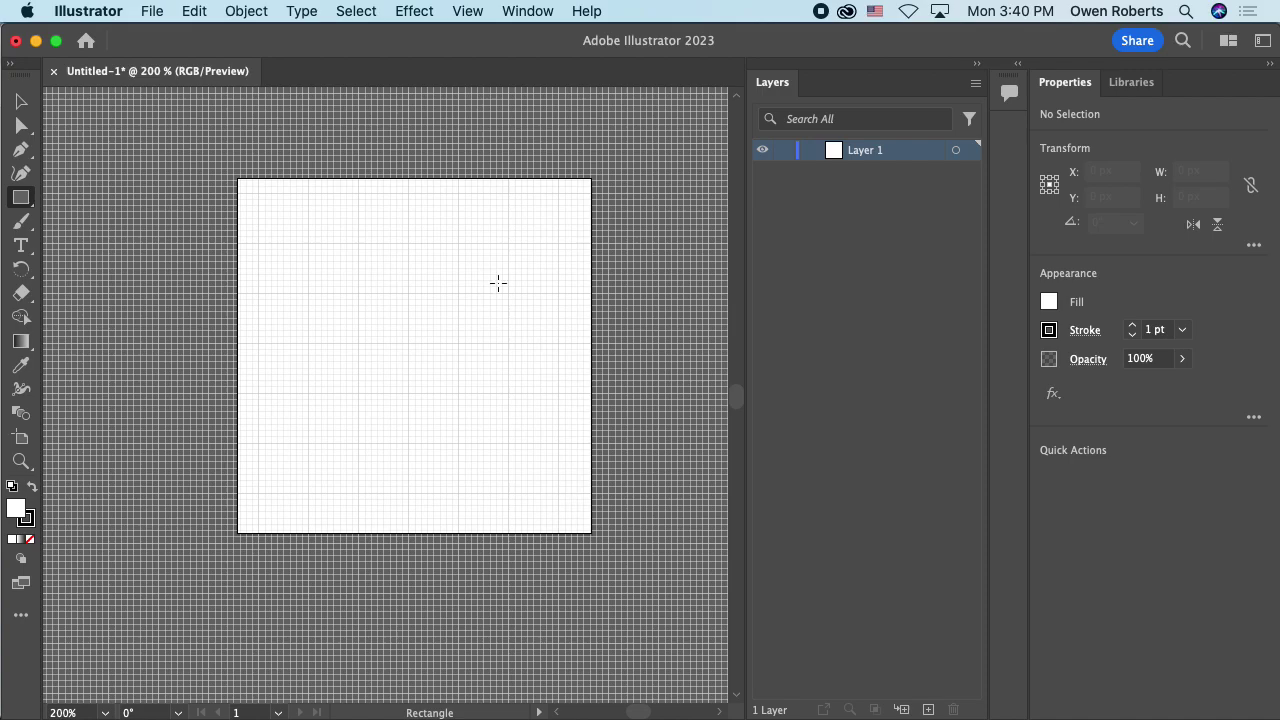
Step: Set the grid preferences to a gridline every 64 px with 4 subdivisions
{"action": "left_click", "coordinate": [60, 10]}
{"action": "mouse_move", "coordinate": [140, 66]}
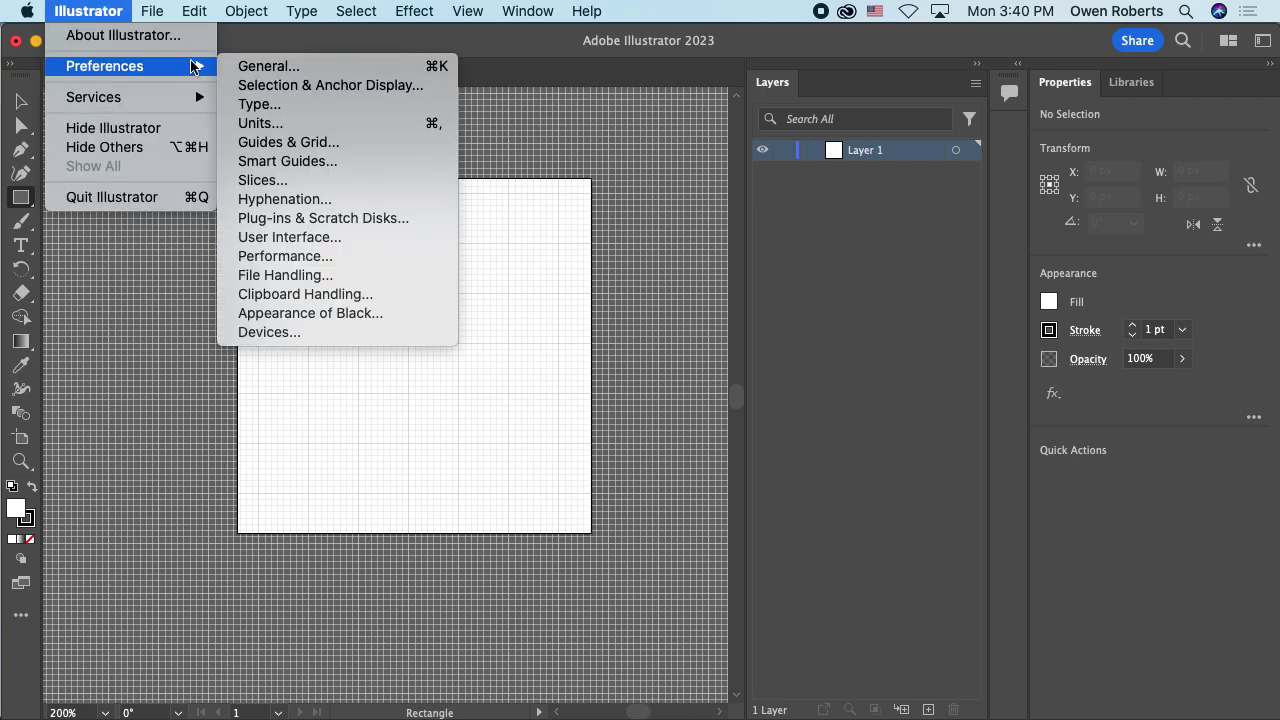
{"action": "left_click", "coordinate": [322, 145]}
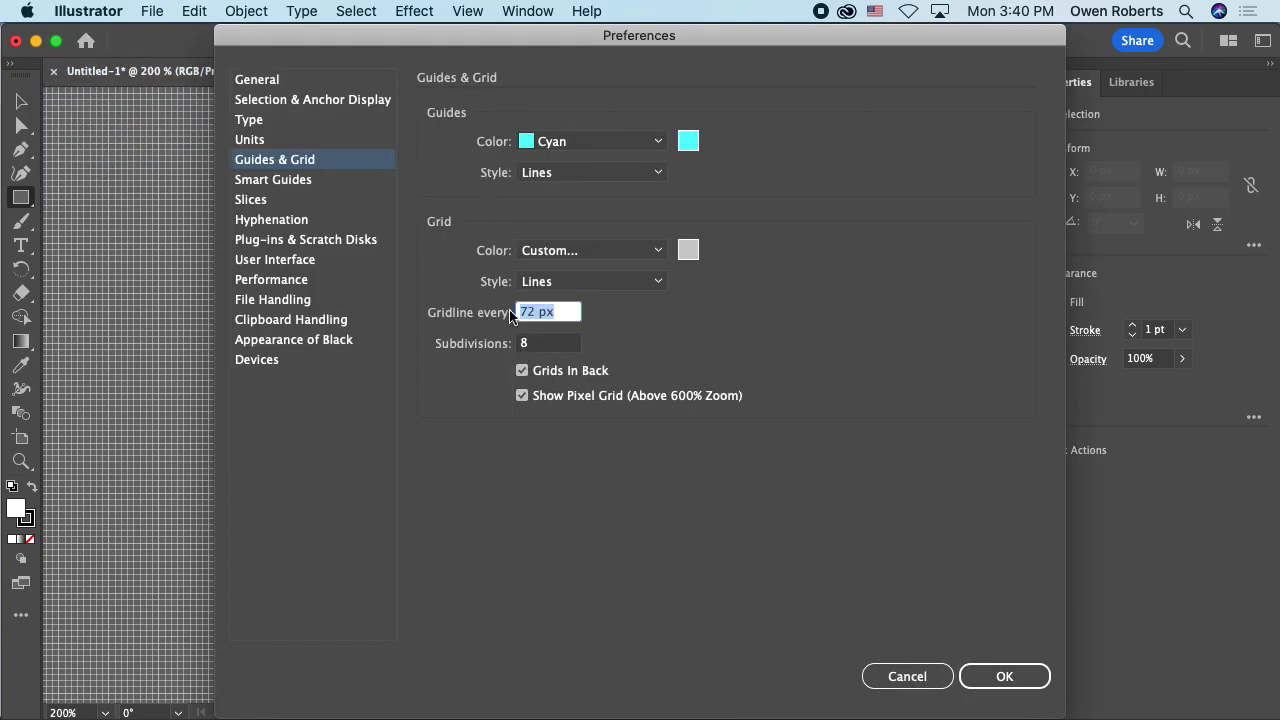
{"action": "left_click", "coordinate": [572, 316]}
{"action": "left_click_drag", "start_coordinate": [537, 316], "coordinate": [503, 317]}
{"action": "type", "text": "64"}
{"action": "key", "text": "Tab"}
{"action": "type", "text": "4"}
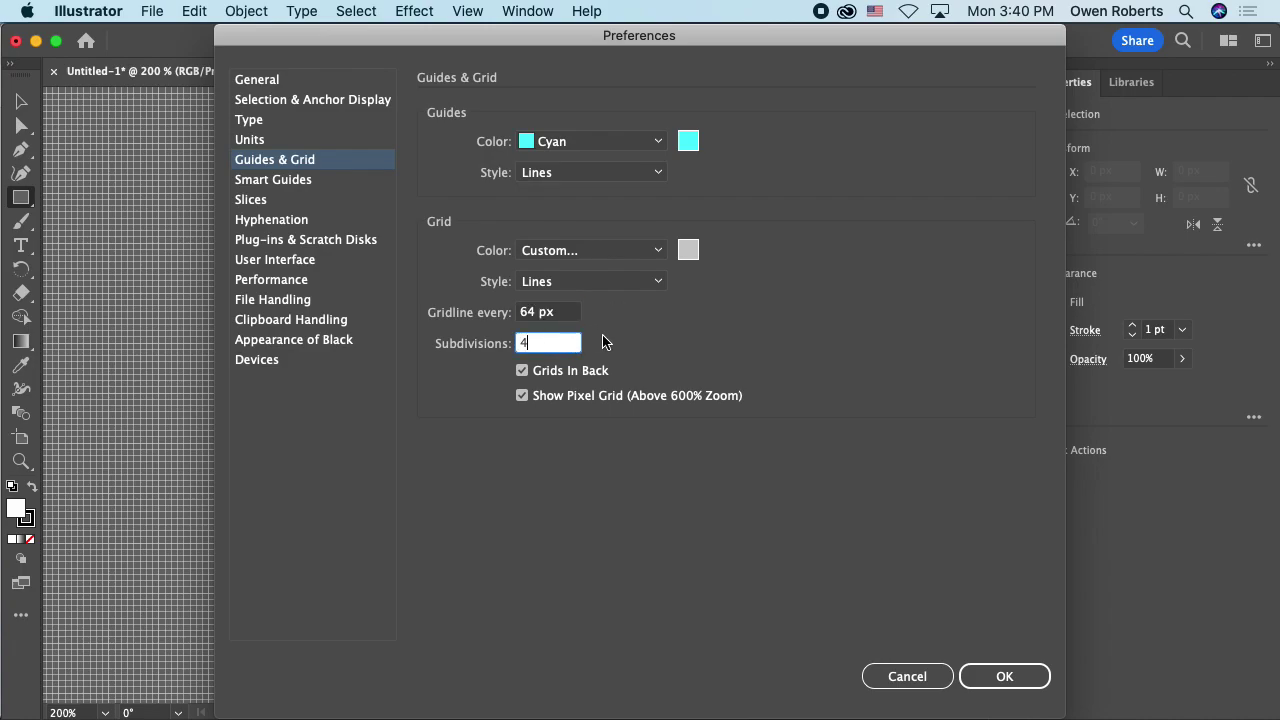
{"action": "left_click", "coordinate": [1000, 668]}
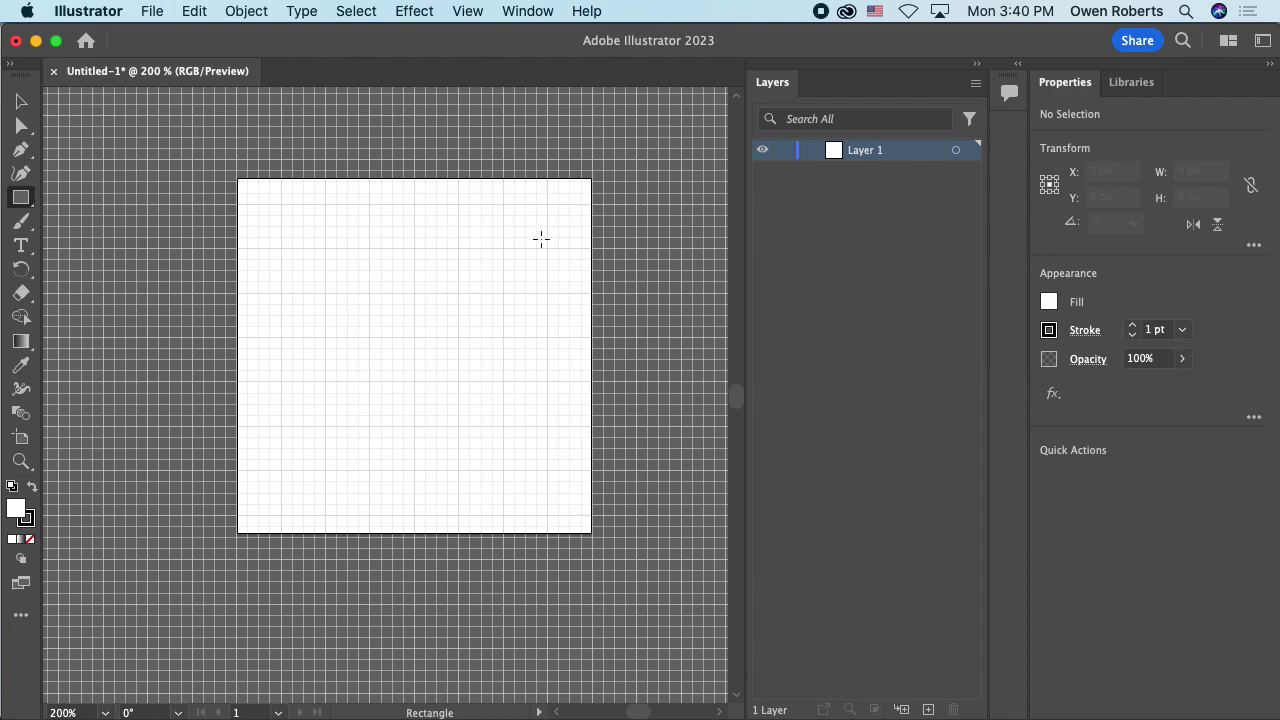
Step: Check the artboard's dimensions and compare the canvas with the grid hidden and shown
{"action": "key", "text": "shift+o"}
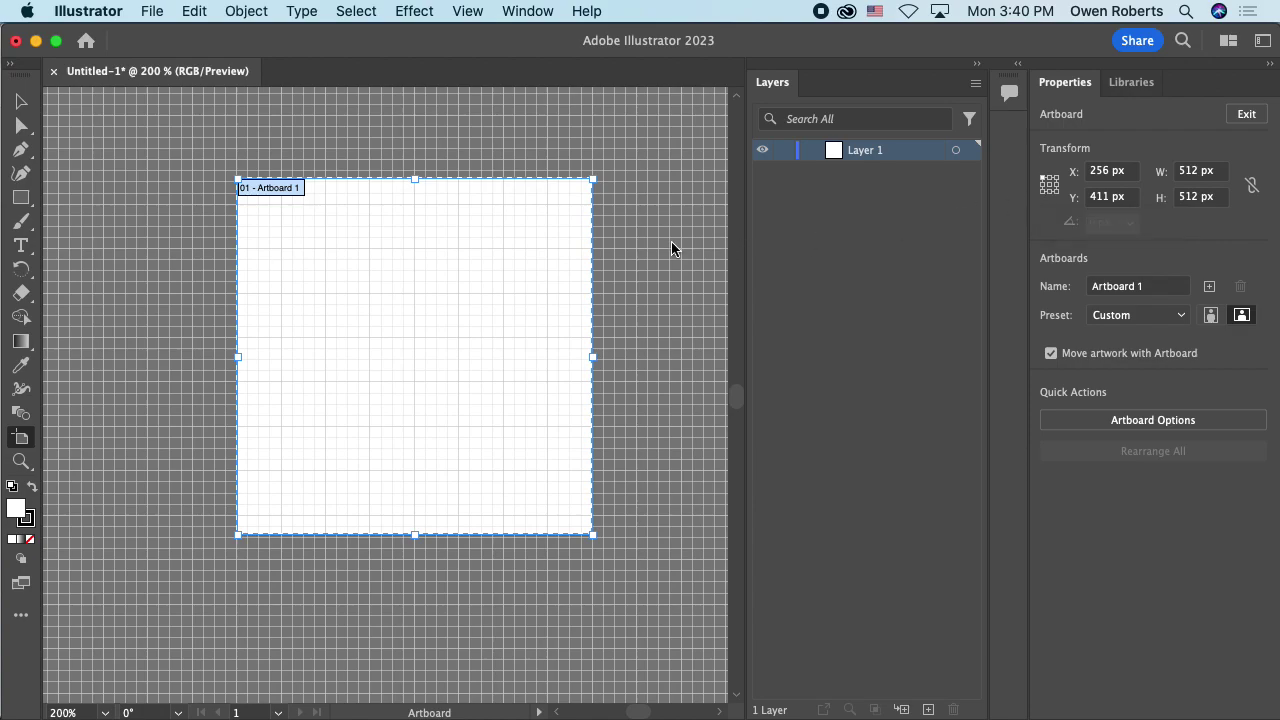
{"action": "key", "text": "m"}
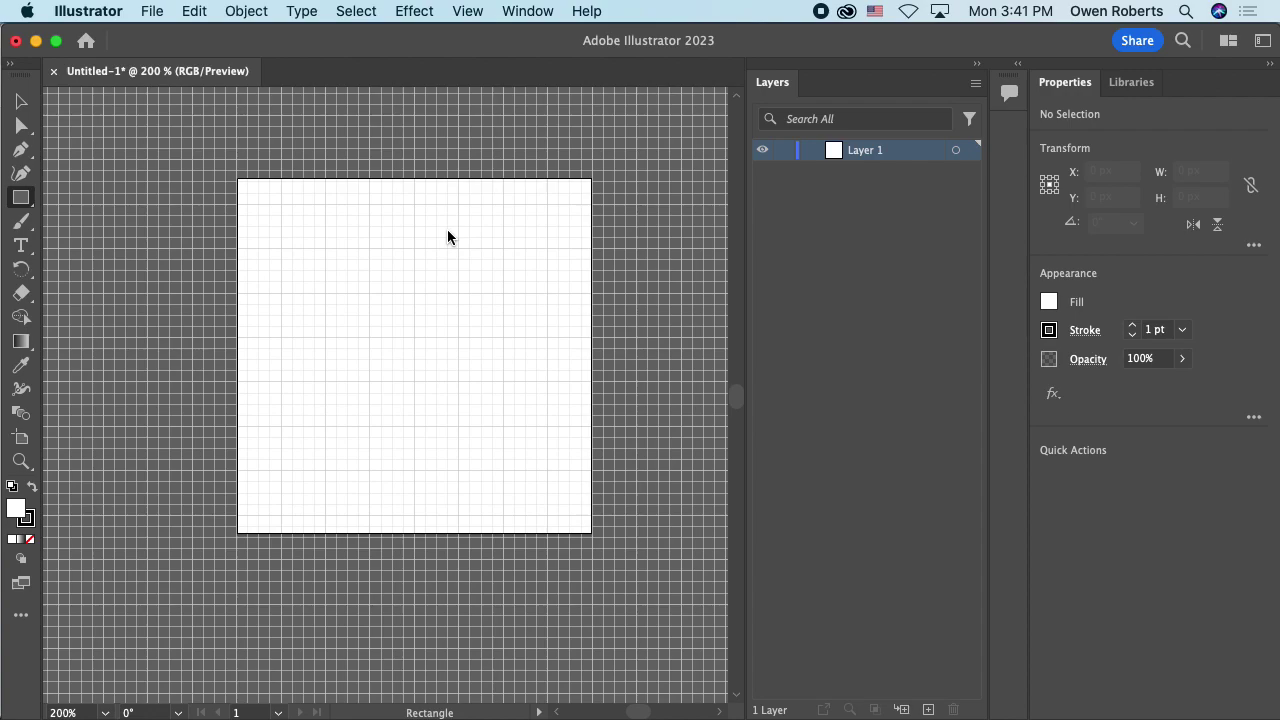
{"action": "key", "text": "super+apostrophe"}
{"action": "key", "text": "super+apostrophe"}
{"action": "key", "text": "super+apostrophe"}
{"action": "key", "text": "super+apostrophe"}
{"action": "key", "text": "super+apostrophe"}
{"action": "key", "text": "super+apostrophe"}
Step: Try drawing a rectangle about 376 x 357 px without grid snapping, and undo it
{"action": "left_click_drag", "start_coordinate": [280, 206], "coordinate": [541, 453]}
{"action": "key", "text": "super+z"}
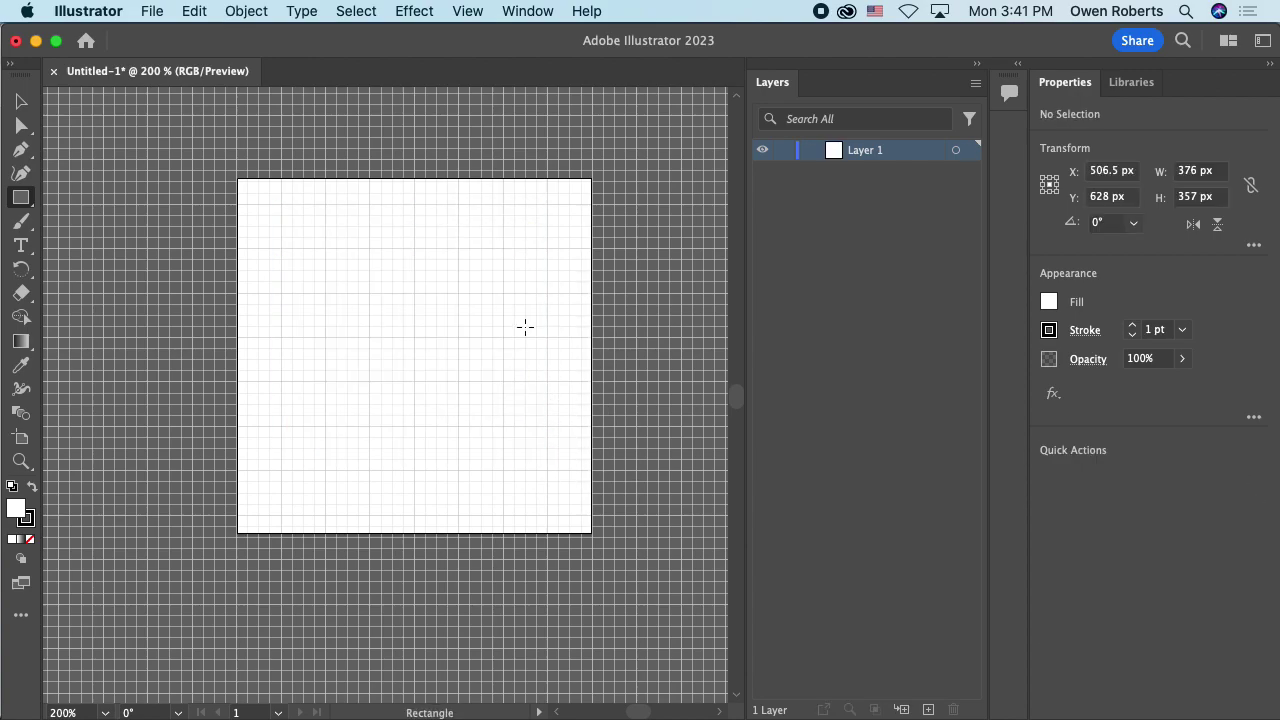
Step: Turn on Snap to Grid and draw a rectangle about 384 x 448 px inside the artboard, aligned to the gridlines
{"action": "left_click", "coordinate": [477, 14]}
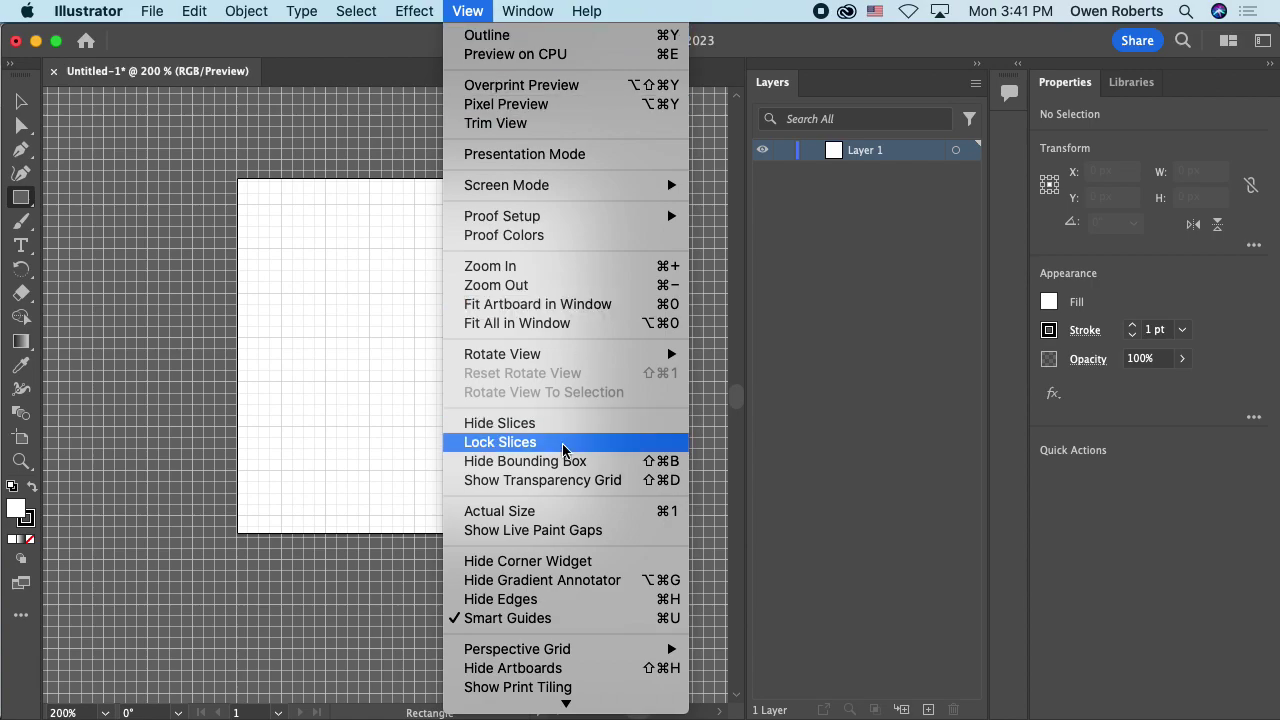
{"action": "mouse_move", "coordinate": [566, 703]}
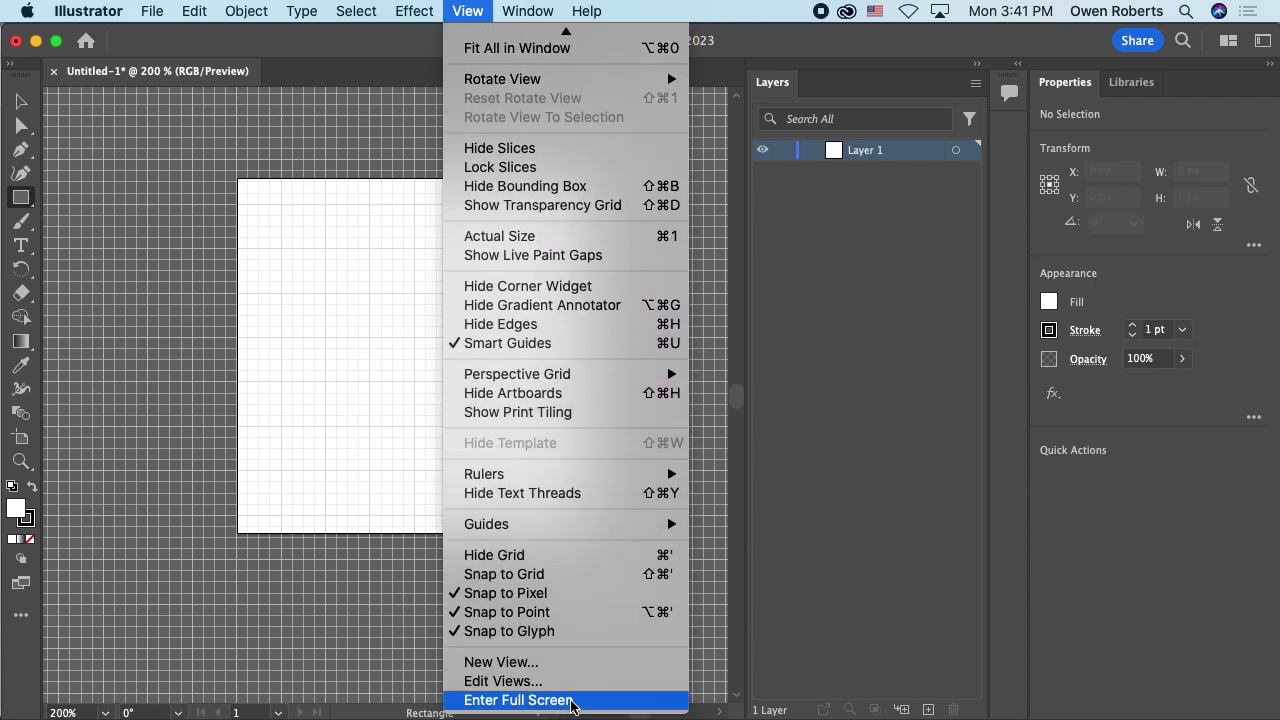
{"action": "left_click", "coordinate": [568, 580]}
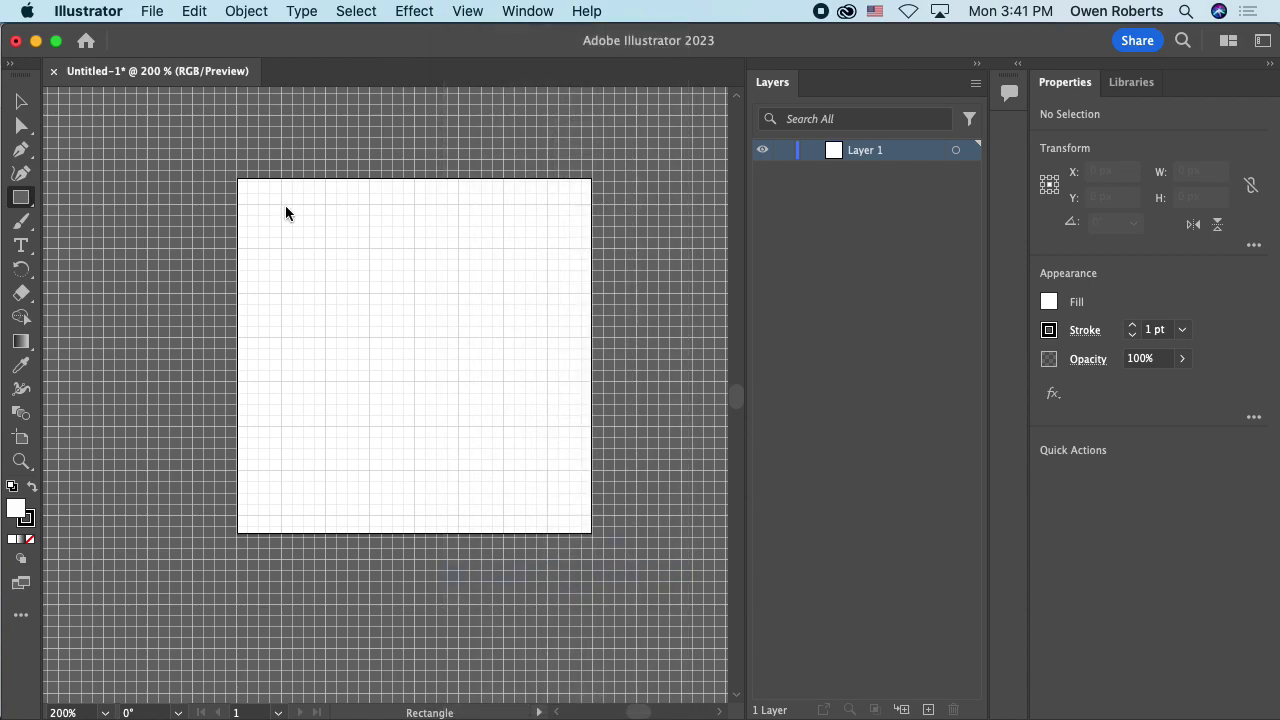
{"action": "left_click_drag", "start_coordinate": [284, 214], "coordinate": [548, 516]}
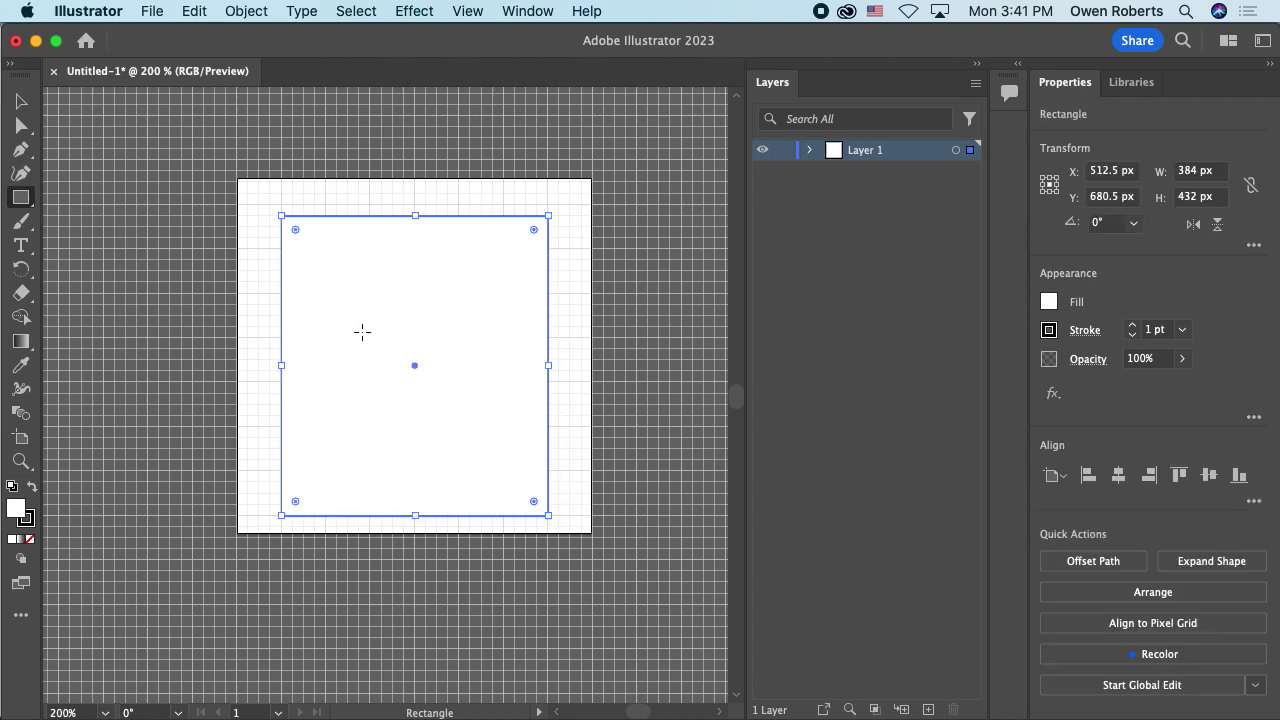
{"action": "left_click_drag", "start_coordinate": [283, 216], "coordinate": [281, 204]}
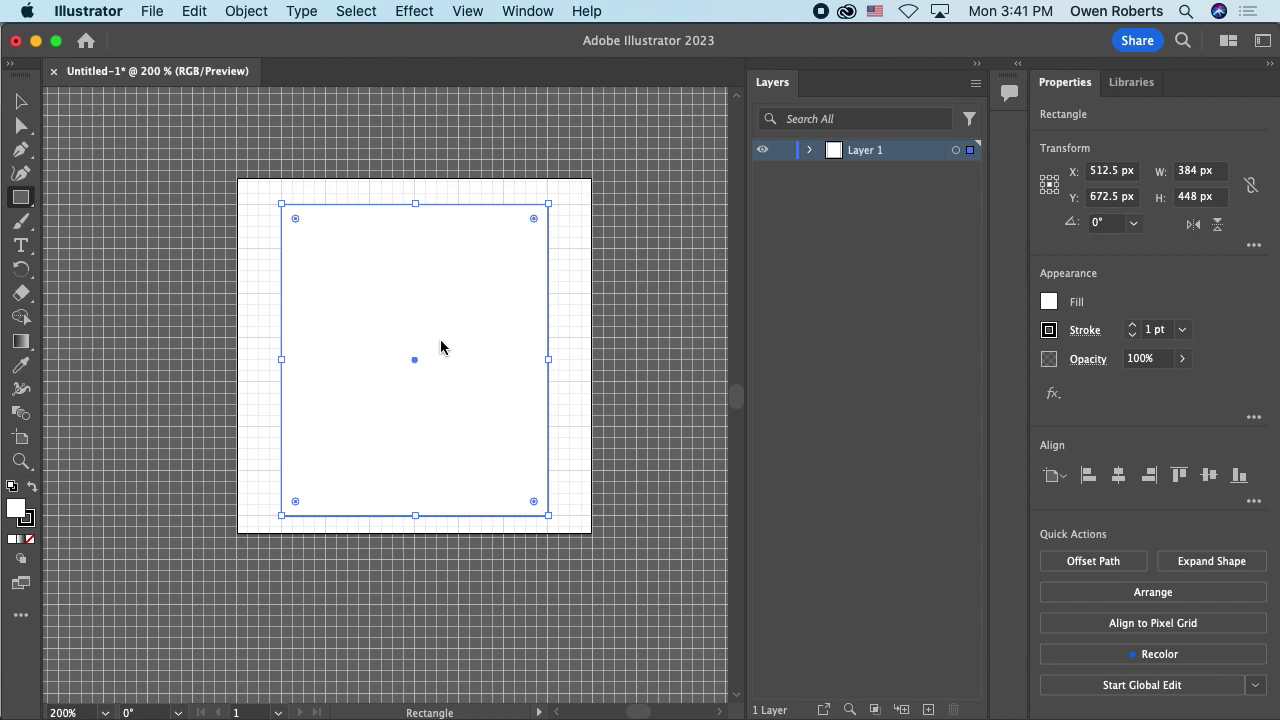
Step: Hide the grid and switch to the Selection tool with the rectangle still selected
{"action": "key", "text": "v"}
{"action": "key", "text": "super+apostrophe"}
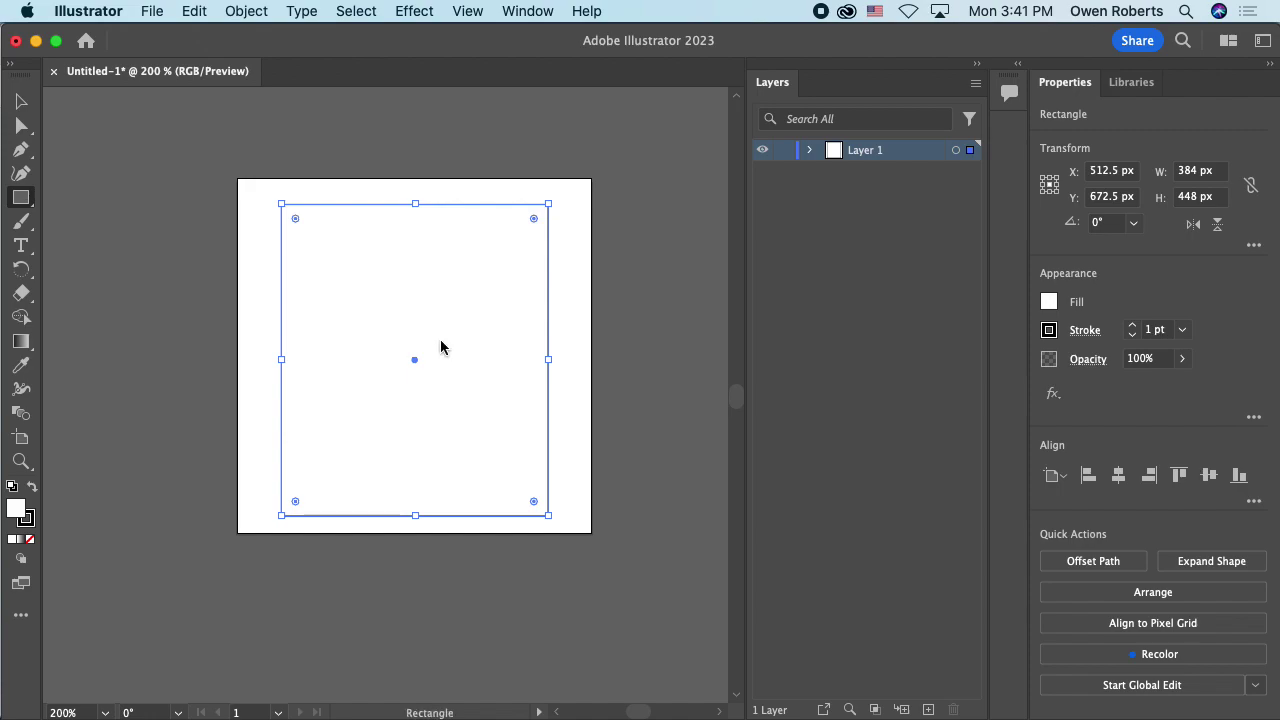
{"action": "left_click", "coordinate": [652, 346]}
{"action": "key", "text": "Escape"}
{"action": "left_click", "coordinate": [21, 101]}
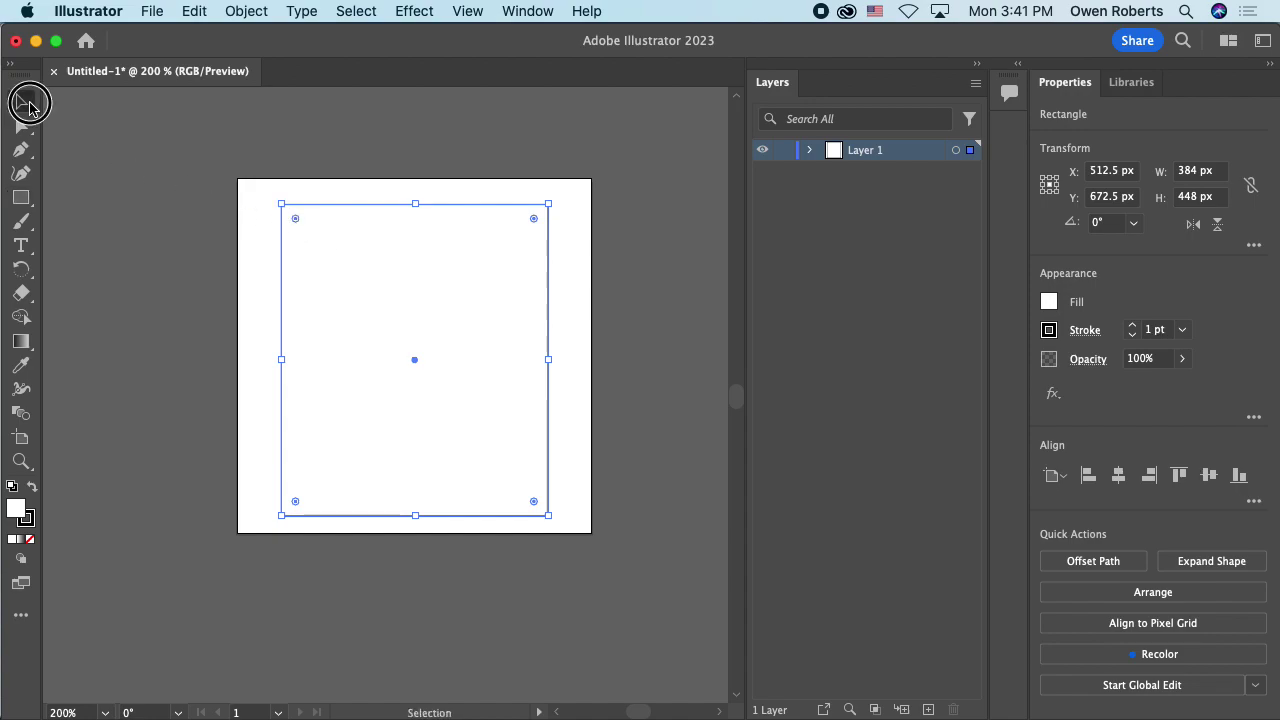
{"action": "left_click", "coordinate": [140, 161]}
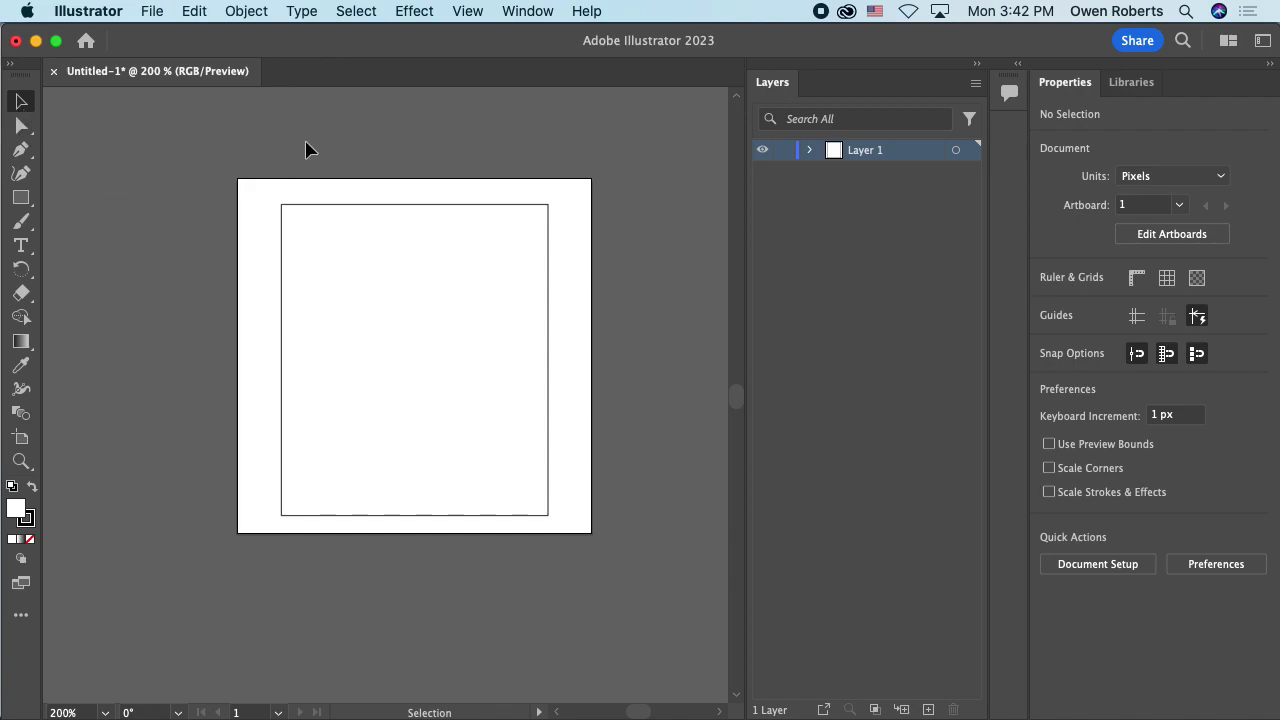
{"action": "left_click", "coordinate": [21, 121]}
{"action": "left_click", "coordinate": [21, 104]}
{"action": "left_click", "coordinate": [21, 197]}
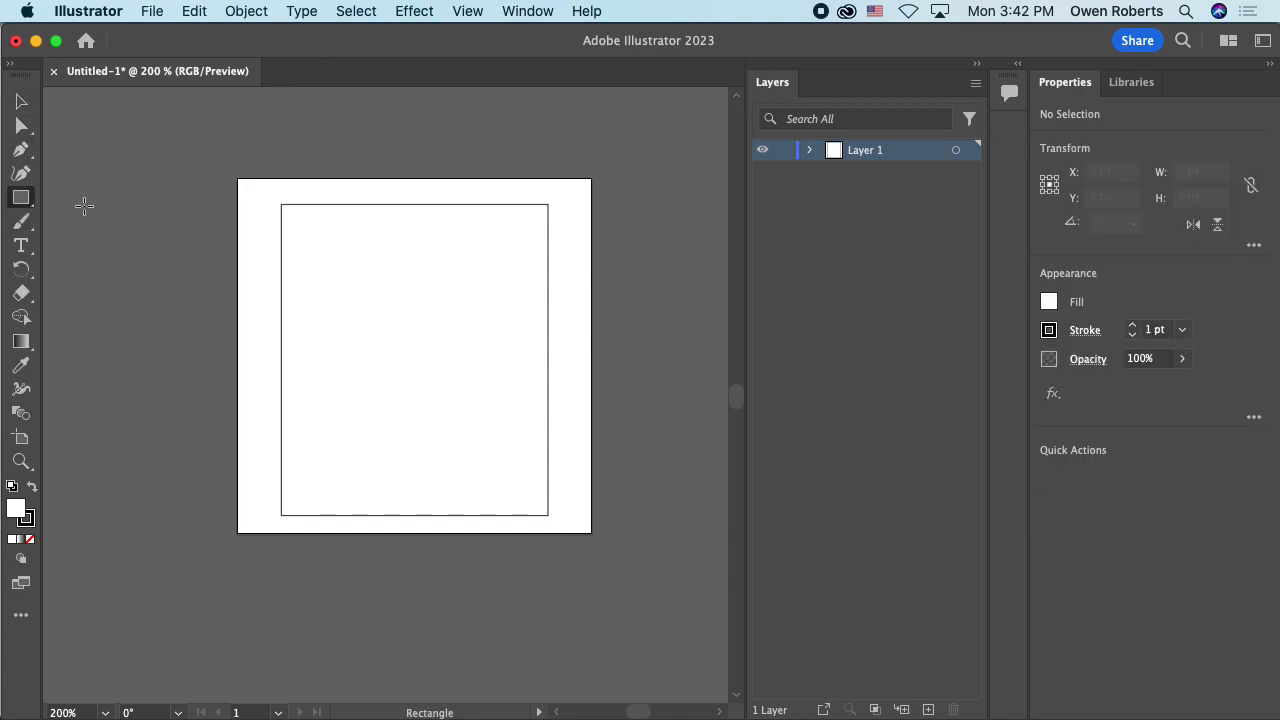
{"action": "left_click", "coordinate": [21, 101]}
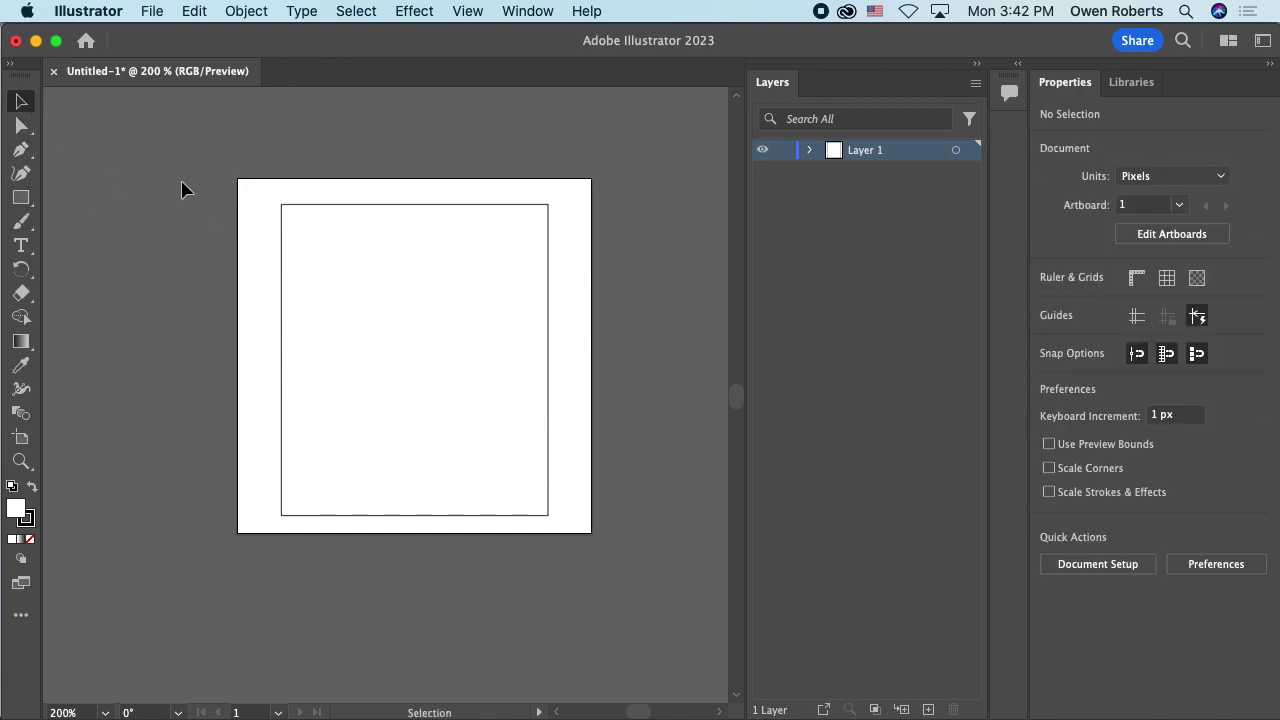
Step: Select the rectangle, try resizing and rotating it from its upper-right corner, and undo each change
{"action": "left_click", "coordinate": [315, 206]}
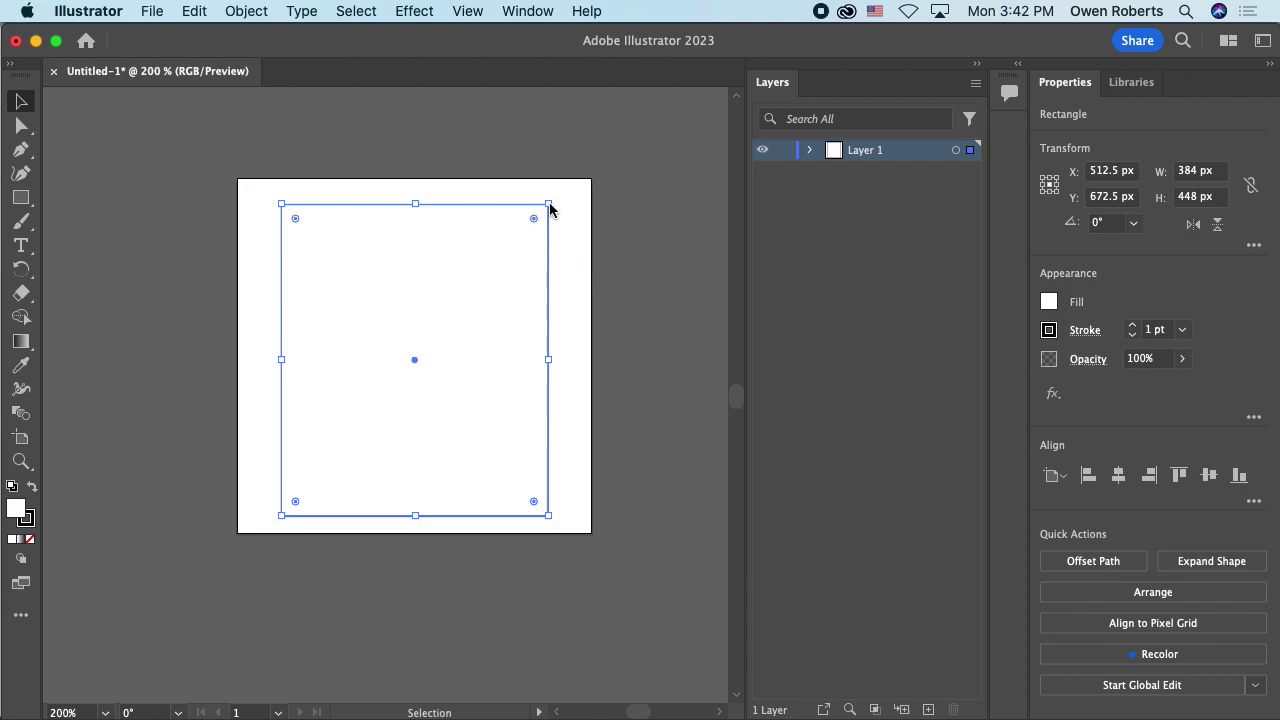
{"action": "left_click_drag", "start_coordinate": [552, 204], "coordinate": [624, 166]}
{"action": "key", "text": "super+z"}
{"action": "left_click_drag", "start_coordinate": [557, 201], "coordinate": [527, 572]}
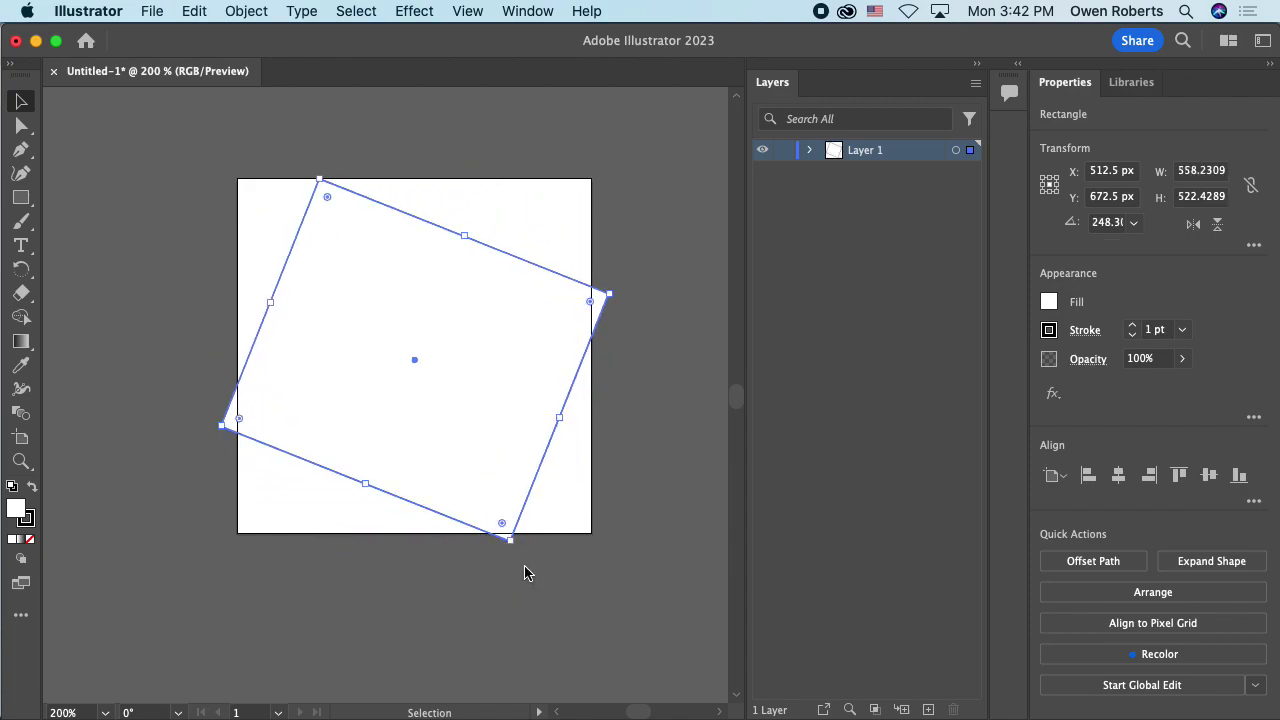
{"action": "key", "text": "super+z"}
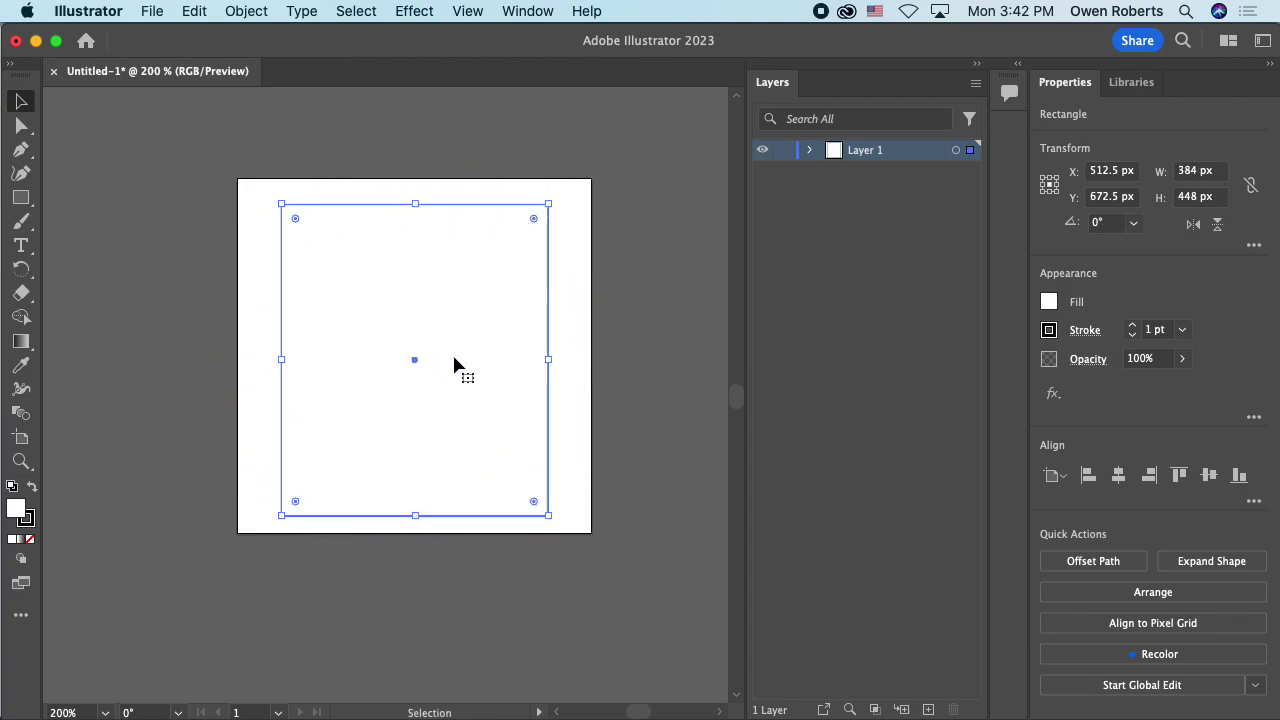
Step: Round all four corners of the rectangle slightly and move it up about 16 px on the artboard
{"action": "left_click_drag", "start_coordinate": [533, 218], "coordinate": [545, 256]}
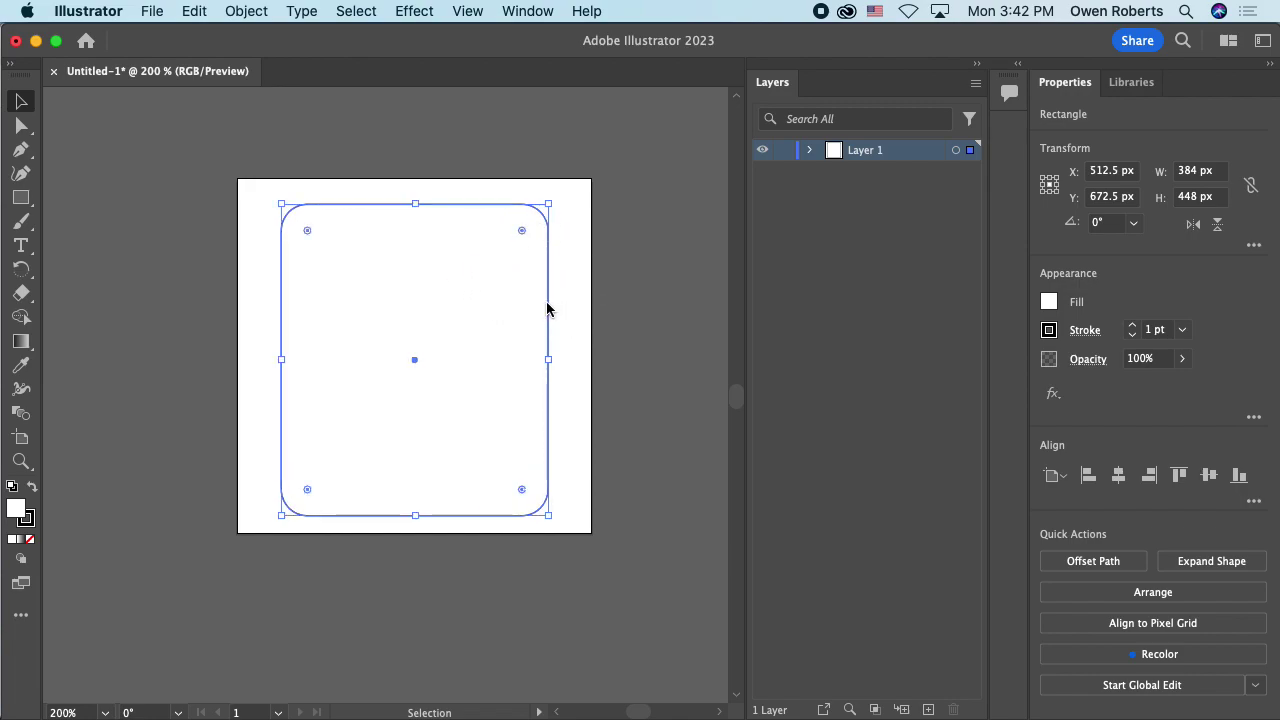
{"action": "mouse_move", "coordinate": [509, 286]}
{"action": "left_mouse_down"}
{"action": "mouse_move", "coordinate": [505, 260]}
{"action": "mouse_move", "coordinate": [531, 274]}
{"action": "mouse_move", "coordinate": [510, 296]}
{"action": "left_mouse_up"}
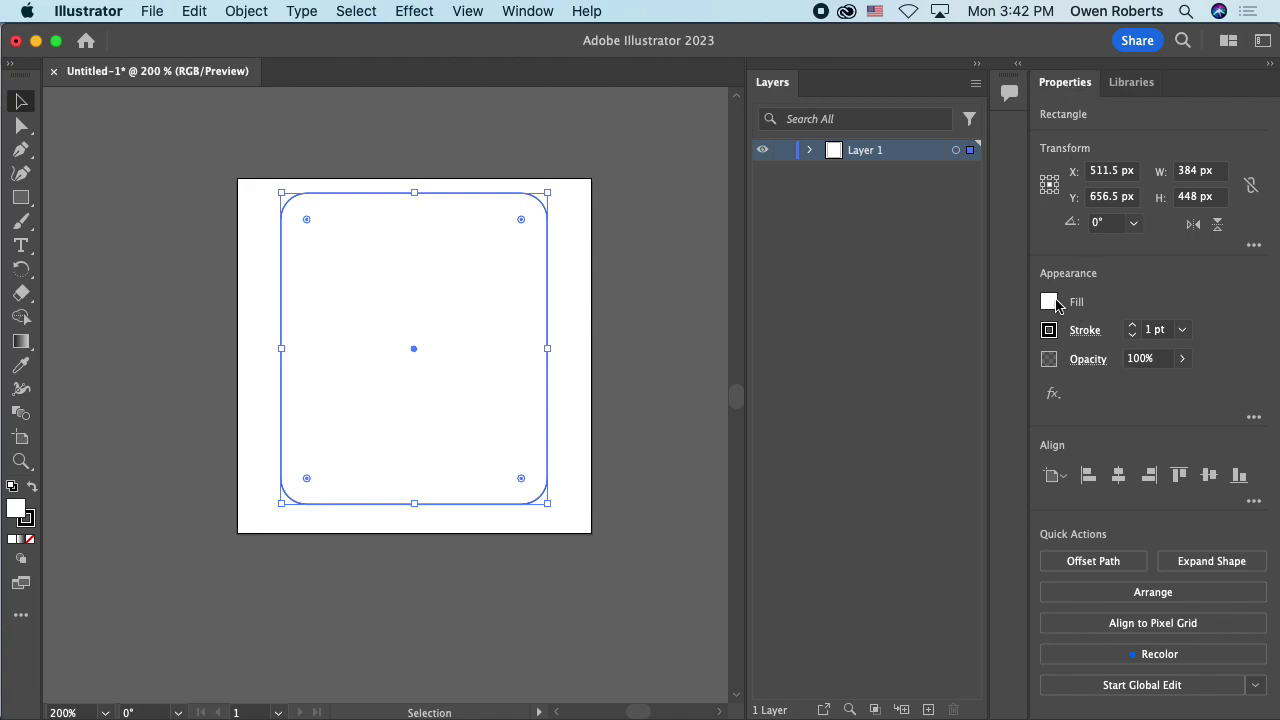
{"action": "left_click", "coordinate": [550, 166]}
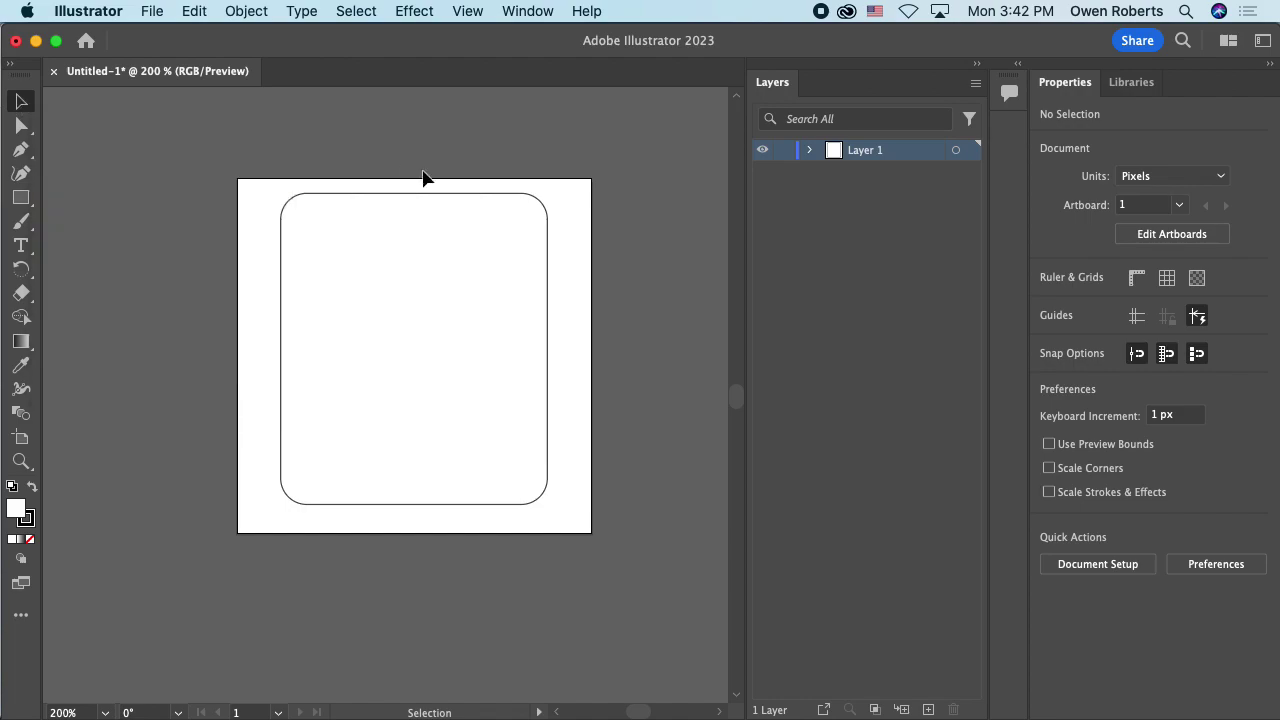
Step: Fill the rounded rectangle with light blue, hex 7FDCFF
{"action": "left_click", "coordinate": [431, 217]}
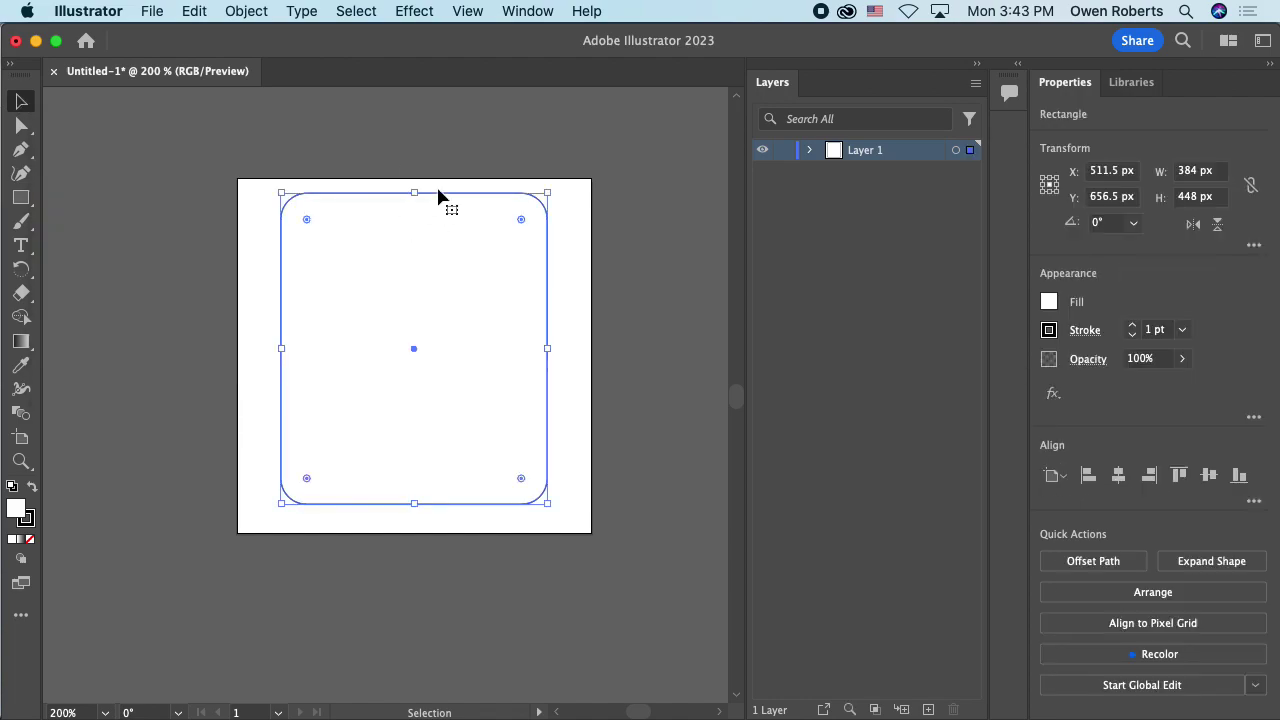
{"action": "left_click", "coordinate": [467, 163]}
{"action": "left_click", "coordinate": [471, 229]}
{"action": "left_click", "coordinate": [1051, 303]}
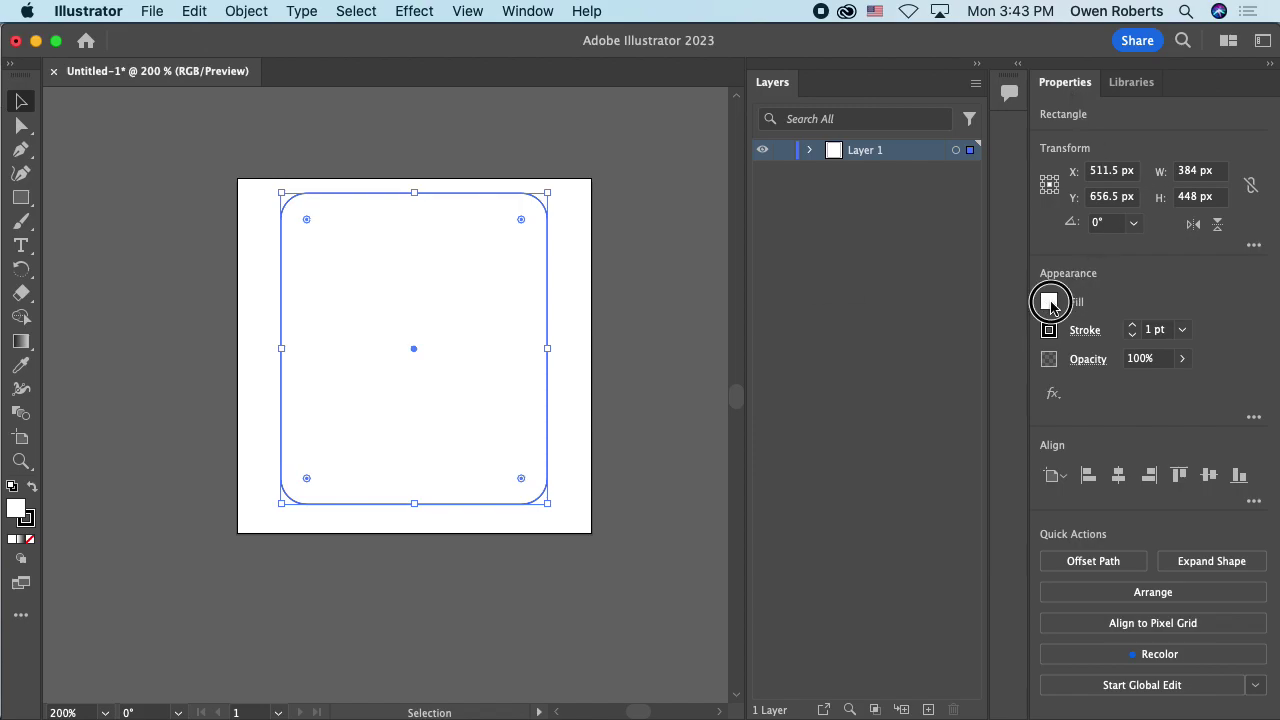
{"action": "left_click", "coordinate": [955, 339]}
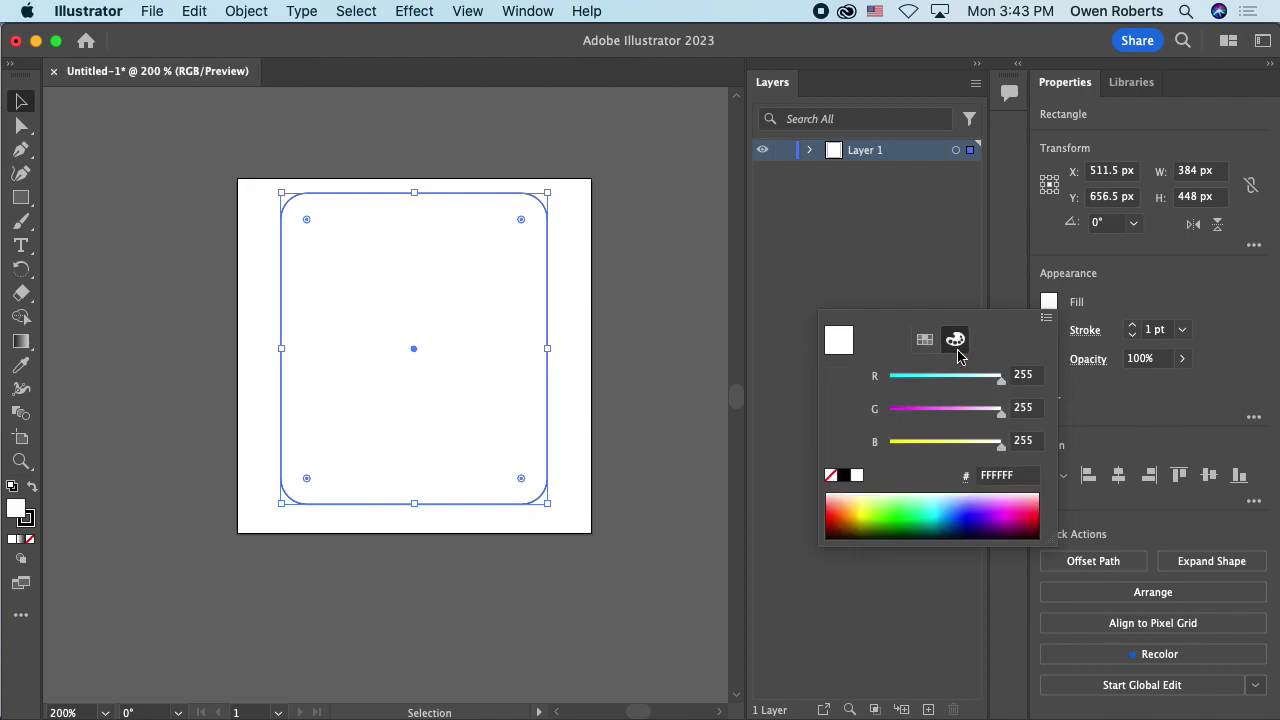
{"action": "left_click", "coordinate": [925, 340]}
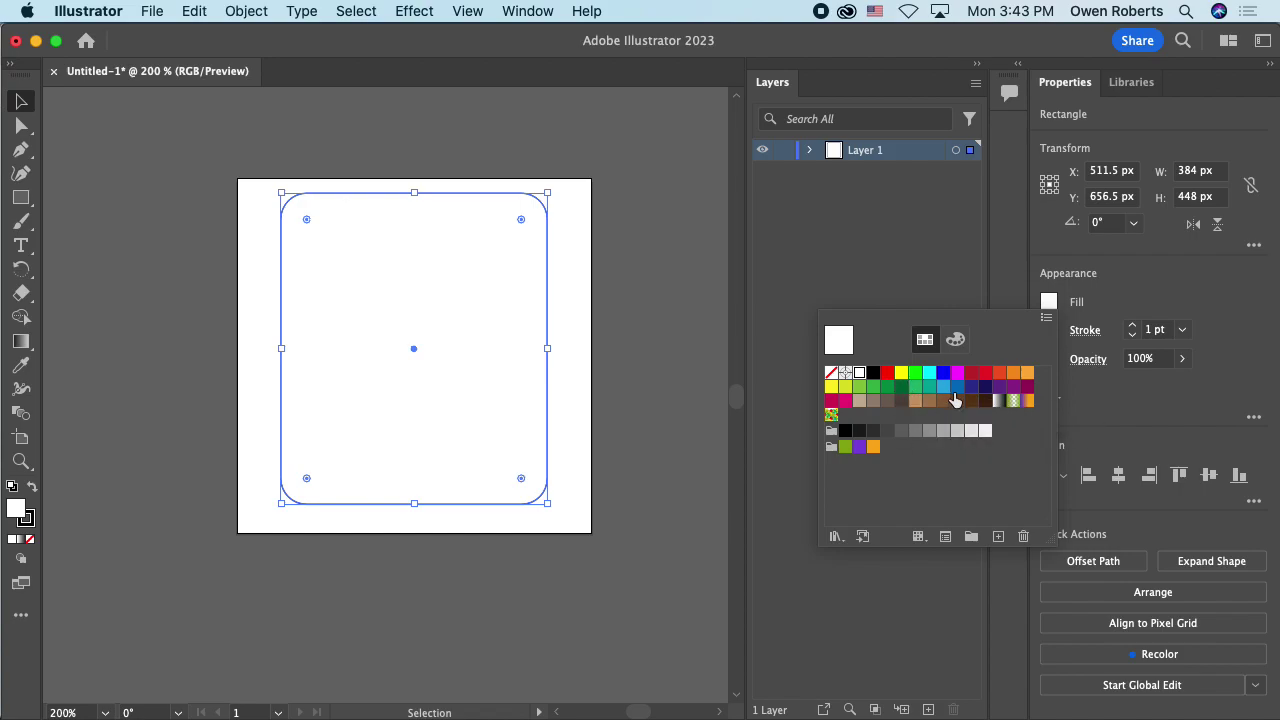
{"action": "left_click", "coordinate": [943, 381]}
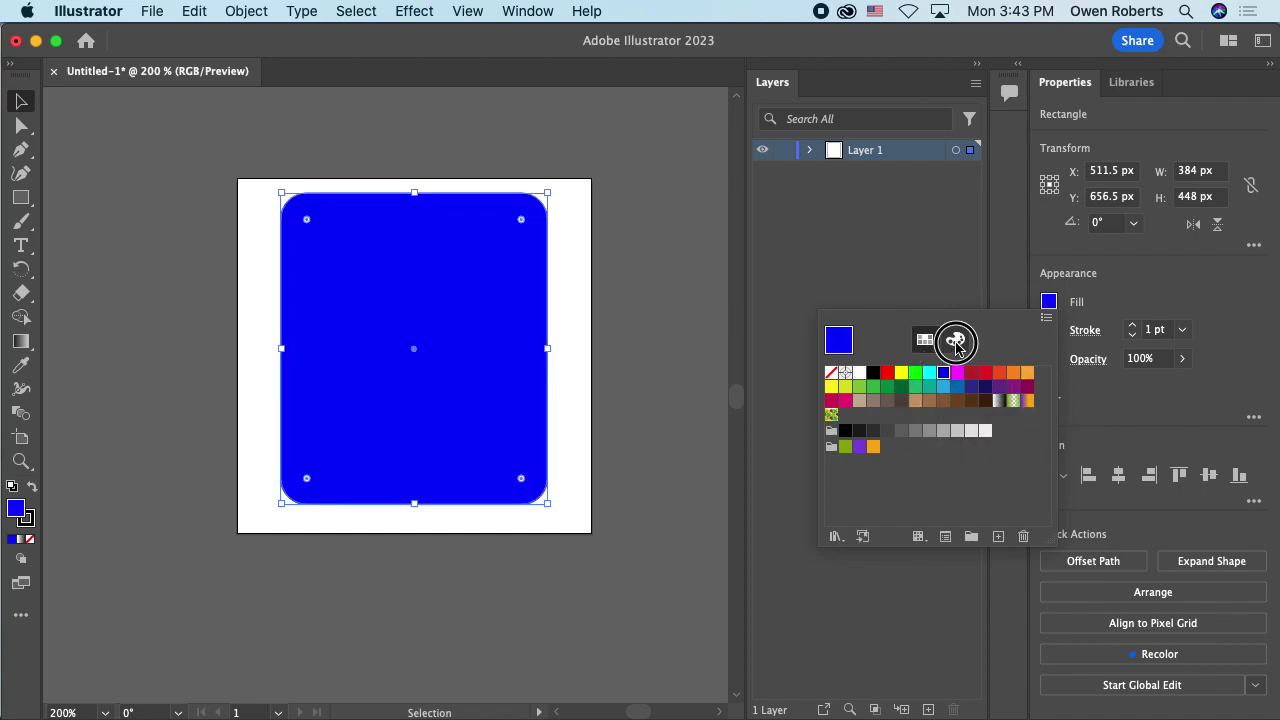
{"action": "left_click", "coordinate": [955, 339]}
{"action": "left_click", "coordinate": [912, 511]}
{"action": "left_click_drag", "start_coordinate": [912, 511], "coordinate": [950, 493]}
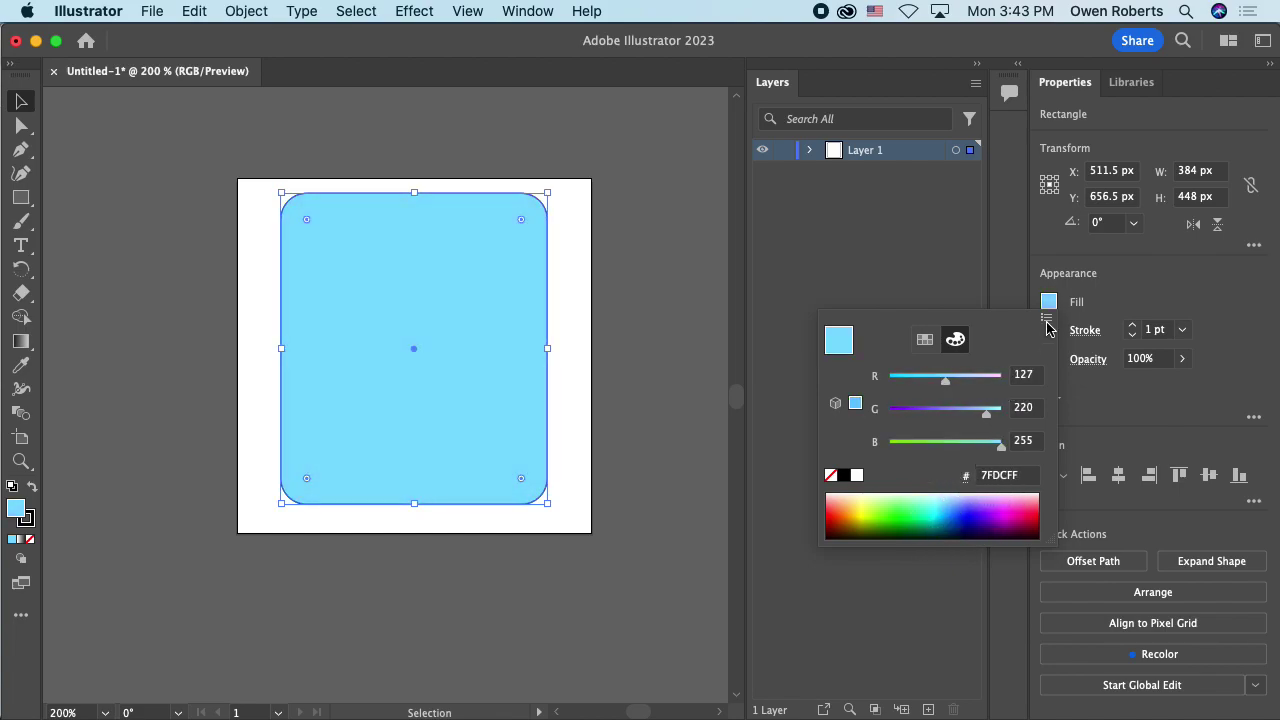
{"action": "left_click", "coordinate": [1057, 312]}
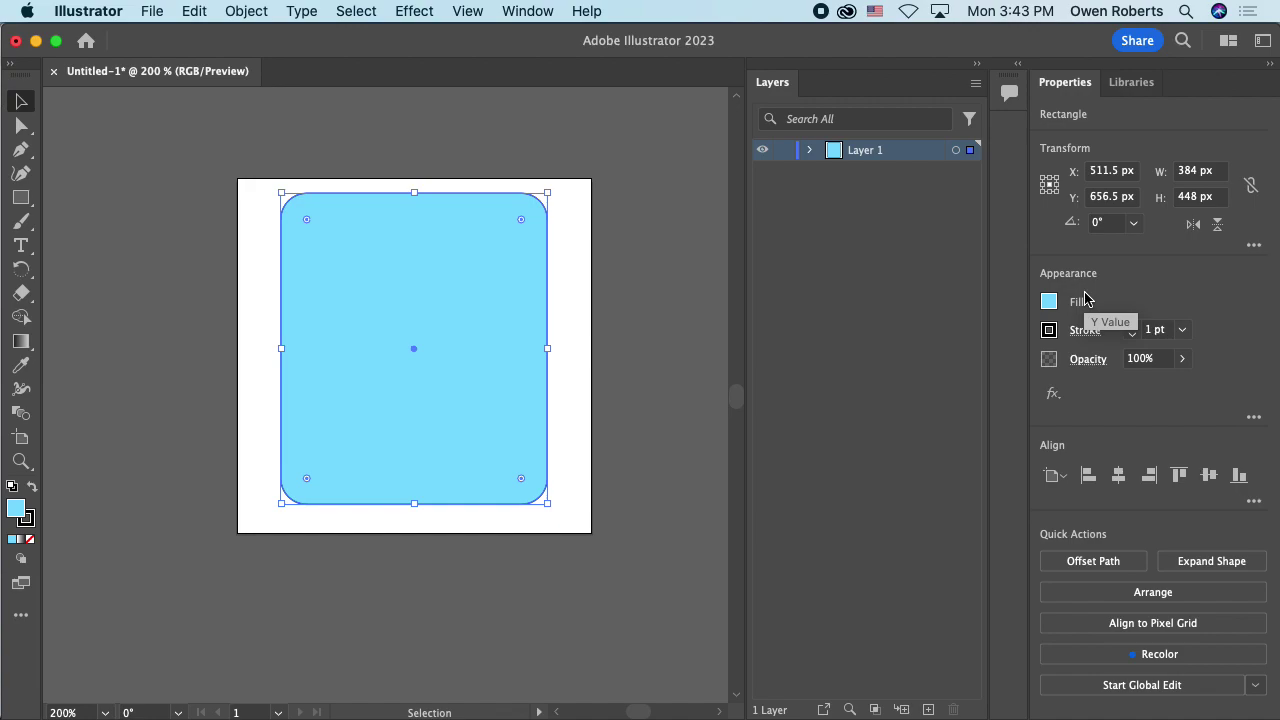
Step: Try the rounded rectangle with no fill, and restore its light blue fill
{"action": "left_click", "coordinate": [1048, 301]}
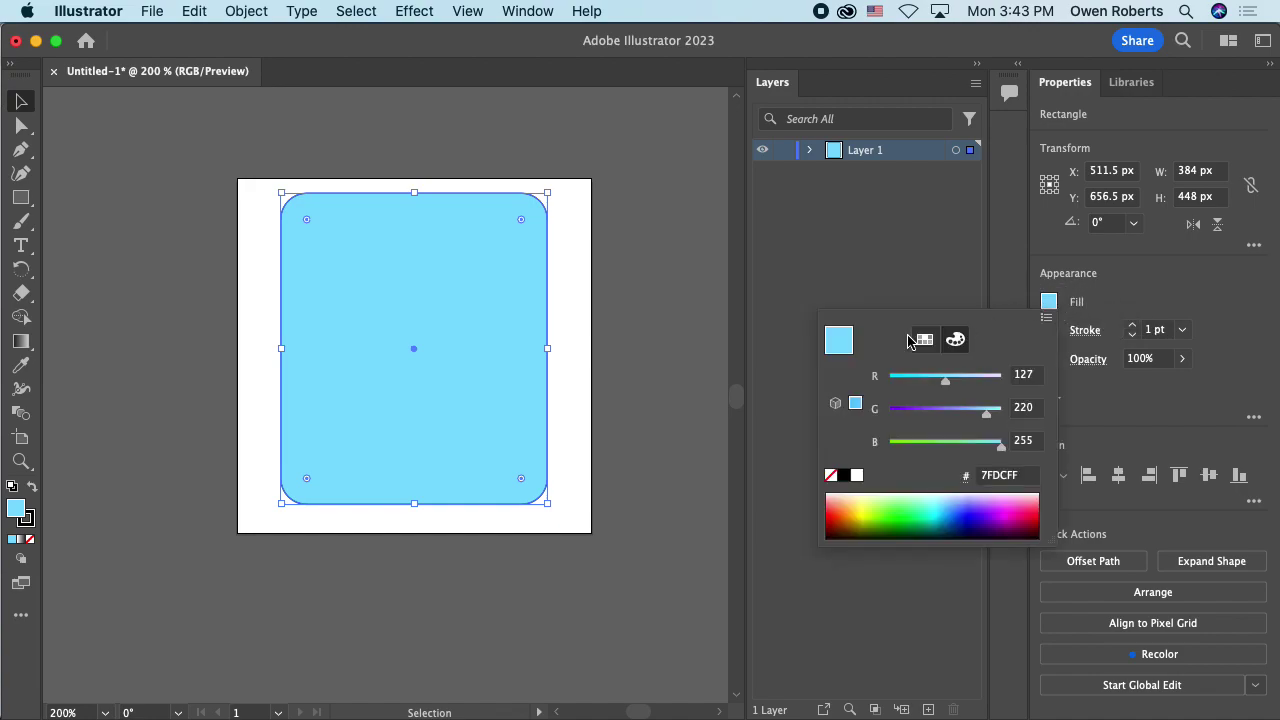
{"action": "left_click", "coordinate": [830, 477]}
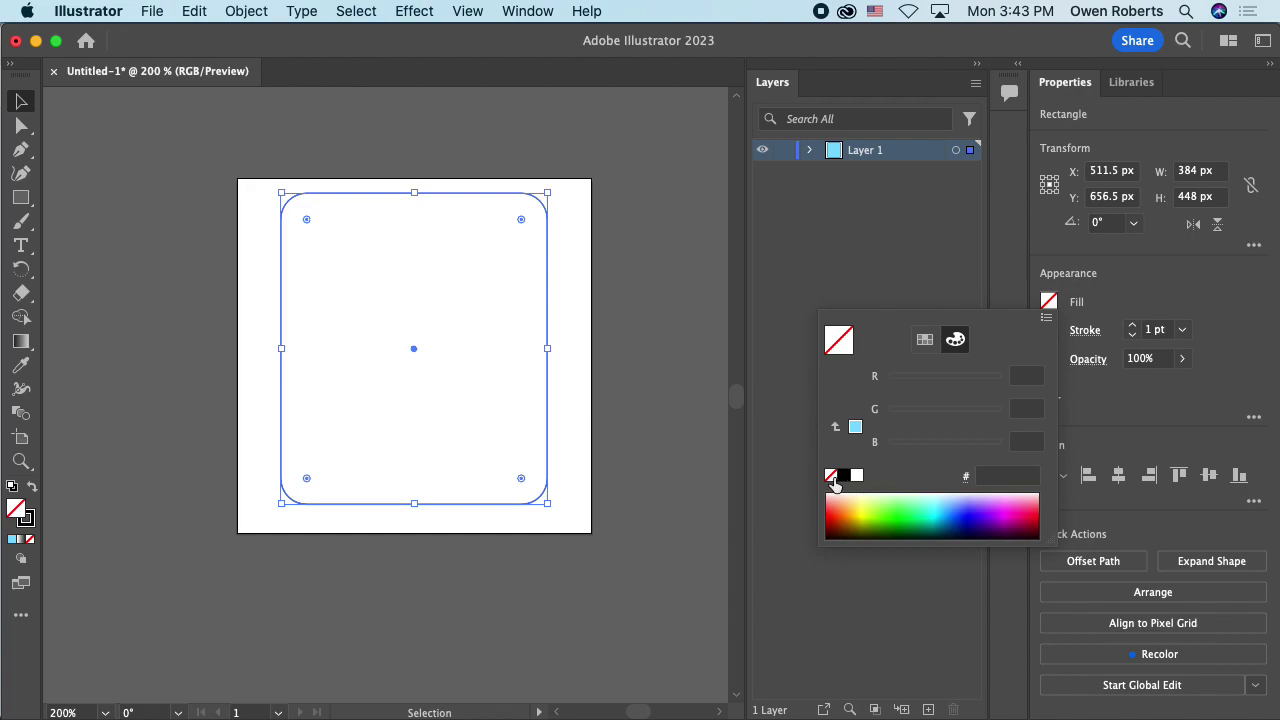
{"action": "left_click", "coordinate": [856, 428]}
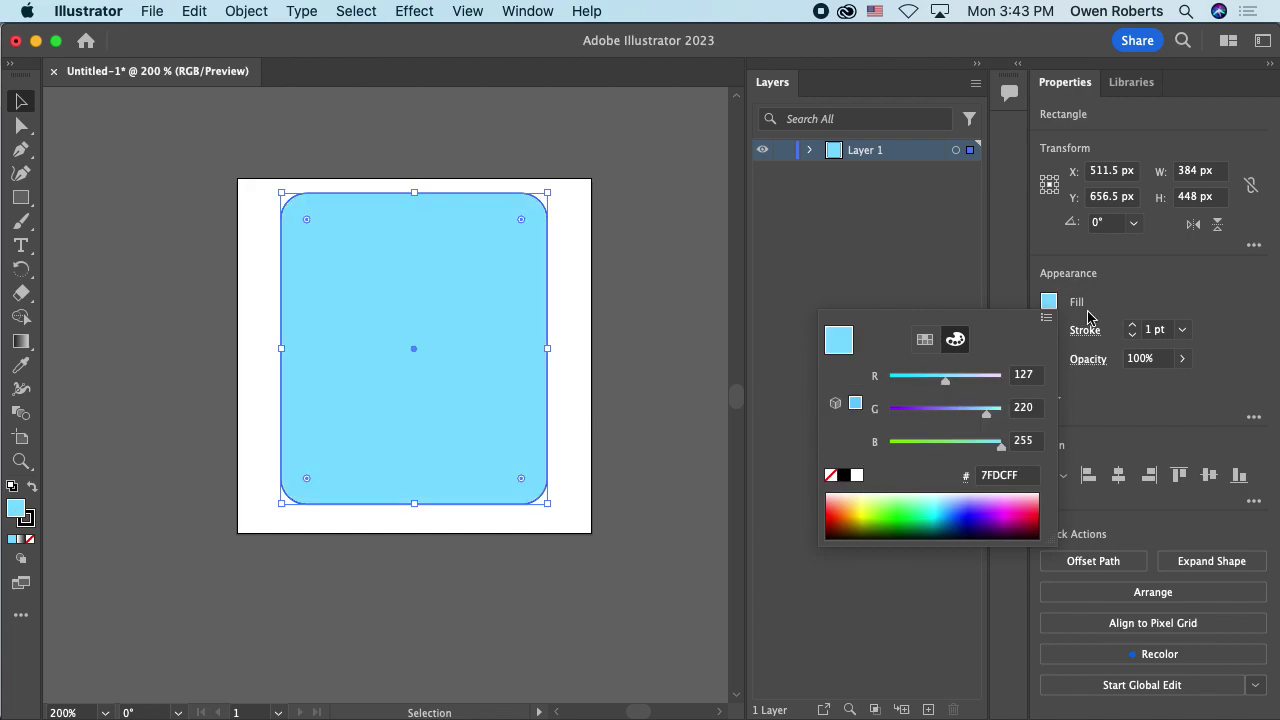
{"action": "left_click", "coordinate": [1087, 308]}
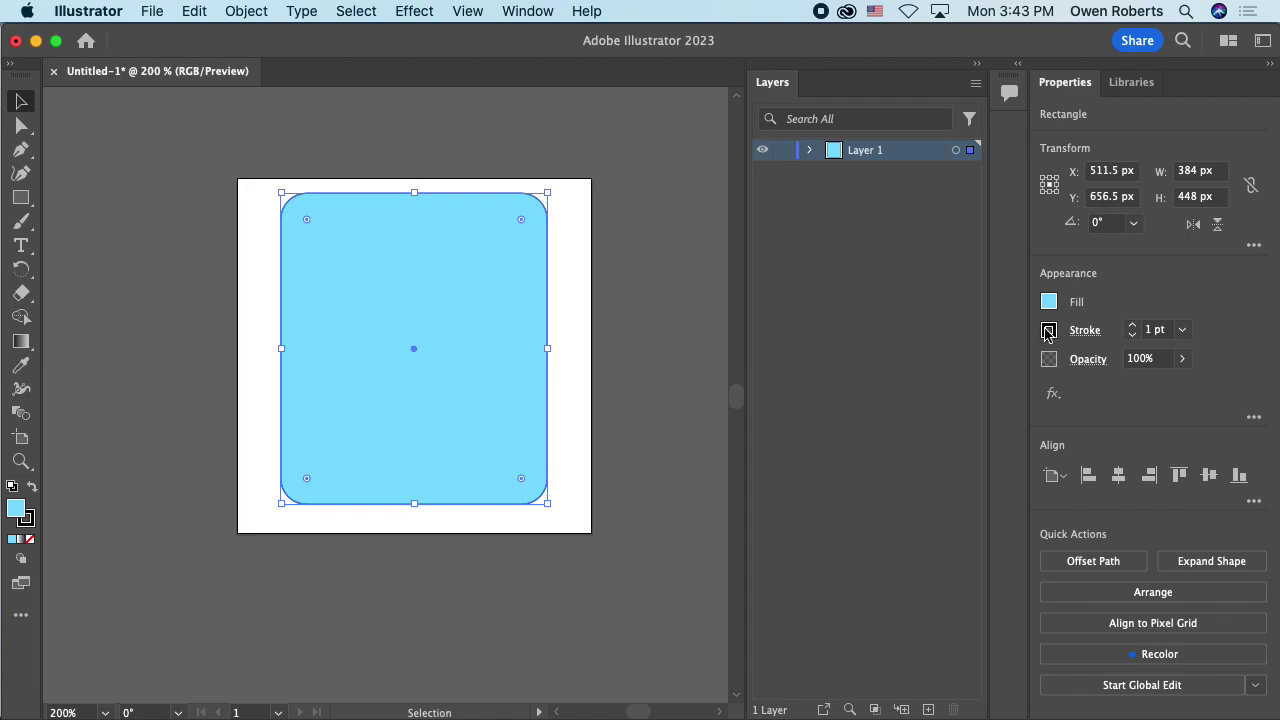
Step: Set the rounded rectangle's stroke colour to violet, hex 734AFF
{"action": "left_click", "coordinate": [1048, 331]}
{"action": "left_click", "coordinate": [955, 368]}
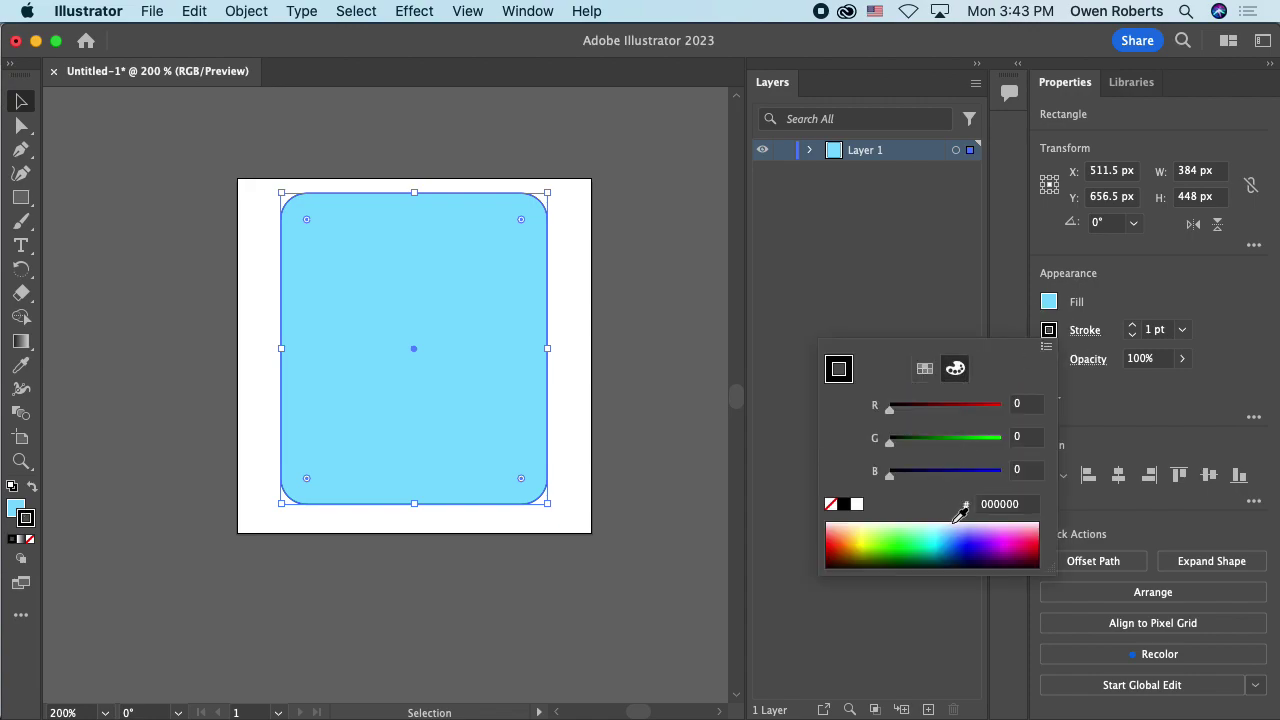
{"action": "left_click_drag", "start_coordinate": [968, 530], "coordinate": [978, 534]}
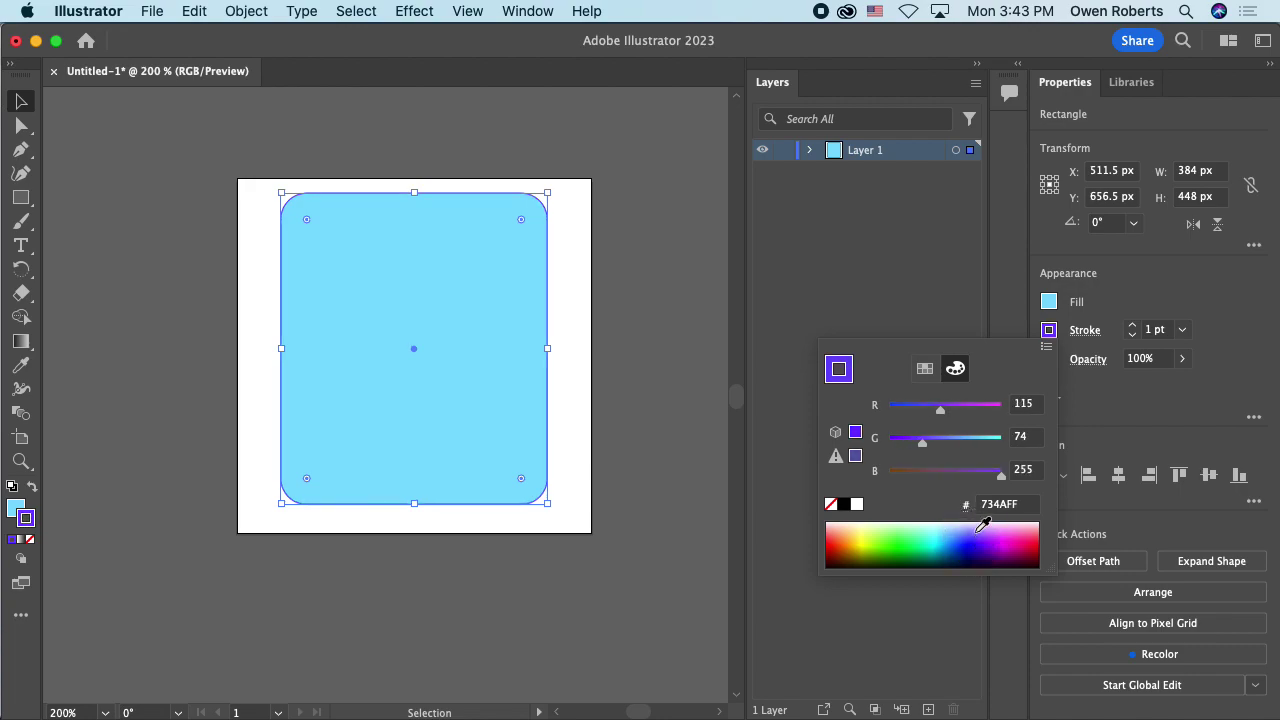
{"action": "left_click", "coordinate": [1127, 305]}
Step: Increase the rounded rectangle's stroke weight to 25 pt
{"action": "left_click", "coordinate": [1132, 330]}
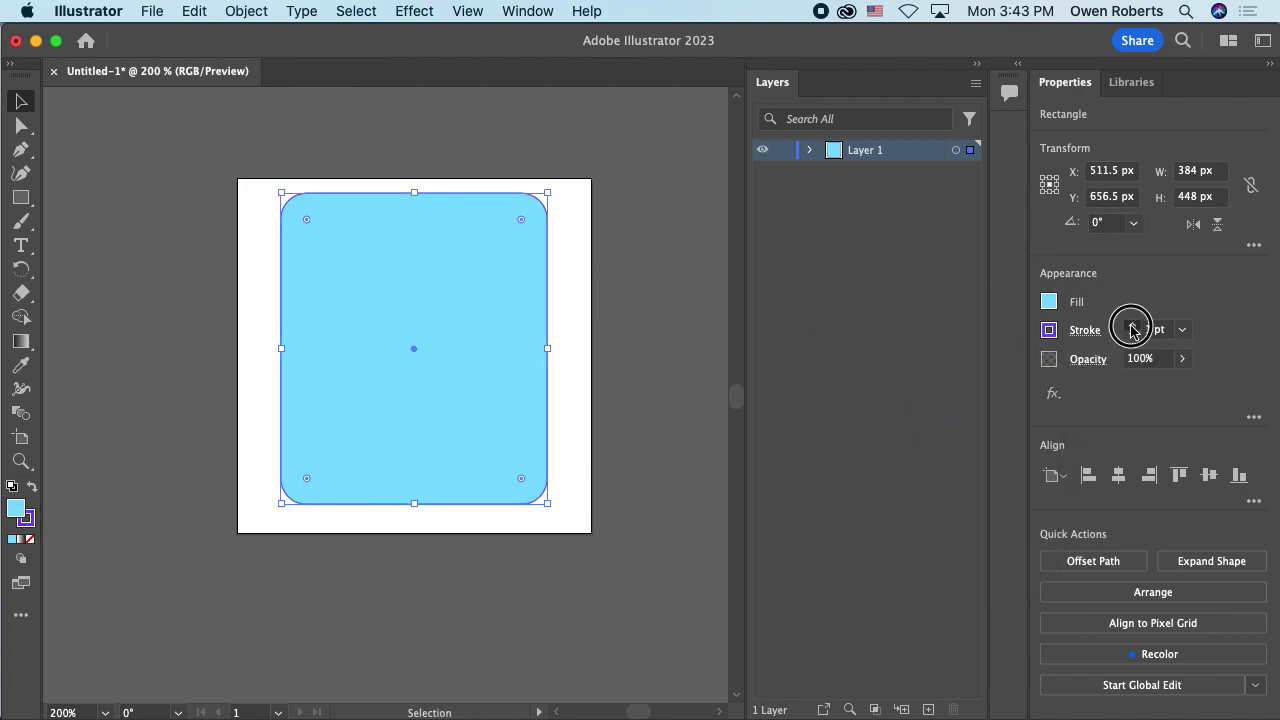
{"action": "left_click", "coordinate": [1132, 330]}
{"action": "left_click", "coordinate": [1132, 330]}
{"action": "left_click", "coordinate": [1132, 330]}
{"action": "left_click", "coordinate": [1132, 330]}
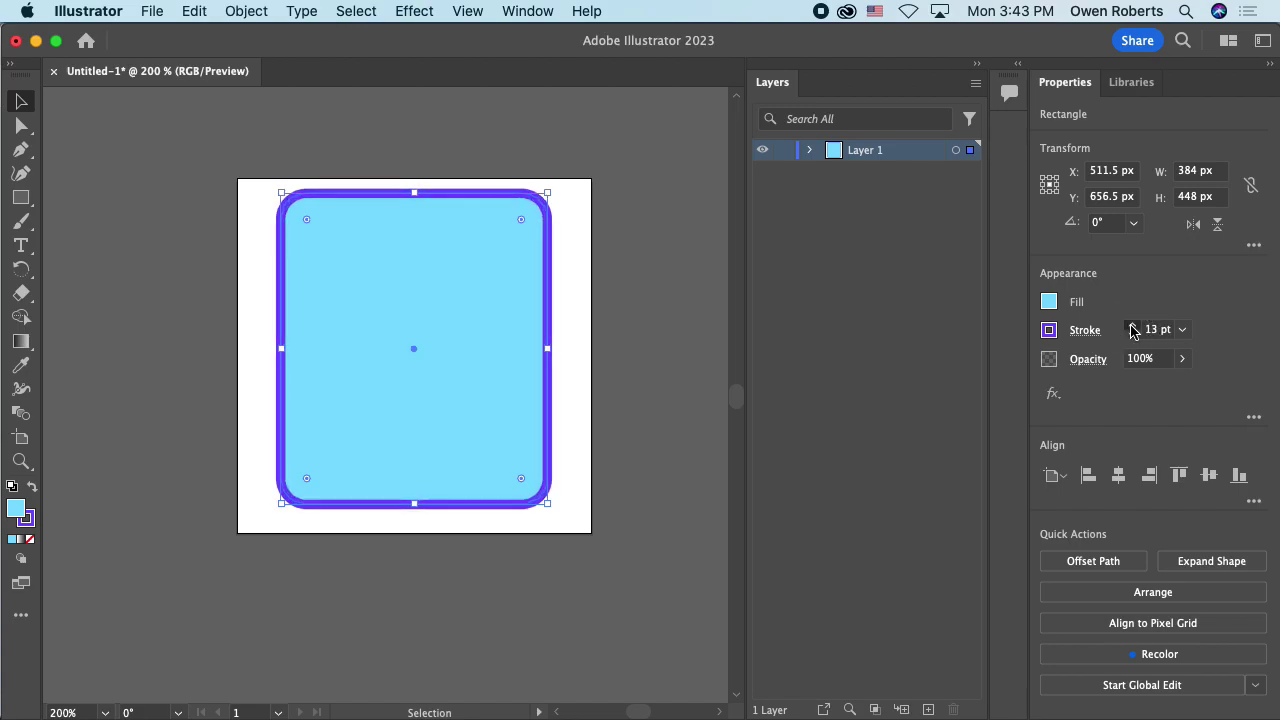
{"action": "left_click", "coordinate": [1132, 330]}
{"action": "left_click", "coordinate": [1132, 330]}
{"action": "left_click", "coordinate": [1132, 330]}
{"action": "left_click", "coordinate": [1132, 330]}
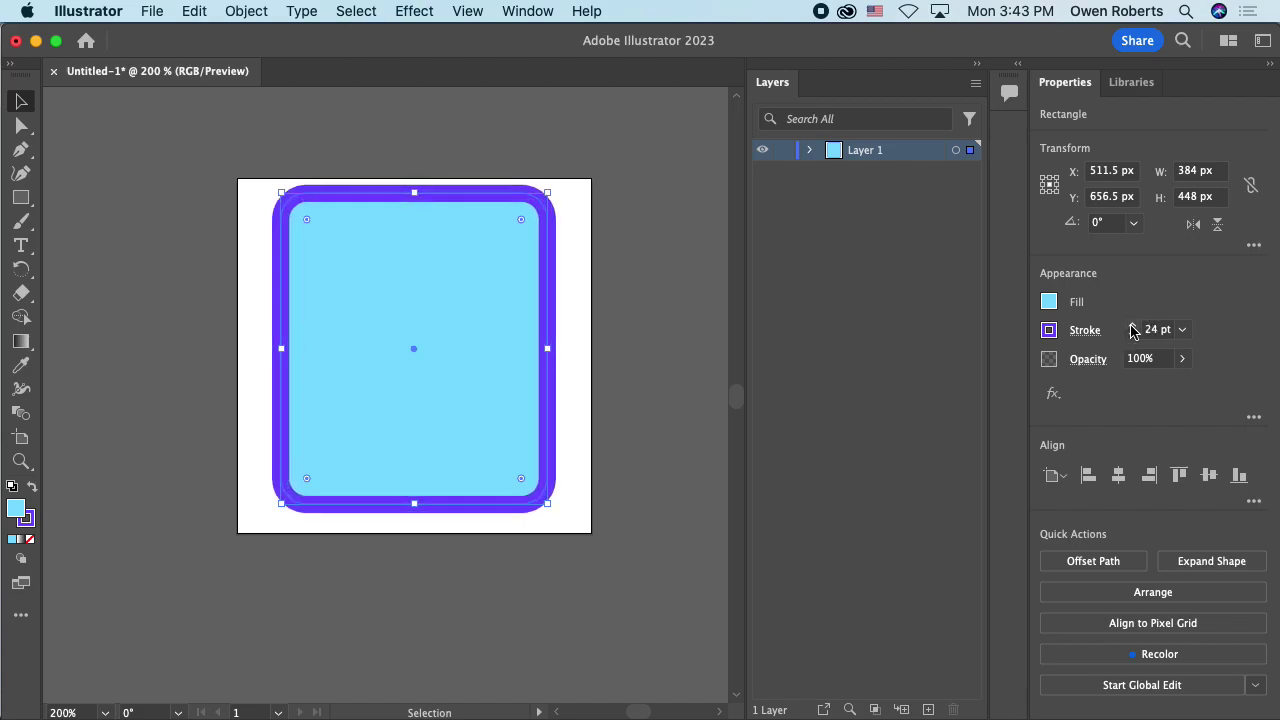
{"action": "left_click", "coordinate": [1132, 330]}
{"action": "left_click", "coordinate": [1183, 330]}
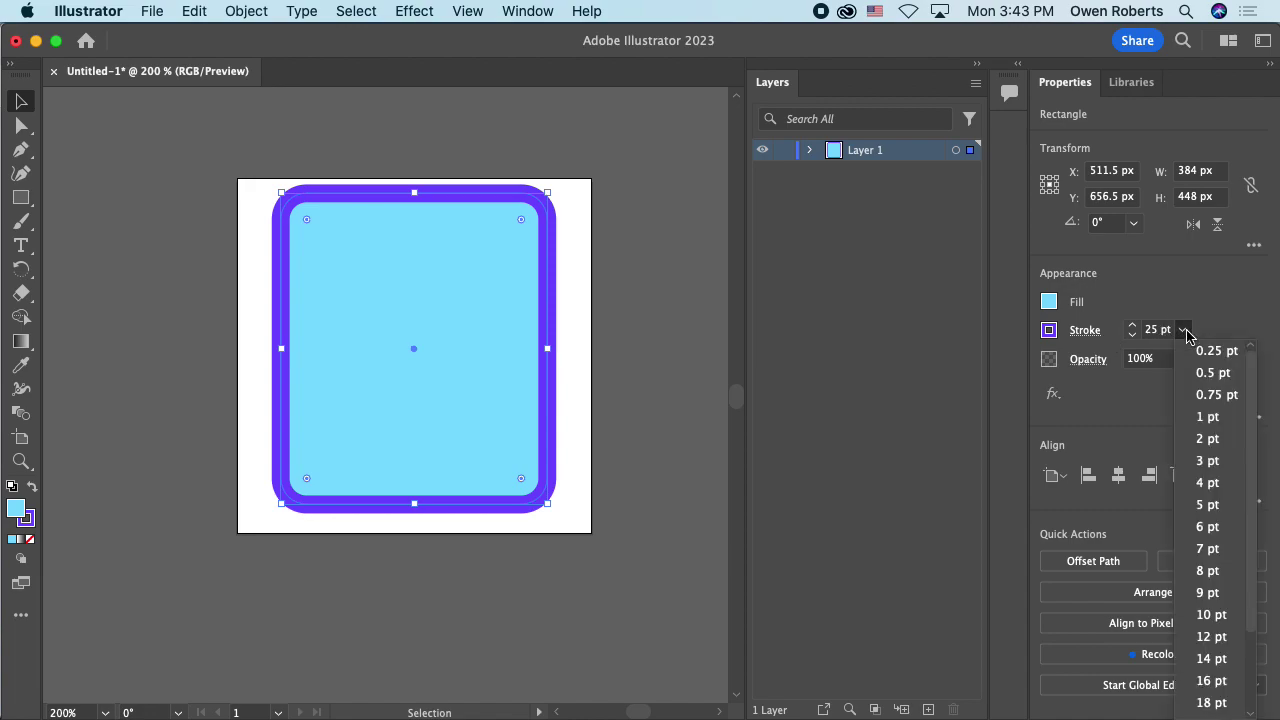
{"action": "left_click", "coordinate": [1183, 330]}
{"action": "left_click", "coordinate": [1086, 331]}
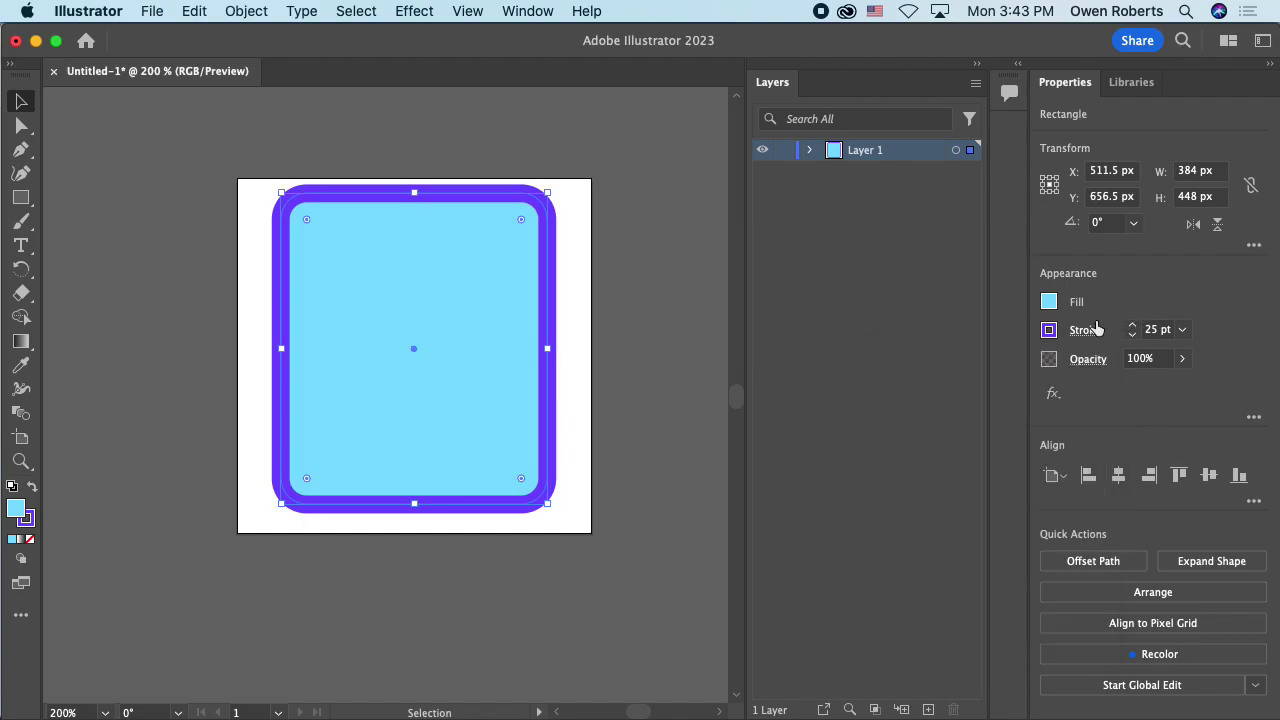
Step: Remove the stroke from the rounded rectangle and deselect it
{"action": "left_click", "coordinate": [1049, 330]}
{"action": "left_click", "coordinate": [832, 505]}
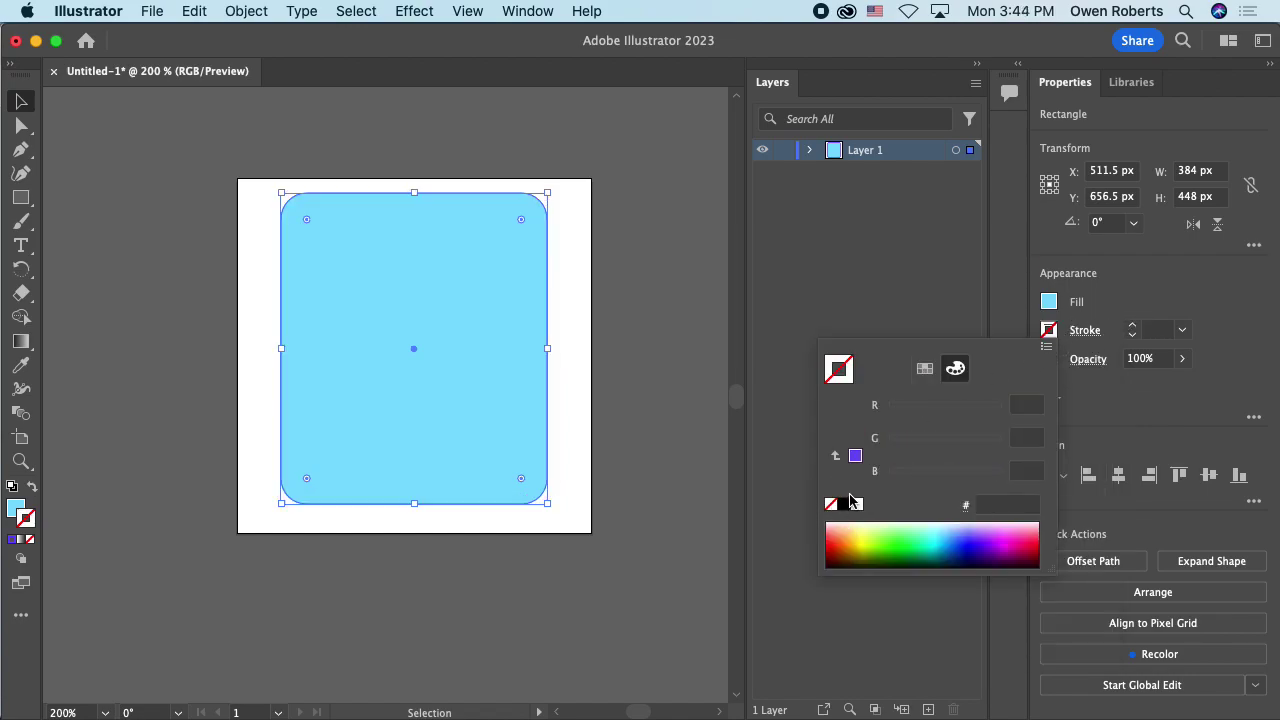
{"action": "left_click", "coordinate": [645, 320]}
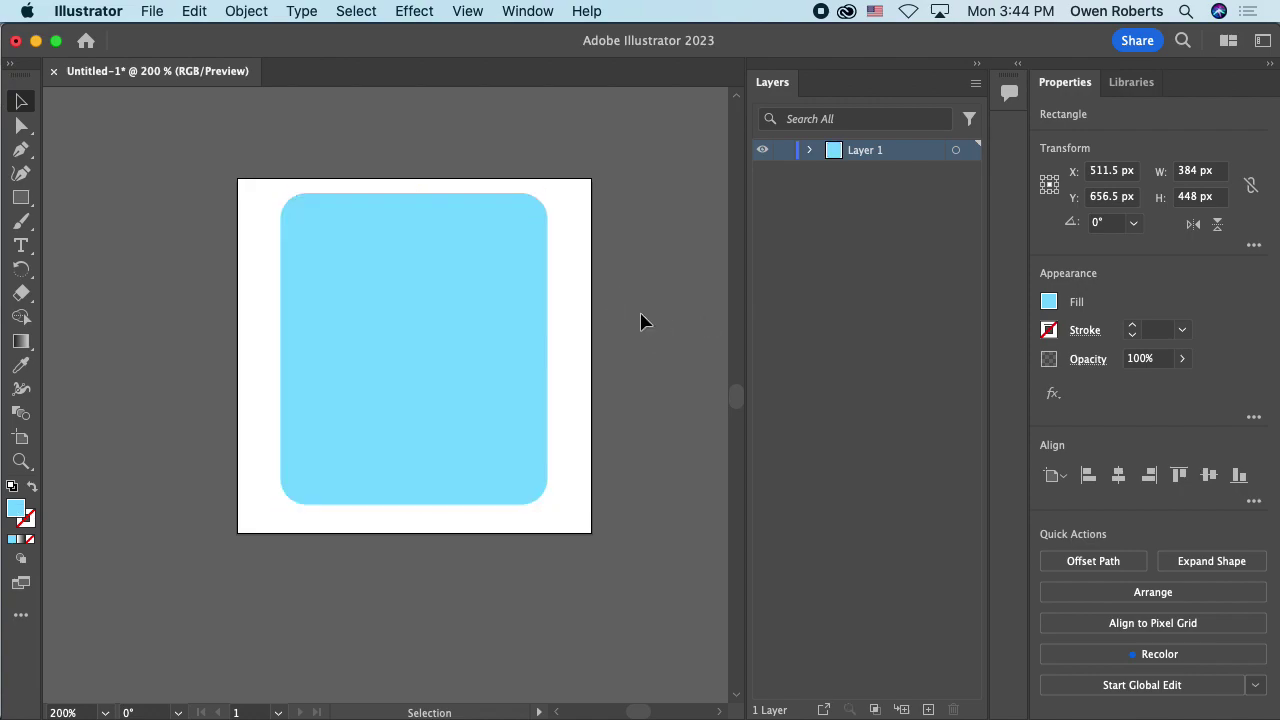
Step: Select the rounded rectangle and give it a violet stroke, hex 7F43FF
{"action": "left_click", "coordinate": [436, 306]}
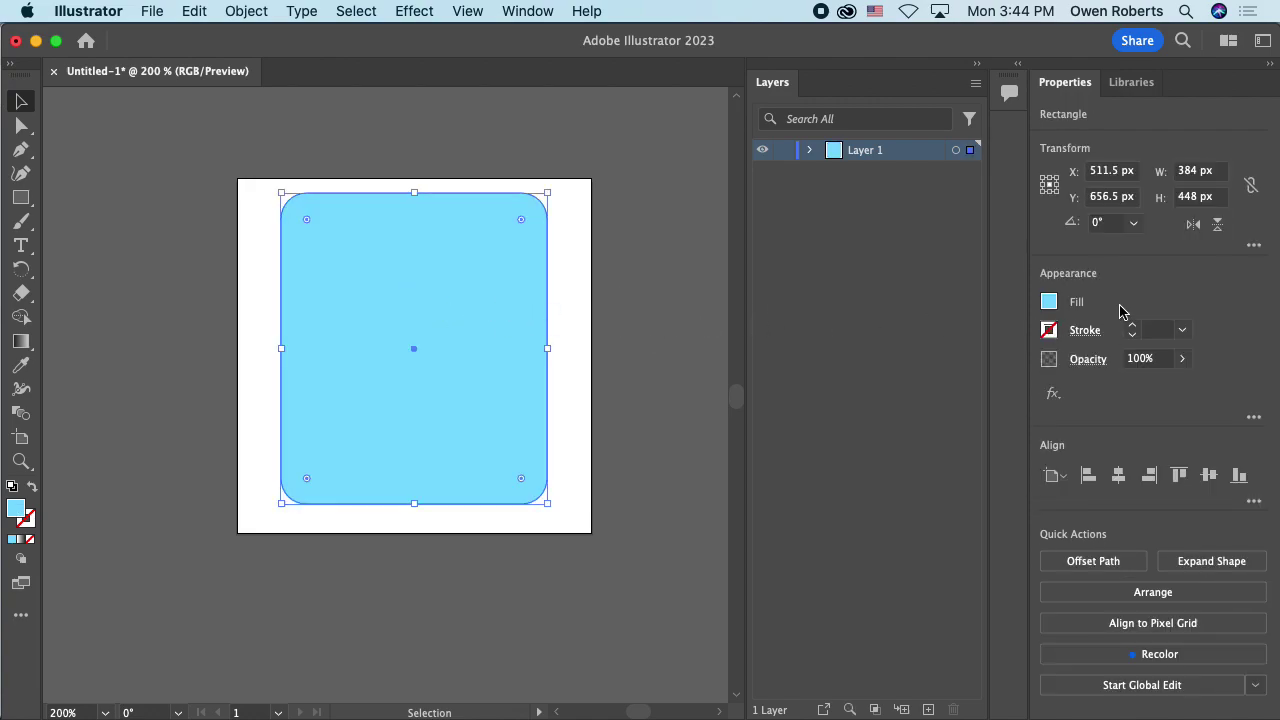
{"action": "left_click", "coordinate": [1050, 333]}
{"action": "left_click", "coordinate": [1049, 334]}
{"action": "left_click", "coordinate": [1048, 336]}
{"action": "left_click_drag", "start_coordinate": [975, 450], "coordinate": [935, 440]}
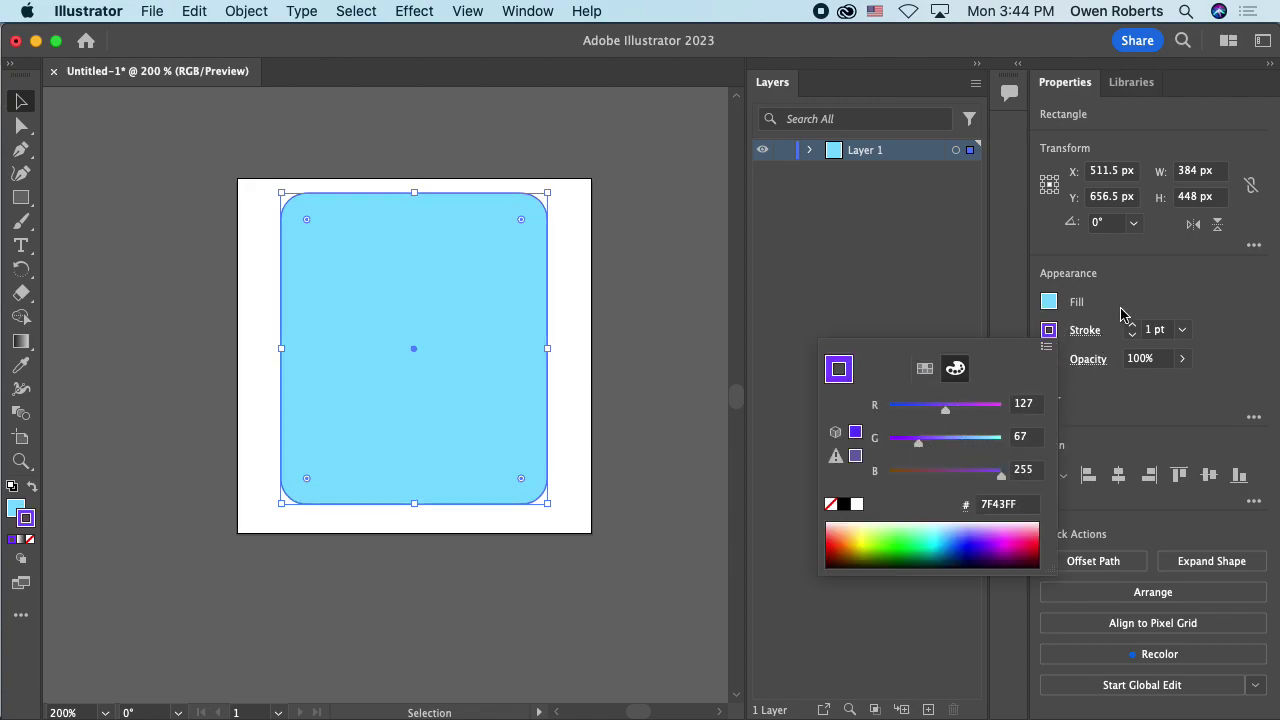
Step: Try lowering the rounded rectangle's opacity, and return it to 100%
{"action": "left_click", "coordinate": [1182, 359]}
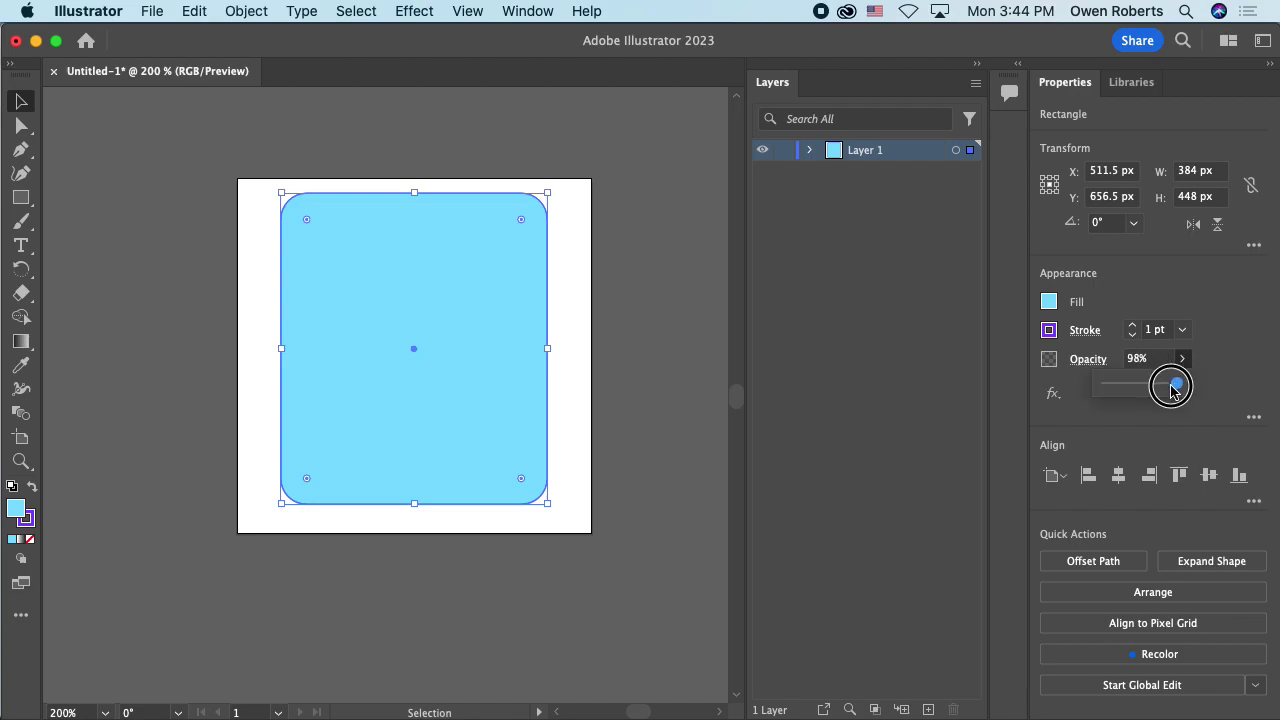
{"action": "left_click_drag", "start_coordinate": [1171, 386], "coordinate": [1102, 388]}
{"action": "mouse_move", "coordinate": [1177, 391]}
{"action": "left_mouse_down"}
{"action": "mouse_move", "coordinate": [1098, 393]}
{"action": "mouse_move", "coordinate": [1197, 394]}
{"action": "left_mouse_up"}
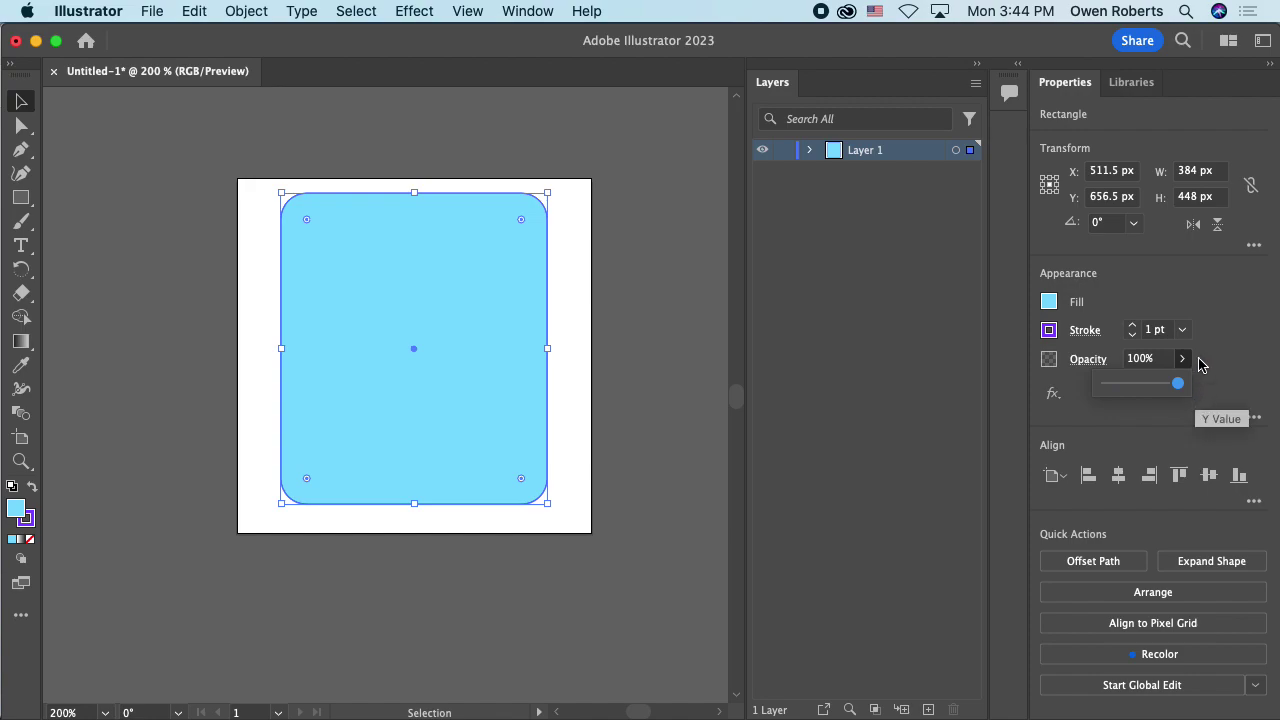
Step: Reselect the rounded rectangle and increase its stroke weight to 4 pt
{"action": "left_click", "coordinate": [591, 263]}
{"action": "left_click", "coordinate": [503, 271]}
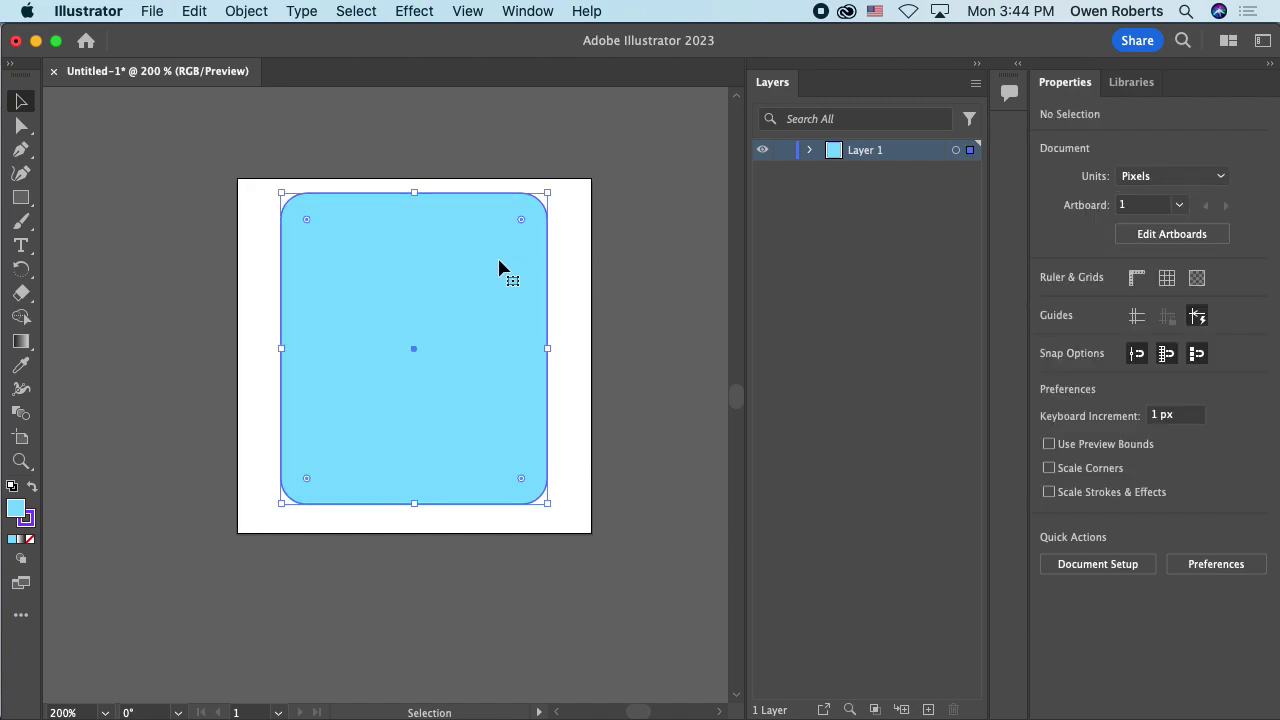
{"action": "left_click", "coordinate": [1133, 325]}
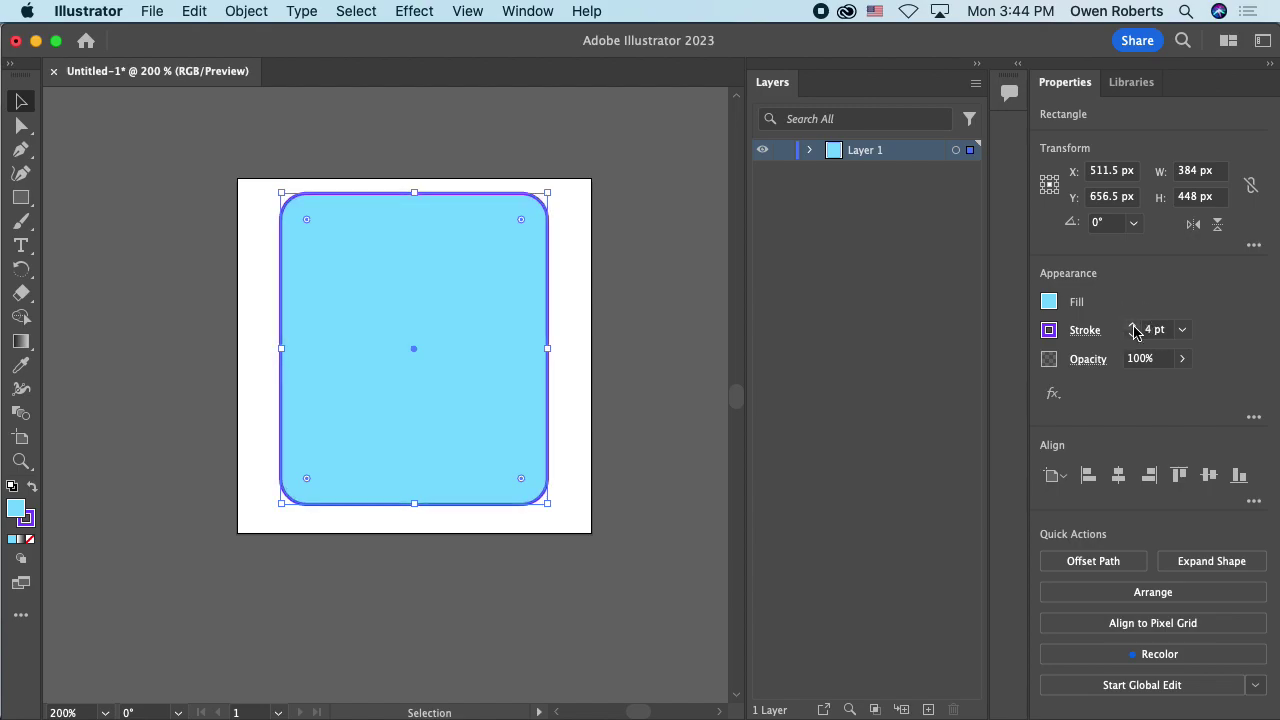
Step: Increase the rounded rectangle's stroke weight to 12 pt and deselect it
{"action": "left_click", "coordinate": [1133, 325]}
{"action": "left_click", "coordinate": [1133, 326]}
{"action": "left_click", "coordinate": [1133, 326]}
{"action": "left_click", "coordinate": [1133, 326]}
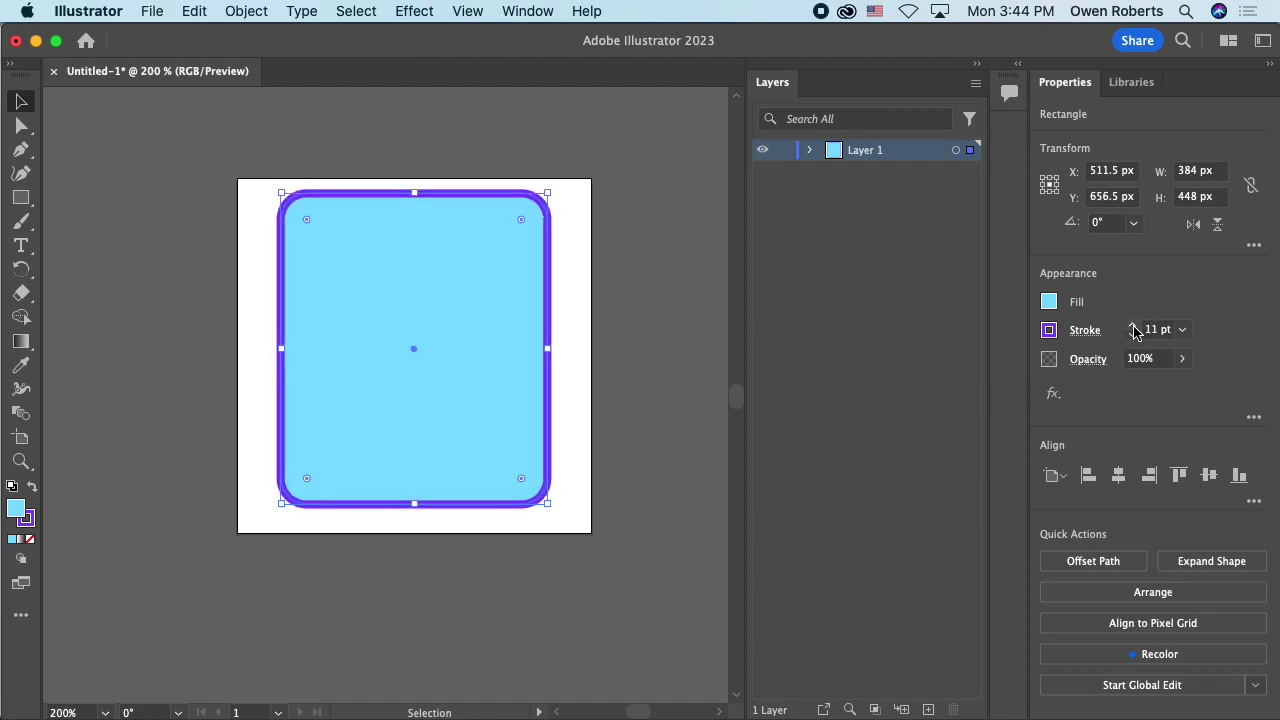
{"action": "left_click", "coordinate": [1133, 326]}
{"action": "left_click", "coordinate": [556, 282]}
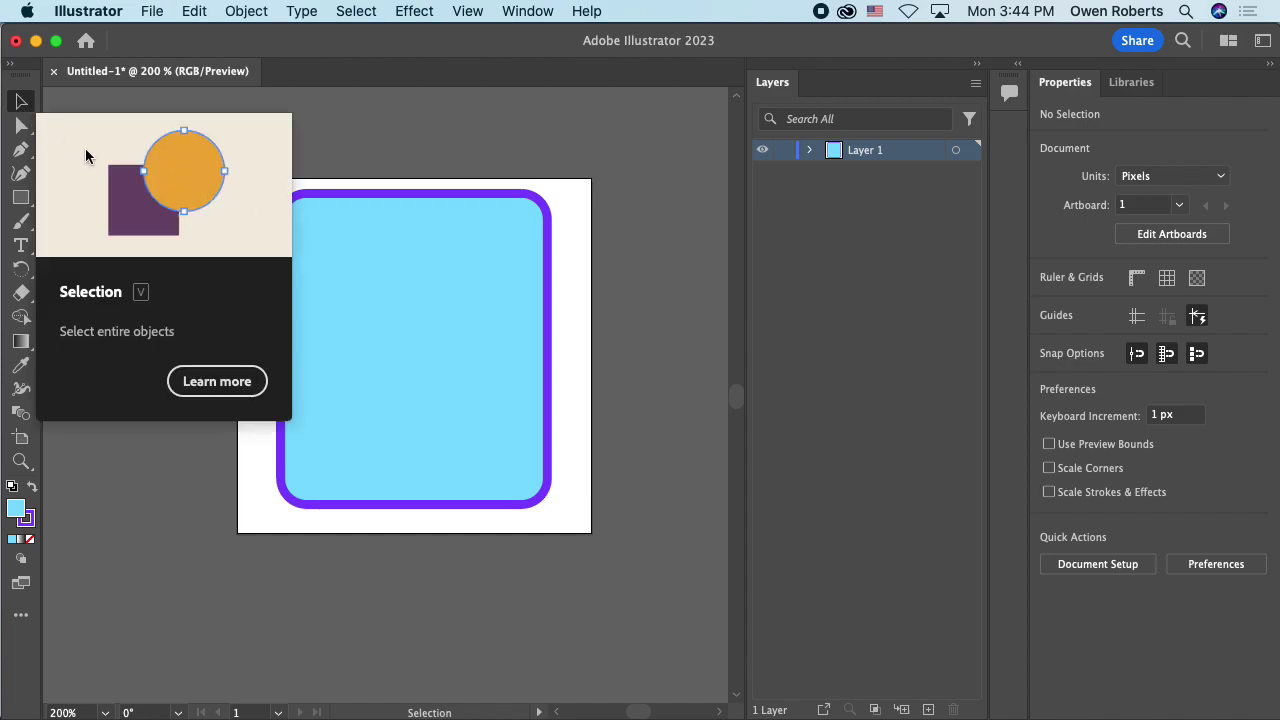
Step: Select the rounded rectangle, try rotating it about 7° clockwise, and undo the rotation
{"action": "left_click", "coordinate": [483, 311]}
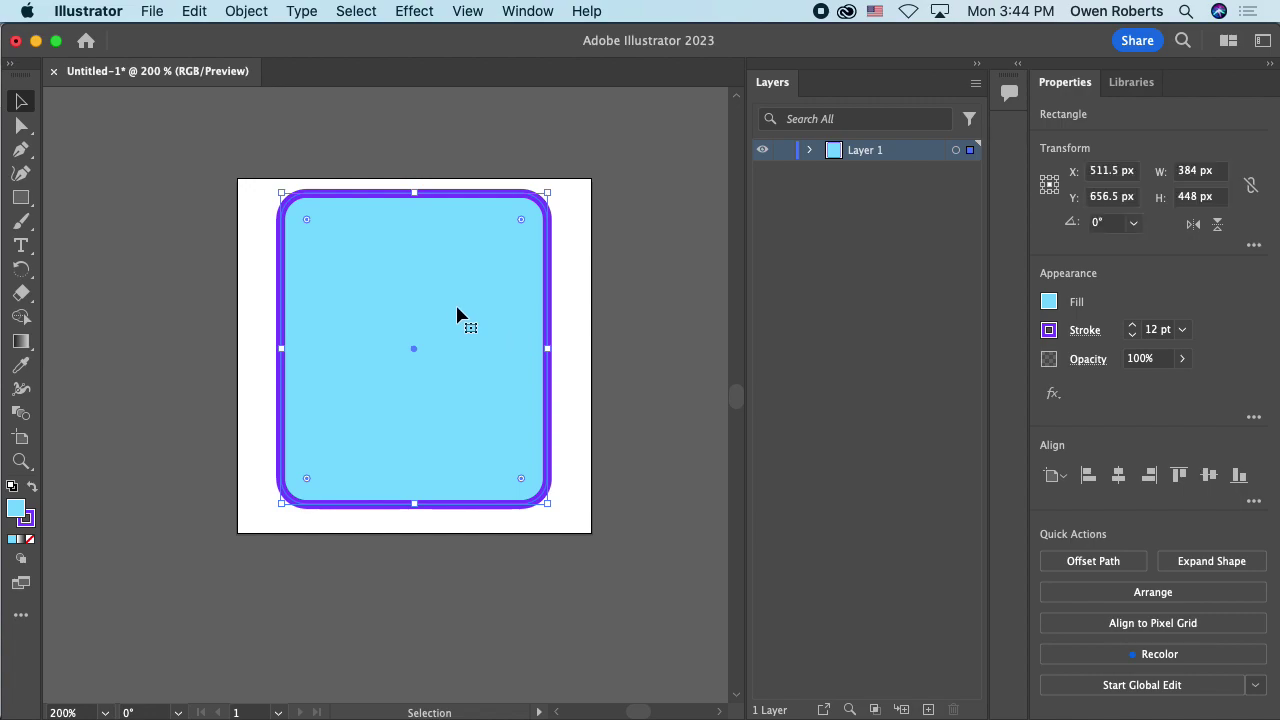
{"action": "mouse_move", "coordinate": [457, 314]}
{"action": "left_mouse_down"}
{"action": "mouse_move", "coordinate": [434, 329]}
{"action": "mouse_move", "coordinate": [457, 303]}
{"action": "mouse_move", "coordinate": [458, 316]}
{"action": "left_mouse_up"}
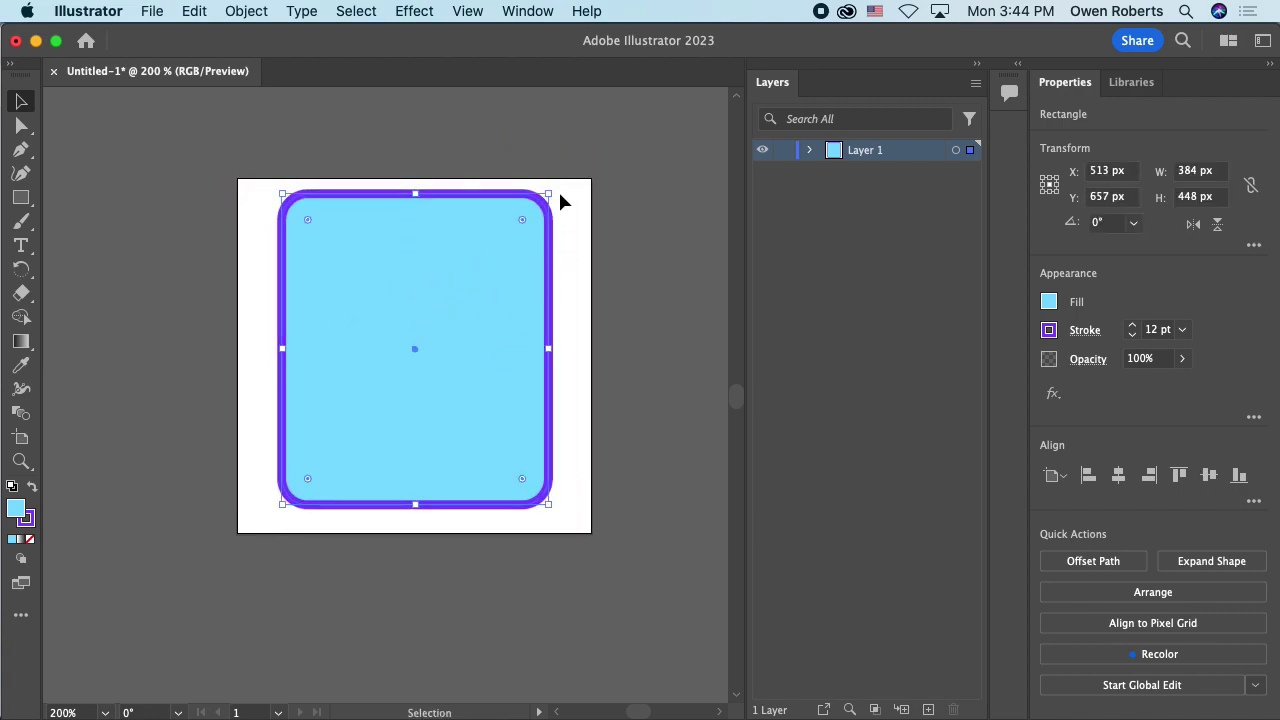
{"action": "left_click_drag", "start_coordinate": [555, 197], "coordinate": [577, 240]}
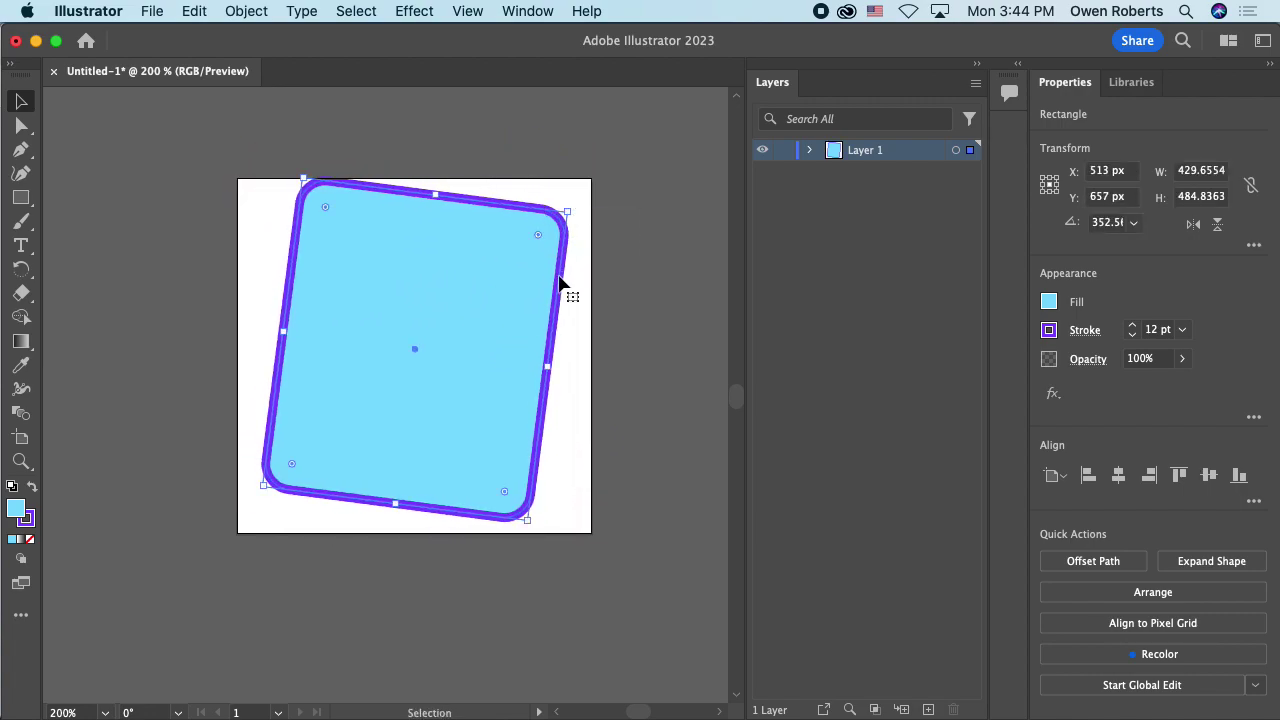
{"action": "key", "text": "super+z"}
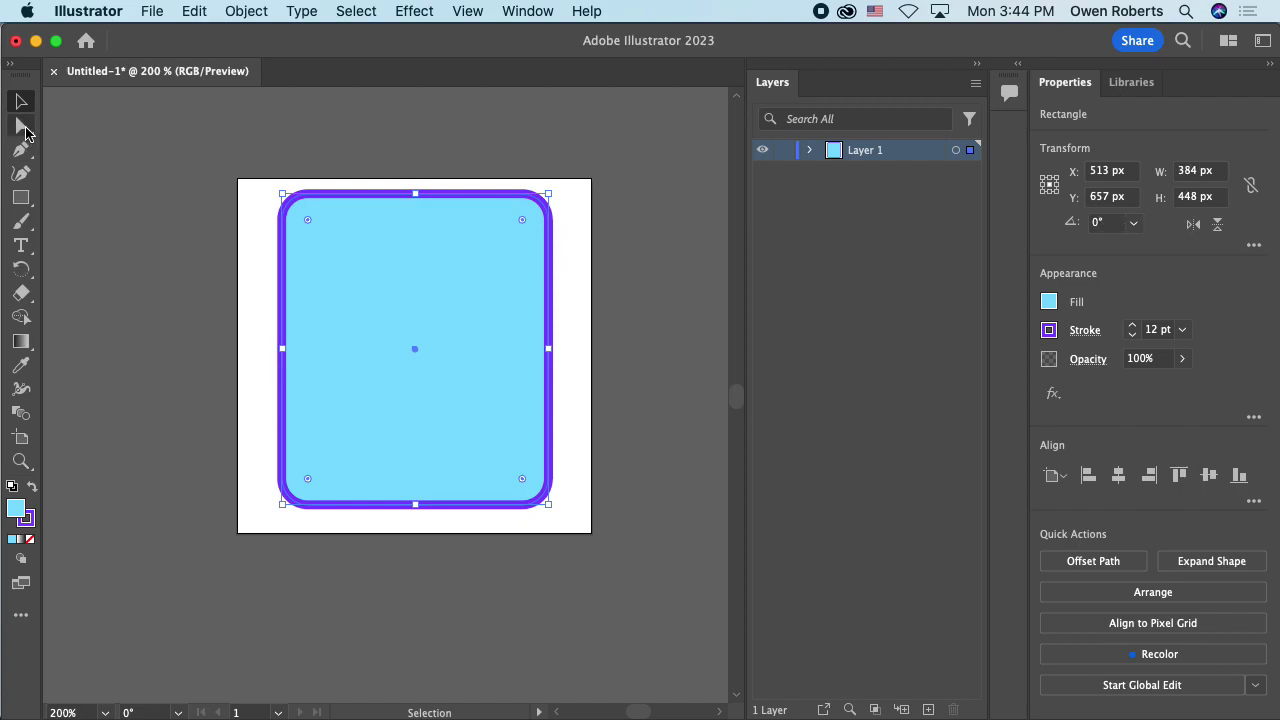
Step: Try pulling the upper-right corner's anchor points inward with Direct Selection, and undo the distortion of the rounded rectangle
{"action": "left_click", "coordinate": [25, 130]}
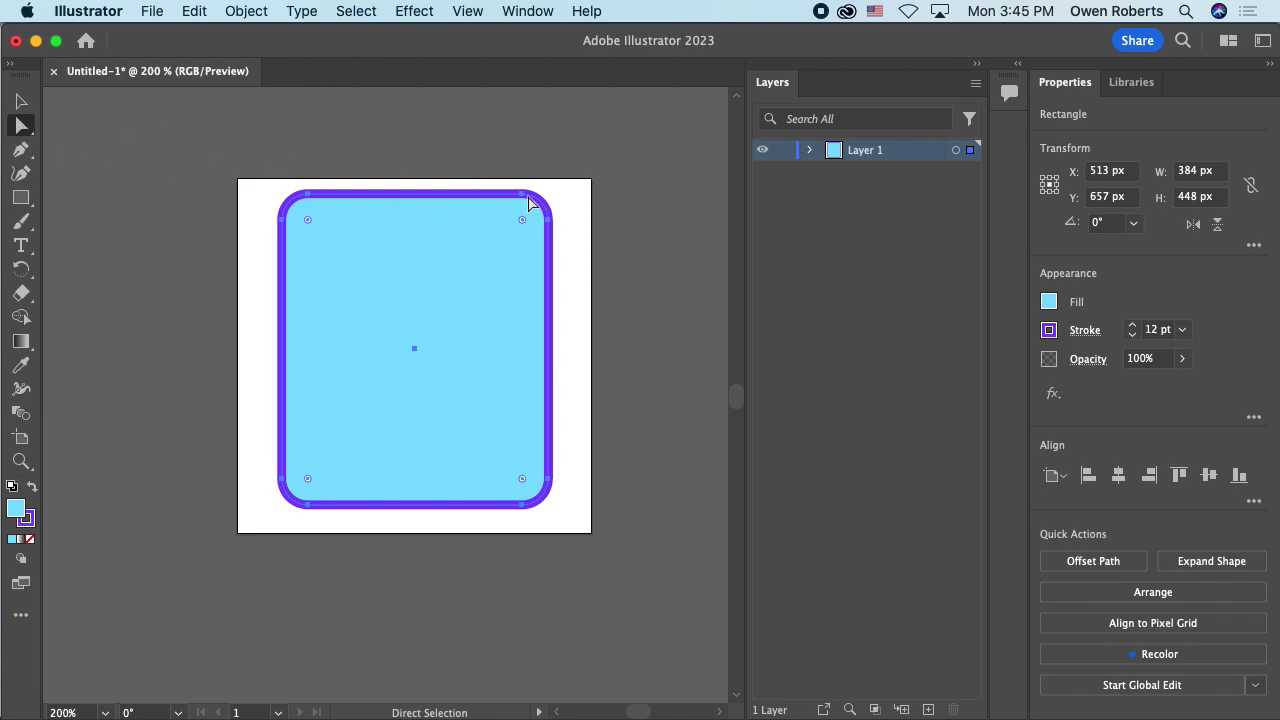
{"action": "left_click", "coordinate": [594, 206]}
{"action": "left_click_drag", "start_coordinate": [528, 208], "coordinate": [440, 247]}
{"action": "left_click_drag", "start_coordinate": [548, 221], "coordinate": [382, 337]}
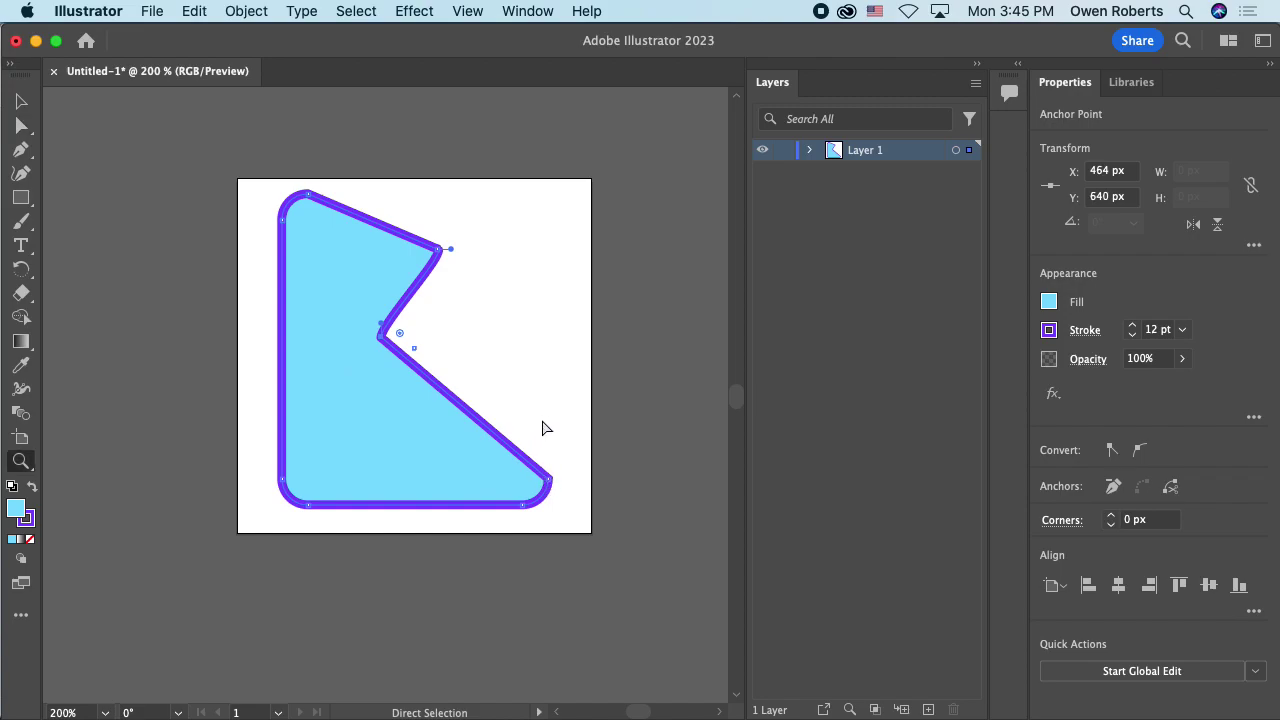
{"action": "key", "text": "super+z"}
{"action": "key", "text": "super+z"}
{"action": "key", "text": "super+z"}
{"action": "key", "text": "z"}
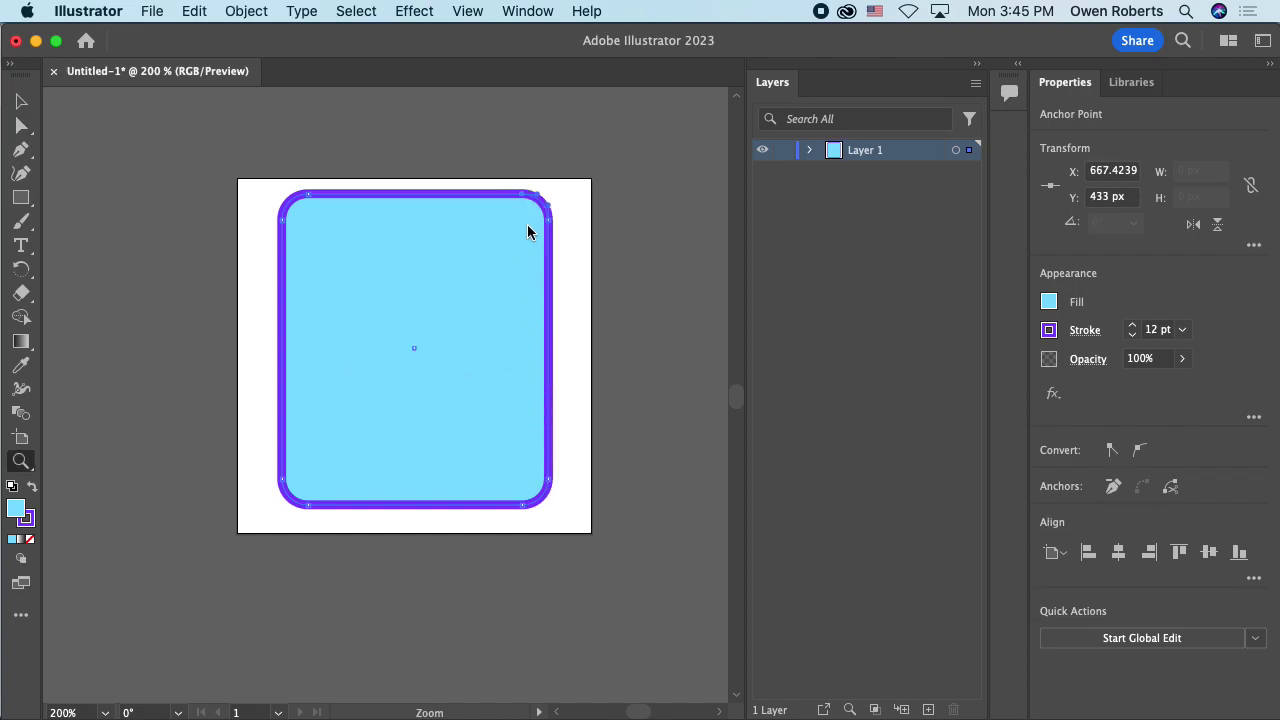
Step: Square off the rectangle's rounded corners, move it to X 512 px, Y 672 px, and deselect it
{"action": "key", "text": "v"}
{"action": "left_click_drag", "start_coordinate": [524, 222], "coordinate": [560, 216]}
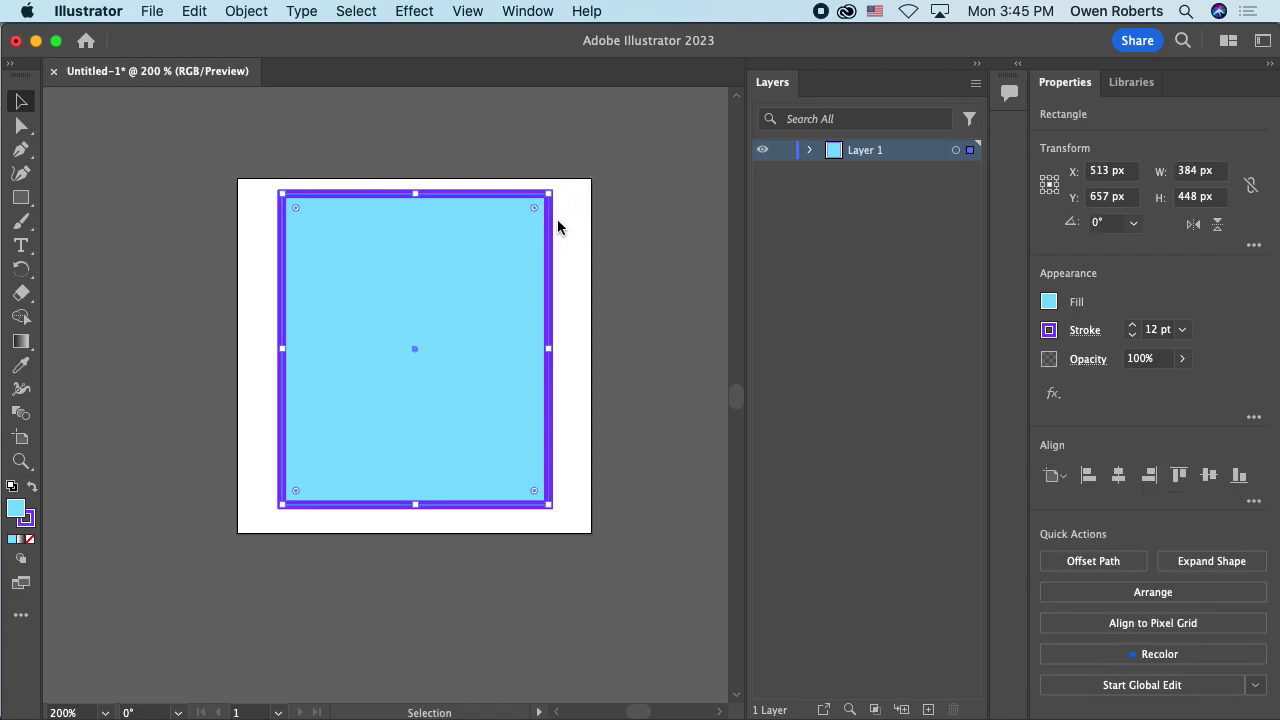
{"action": "left_click", "coordinate": [19, 126]}
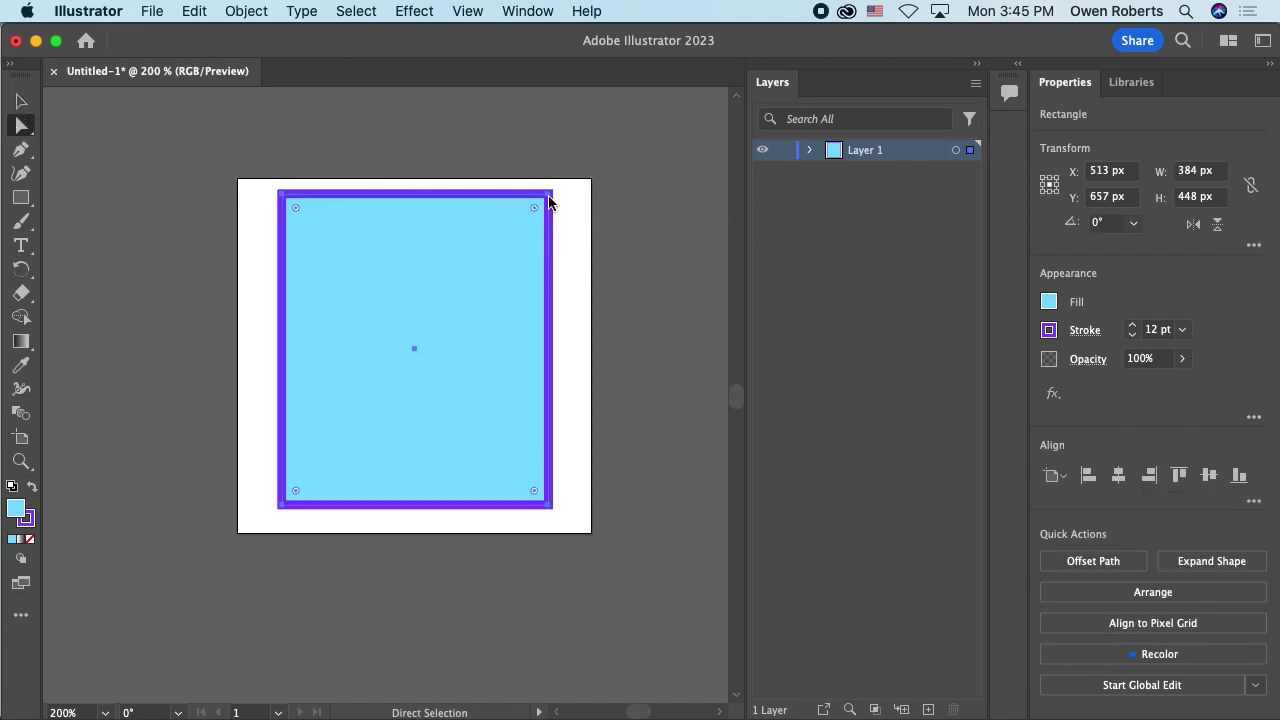
{"action": "left_click_drag", "start_coordinate": [549, 203], "coordinate": [517, 211]}
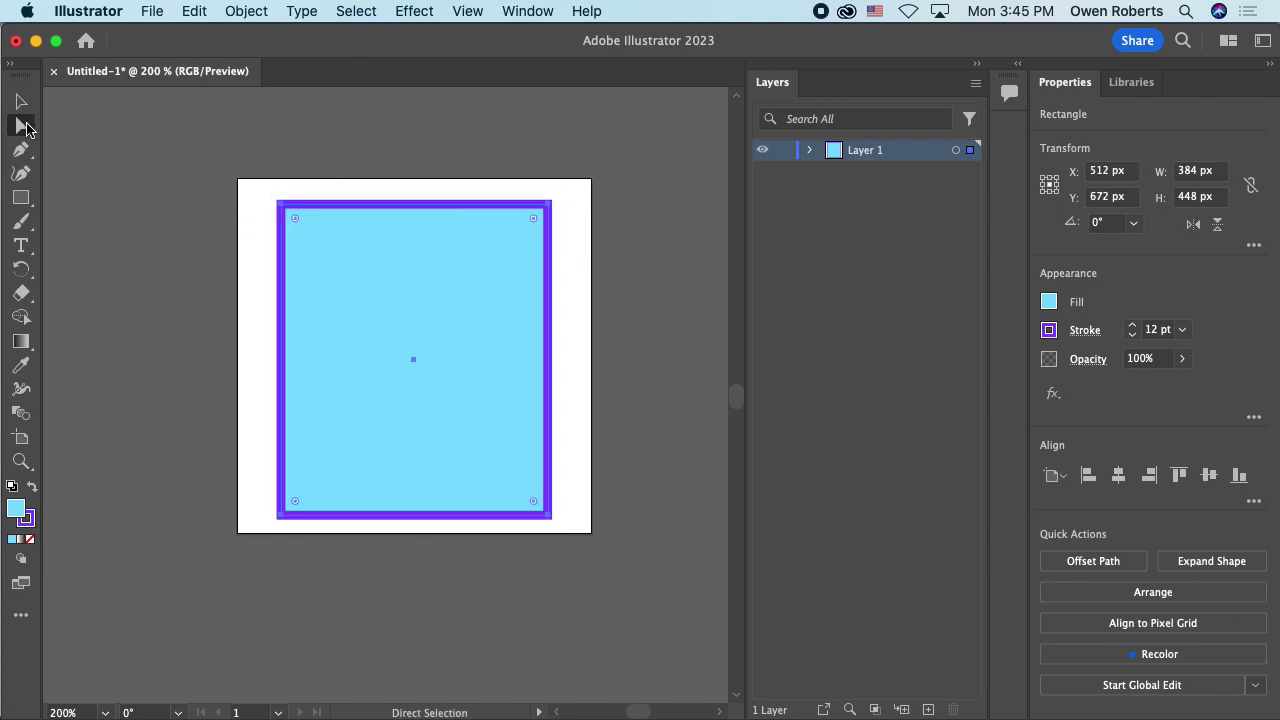
{"action": "left_click", "coordinate": [585, 219]}
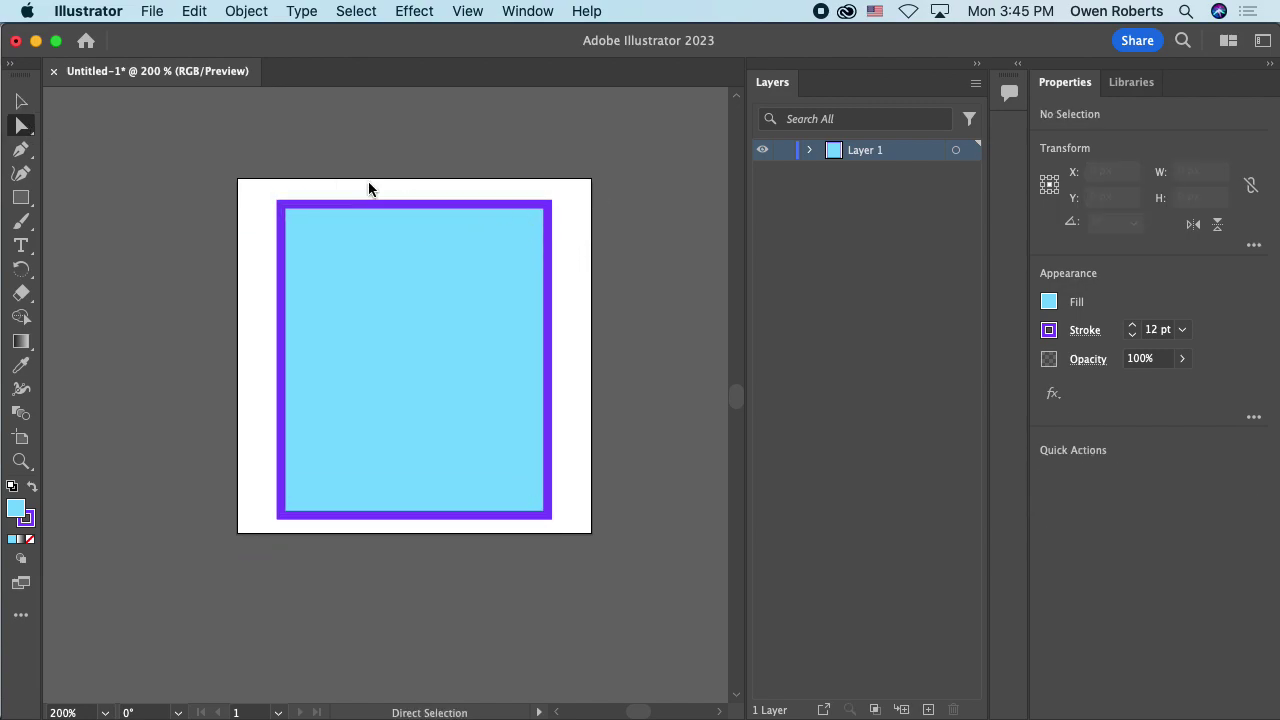
Step: Move the rectangle to X 496 px, shift it to X 528 px with Direct Selection, and deselect it
{"action": "left_click", "coordinate": [20, 101]}
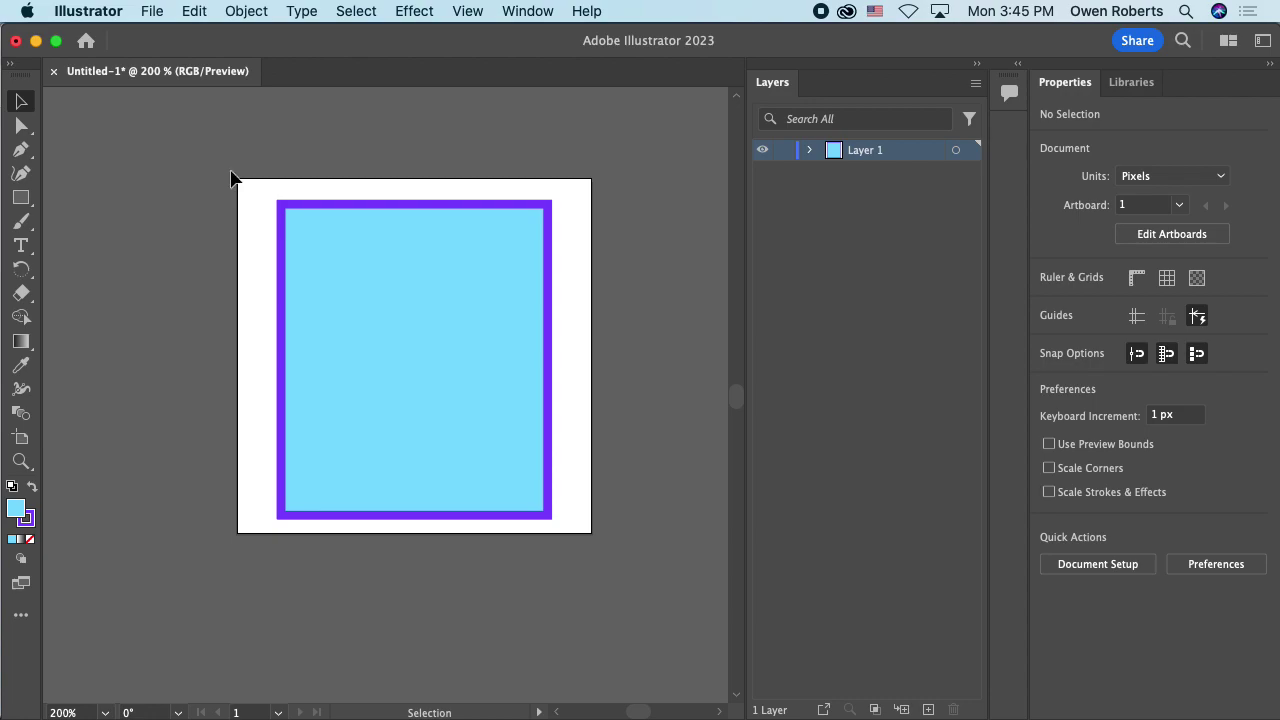
{"action": "left_click", "coordinate": [350, 238]}
{"action": "mouse_move", "coordinate": [398, 341]}
{"action": "left_mouse_down"}
{"action": "mouse_move", "coordinate": [414, 326]}
{"action": "mouse_move", "coordinate": [397, 334]}
{"action": "left_mouse_up"}
{"action": "left_click", "coordinate": [21, 125]}
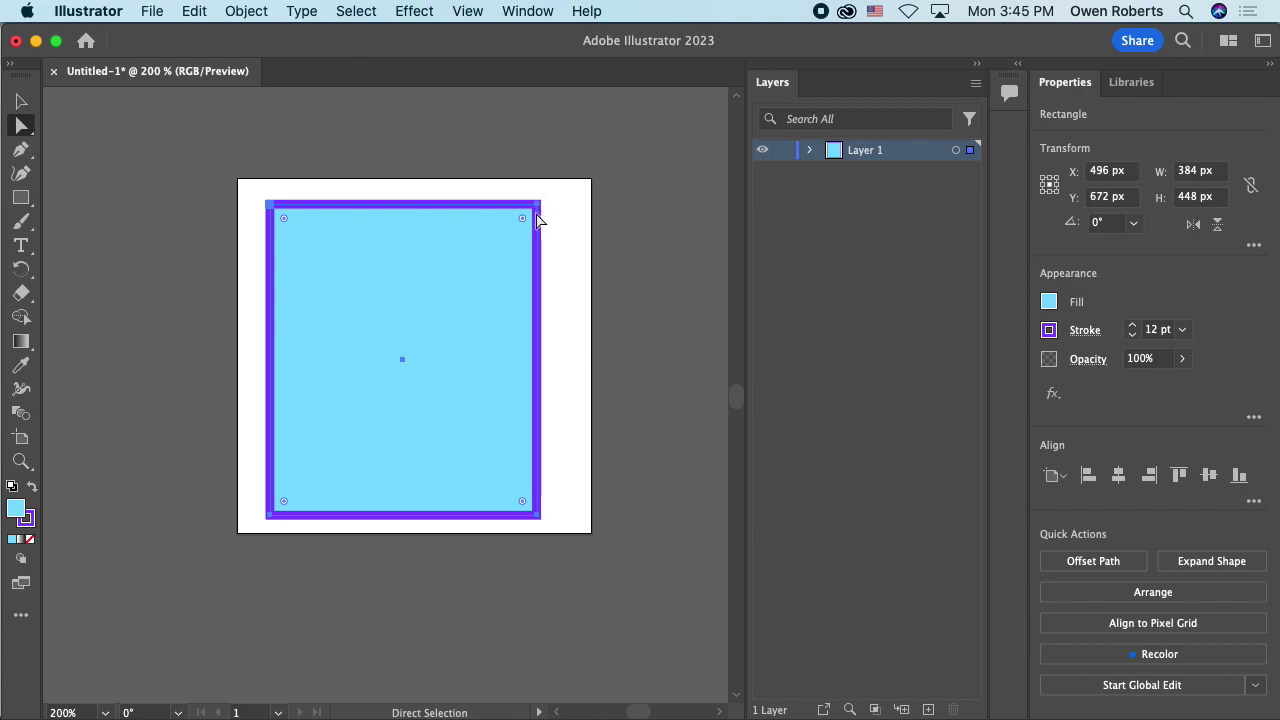
{"action": "mouse_move", "coordinate": [539, 220]}
{"action": "left_mouse_down"}
{"action": "mouse_move", "coordinate": [546, 193]}
{"action": "mouse_move", "coordinate": [557, 222]}
{"action": "left_mouse_up"}
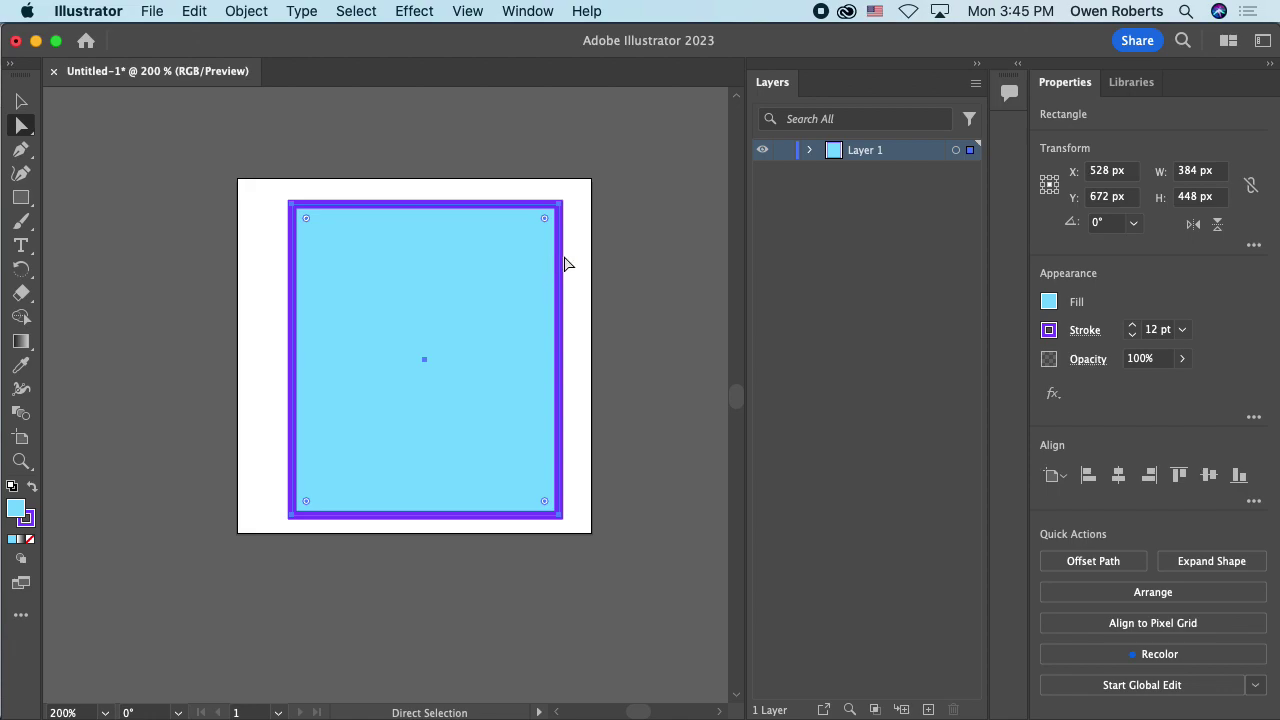
{"action": "left_click", "coordinate": [575, 255]}
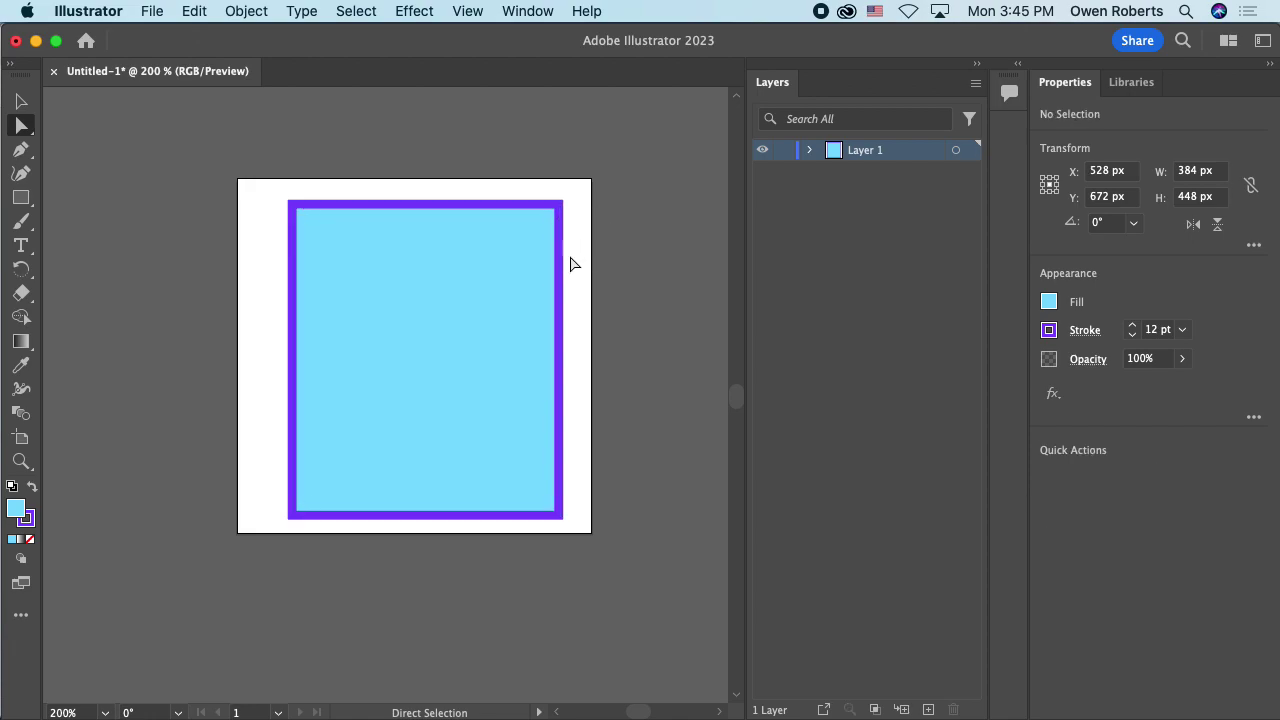
Step: Try moving only the rectangle's upper-right anchor point inward to X 688 px, Y 480 px, and undo the move
{"action": "left_click", "coordinate": [557, 206]}
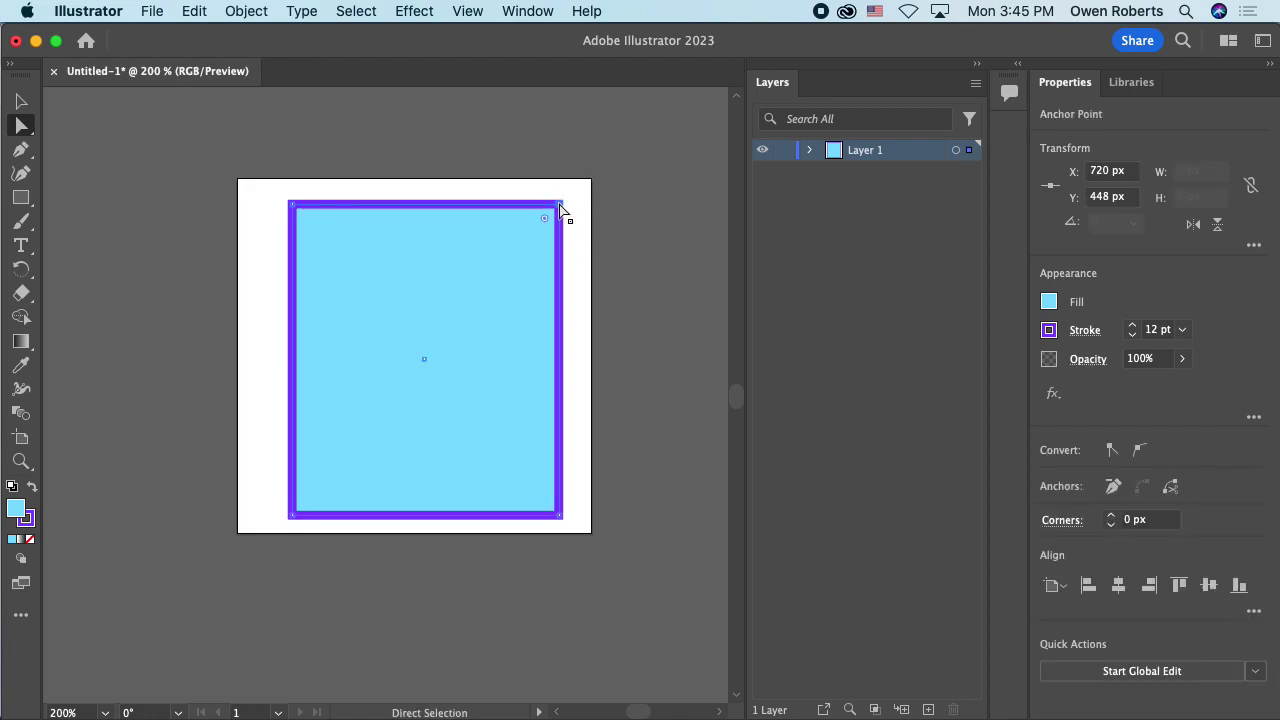
{"action": "left_click_drag", "start_coordinate": [560, 208], "coordinate": [537, 228]}
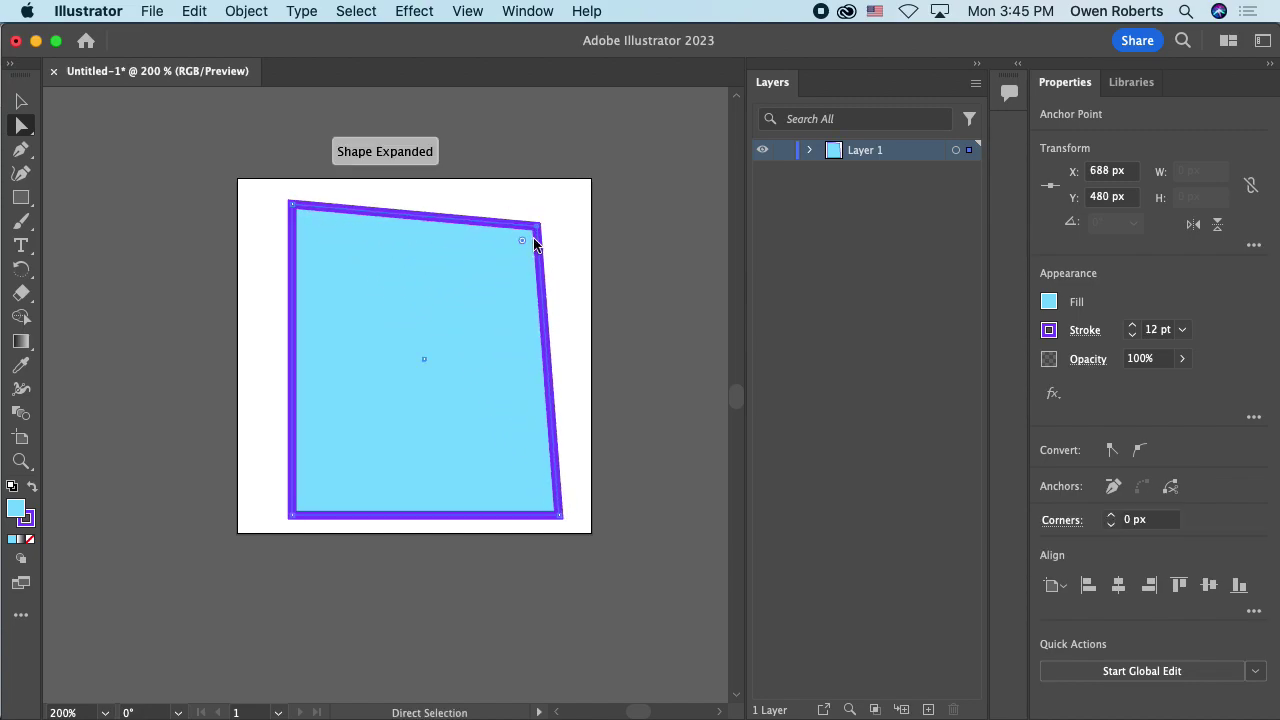
{"action": "key", "text": "cmd+z"}
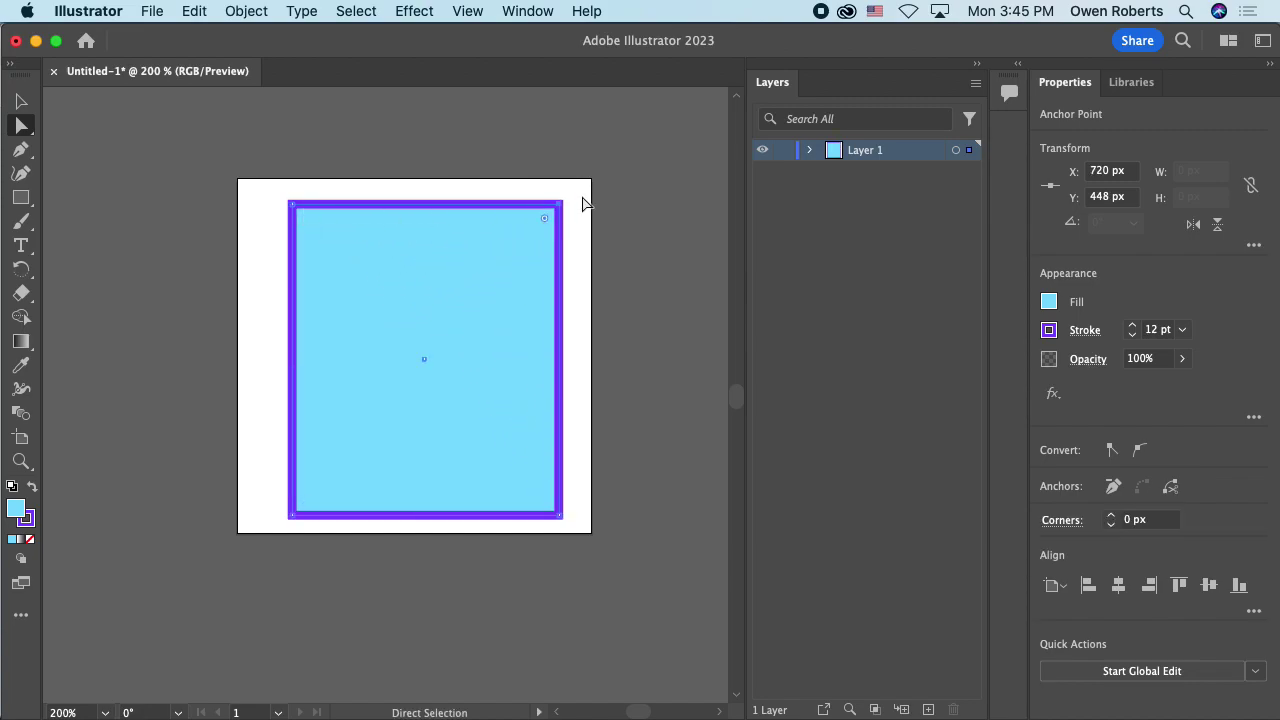
Step: Select both upper anchor points of the rectangle, try shifting them together sideways to slant the shape, and undo the shift
{"action": "left_click", "coordinate": [585, 203]}
{"action": "left_click_drag", "start_coordinate": [628, 166], "coordinate": [288, 229]}
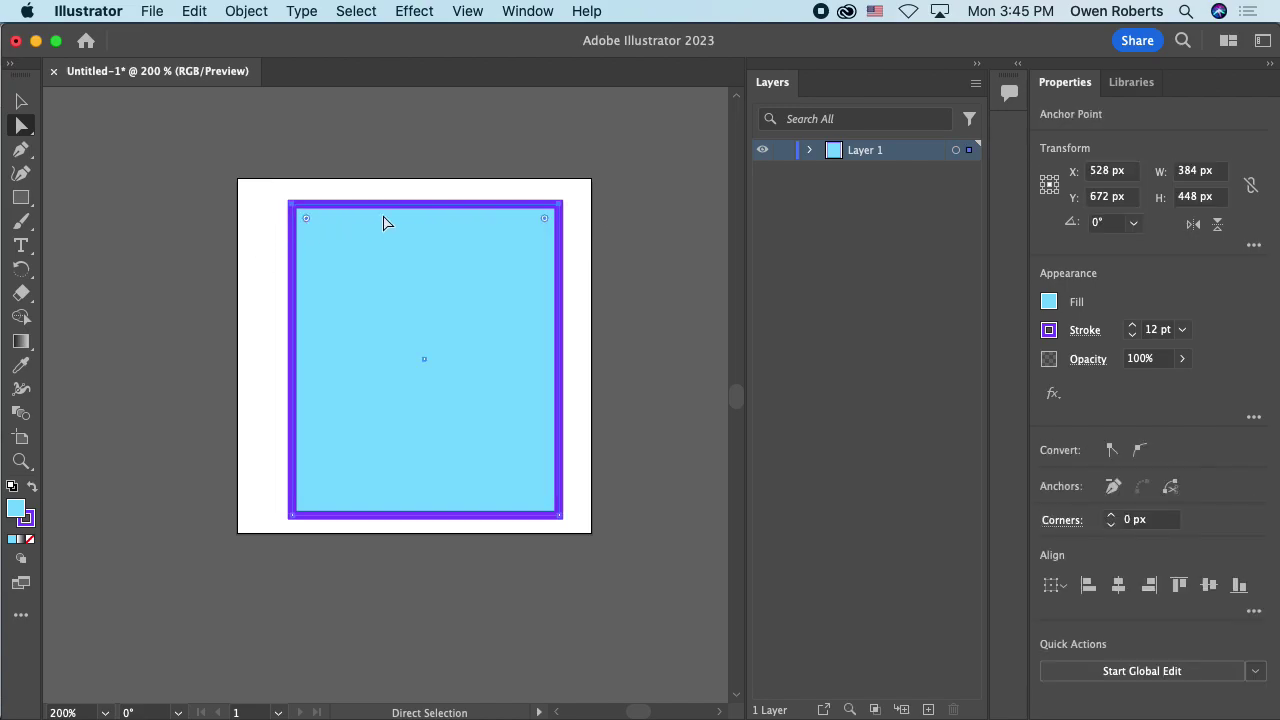
{"action": "mouse_move", "coordinate": [393, 205]}
{"action": "left_mouse_down"}
{"action": "mouse_move", "coordinate": [260, 209]}
{"action": "mouse_move", "coordinate": [580, 214]}
{"action": "mouse_move", "coordinate": [258, 227]}
{"action": "mouse_move", "coordinate": [503, 206]}
{"action": "mouse_move", "coordinate": [303, 271]}
{"action": "mouse_move", "coordinate": [395, 210]}
{"action": "left_mouse_up"}
{"action": "left_click", "coordinate": [572, 202]}
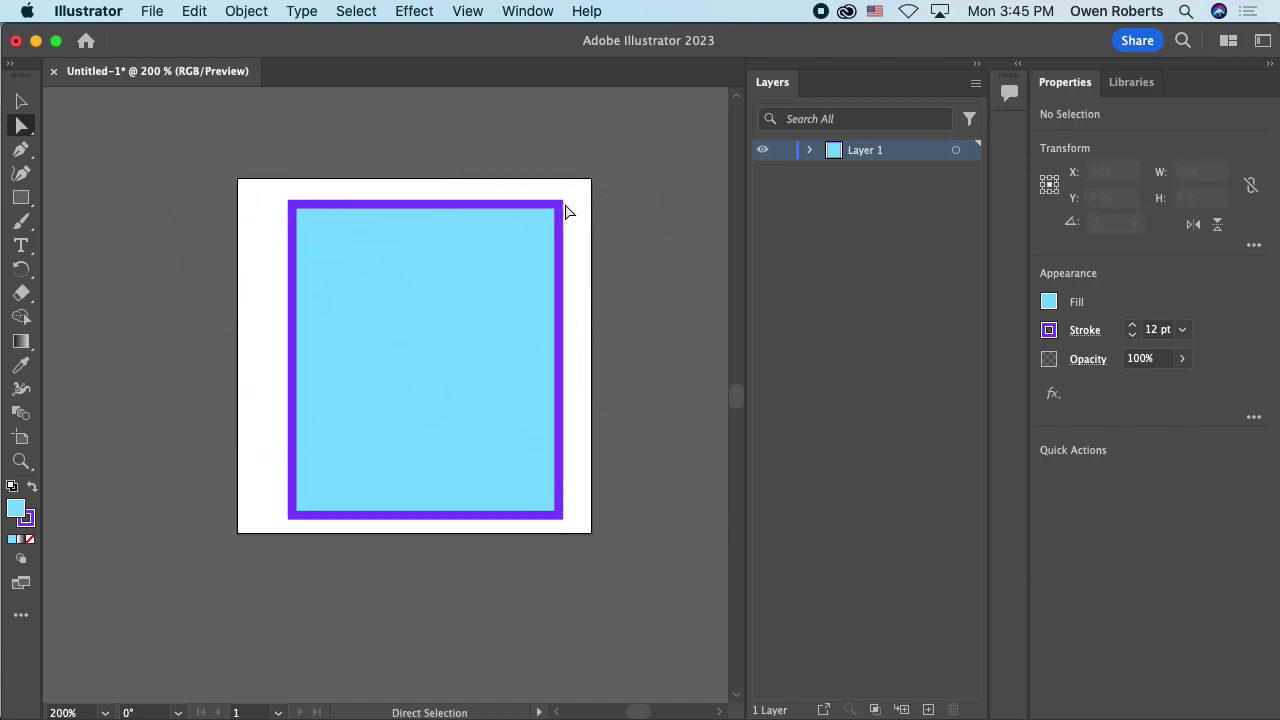
{"action": "left_click", "coordinate": [558, 209]}
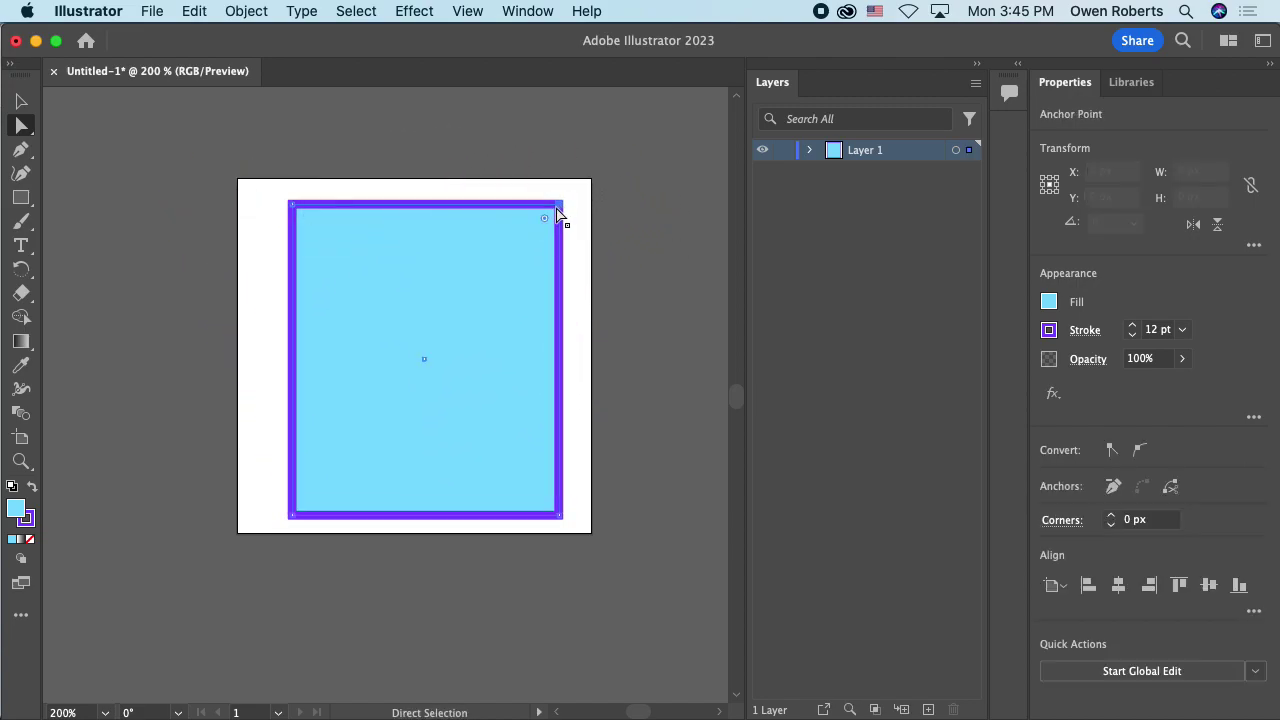
{"action": "left_click", "coordinate": [293, 206], "text": "shift"}
{"action": "mouse_move", "coordinate": [437, 217]}
{"action": "left_mouse_down"}
{"action": "mouse_move", "coordinate": [260, 194]}
{"action": "mouse_move", "coordinate": [506, 172]}
{"action": "mouse_move", "coordinate": [500, 231]}
{"action": "mouse_move", "coordinate": [417, 266]}
{"action": "mouse_move", "coordinate": [424, 206]}
{"action": "left_mouse_up"}
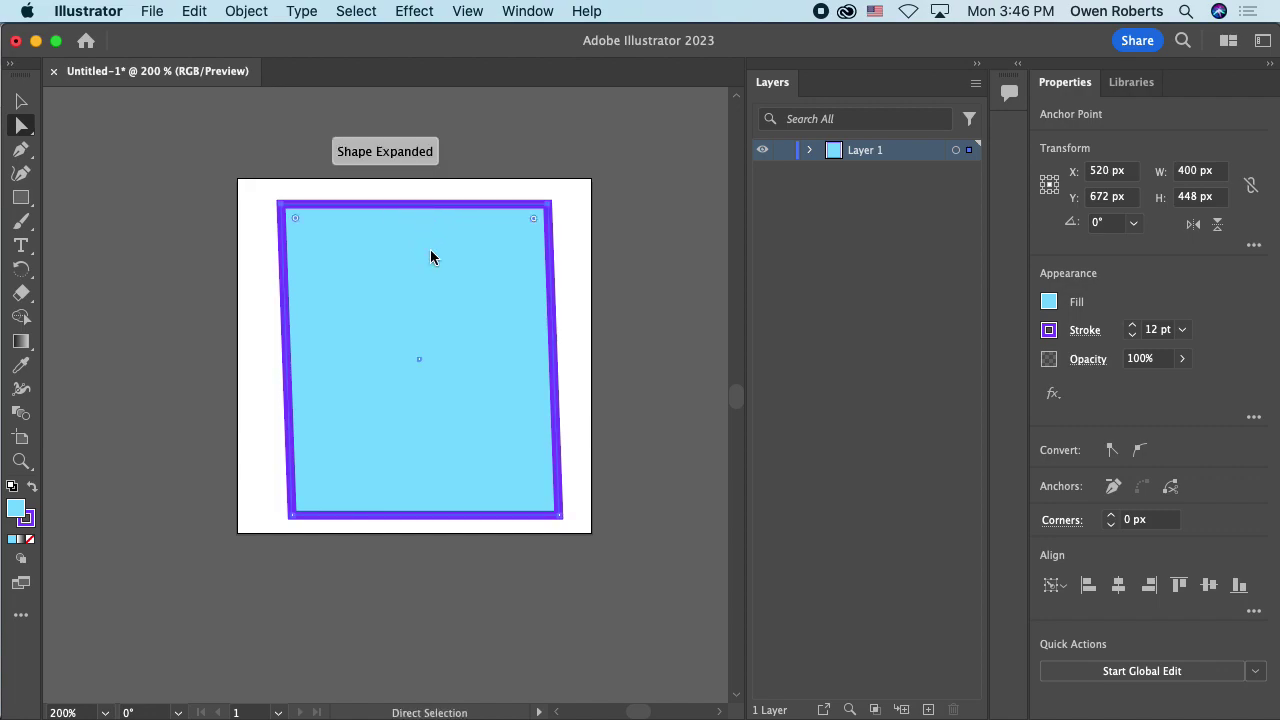
{"action": "key", "text": "super+z"}
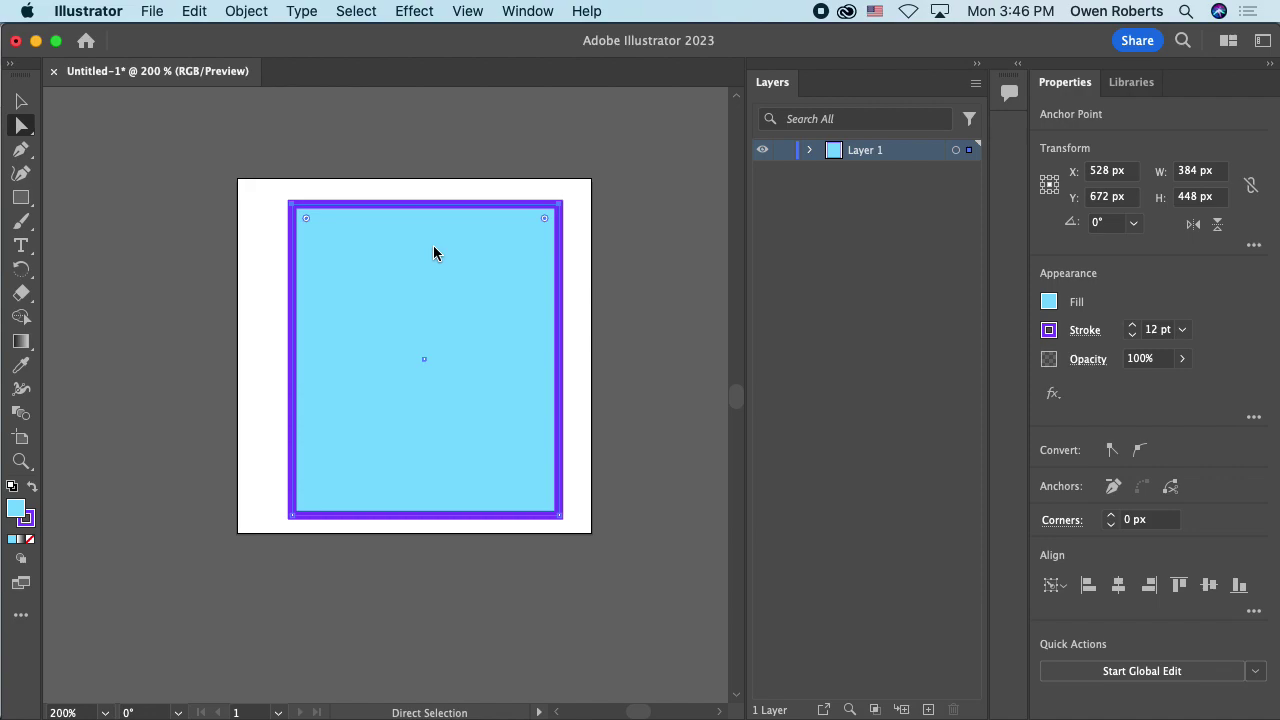
Step: Move the whole rectangle horizontally back to X 512 px, keeping Y at 672 px
{"action": "key", "text": "v"}
{"action": "left_click_drag", "start_coordinate": [456, 293], "coordinate": [421, 289]}
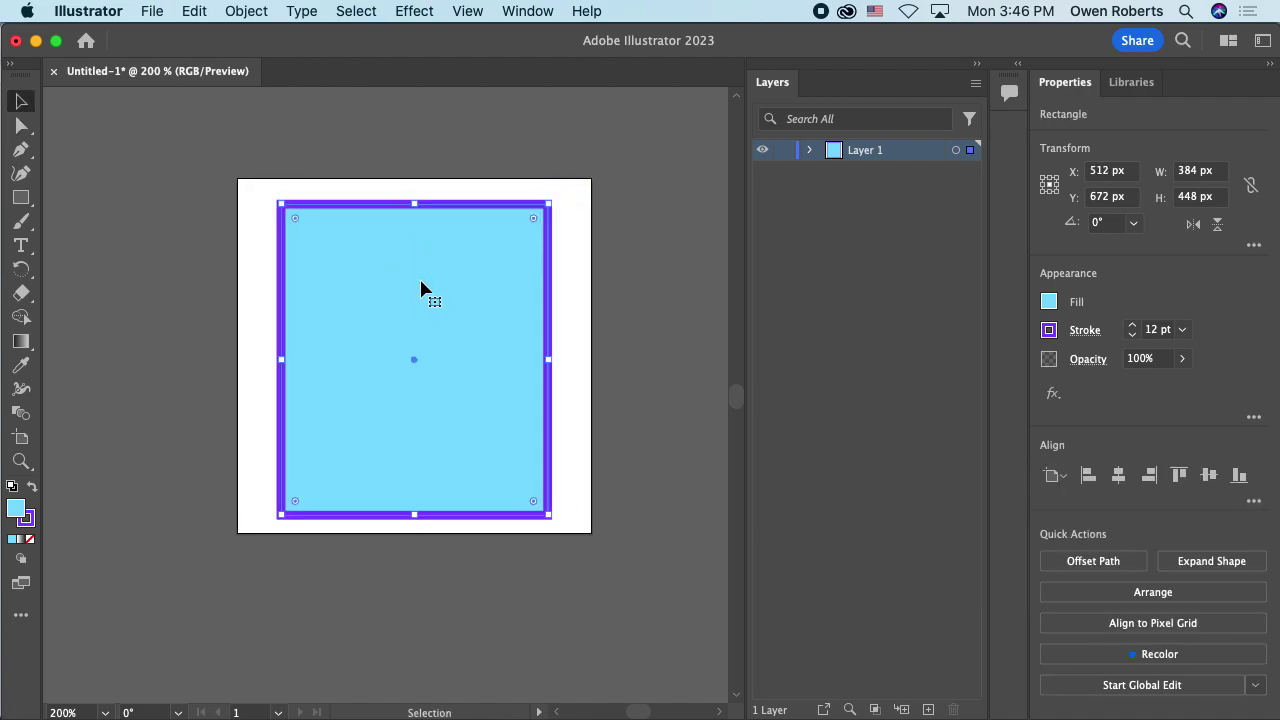
Step: Try pulling the rectangle's lower-right anchor point inward with Direct Selection, undo the change, and deselect the shape
{"action": "key", "text": "a"}
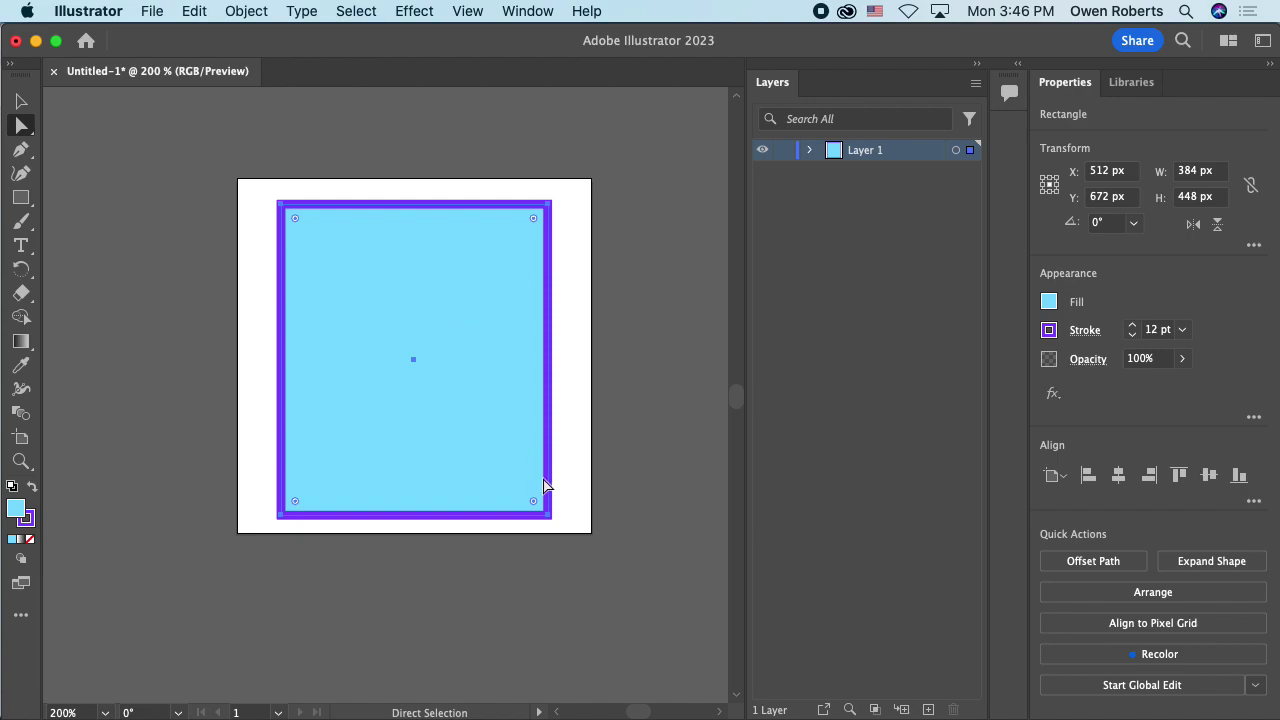
{"action": "left_click_drag", "start_coordinate": [548, 512], "coordinate": [507, 457]}
{"action": "key", "text": "cmd+z"}
{"action": "key", "text": "cmd+z"}
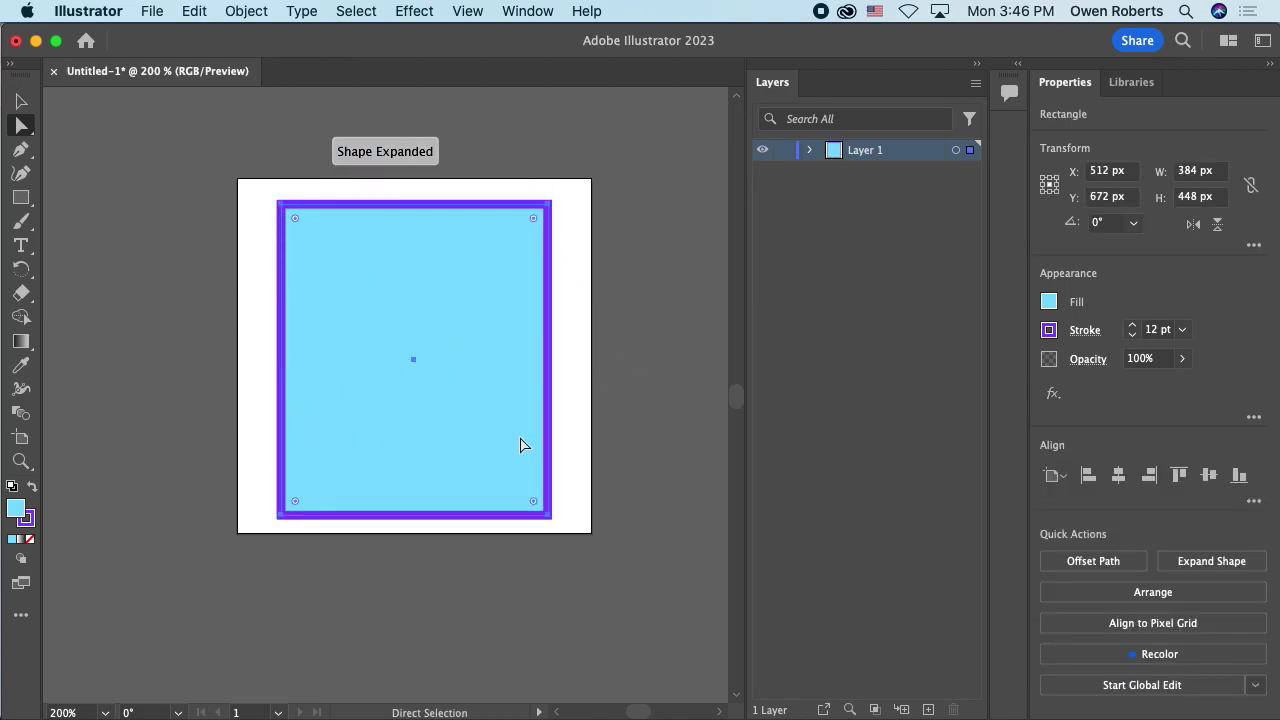
{"action": "key", "text": "v"}
{"action": "left_click", "coordinate": [617, 370]}
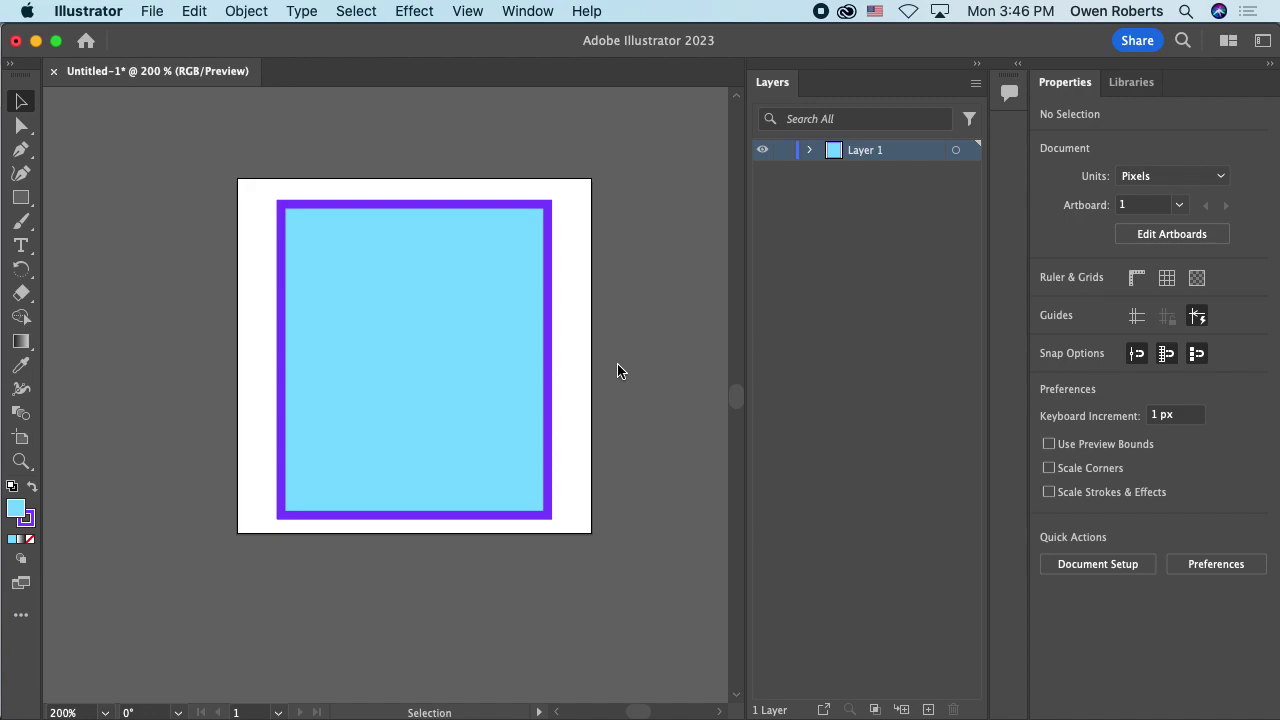
Step: Draw a 144 x 192 px ellipse over the rectangle and move it to X 440 px, Y 576 px
{"action": "left_click", "coordinate": [24, 198]}
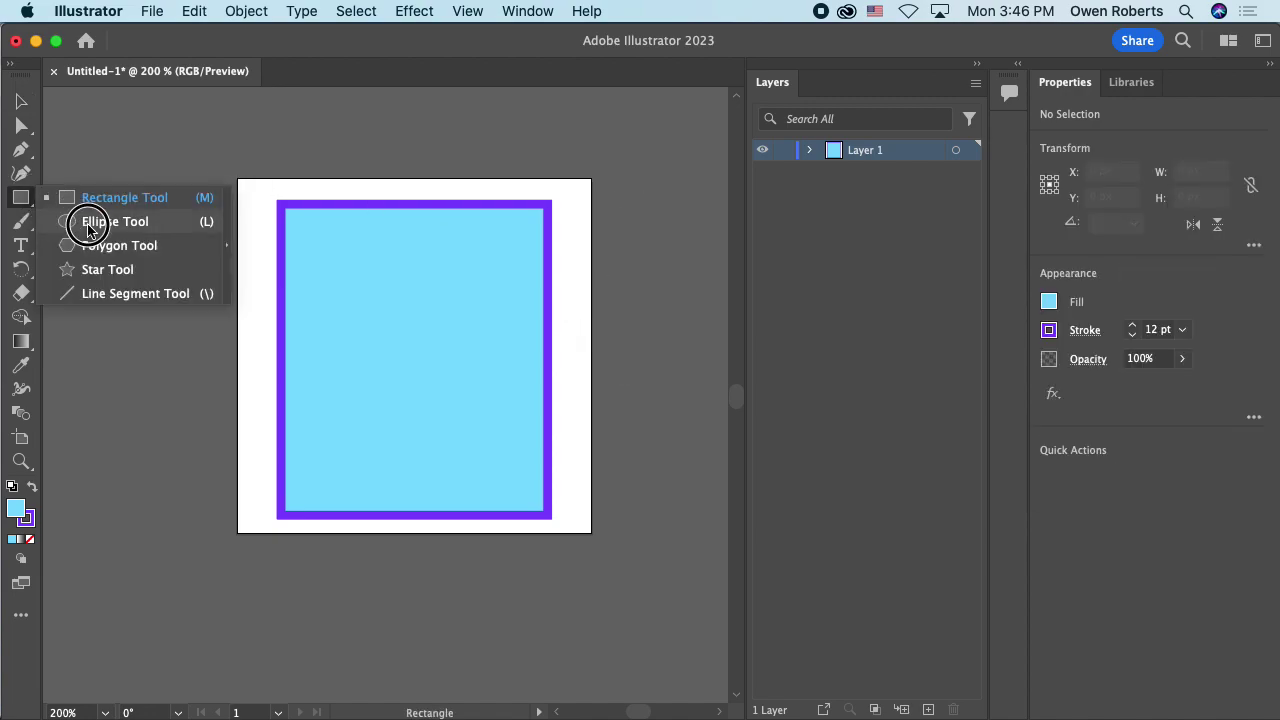
{"action": "left_click", "coordinate": [100, 221]}
{"action": "mouse_move", "coordinate": [326, 253]}
{"action": "left_mouse_down"}
{"action": "mouse_move", "coordinate": [478, 414]}
{"action": "mouse_move", "coordinate": [457, 354]}
{"action": "mouse_move", "coordinate": [391, 294]}
{"action": "mouse_move", "coordinate": [489, 385]}
{"action": "mouse_move", "coordinate": [345, 389]}
{"action": "mouse_move", "coordinate": [500, 343]}
{"action": "mouse_move", "coordinate": [489, 163]}
{"action": "mouse_move", "coordinate": [442, 600]}
{"action": "mouse_move", "coordinate": [323, 491]}
{"action": "mouse_move", "coordinate": [346, 529]}
{"action": "mouse_move", "coordinate": [423, 580]}
{"action": "mouse_move", "coordinate": [497, 506]}
{"action": "mouse_move", "coordinate": [464, 330]}
{"action": "left_mouse_up"}
{"action": "left_click", "coordinate": [21, 101]}
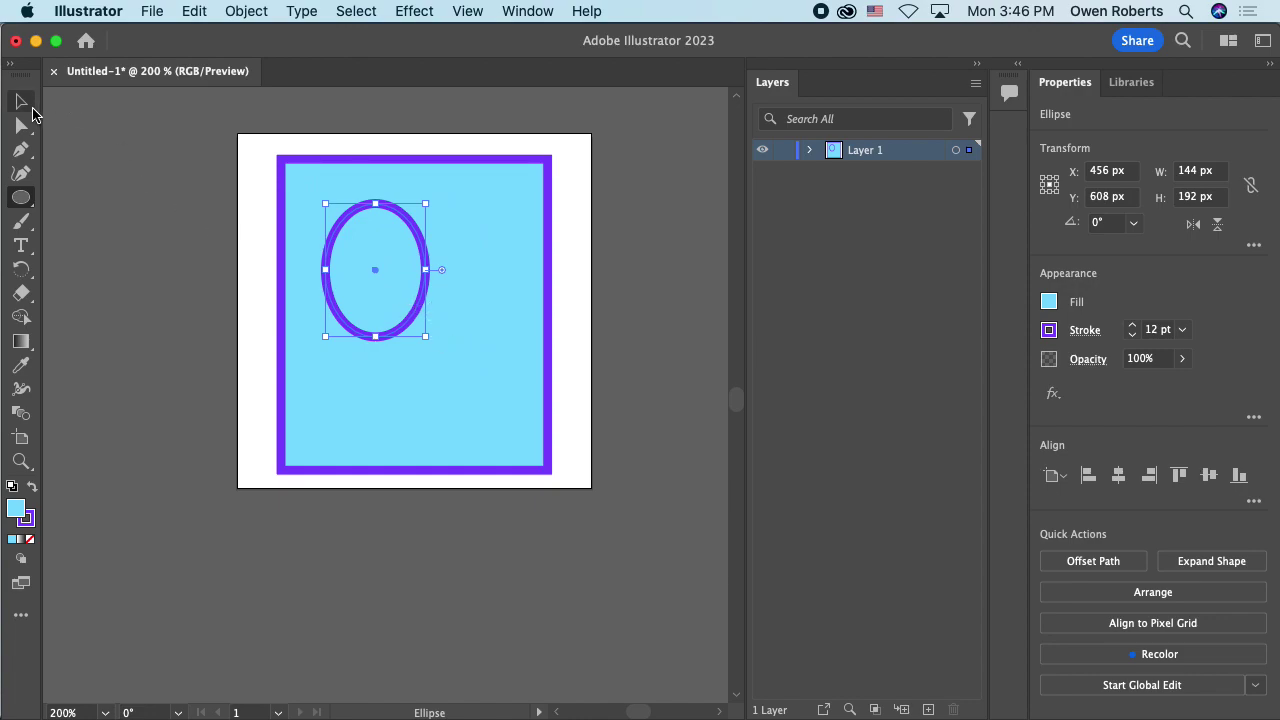
{"action": "mouse_move", "coordinate": [418, 308]}
{"action": "left_mouse_down"}
{"action": "mouse_move", "coordinate": [400, 275]}
{"action": "mouse_move", "coordinate": [408, 286]}
{"action": "left_mouse_up"}
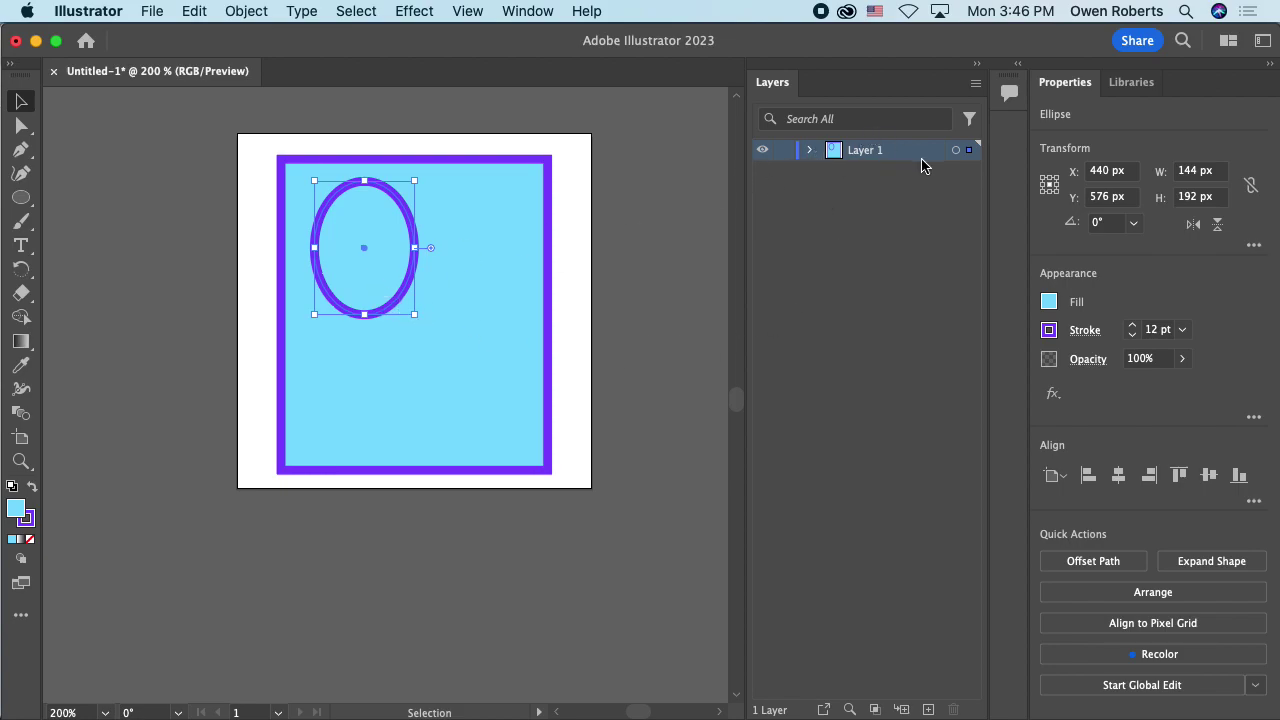
Step: Expand Layer 1 to list its objects and widen the layer list so the full object names fit
{"action": "left_click", "coordinate": [809, 149]}
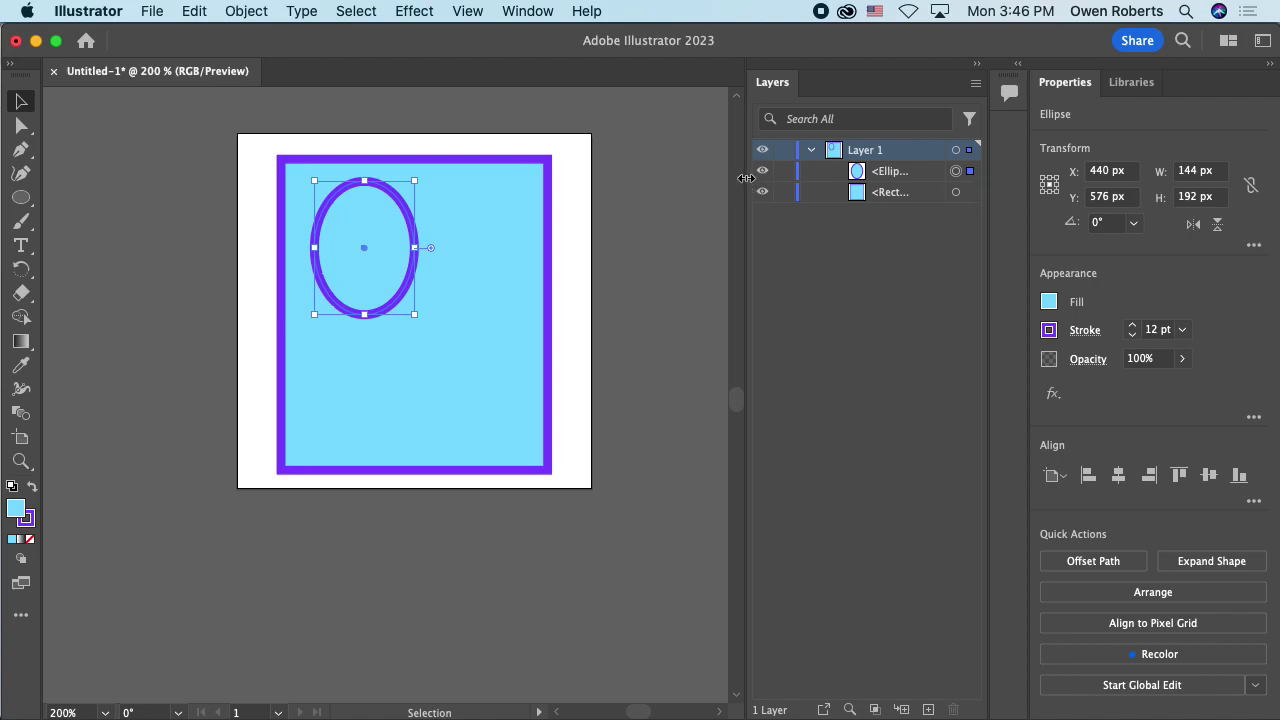
{"action": "left_click_drag", "start_coordinate": [745, 178], "coordinate": [658, 178]}
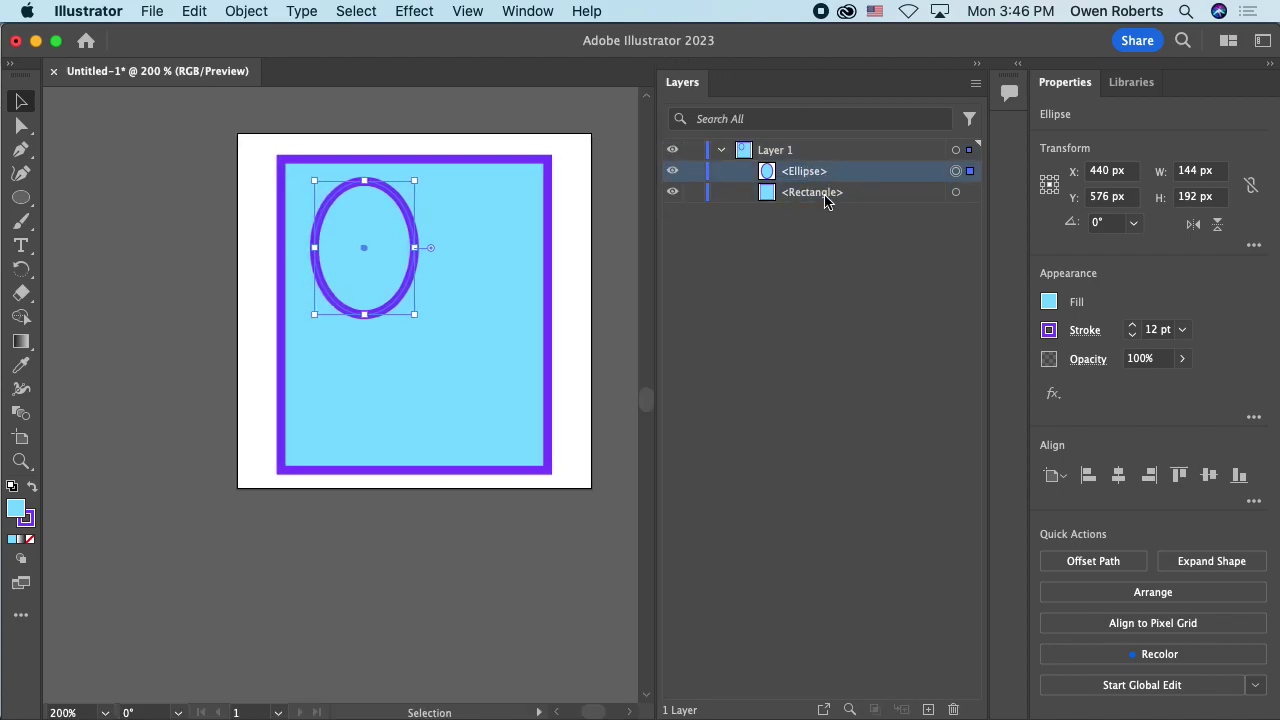
{"action": "left_click", "coordinate": [721, 149]}
{"action": "left_click", "coordinate": [721, 149]}
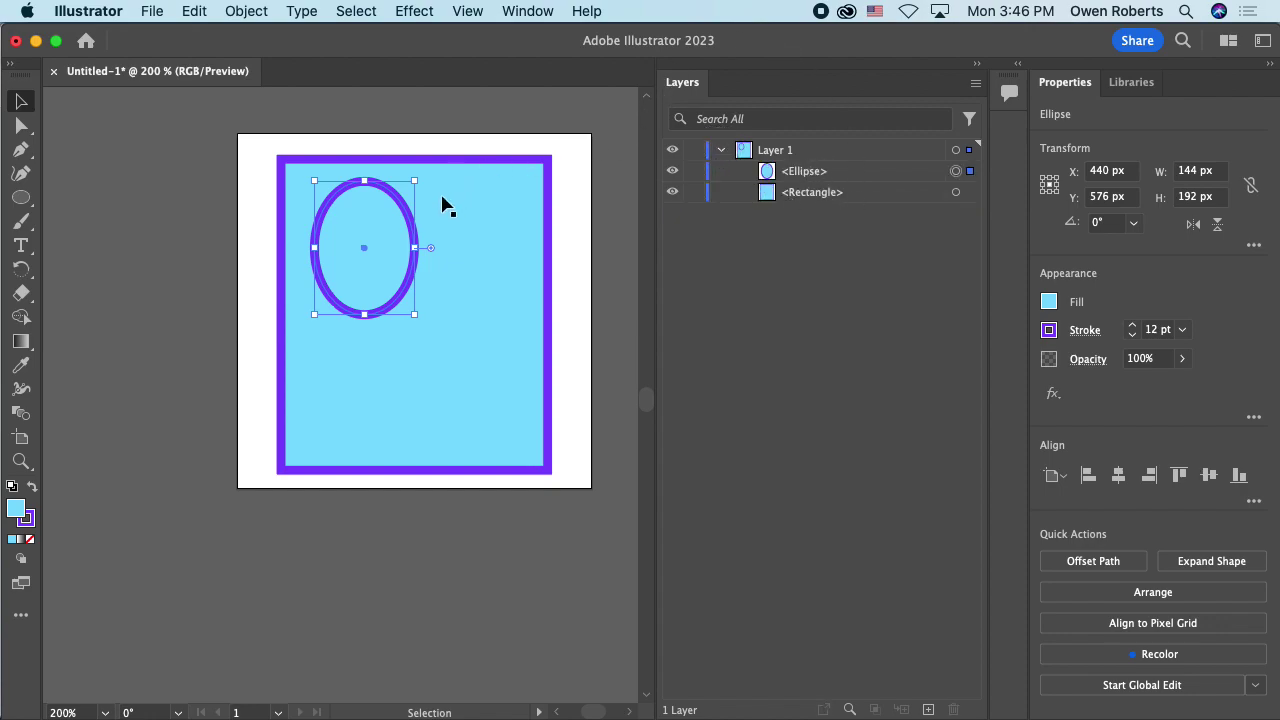
Step: Move the ellipse to X 456 px and place a duplicate beside it at X 616 px, Y 576 px
{"action": "mouse_move", "coordinate": [398, 240]}
{"action": "left_mouse_down"}
{"action": "mouse_move", "coordinate": [371, 243]}
{"action": "mouse_move", "coordinate": [403, 240]}
{"action": "left_mouse_up"}
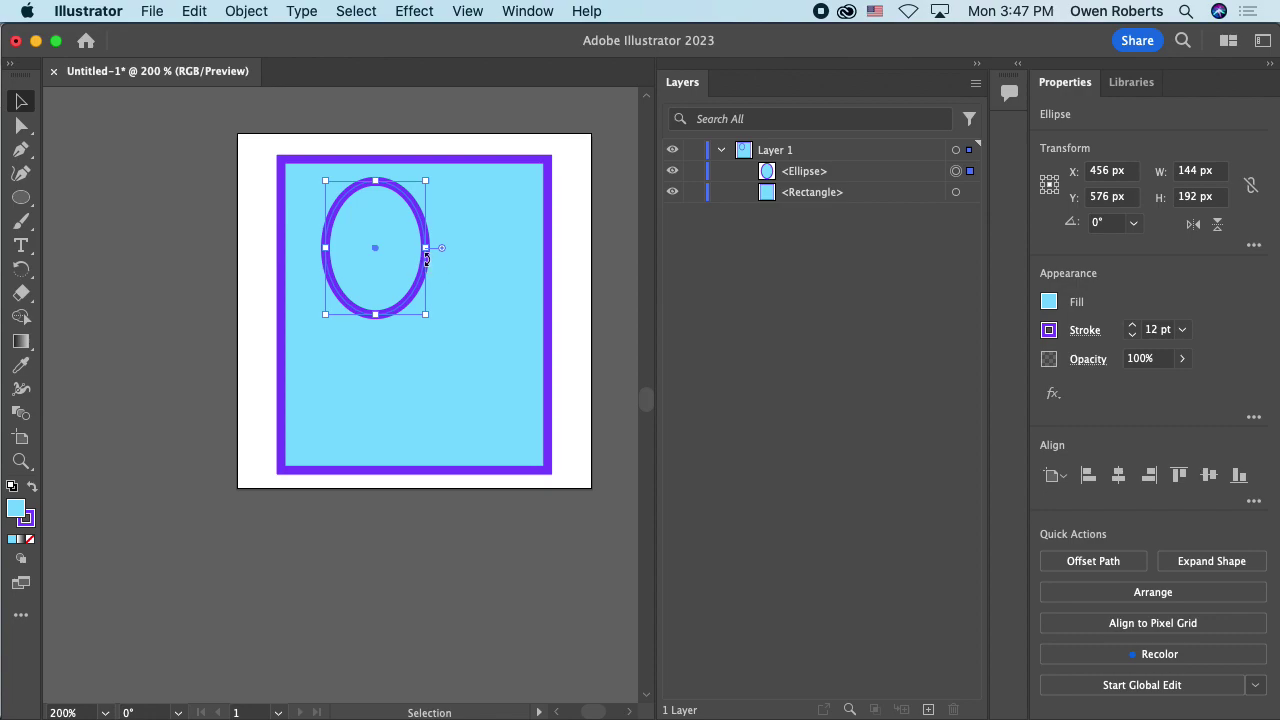
{"action": "left_click_drag", "start_coordinate": [400, 266], "coordinate": [515, 262]}
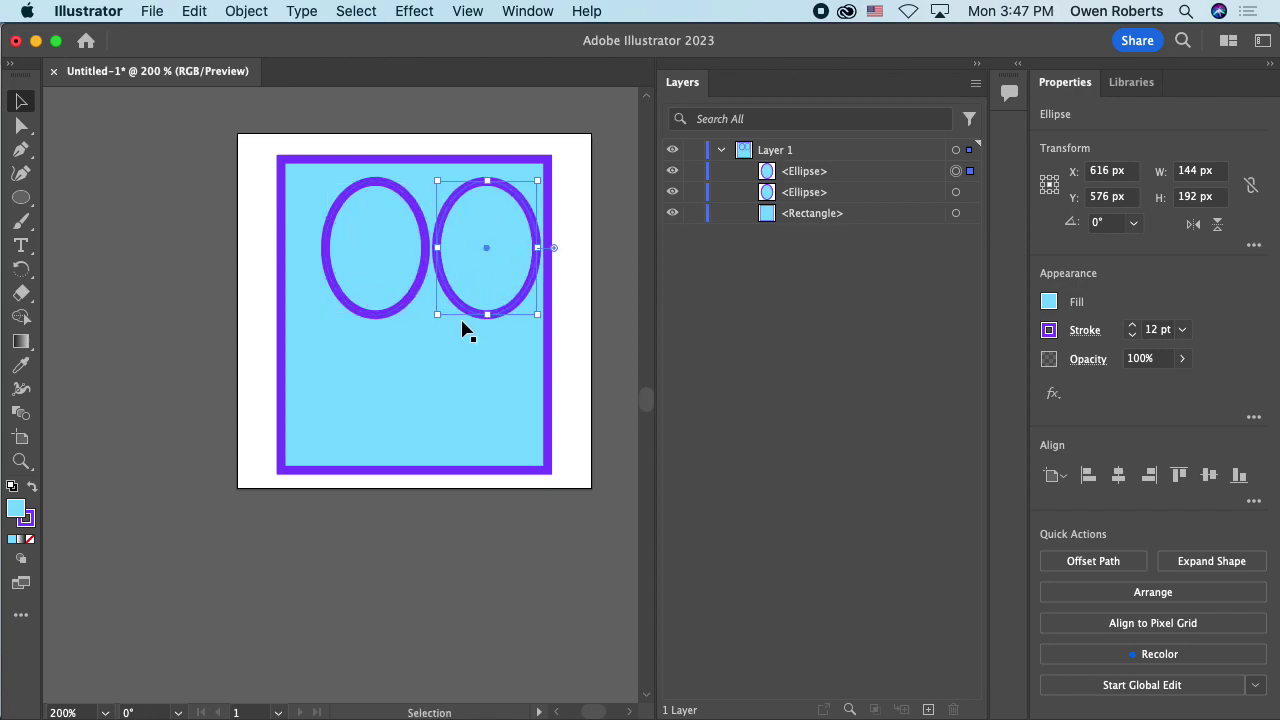
Step: Try duplicating the large rectangle down and to the left at X 477 px, Y 699 px, and delete the copy
{"action": "left_click_drag", "start_coordinate": [377, 417], "coordinate": [358, 440]}
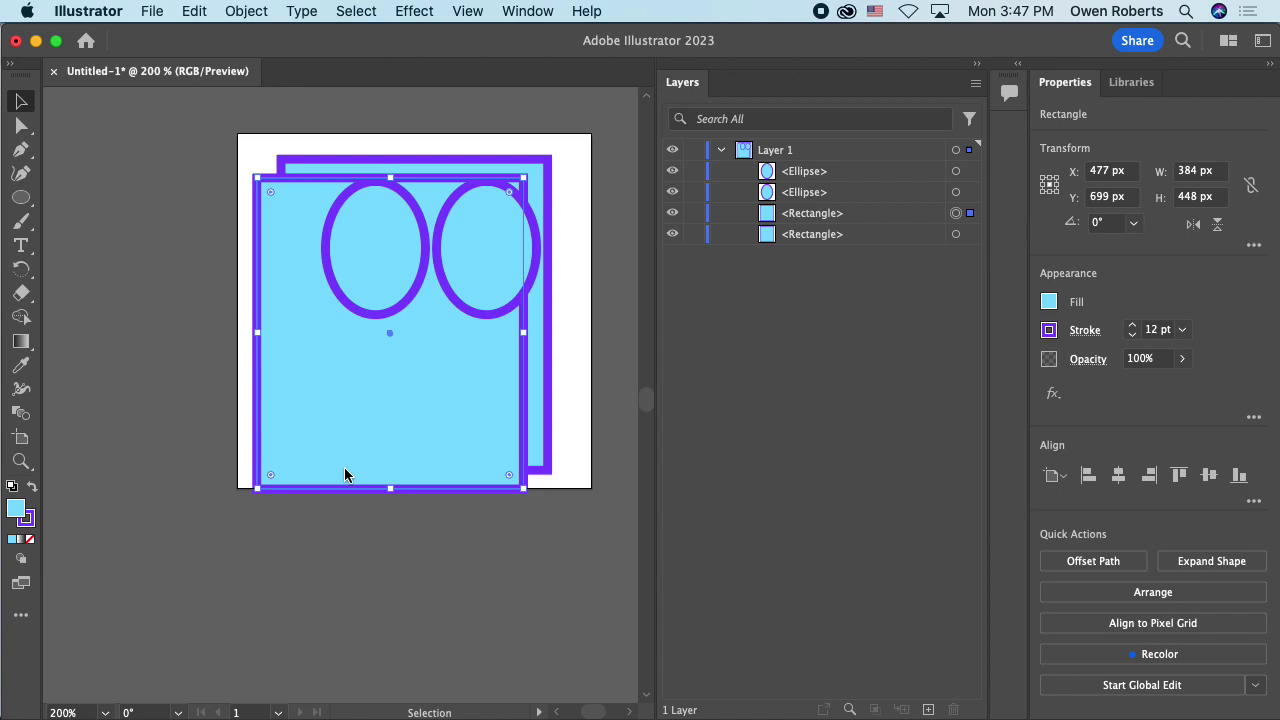
{"action": "key", "text": "Delete"}
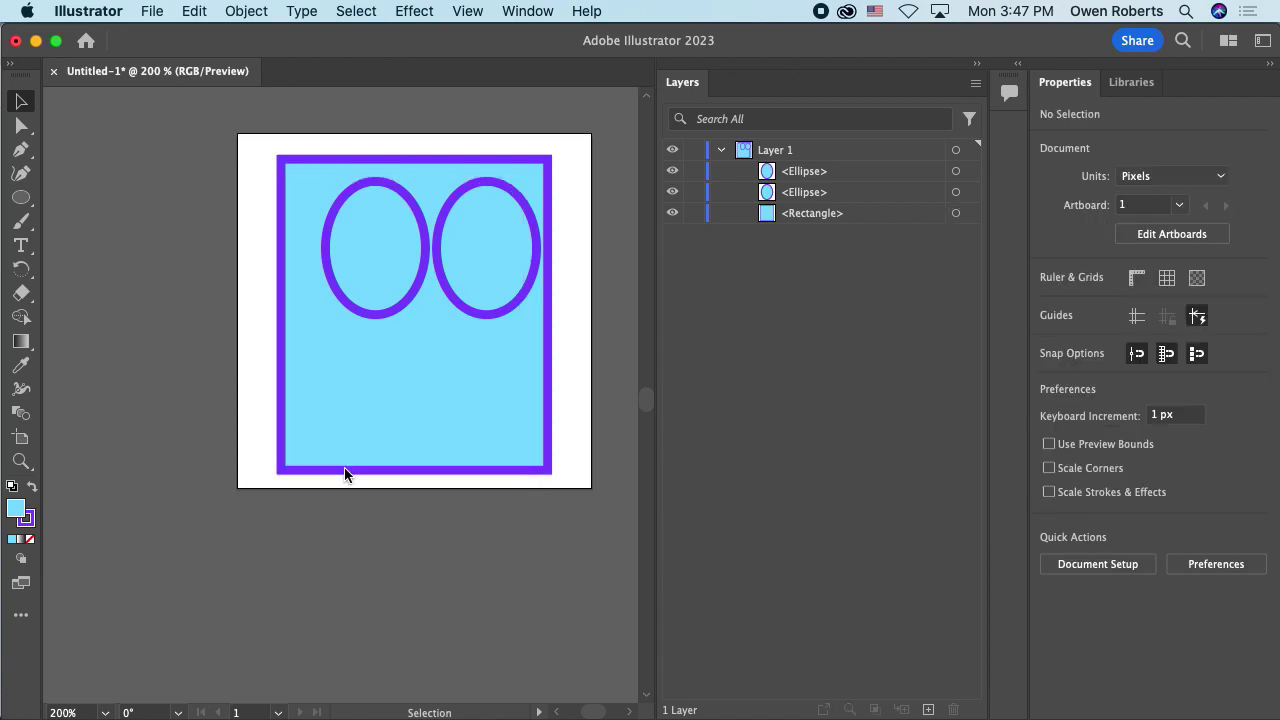
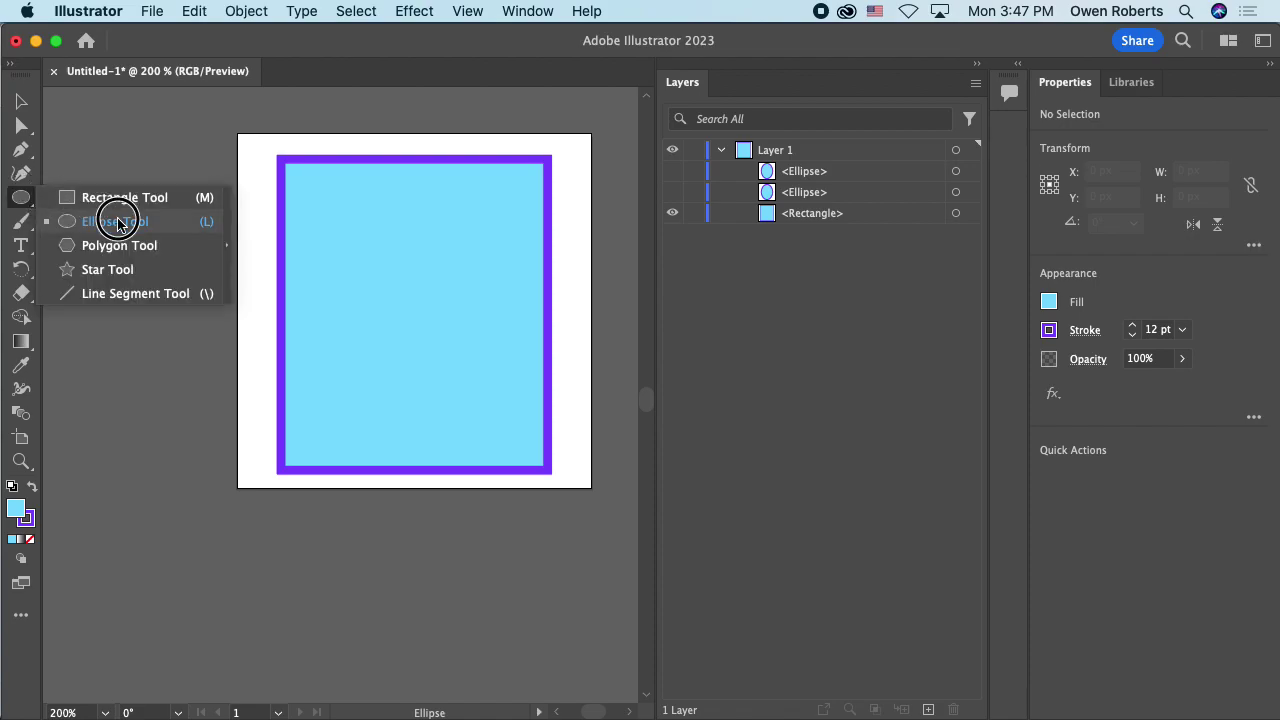
Step: Draw a tilted hexagon about 266 x 244 px over the rectangle and move it to X 523 px, Y 598 px
{"action": "mouse_move", "coordinate": [348, 217]}
{"action": "left_mouse_down"}
{"action": "mouse_move", "coordinate": [417, 300]}
{"action": "mouse_move", "coordinate": [450, 180]}
{"action": "mouse_move", "coordinate": [440, 258]}
{"action": "left_mouse_up"}
{"action": "key", "text": "super+z"}
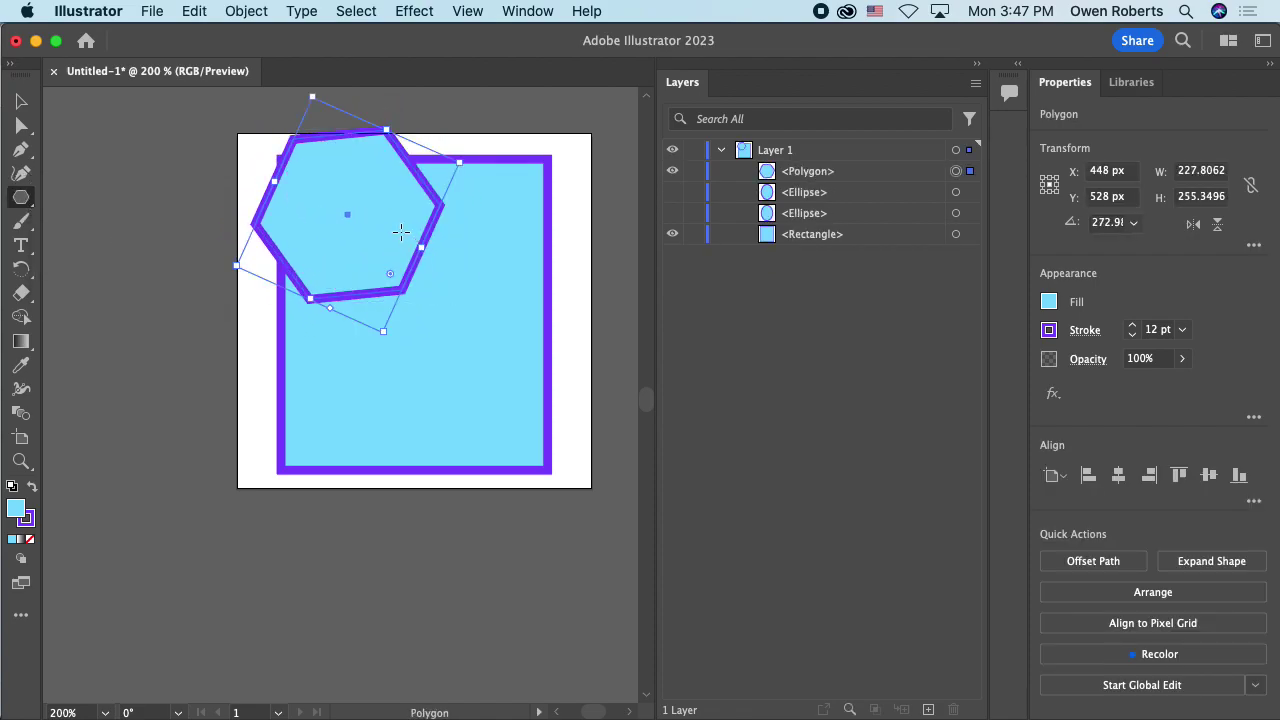
{"action": "key", "text": "v"}
{"action": "left_click_drag", "start_coordinate": [381, 210], "coordinate": [456, 258]}
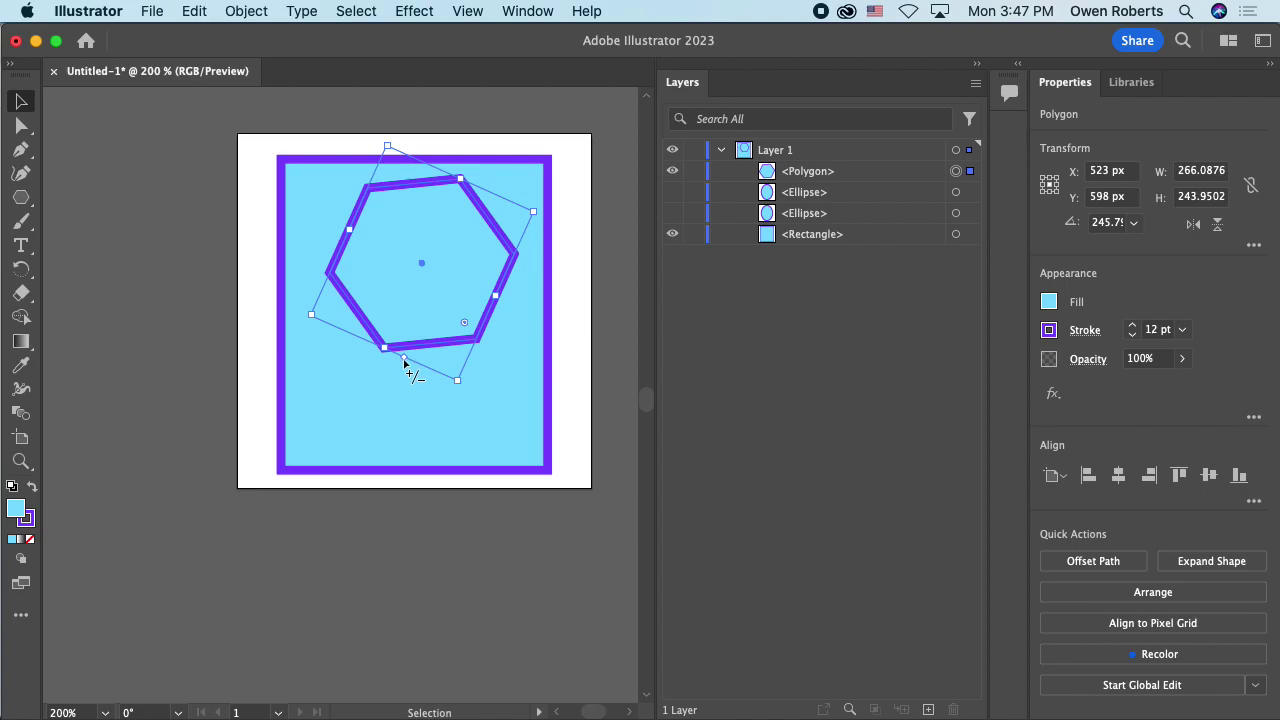
Step: Reduce the hexagon to five sides and reposition it rotated to about 339.3° at about X 571 px, Y 577 px
{"action": "mouse_move", "coordinate": [405, 362]}
{"action": "left_mouse_down"}
{"action": "mouse_move", "coordinate": [468, 372]}
{"action": "mouse_move", "coordinate": [366, 356]}
{"action": "mouse_move", "coordinate": [426, 372]}
{"action": "mouse_move", "coordinate": [404, 366]}
{"action": "left_mouse_up"}
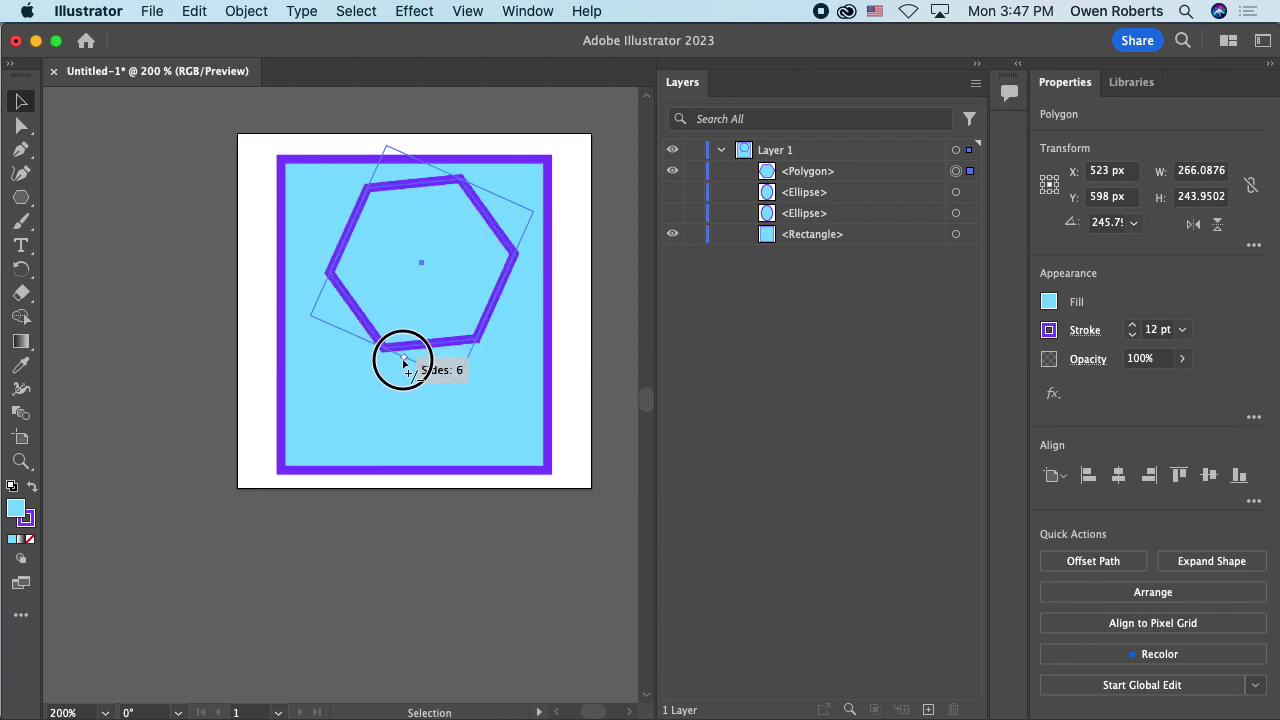
{"action": "mouse_move", "coordinate": [404, 366]}
{"action": "left_mouse_down"}
{"action": "mouse_move", "coordinate": [417, 370]}
{"action": "mouse_move", "coordinate": [303, 319]}
{"action": "mouse_move", "coordinate": [419, 364]}
{"action": "mouse_move", "coordinate": [294, 343]}
{"action": "mouse_move", "coordinate": [416, 369]}
{"action": "left_mouse_up"}
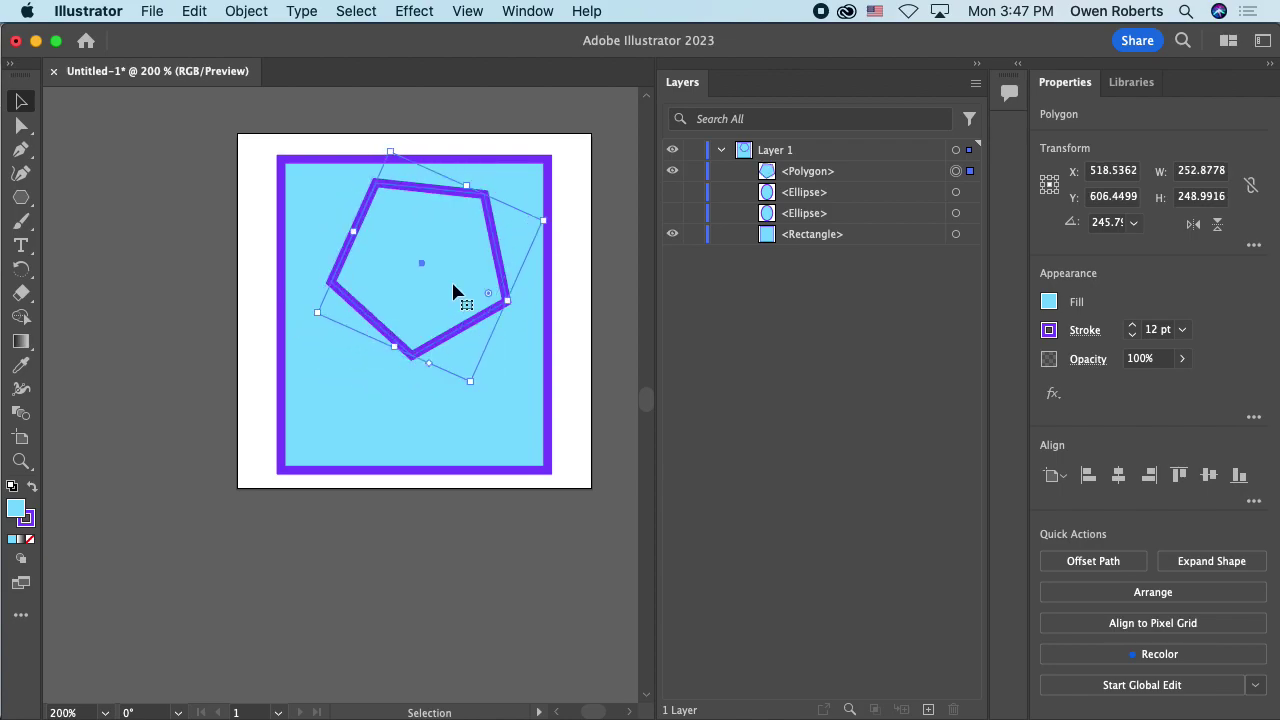
{"action": "left_click_drag", "start_coordinate": [463, 297], "coordinate": [449, 194]}
{"action": "left_click_drag", "start_coordinate": [516, 166], "coordinate": [529, 220]}
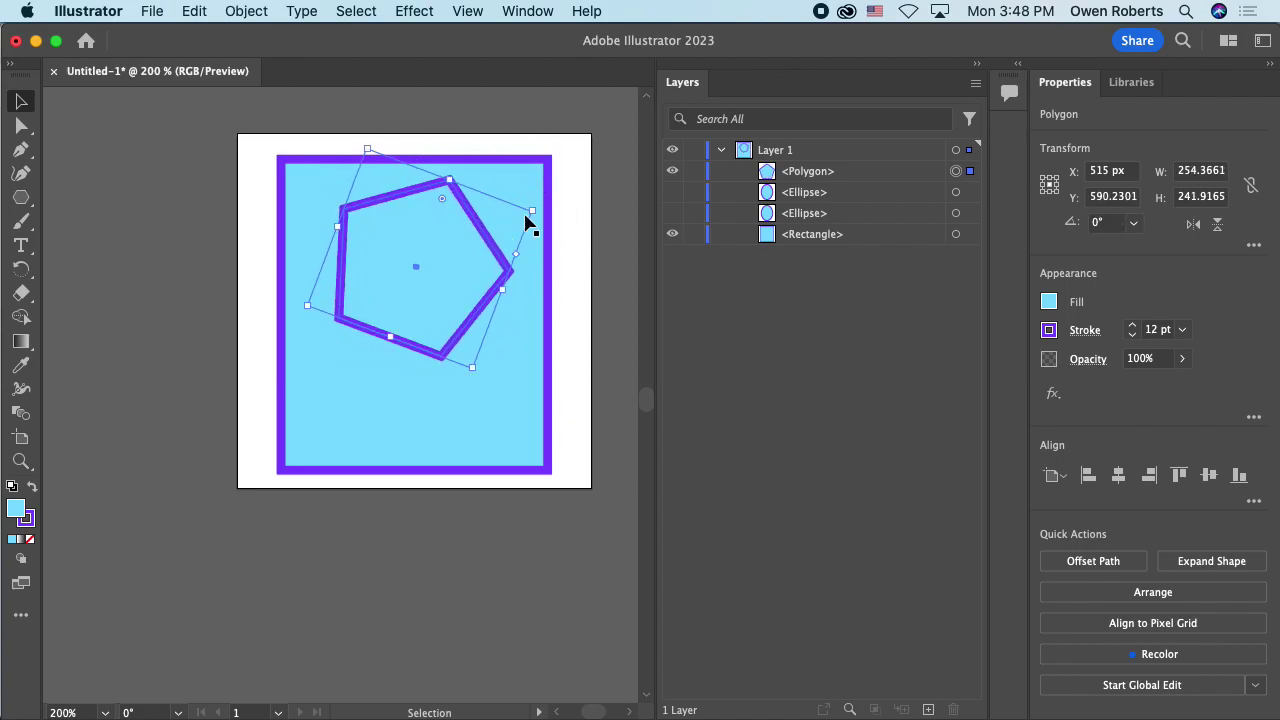
{"action": "left_click_drag", "start_coordinate": [430, 265], "coordinate": [471, 249]}
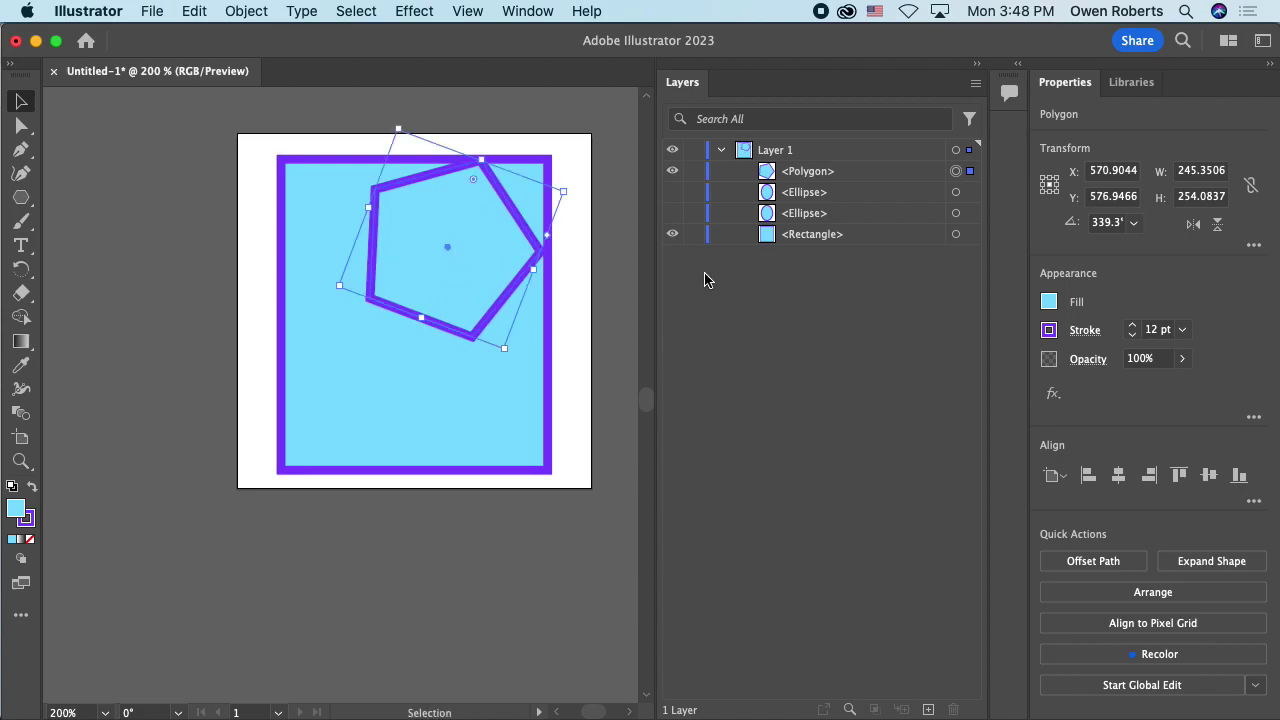
Step: Rename the polygon object in Layer 1 as Pentagon
{"action": "left_click", "coordinate": [818, 173]}
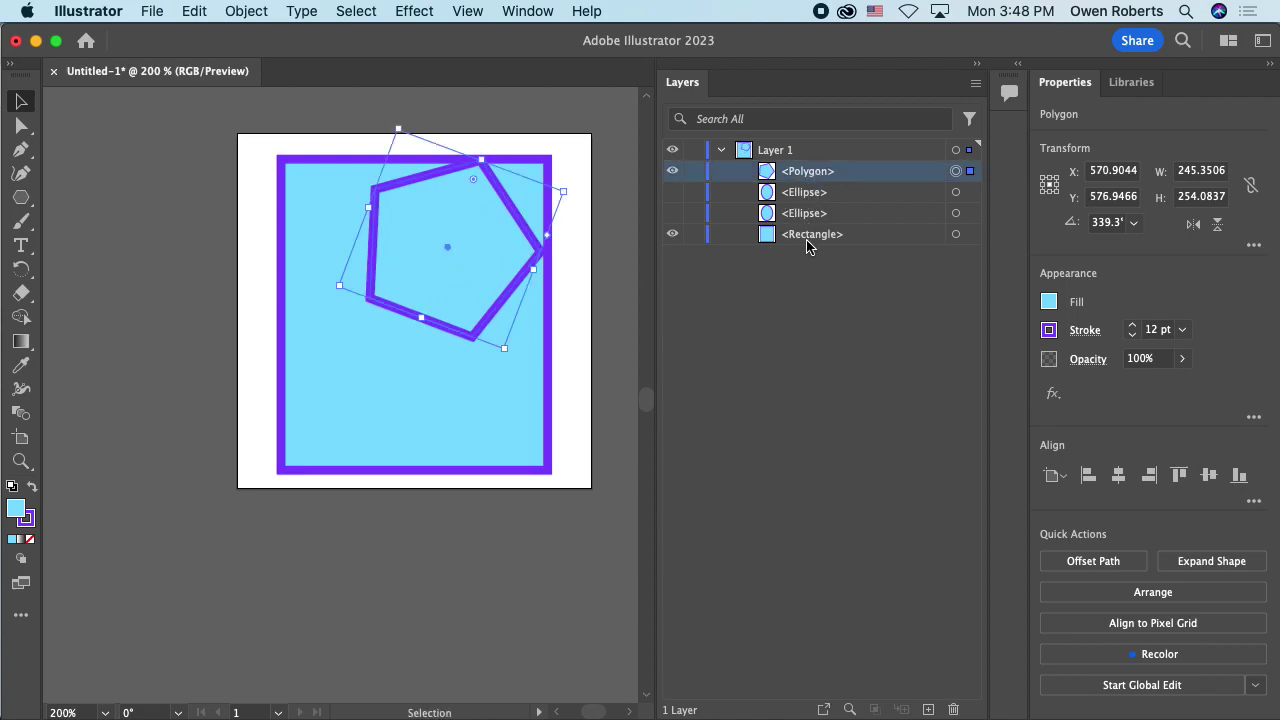
{"action": "double_click", "coordinate": [818, 176]}
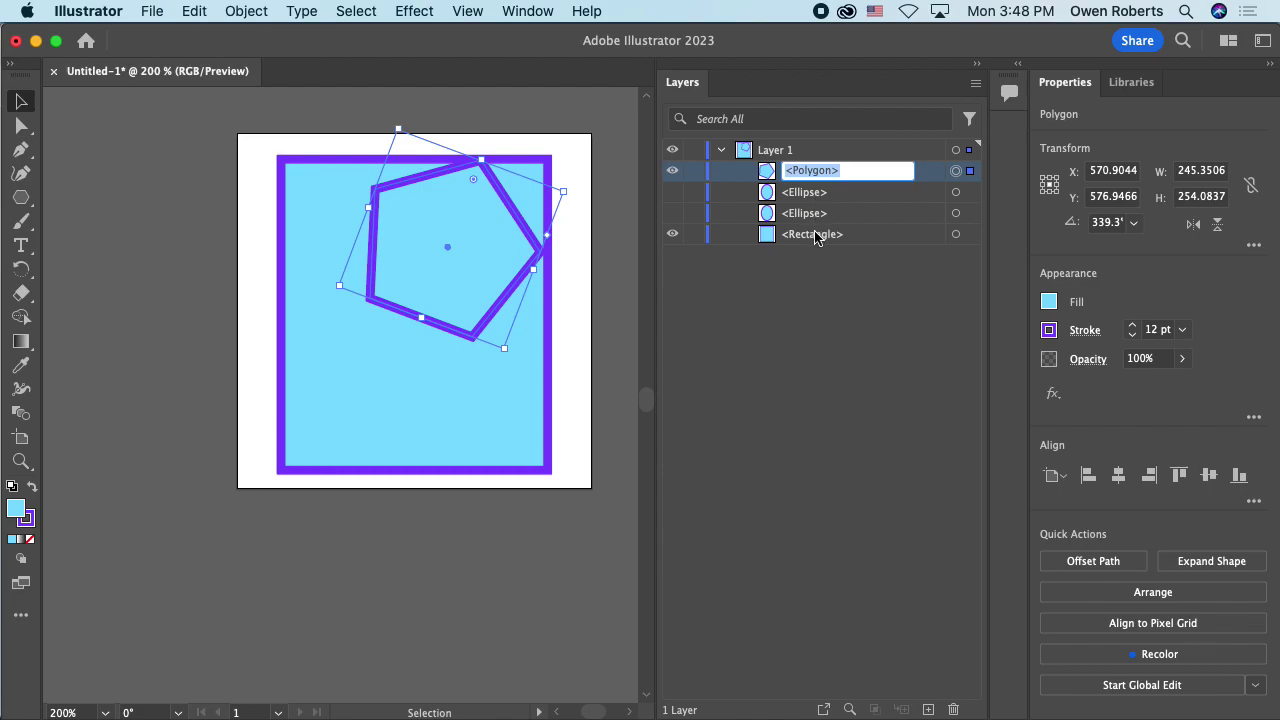
{"action": "type", "text": "Pentagon"}
{"action": "key", "text": "Return"}
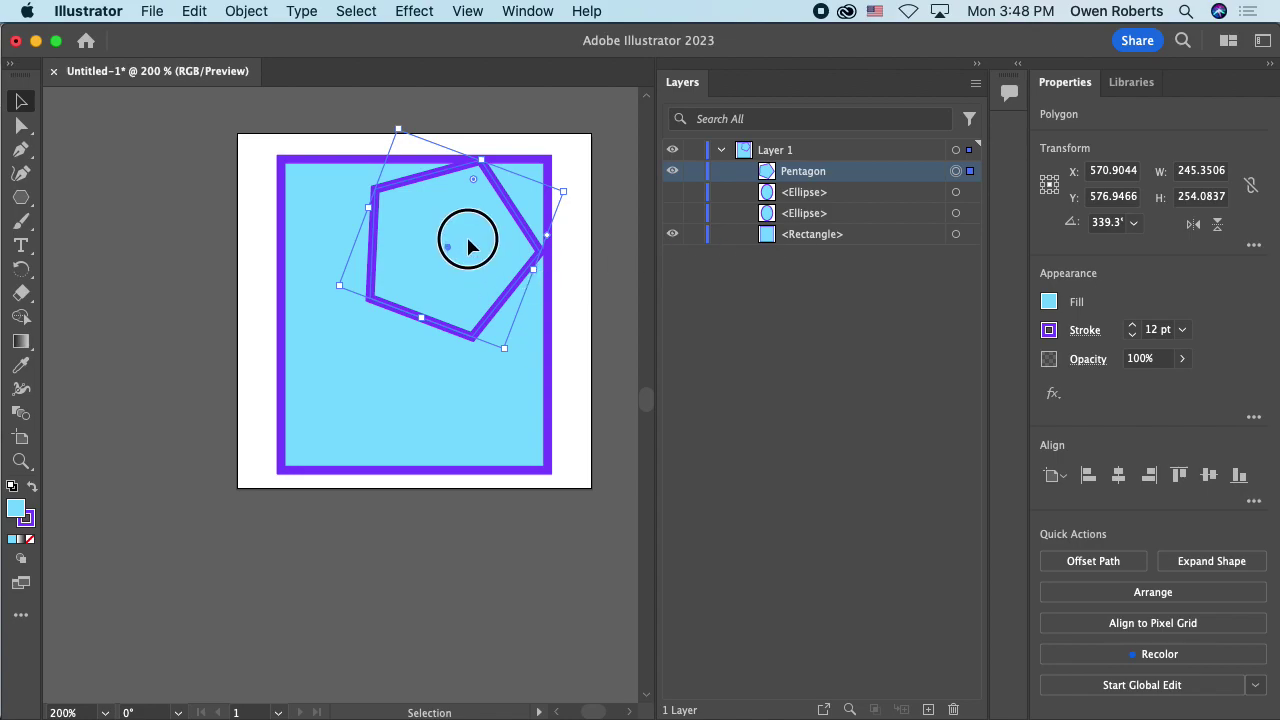
Step: Reshape the pentagon with Direct Selection, pulling its upper-left anchor outward and its lower-left anchor inward to X 544 px, Y 576 px
{"action": "mouse_move", "coordinate": [465, 243]}
{"action": "left_mouse_down"}
{"action": "mouse_move", "coordinate": [477, 229]}
{"action": "mouse_move", "coordinate": [476, 243]}
{"action": "left_mouse_up"}
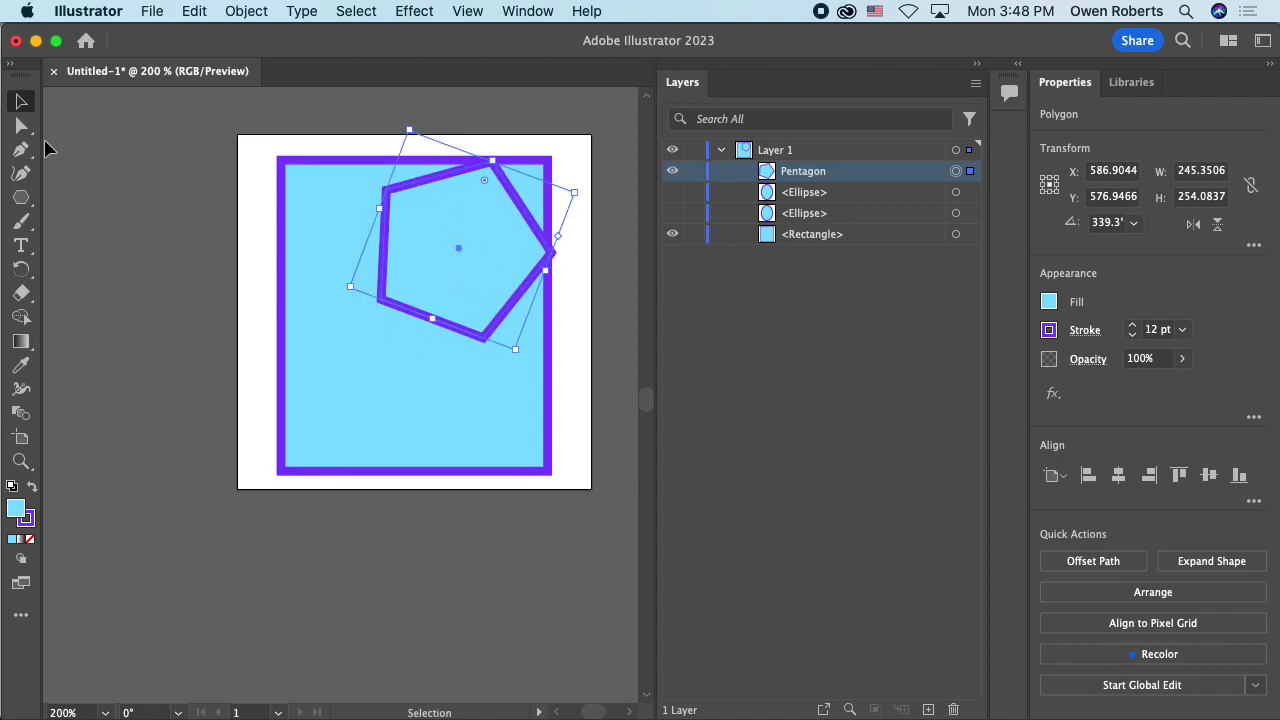
{"action": "key", "text": "a"}
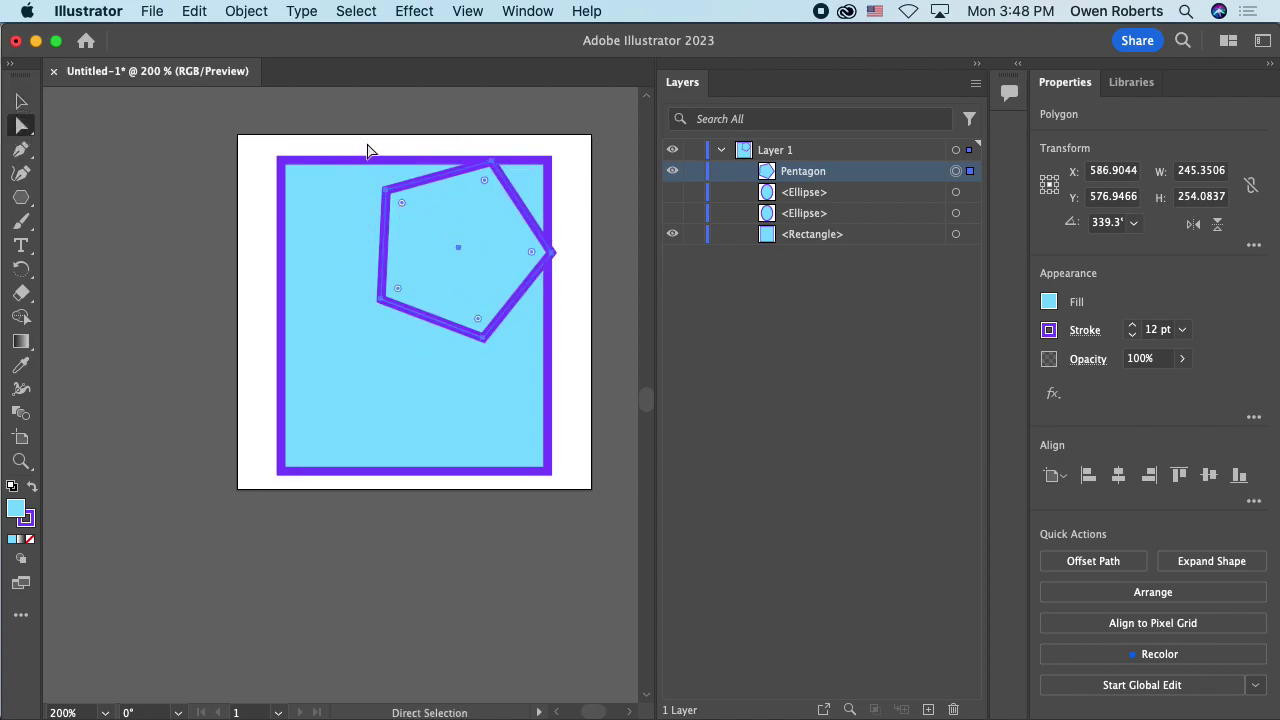
{"action": "left_click", "coordinate": [367, 150]}
{"action": "left_click", "coordinate": [404, 200]}
{"action": "left_click_drag", "start_coordinate": [386, 191], "coordinate": [306, 208]}
{"action": "left_click", "coordinate": [342, 216]}
{"action": "left_click", "coordinate": [335, 235]}
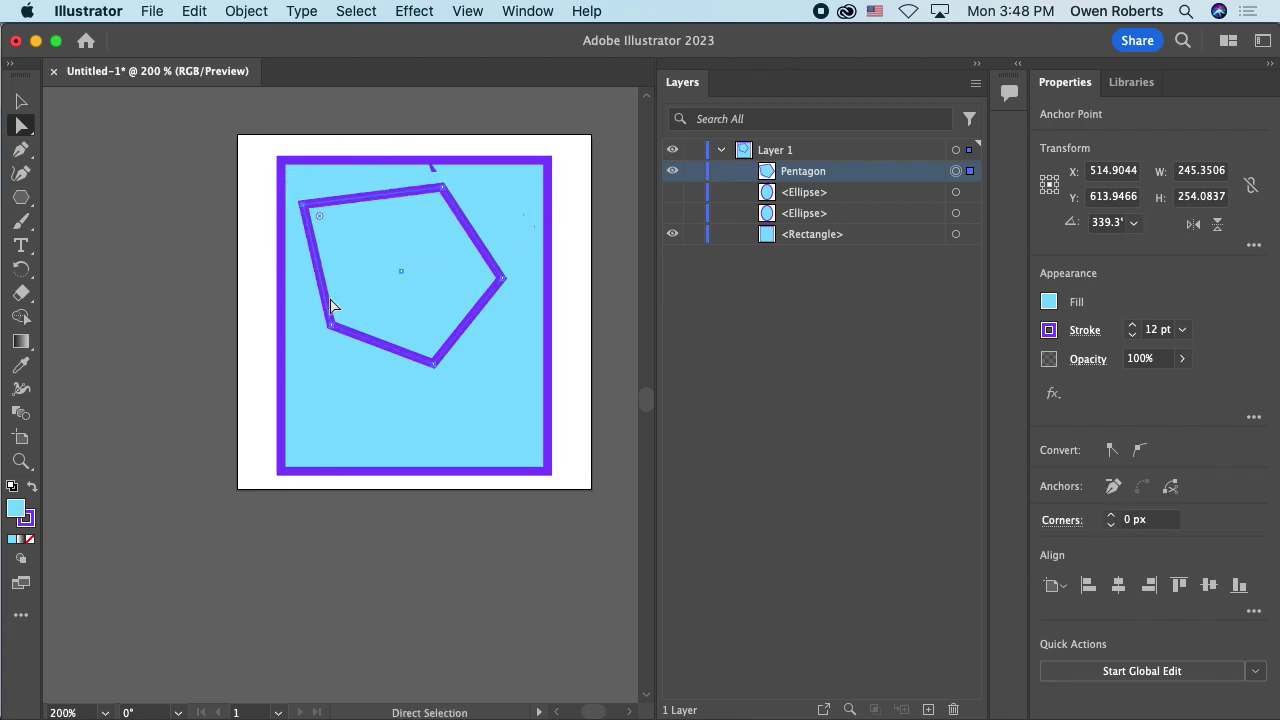
{"action": "left_click_drag", "start_coordinate": [333, 328], "coordinate": [437, 248]}
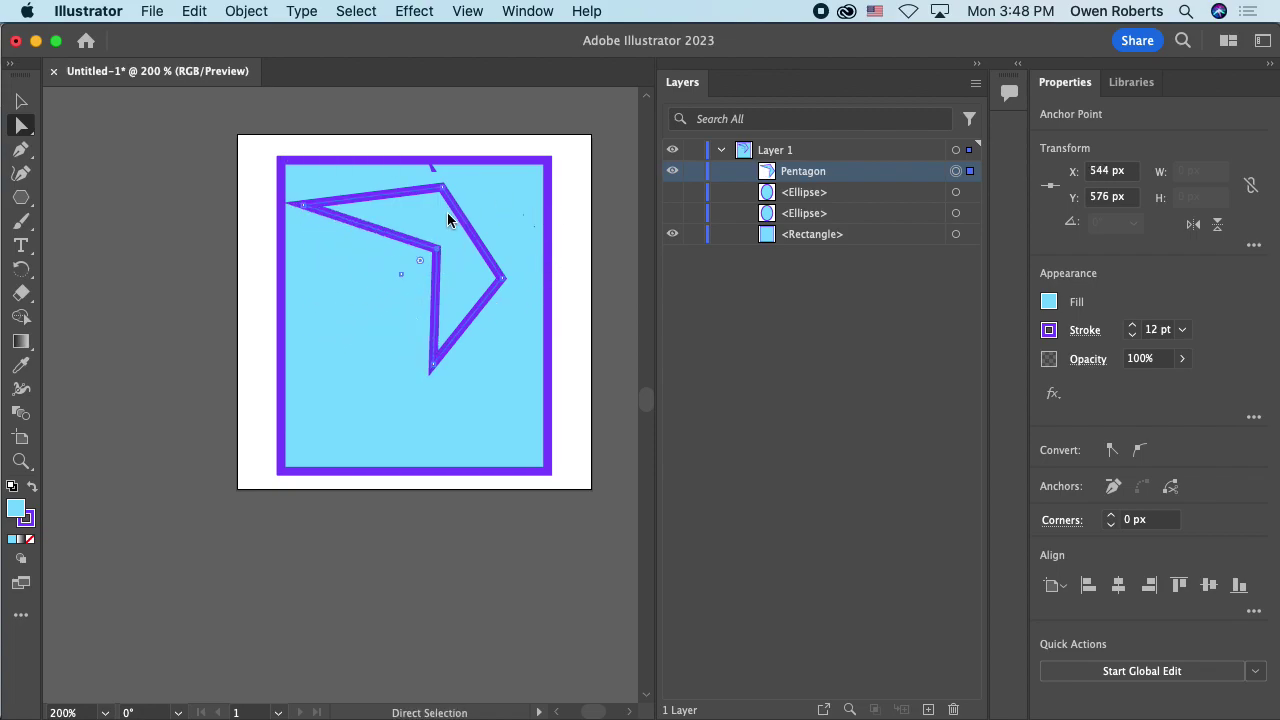
Step: Hide the Pentagon and the Rectangle objects to leave the artboard empty
{"action": "left_click", "coordinate": [673, 172]}
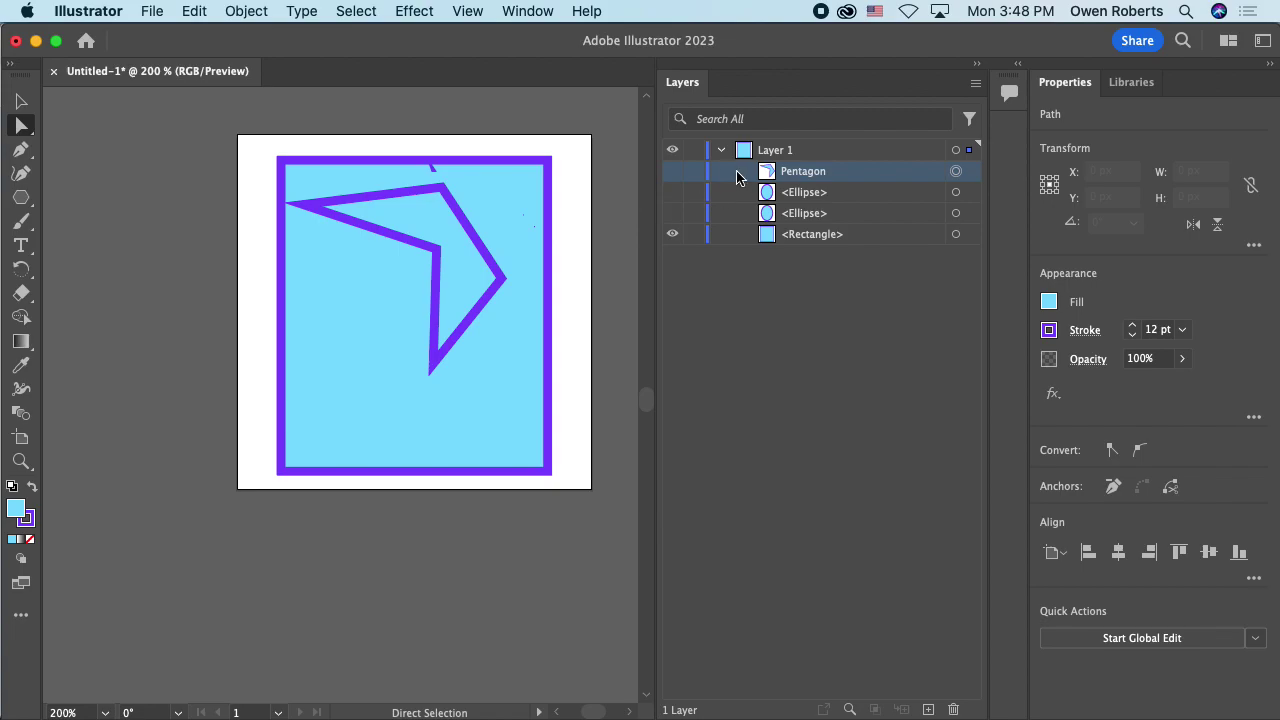
{"action": "left_click", "coordinate": [672, 174]}
{"action": "mouse_move", "coordinate": [453, 212]}
{"action": "left_mouse_down"}
{"action": "mouse_move", "coordinate": [471, 234]}
{"action": "mouse_move", "coordinate": [454, 206]}
{"action": "left_mouse_up"}
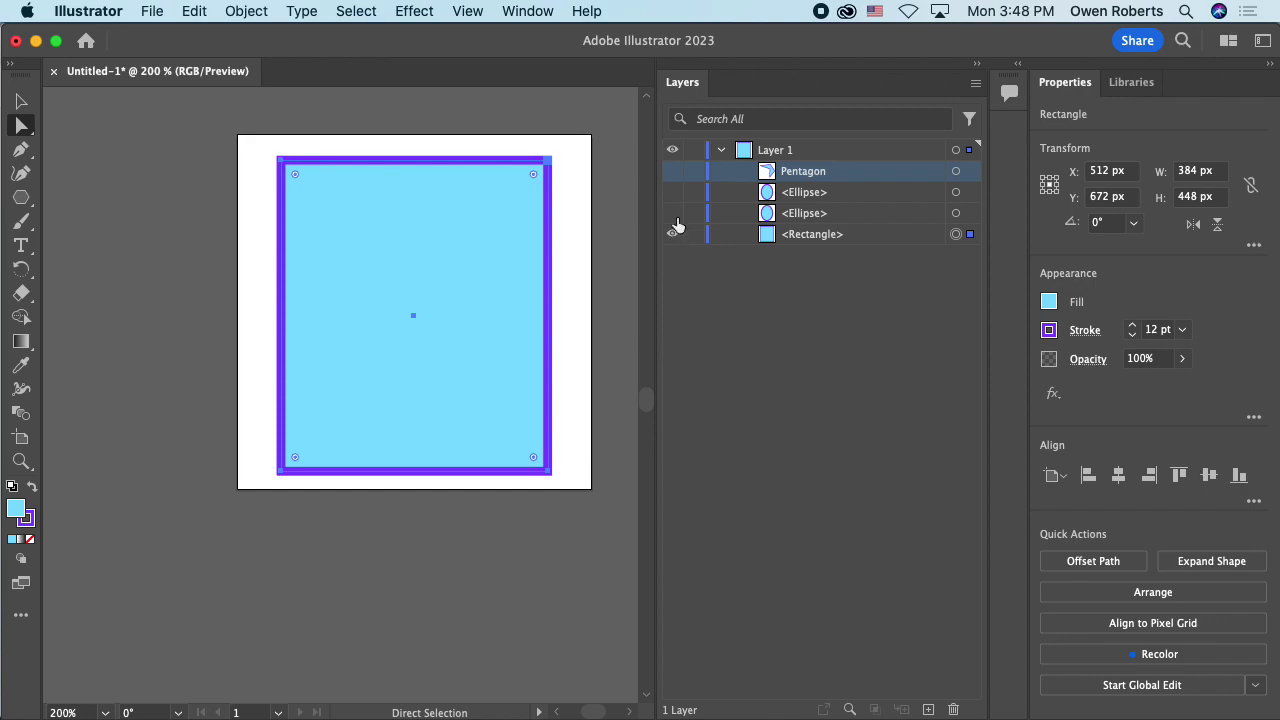
{"action": "left_click", "coordinate": [673, 233]}
Step: Draw a closed, self-crossing path of 14 straight-edged points across the upper artboard with the Pen tool
{"action": "left_click", "coordinate": [20, 148]}
{"action": "left_click", "coordinate": [292, 206]}
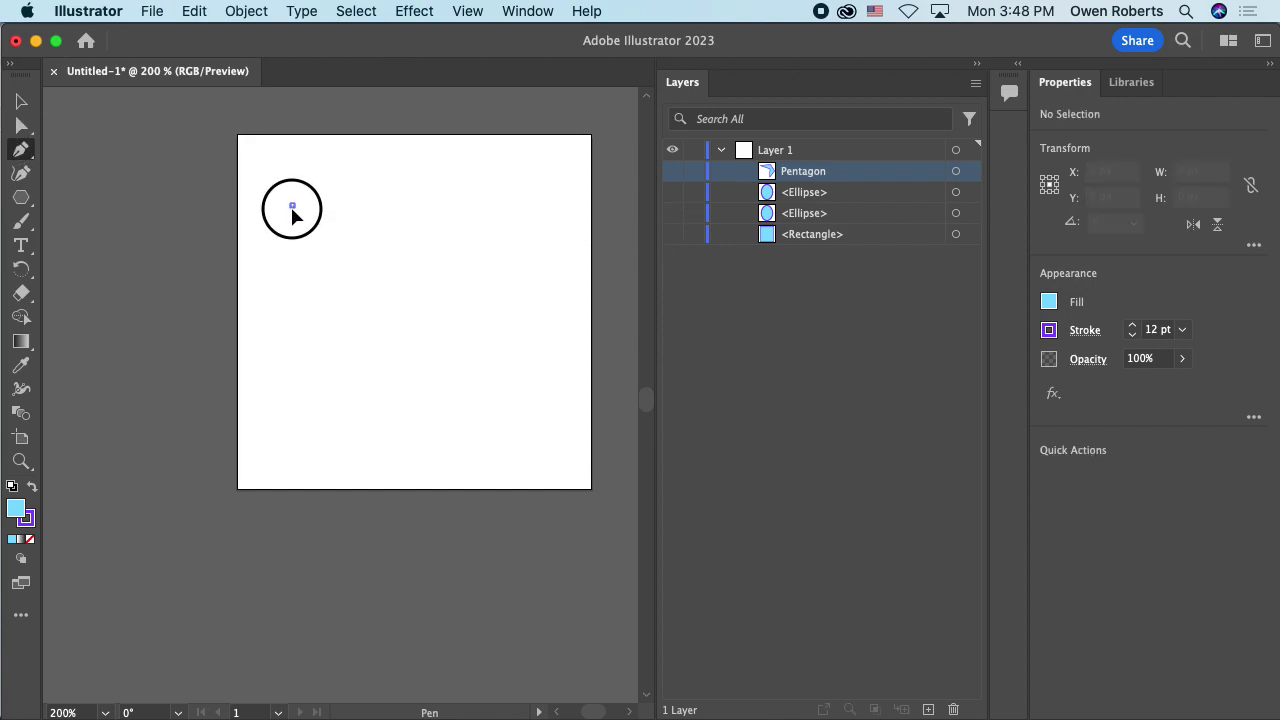
{"action": "left_click", "coordinate": [383, 181]}
{"action": "left_click", "coordinate": [383, 238]}
{"action": "left_click", "coordinate": [258, 270]}
{"action": "left_click", "coordinate": [268, 170]}
{"action": "left_click", "coordinate": [403, 159]}
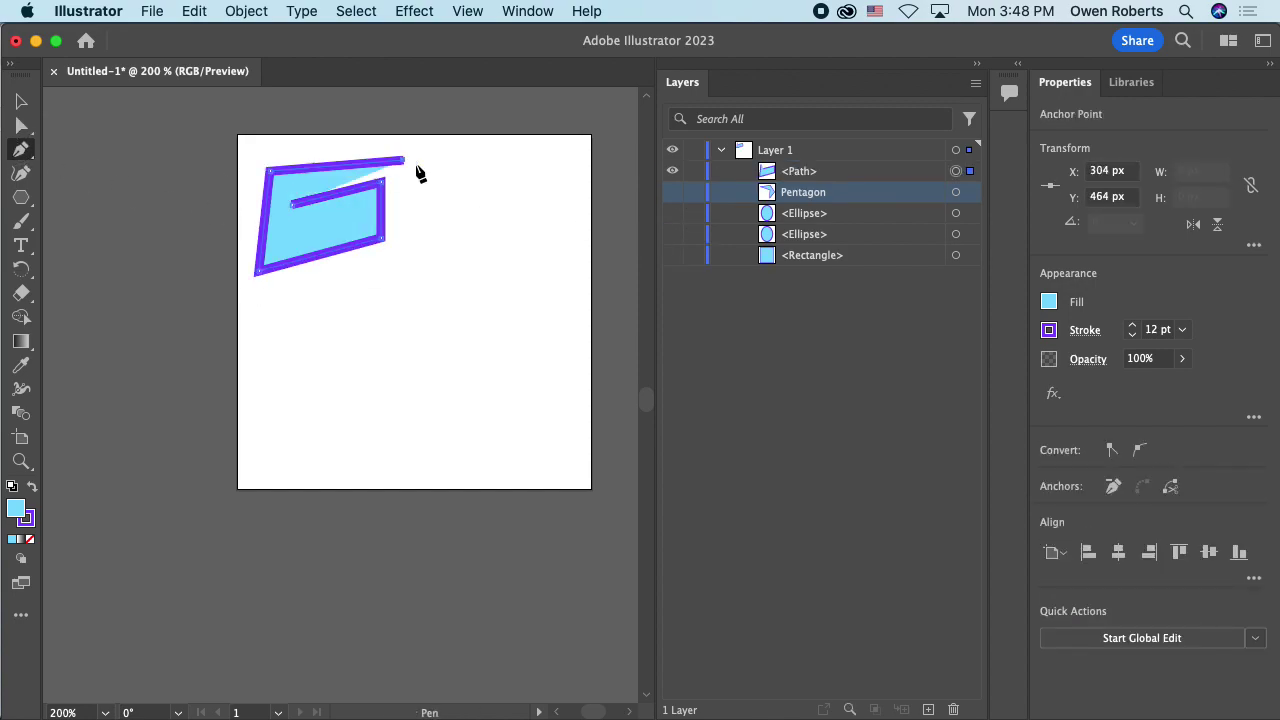
{"action": "left_click", "coordinate": [495, 205]}
{"action": "left_click", "coordinate": [427, 293]}
{"action": "left_click", "coordinate": [258, 370]}
{"action": "left_click", "coordinate": [290, 262]}
{"action": "left_click", "coordinate": [503, 172]}
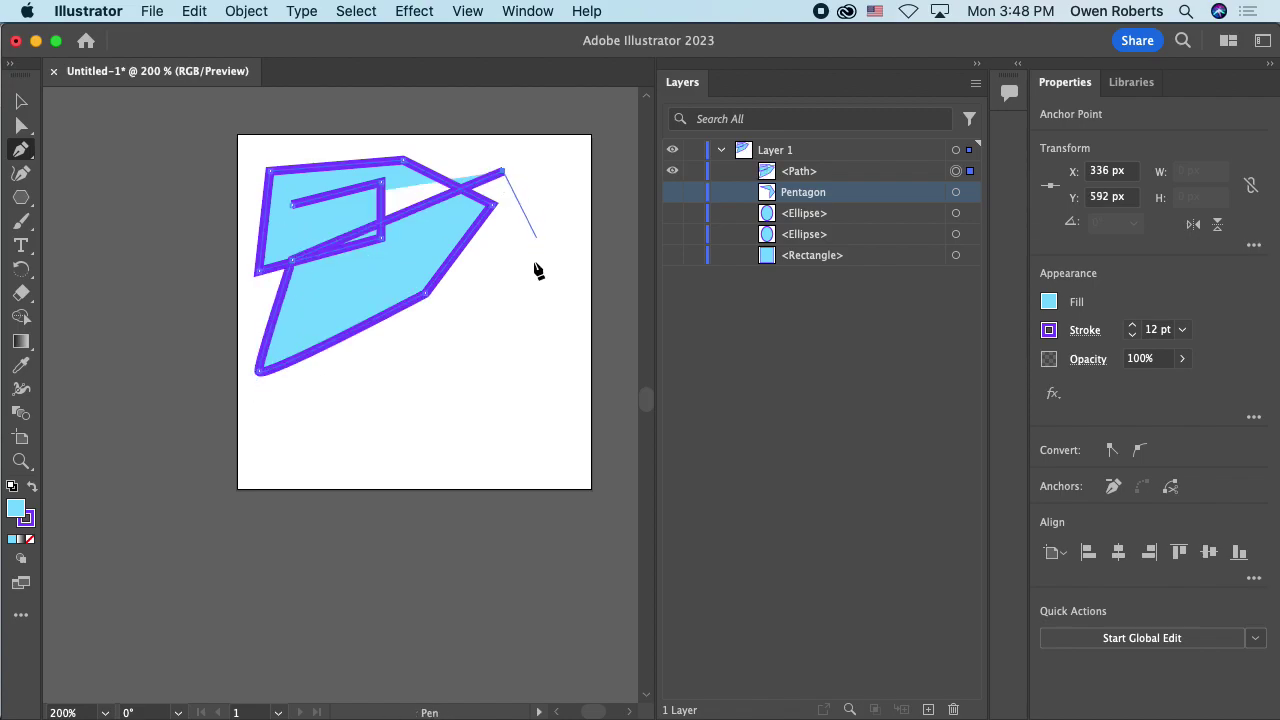
{"action": "left_click", "coordinate": [528, 283]}
{"action": "left_click", "coordinate": [427, 371]}
{"action": "left_click", "coordinate": [323, 357]}
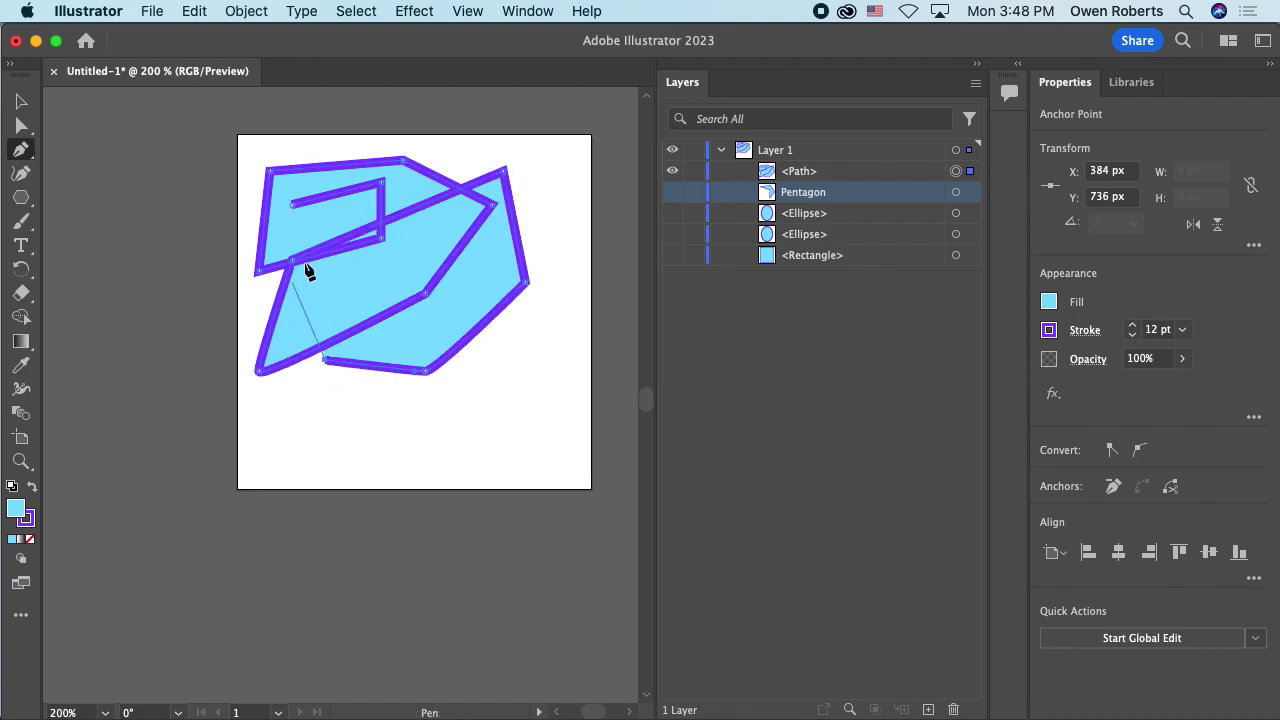
{"action": "left_click", "coordinate": [291, 205]}
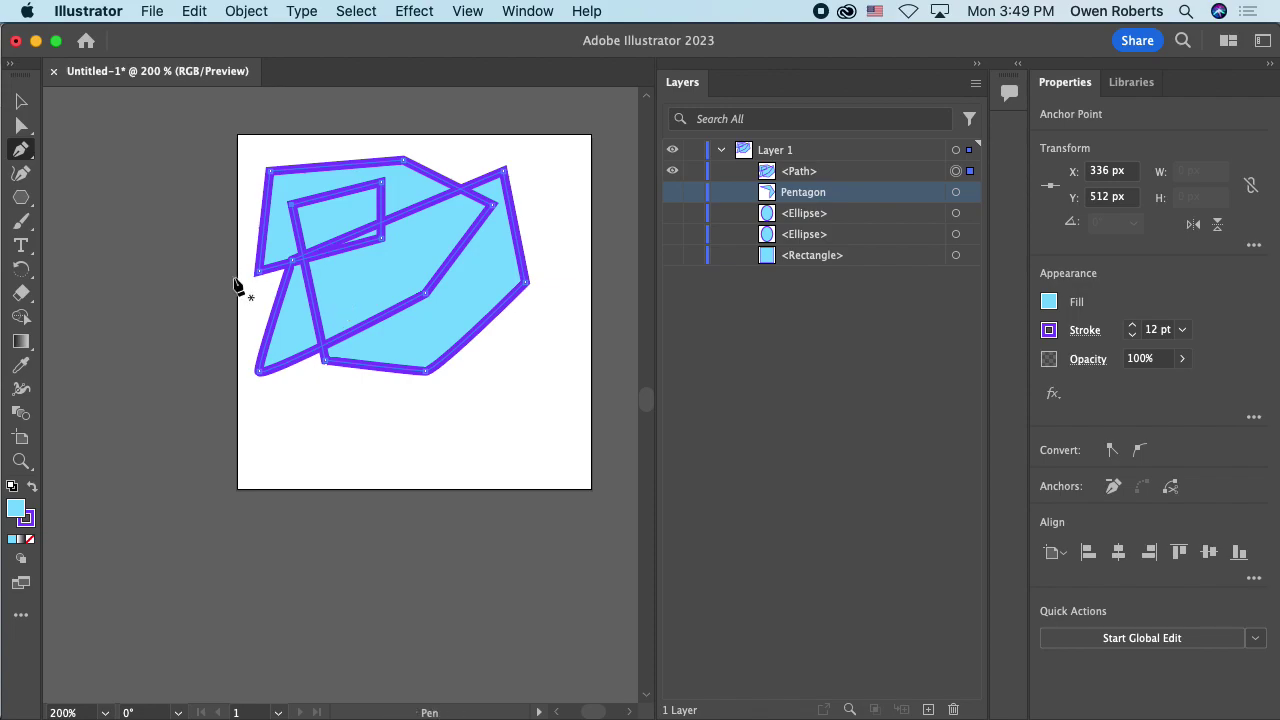
Step: Move the pen path slightly right and reshape its inner anchor points with Direct Selection, placing the last at X 336 px, Y 640 px
{"action": "left_click", "coordinate": [20, 101]}
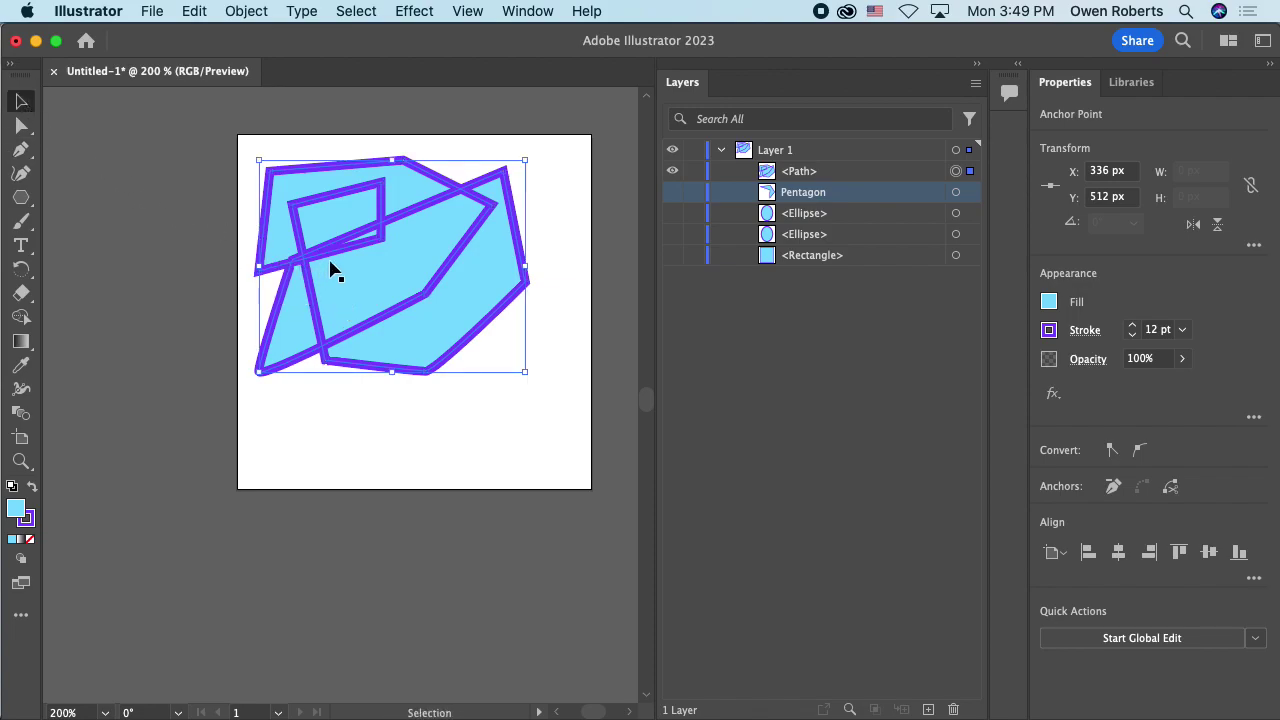
{"action": "left_click_drag", "start_coordinate": [333, 270], "coordinate": [266, 217]}
{"action": "key", "text": "a"}
{"action": "left_click", "coordinate": [289, 277]}
{"action": "left_click_drag", "start_coordinate": [414, 234], "coordinate": [265, 262]}
{"action": "left_click_drag", "start_coordinate": [419, 186], "coordinate": [292, 295]}
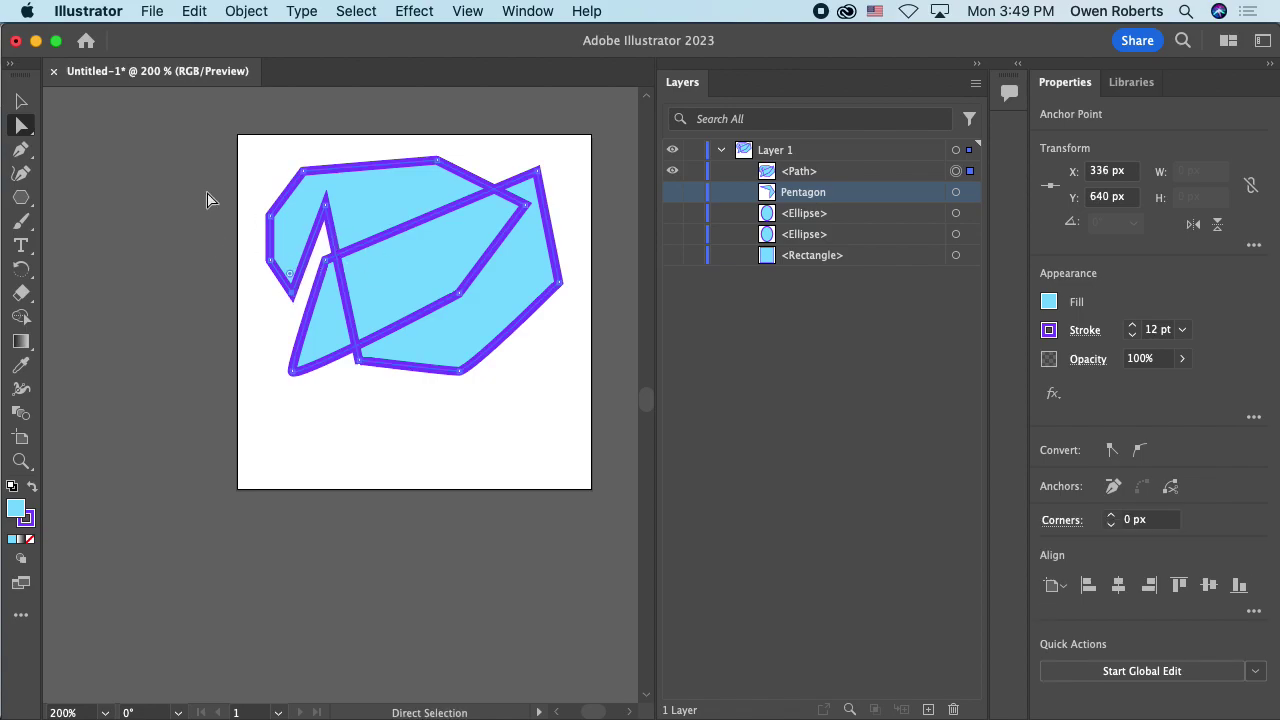
Step: Rotate the whole path to about 351.8° and scale it to about 412 x 362 px, centred near X 510 px, Y 619 px
{"action": "left_click", "coordinate": [21, 101]}
{"action": "mouse_move", "coordinate": [490, 287]}
{"action": "left_mouse_down"}
{"action": "mouse_move", "coordinate": [471, 306]}
{"action": "mouse_move", "coordinate": [478, 298]}
{"action": "left_mouse_up"}
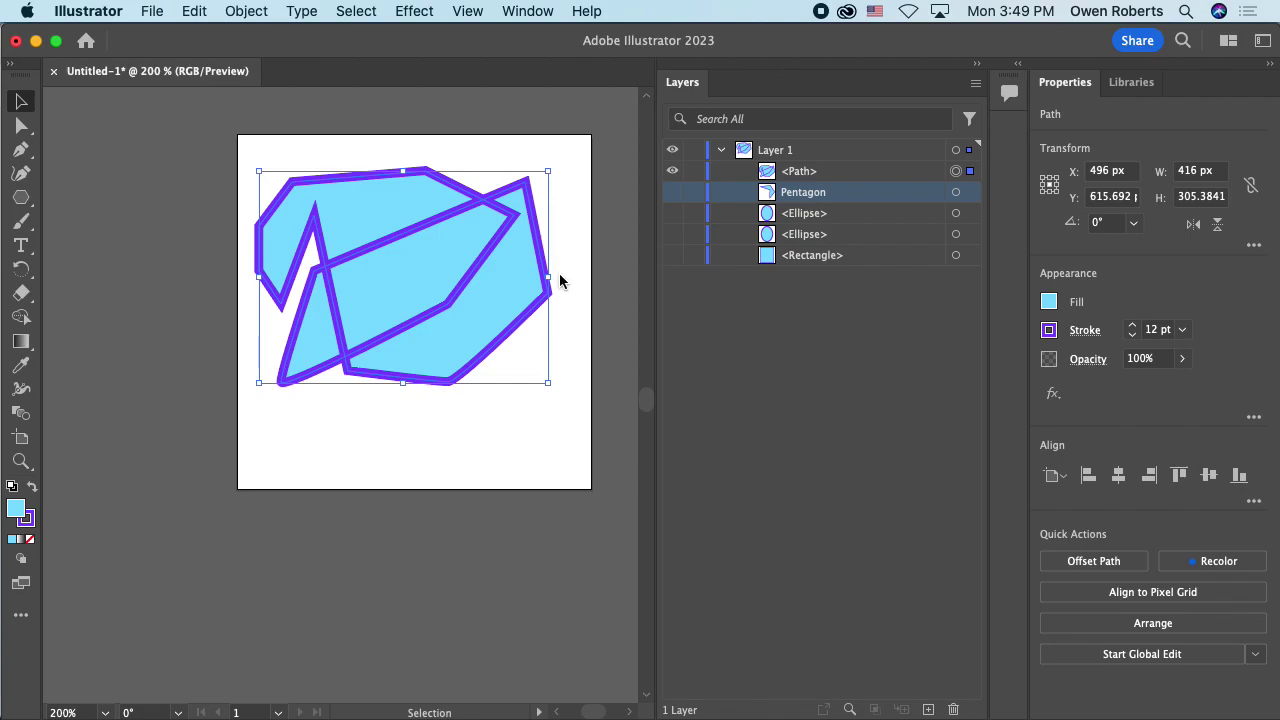
{"action": "mouse_move", "coordinate": [561, 280]}
{"action": "left_mouse_down"}
{"action": "mouse_move", "coordinate": [540, 331]}
{"action": "mouse_move", "coordinate": [562, 273]}
{"action": "left_mouse_up"}
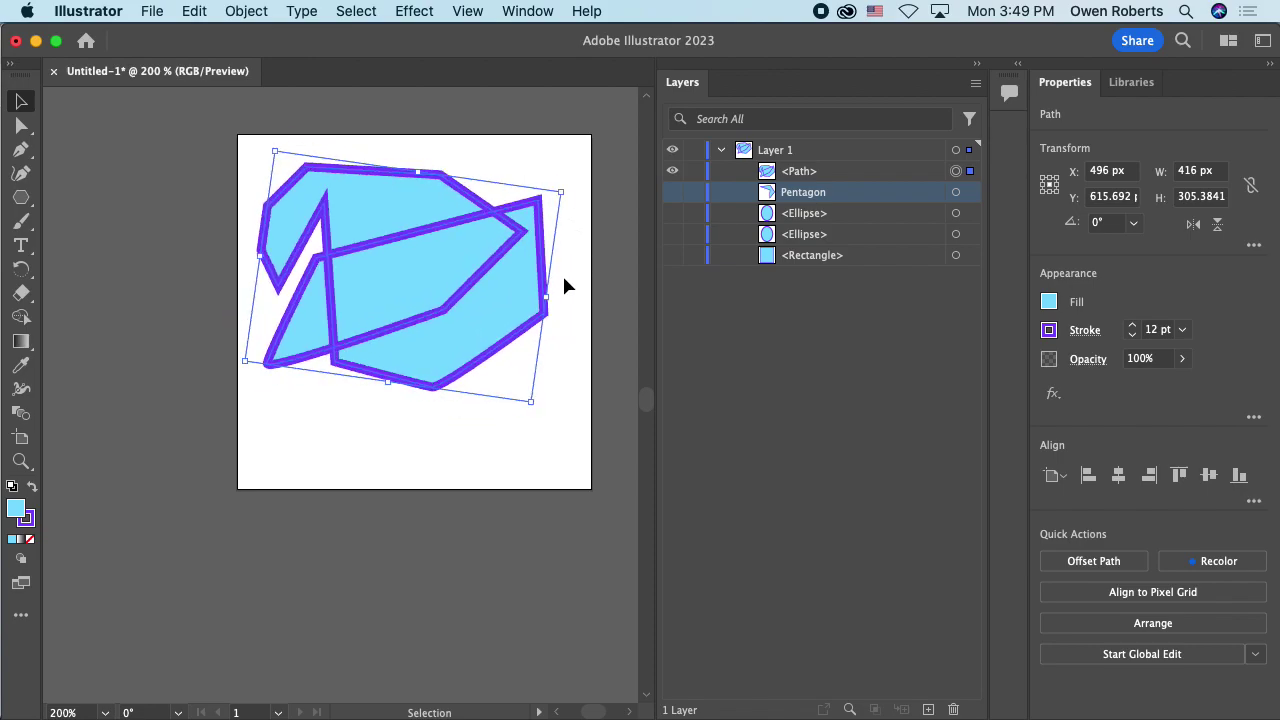
{"action": "left_click_drag", "start_coordinate": [562, 192], "coordinate": [569, 160]}
{"action": "left_click_drag", "start_coordinate": [495, 213], "coordinate": [486, 238]}
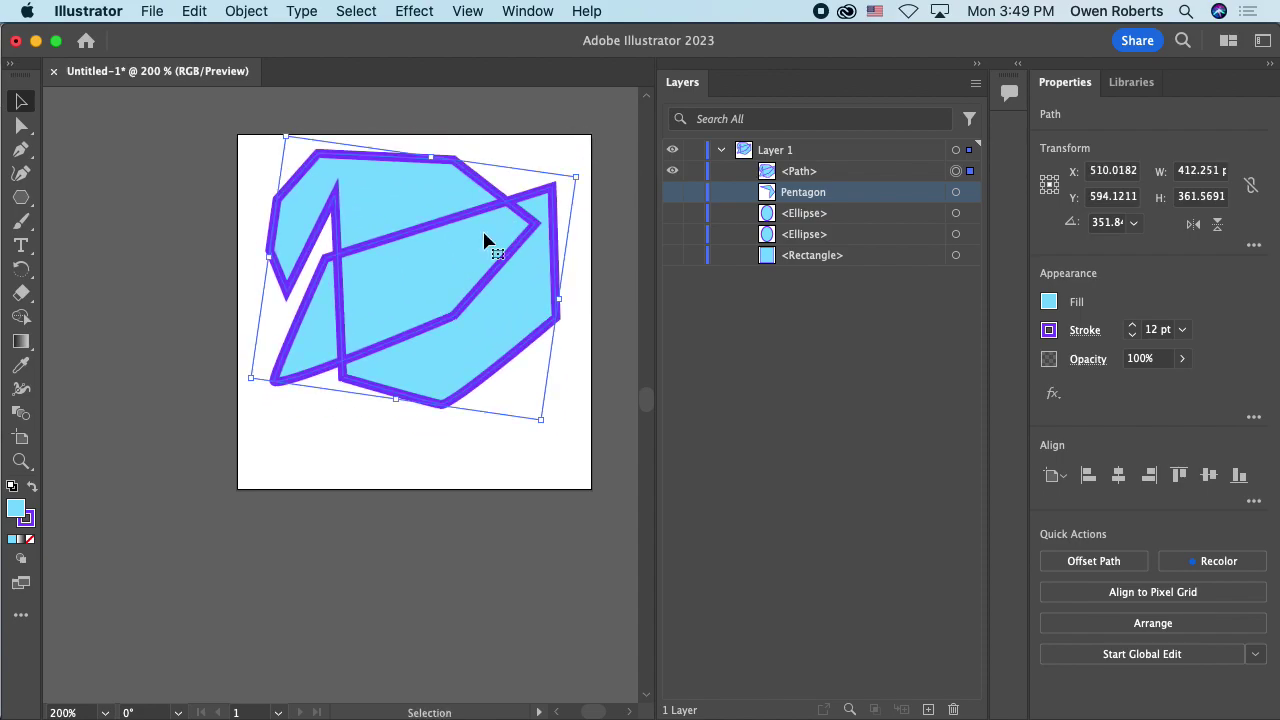
Step: Draw an open, curved six-point path about 373 x 208 px over the lower part of the artboard with the Curvature tool
{"action": "left_click", "coordinate": [20, 175]}
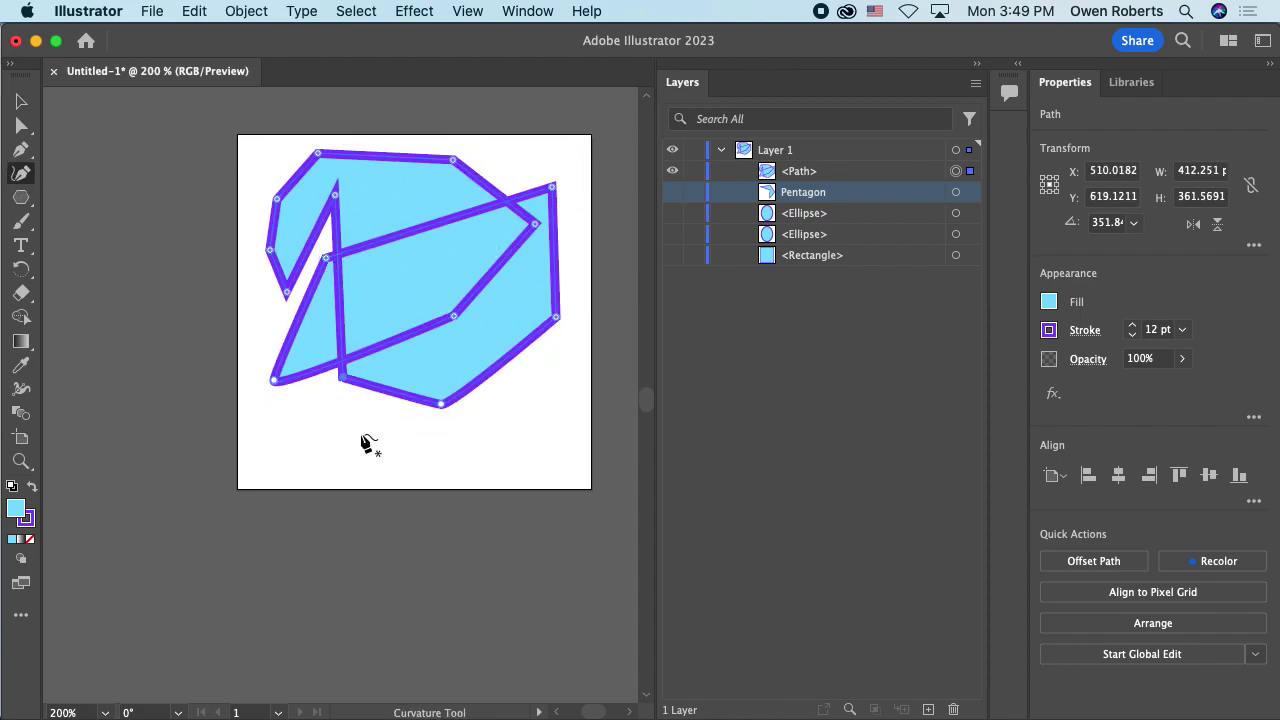
{"action": "left_click", "coordinate": [414, 459]}
{"action": "left_click", "coordinate": [481, 428]}
{"action": "left_click_drag", "start_coordinate": [521, 395], "coordinate": [437, 343]}
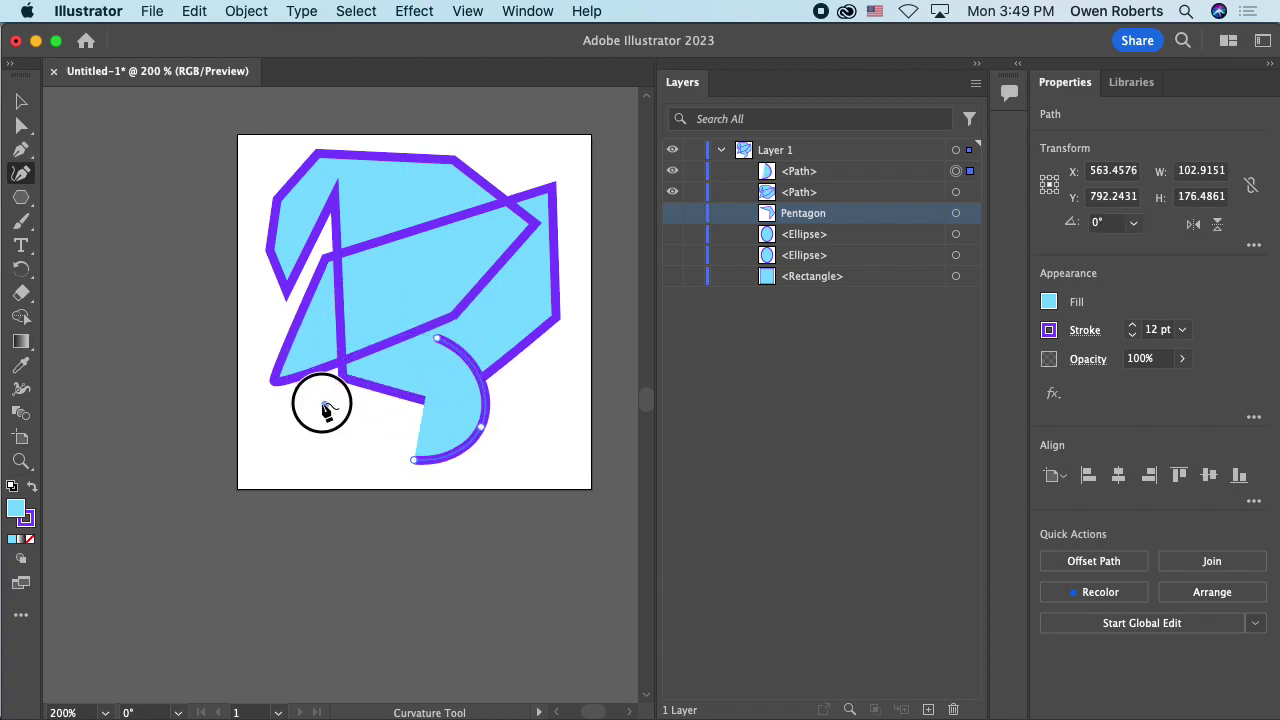
{"action": "left_click", "coordinate": [322, 340]}
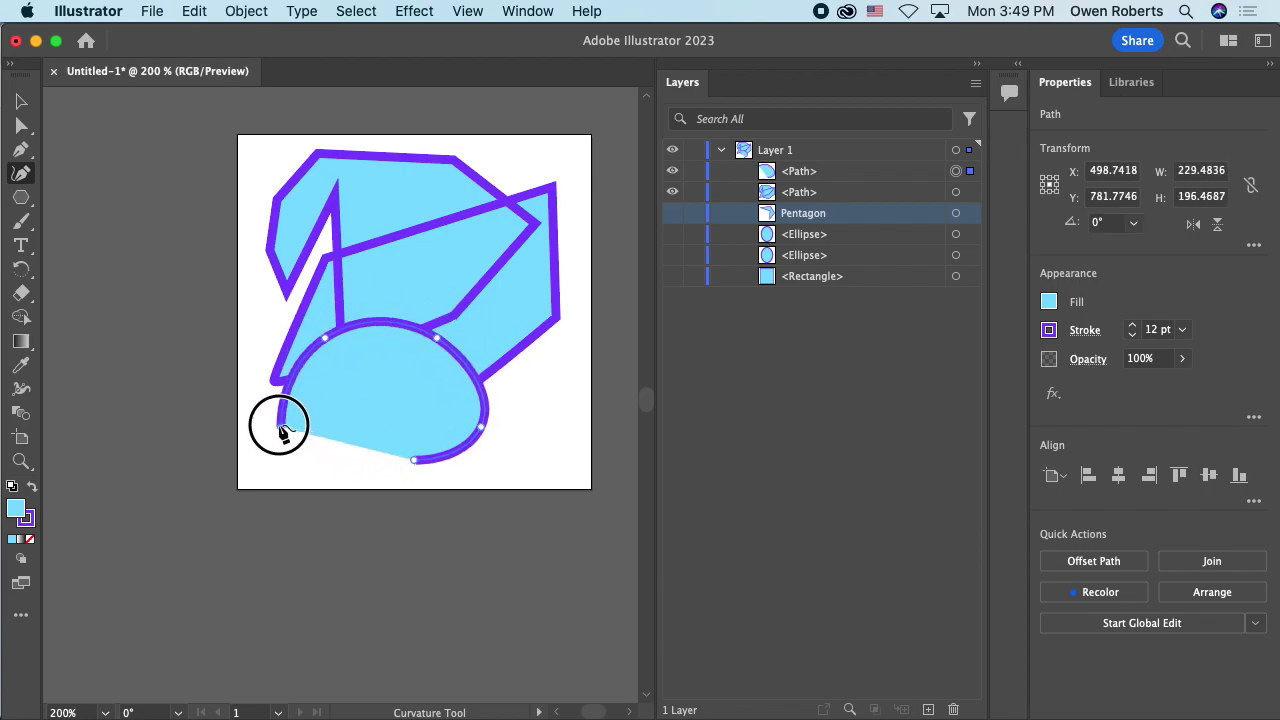
{"action": "left_click", "coordinate": [291, 437]}
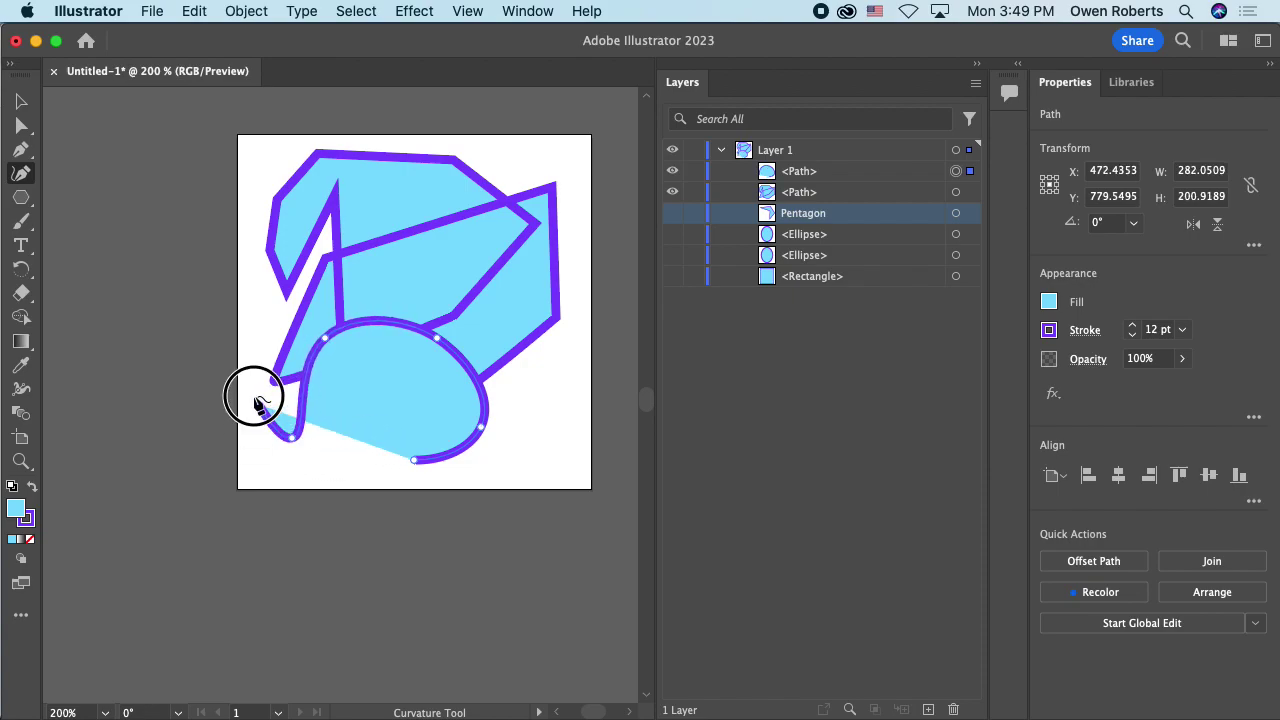
{"action": "left_click", "coordinate": [224, 316]}
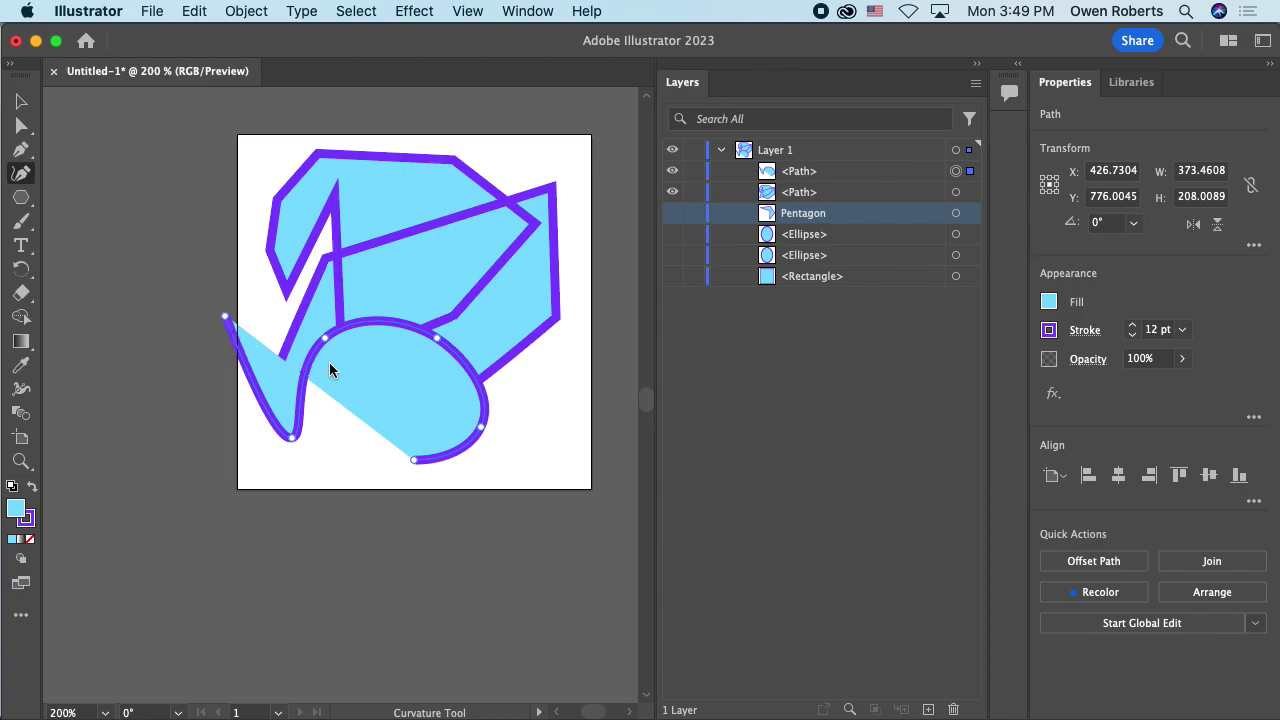
Step: Undo the Curvature tool path's points back to its first anchor at X 512 px, Y 880 px
{"action": "key", "text": "super+z"}
{"action": "key", "text": "super+z"}
{"action": "key", "text": "super+z"}
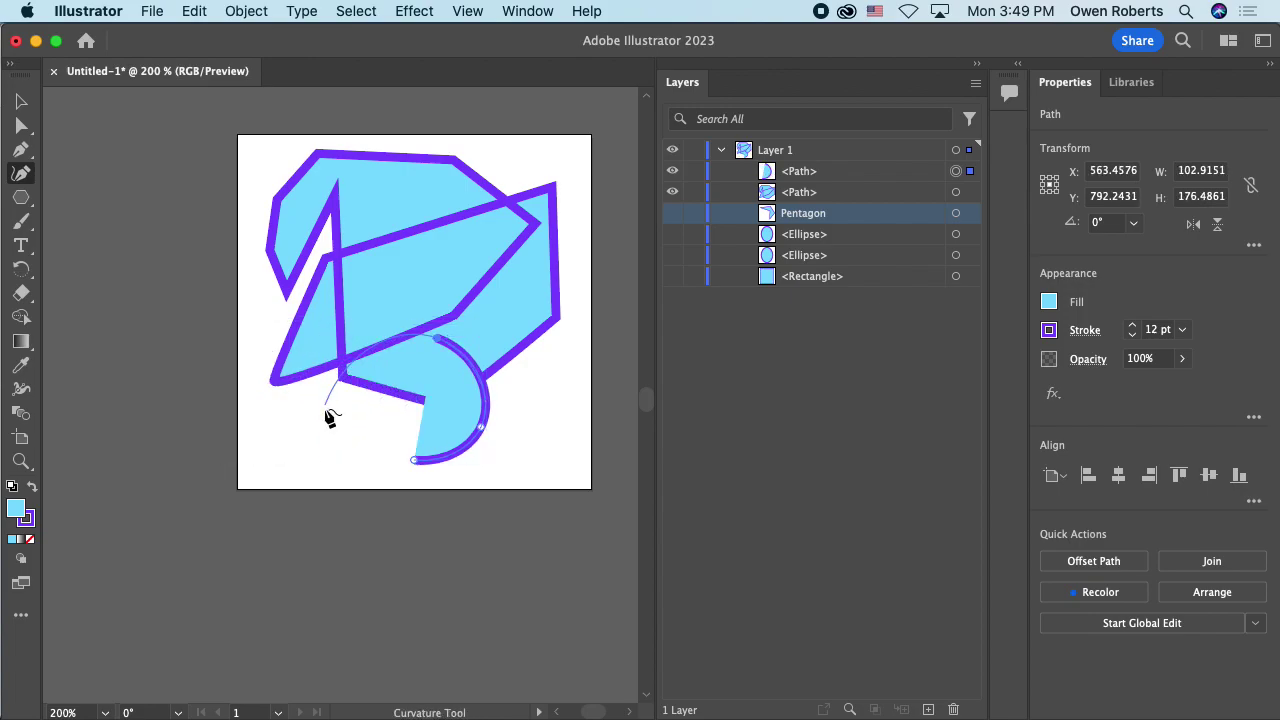
{"action": "key", "text": "super+z"}
{"action": "key", "text": "super+z"}
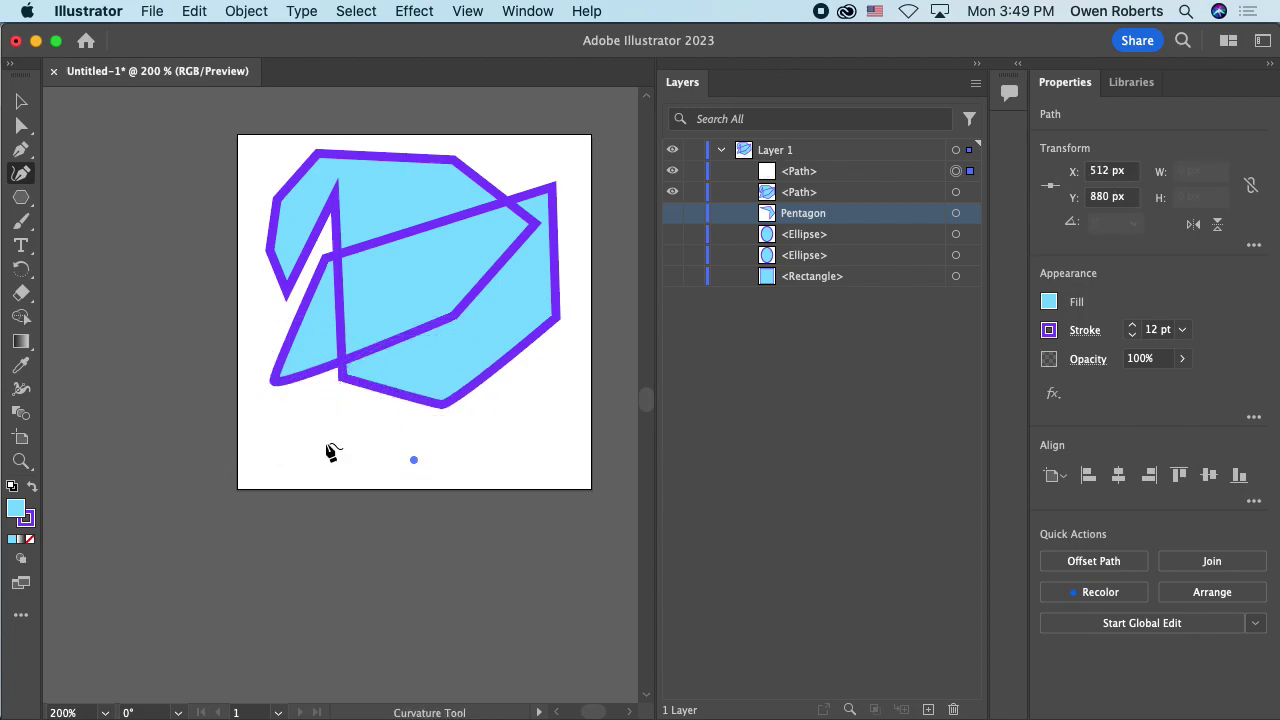
Step: Continue from the remaining anchor to draw a closed, seven-point curved path about 277 x 225 px, with one point dipping inward
{"action": "left_click", "coordinate": [503, 437]}
{"action": "left_click", "coordinate": [525, 360]}
{"action": "left_click", "coordinate": [392, 316]}
{"action": "left_click", "coordinate": [337, 382]}
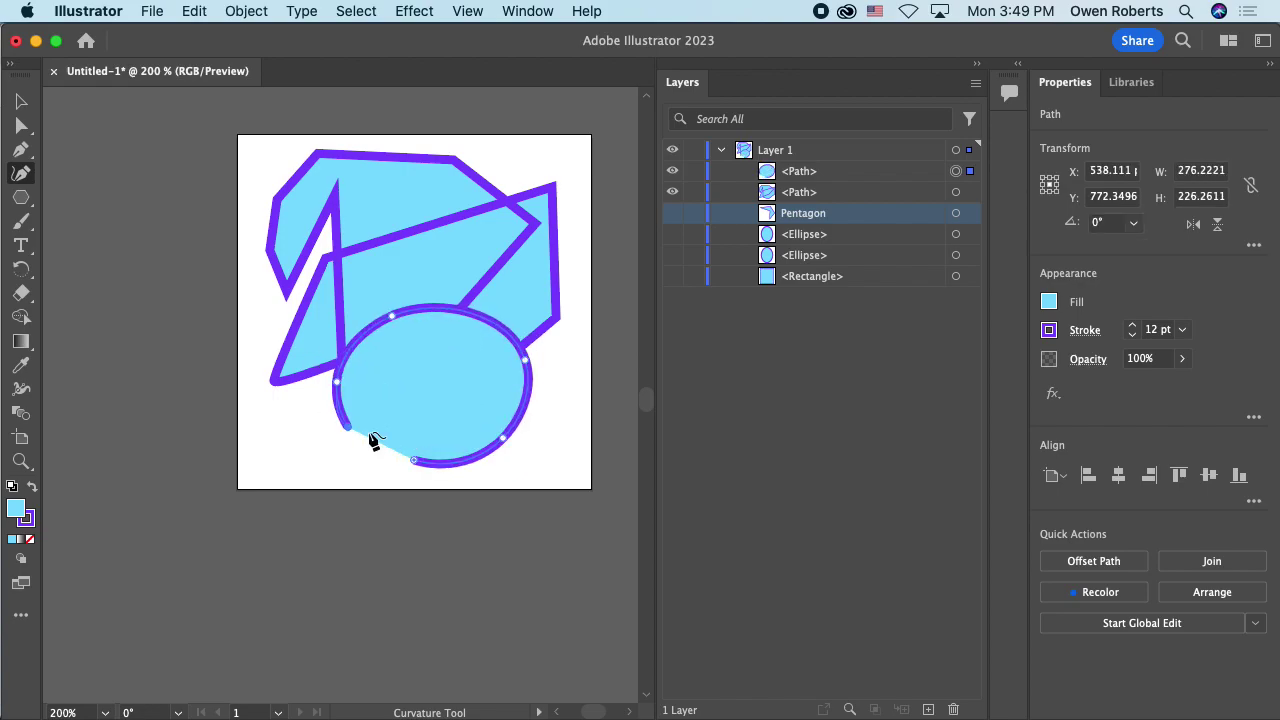
{"action": "left_click", "coordinate": [447, 372]}
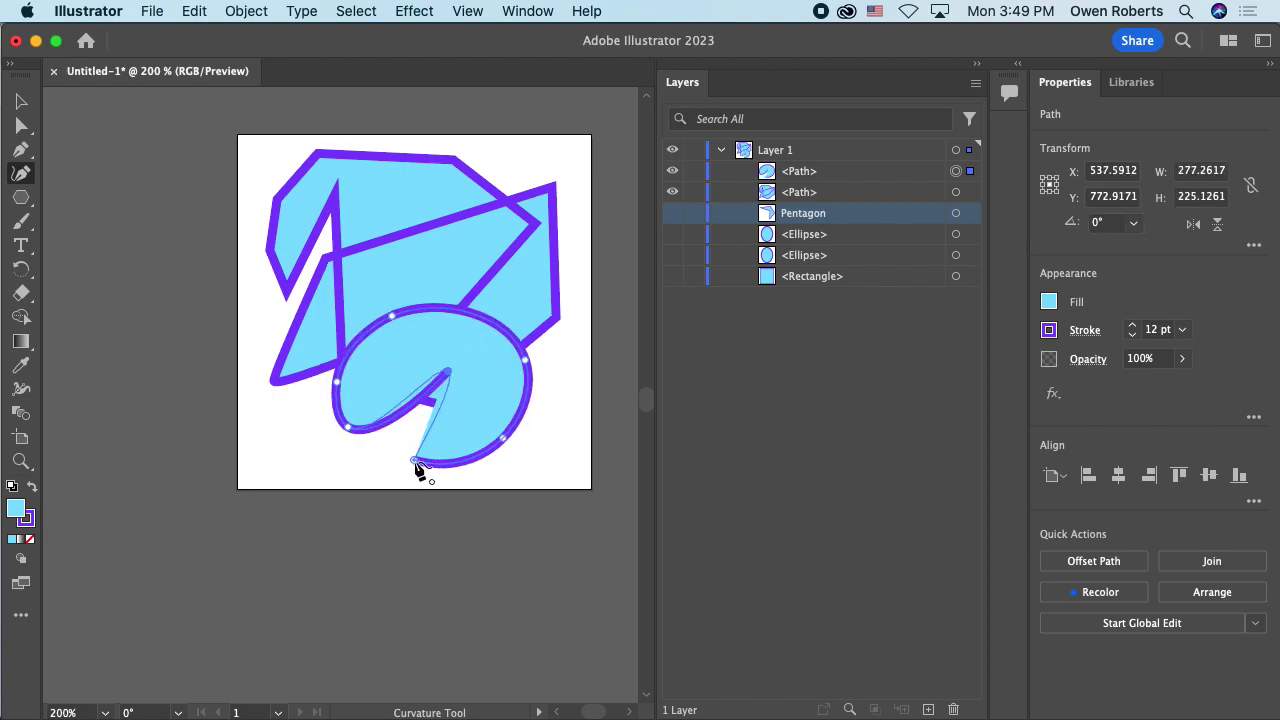
{"action": "left_click", "coordinate": [415, 462]}
Step: Draw an open, six-point curved arch about 405 x 335 px over the existing paths with the Curvature tool
{"action": "left_click", "coordinate": [313, 448]}
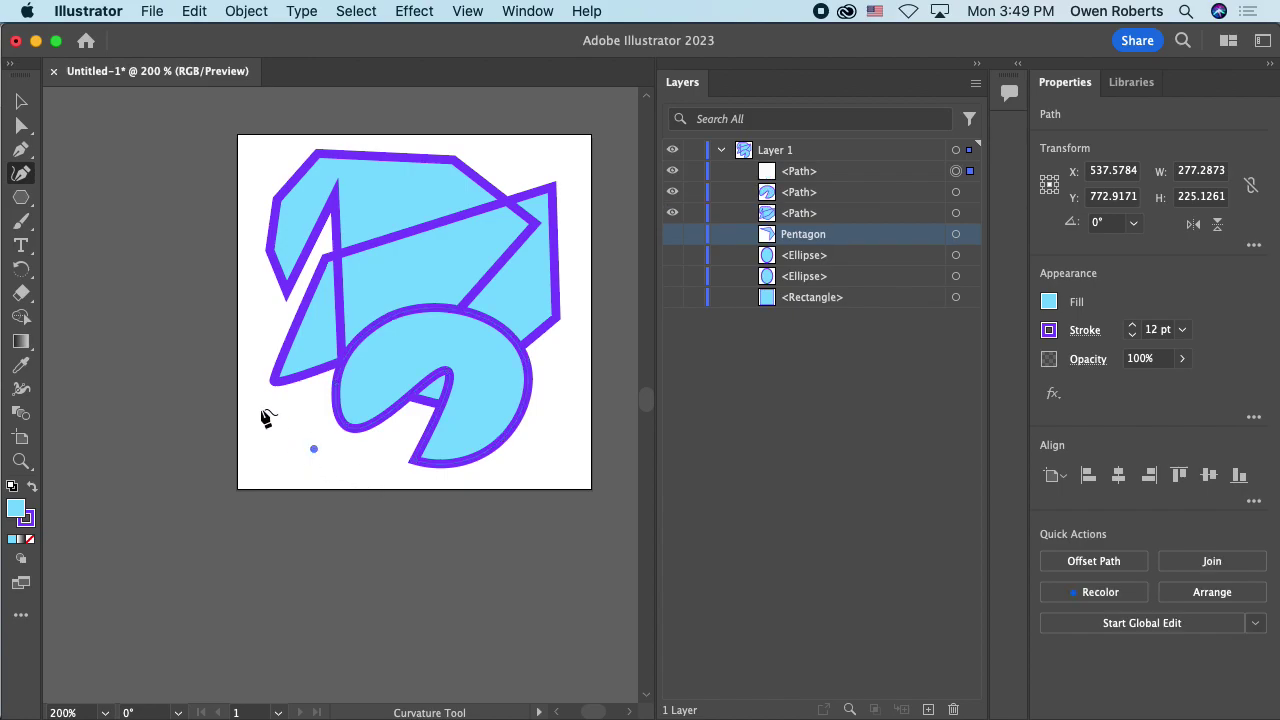
{"action": "left_click", "coordinate": [291, 293]}
{"action": "left_click", "coordinate": [414, 228]}
{"action": "left_click", "coordinate": [547, 237]}
{"action": "left_click", "coordinate": [558, 327]}
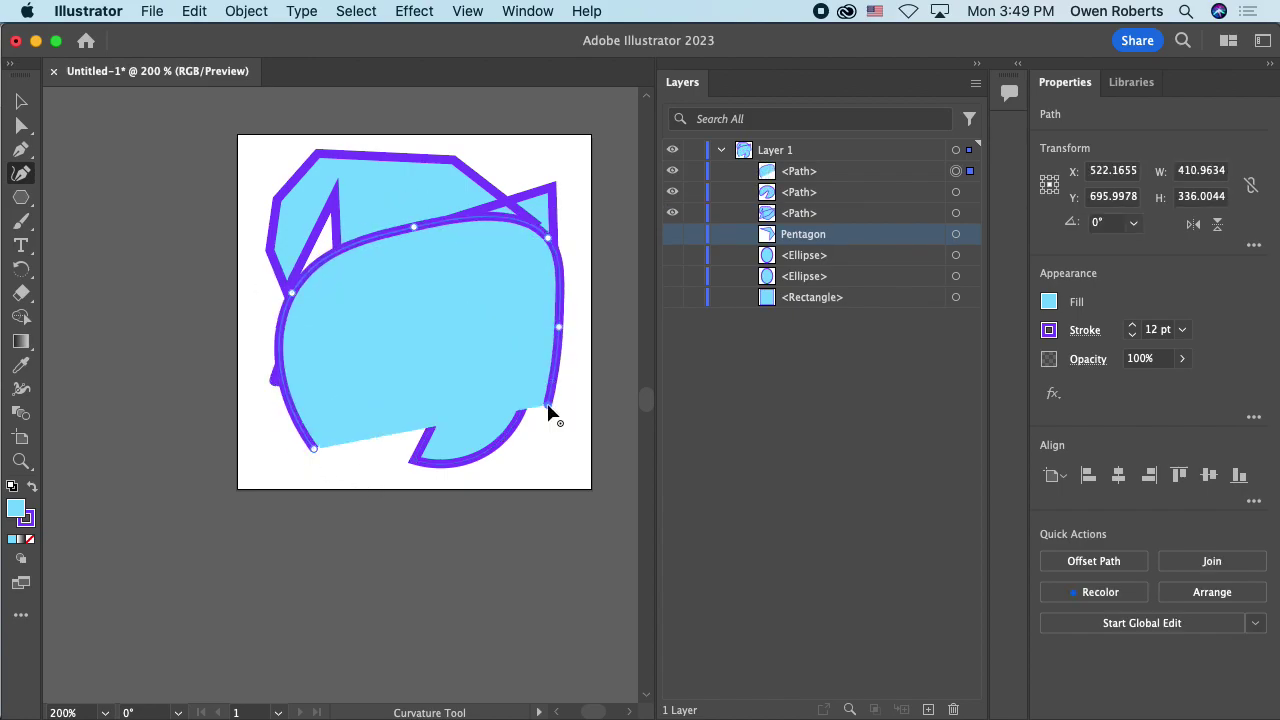
{"action": "left_click", "coordinate": [547, 405]}
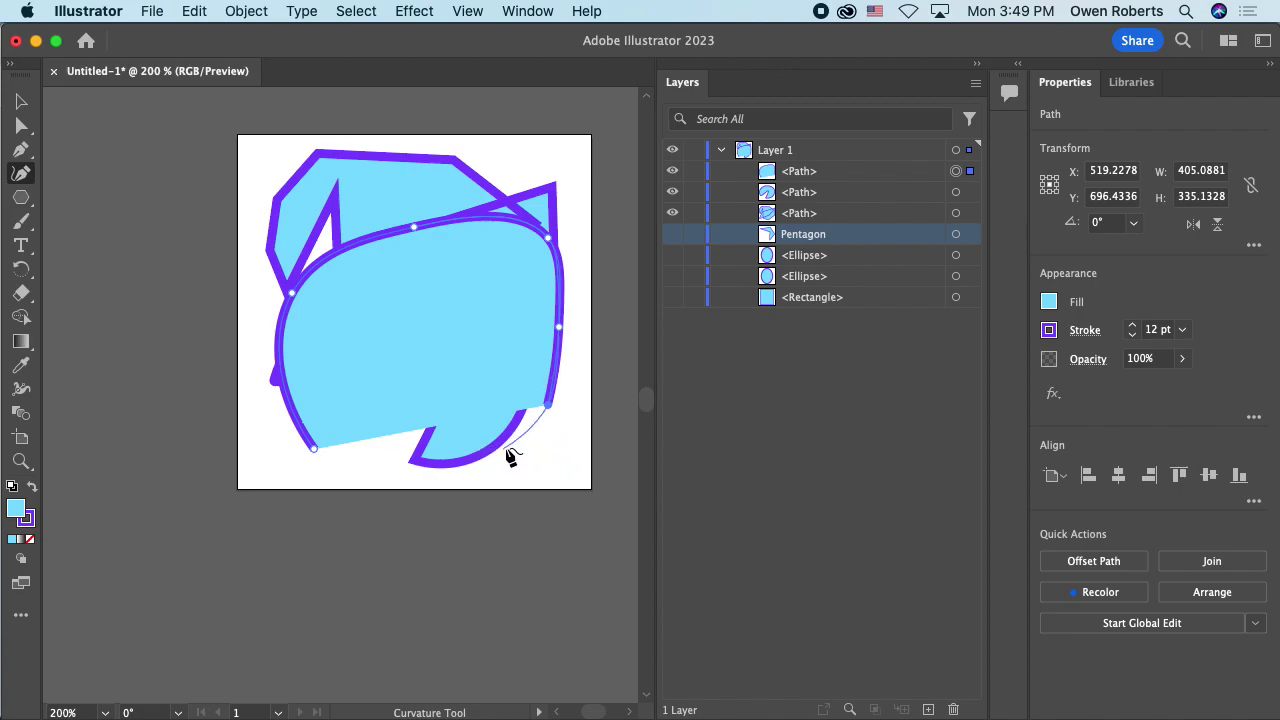
{"action": "key", "text": "Escape"}
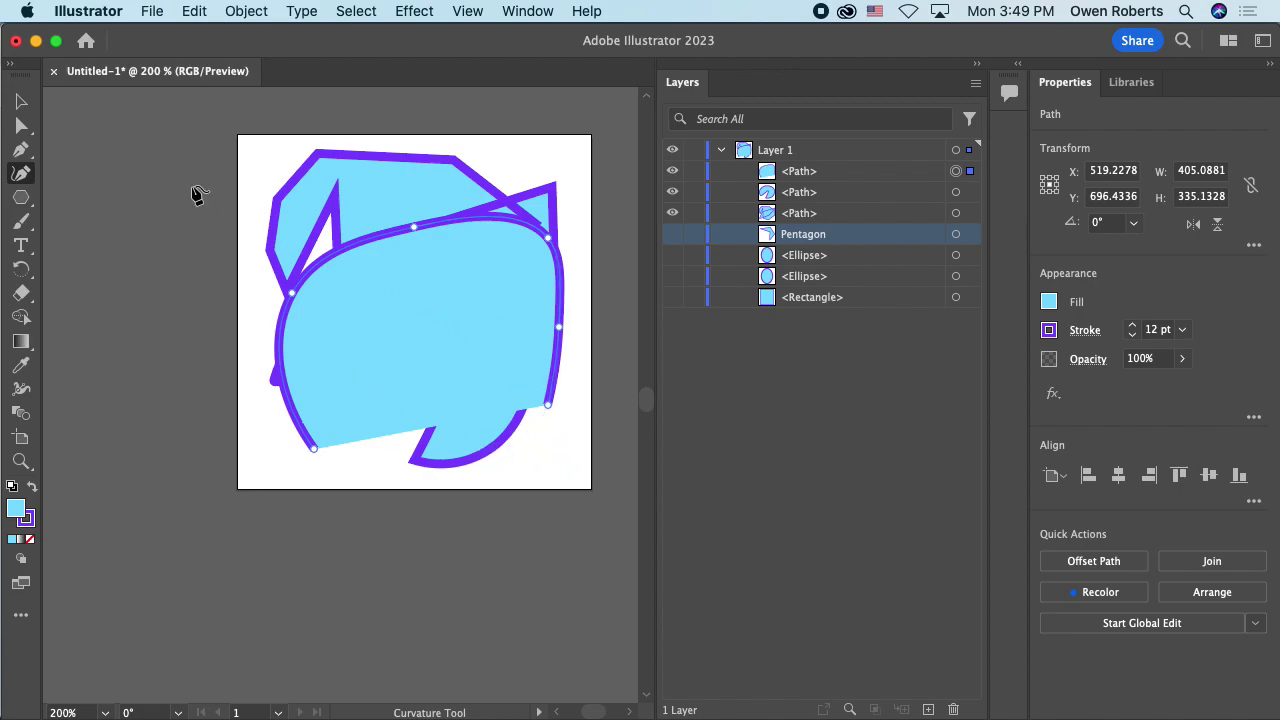
Step: Move the open arch path to about X 506 px, Y 680 px, and hide all three freeform paths
{"action": "left_click", "coordinate": [20, 101]}
{"action": "mouse_move", "coordinate": [407, 324]}
{"action": "left_mouse_down"}
{"action": "mouse_move", "coordinate": [352, 320]}
{"action": "mouse_move", "coordinate": [399, 314]}
{"action": "left_mouse_up"}
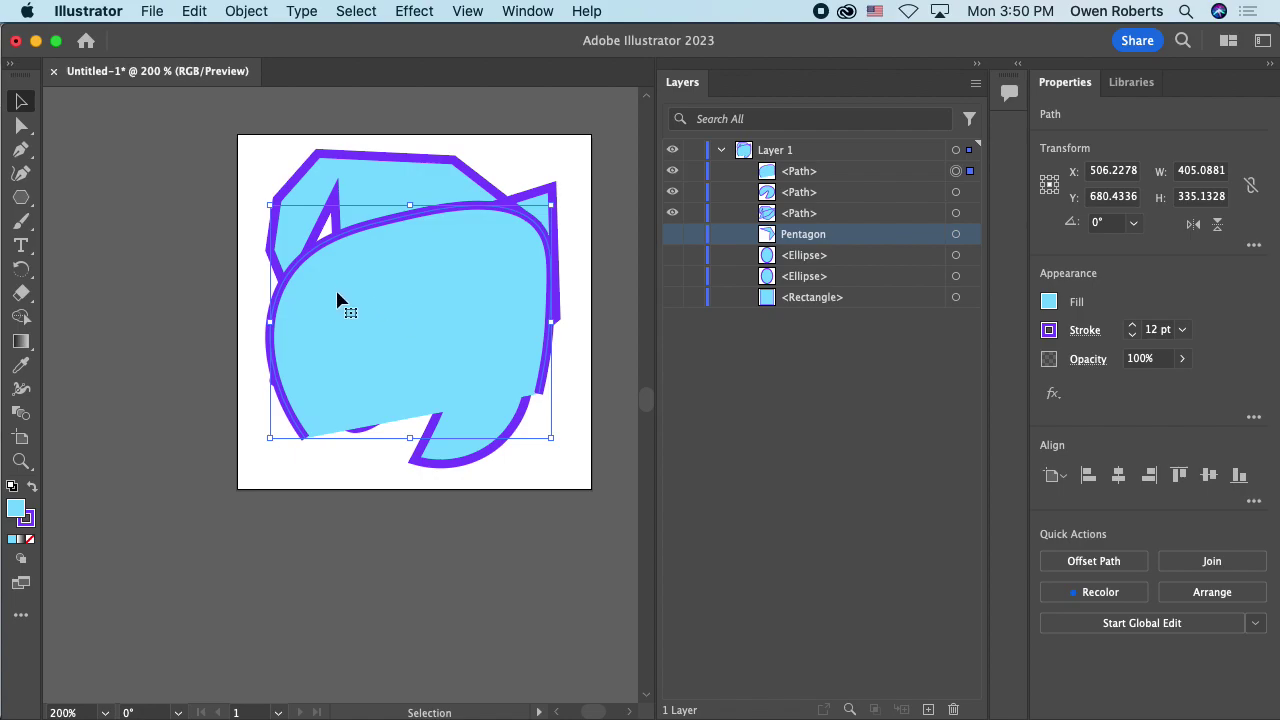
{"action": "left_click_drag", "start_coordinate": [670, 218], "coordinate": [698, 195]}
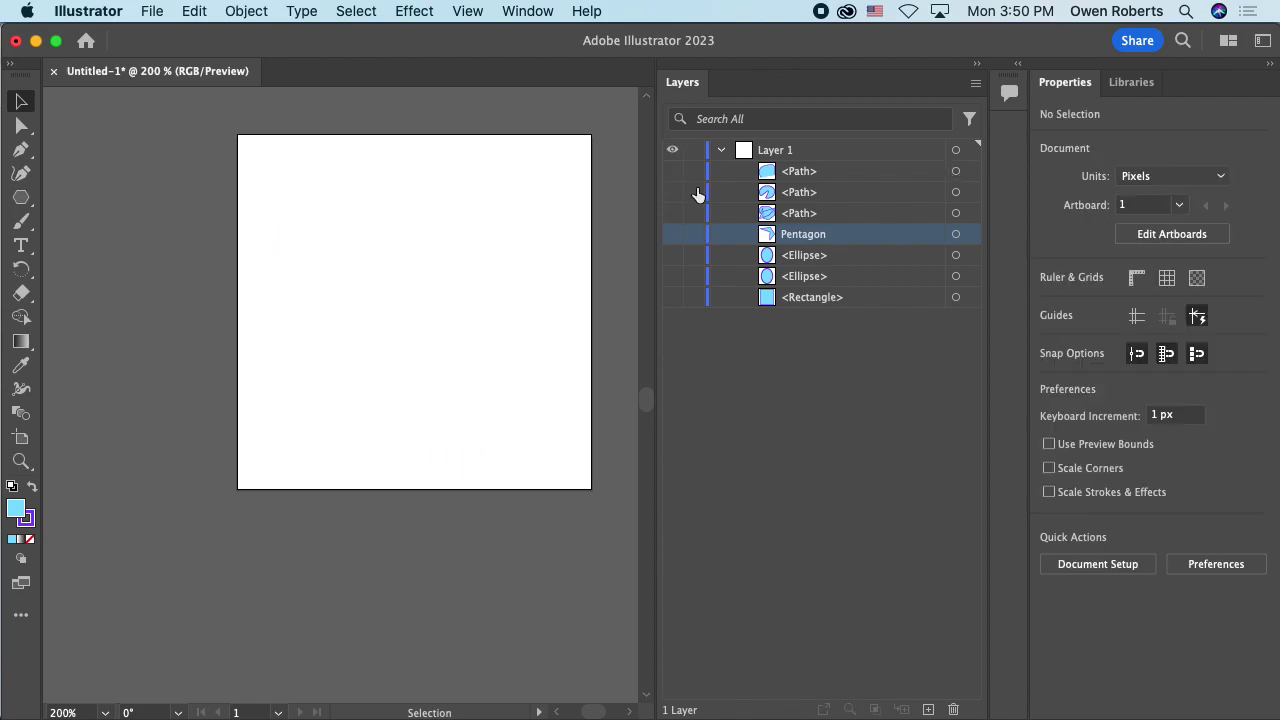
Step: Create an area text frame of 416 x 192 px across the upper artboard containing the text "MMP 100"
{"action": "left_click", "coordinate": [21, 246]}
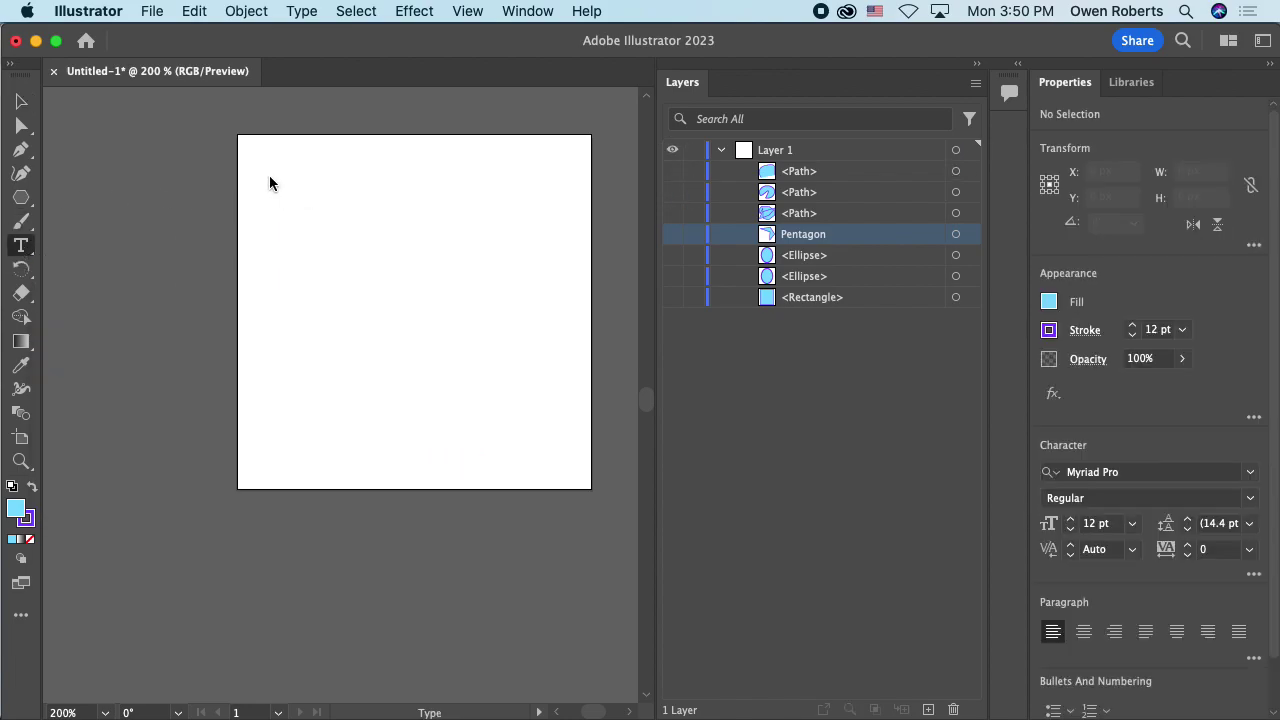
{"action": "left_click_drag", "start_coordinate": [270, 171], "coordinate": [556, 303]}
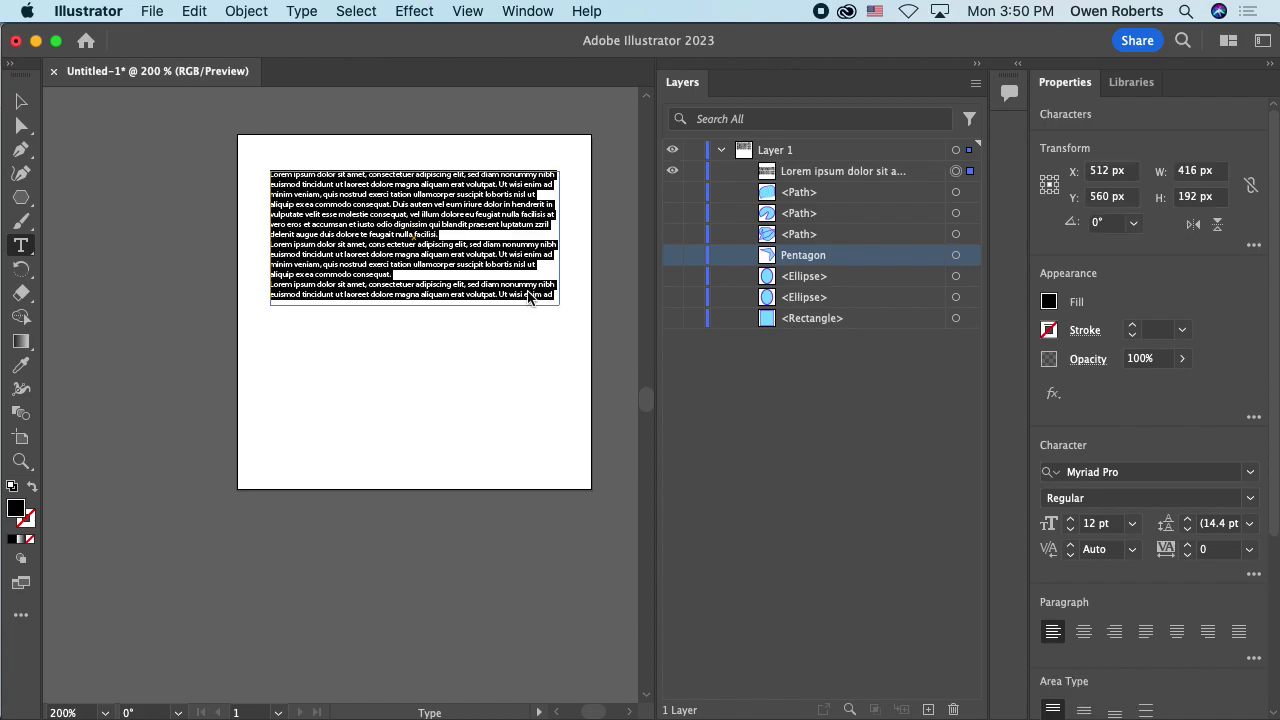
{"action": "type", "text": "MMP 100"}
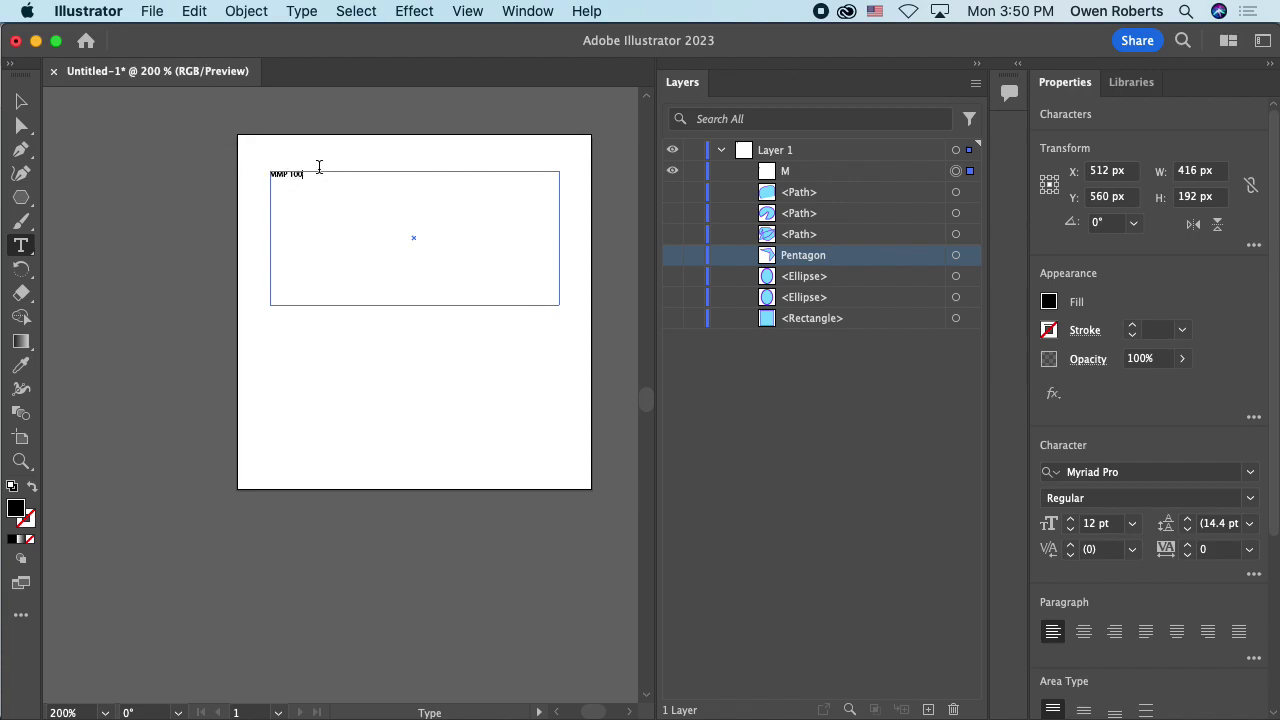
Step: Set the font size of the whole MMP 100 text to 100 pt
{"action": "left_click_drag", "start_coordinate": [305, 183], "coordinate": [272, 174]}
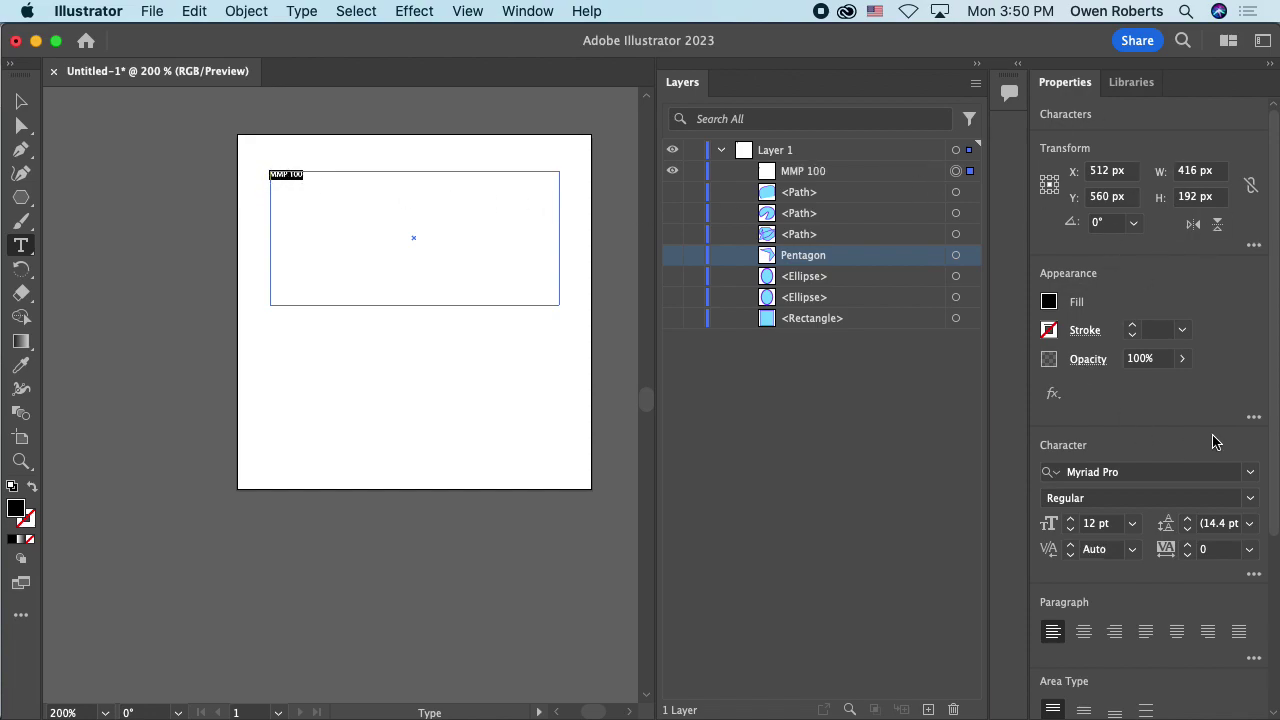
{"action": "scroll", "coordinate": [1140, 312], "scroll_direction": "down", "scroll_amount": 5}
{"action": "scroll", "coordinate": [1140, 300], "scroll_direction": "up", "scroll_amount": 5}
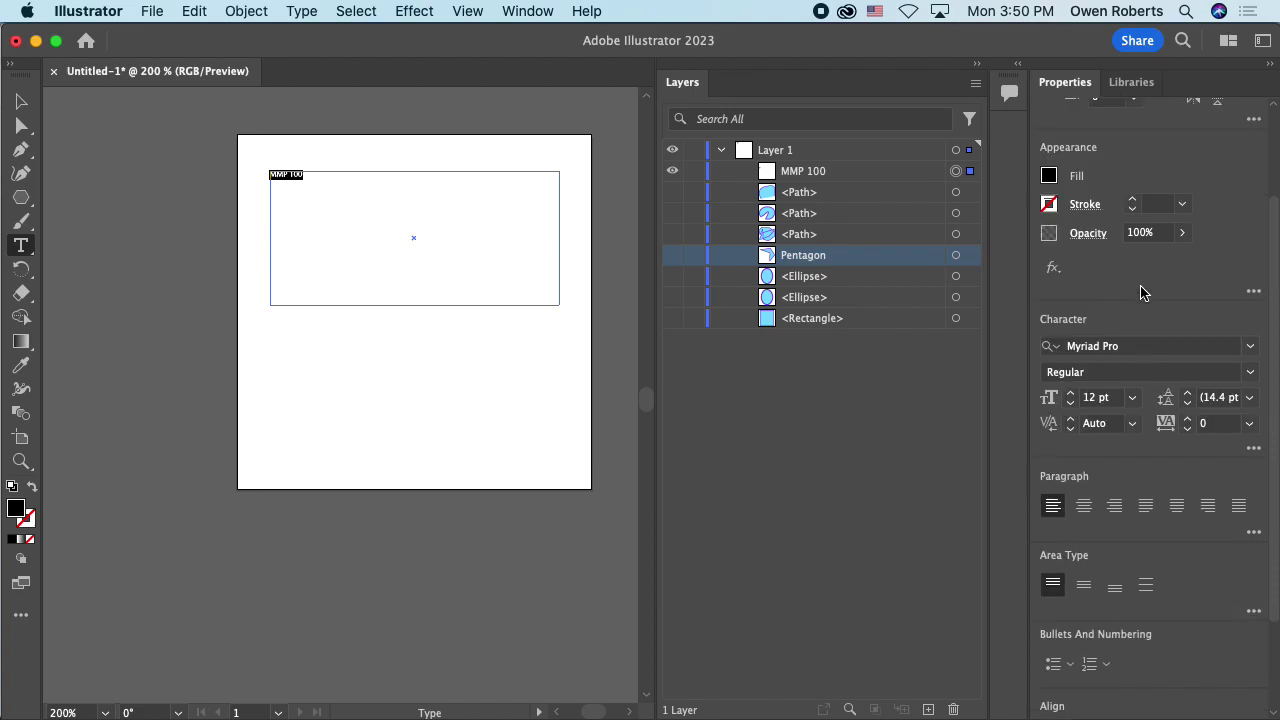
{"action": "scroll", "coordinate": [1142, 302], "scroll_direction": "down", "scroll_amount": 2}
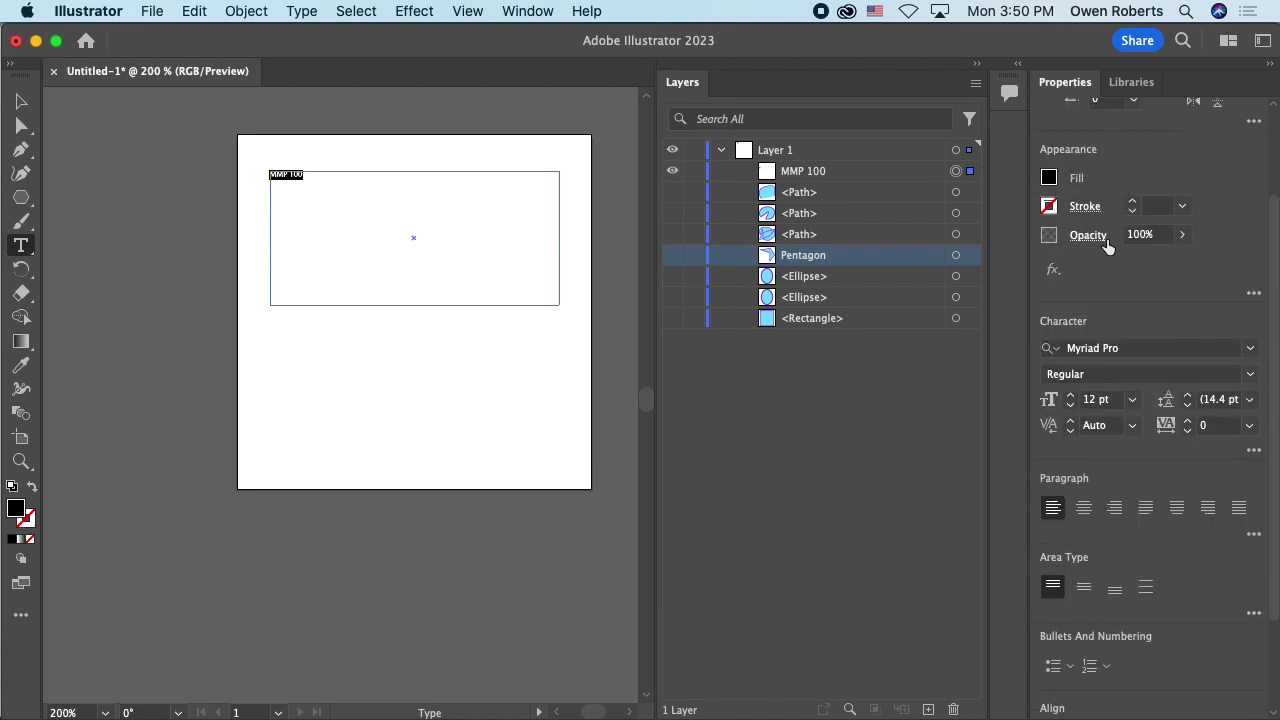
{"action": "scroll", "coordinate": [1107, 247], "scroll_direction": "down", "scroll_amount": 2}
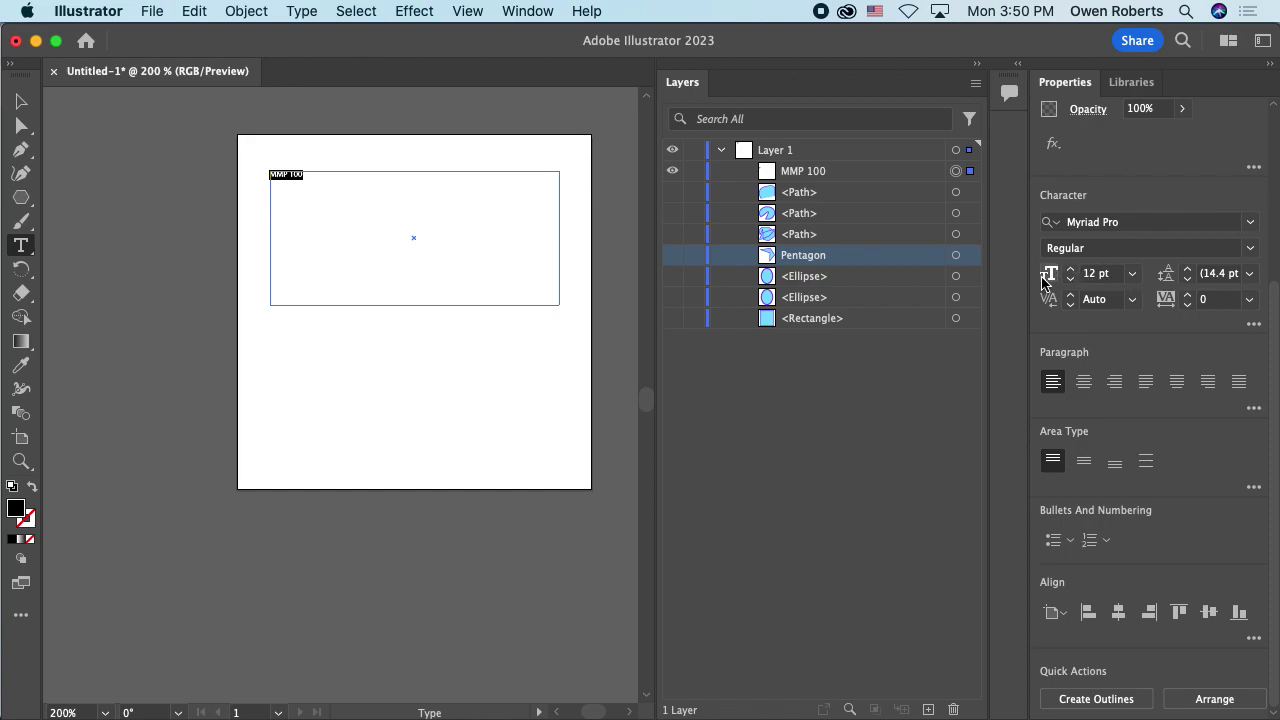
{"action": "left_click", "coordinate": [1070, 268]}
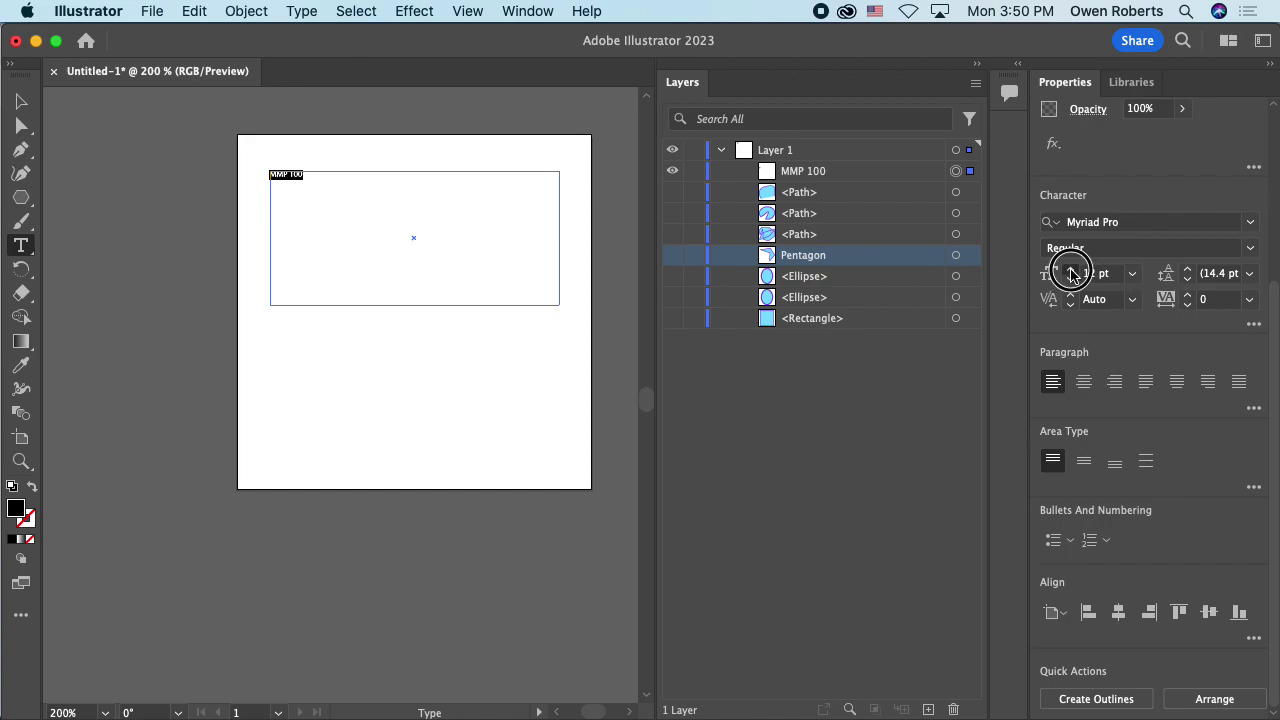
{"action": "left_click", "coordinate": [1070, 268]}
{"action": "left_click", "coordinate": [1070, 268]}
{"action": "left_click", "coordinate": [1070, 268]}
{"action": "left_click", "coordinate": [1070, 268]}
{"action": "left_click", "coordinate": [1070, 268]}
{"action": "left_click", "coordinate": [1070, 268]}
{"action": "left_click", "coordinate": [1070, 268]}
{"action": "left_click", "coordinate": [1070, 268]}
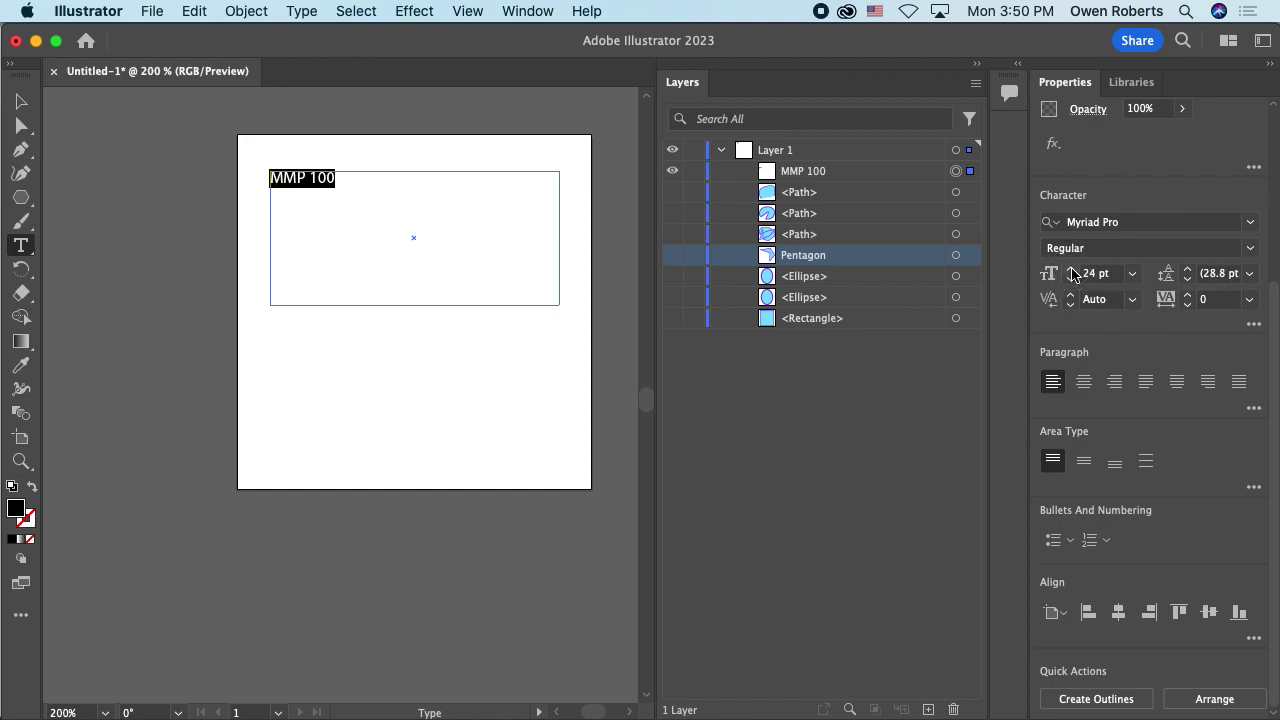
{"action": "left_click", "coordinate": [1070, 268]}
{"action": "left_click", "coordinate": [1070, 268]}
{"action": "left_click", "coordinate": [1070, 268]}
{"action": "left_click", "coordinate": [1134, 274]}
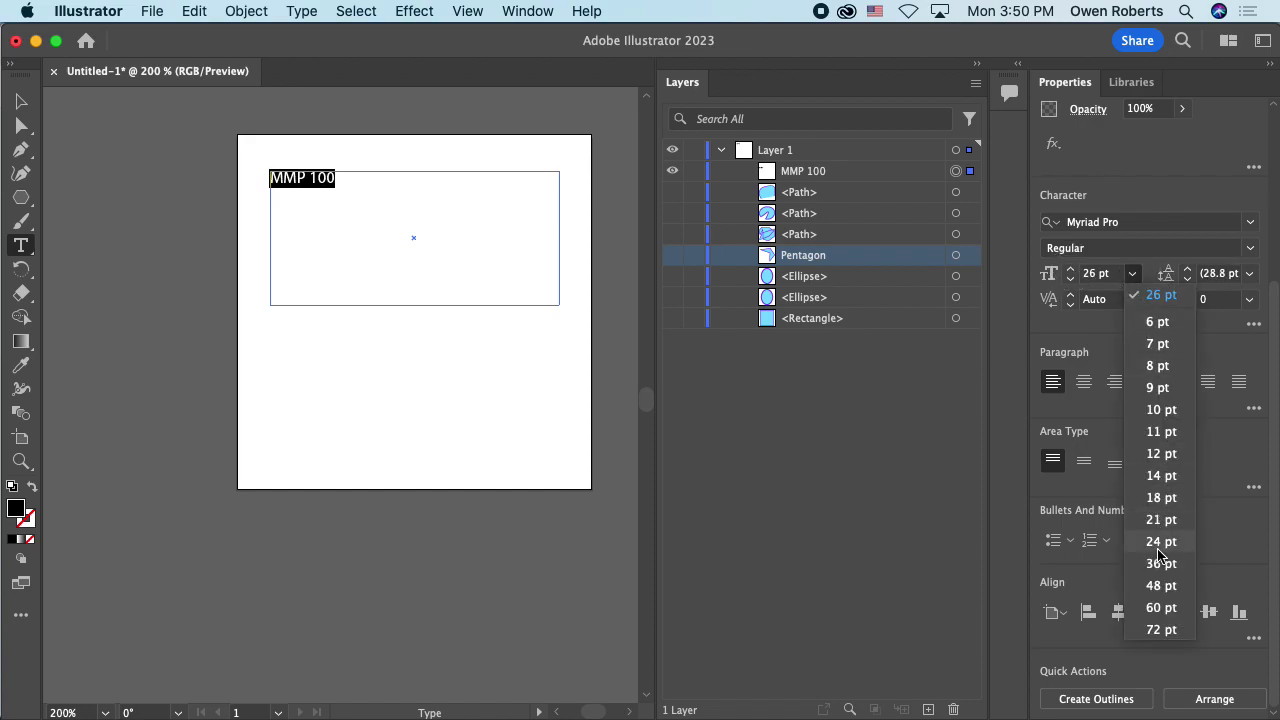
{"action": "left_click", "coordinate": [1160, 629]}
{"action": "left_click", "coordinate": [1110, 280]}
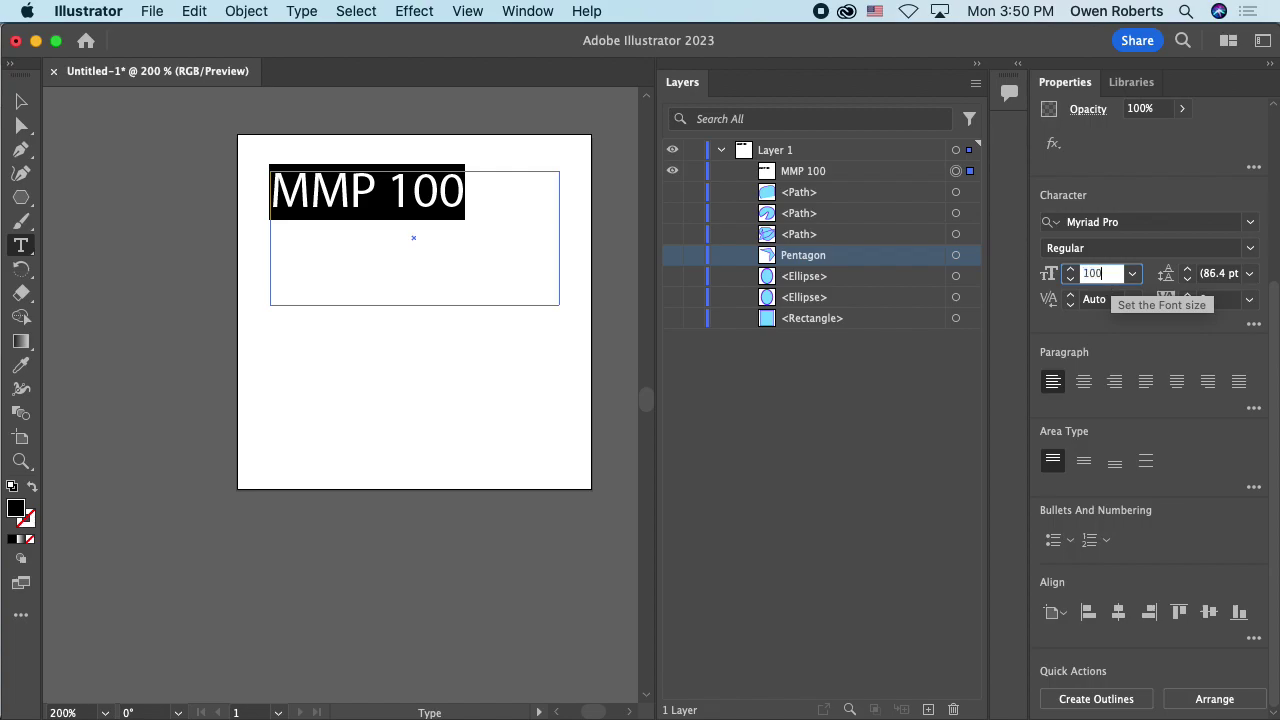
{"action": "key", "text": "Return"}
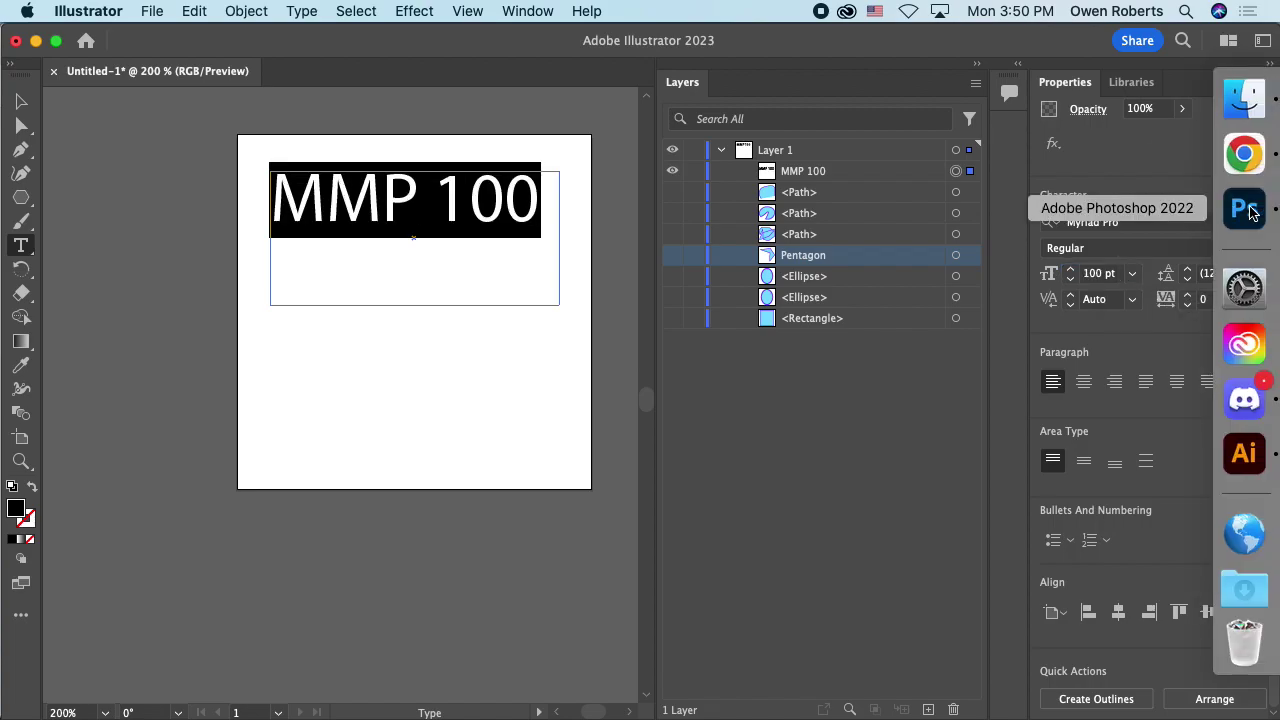
Step: Browse the font previews and apply the Ayuthaya font to the MMP 100 text
{"action": "left_click", "coordinate": [1249, 222]}
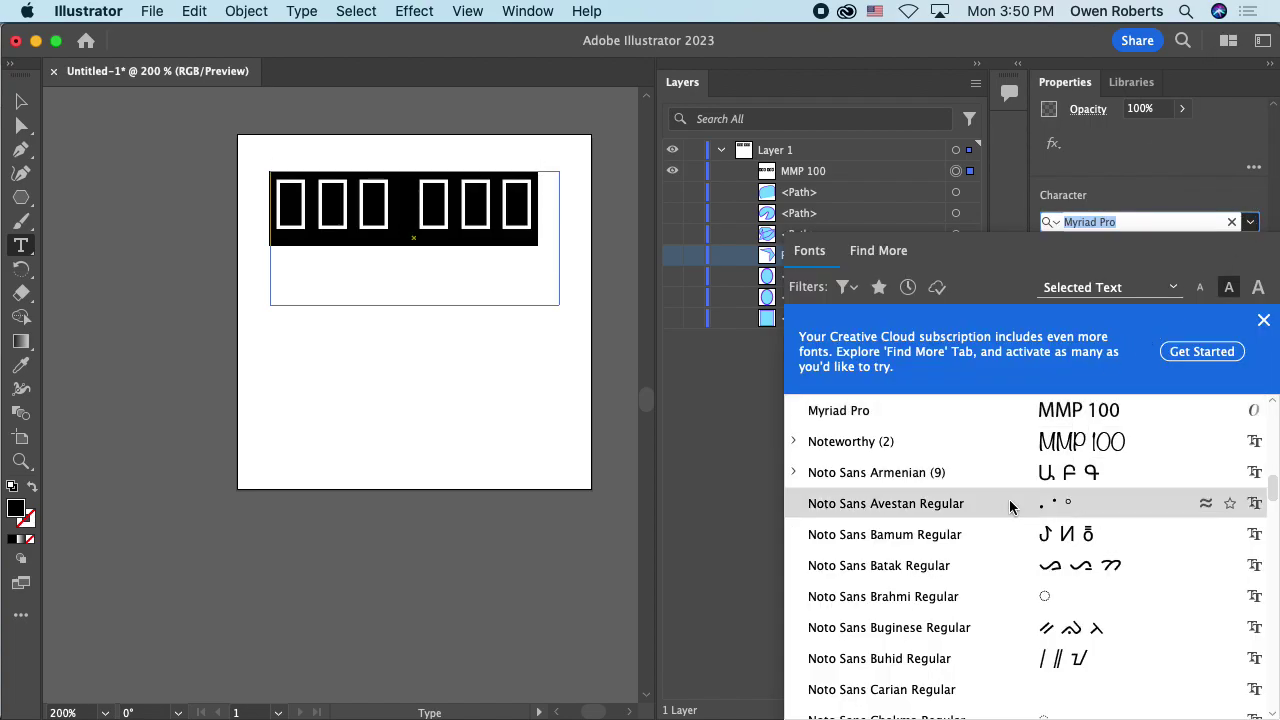
{"action": "scroll", "coordinate": [970, 482], "scroll_direction": "down", "scroll_amount": 20}
{"action": "scroll", "coordinate": [970, 482], "scroll_direction": "up", "scroll_amount": 15}
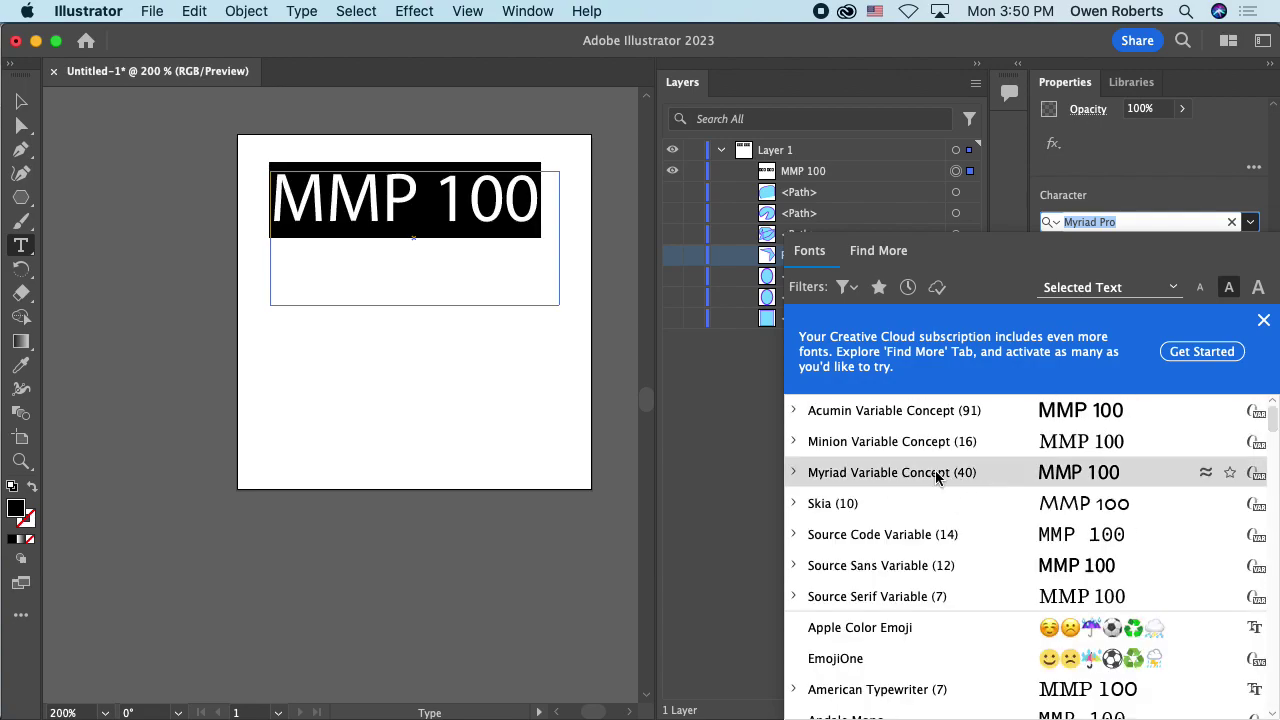
{"action": "scroll", "coordinate": [937, 478], "scroll_direction": "down", "scroll_amount": 2}
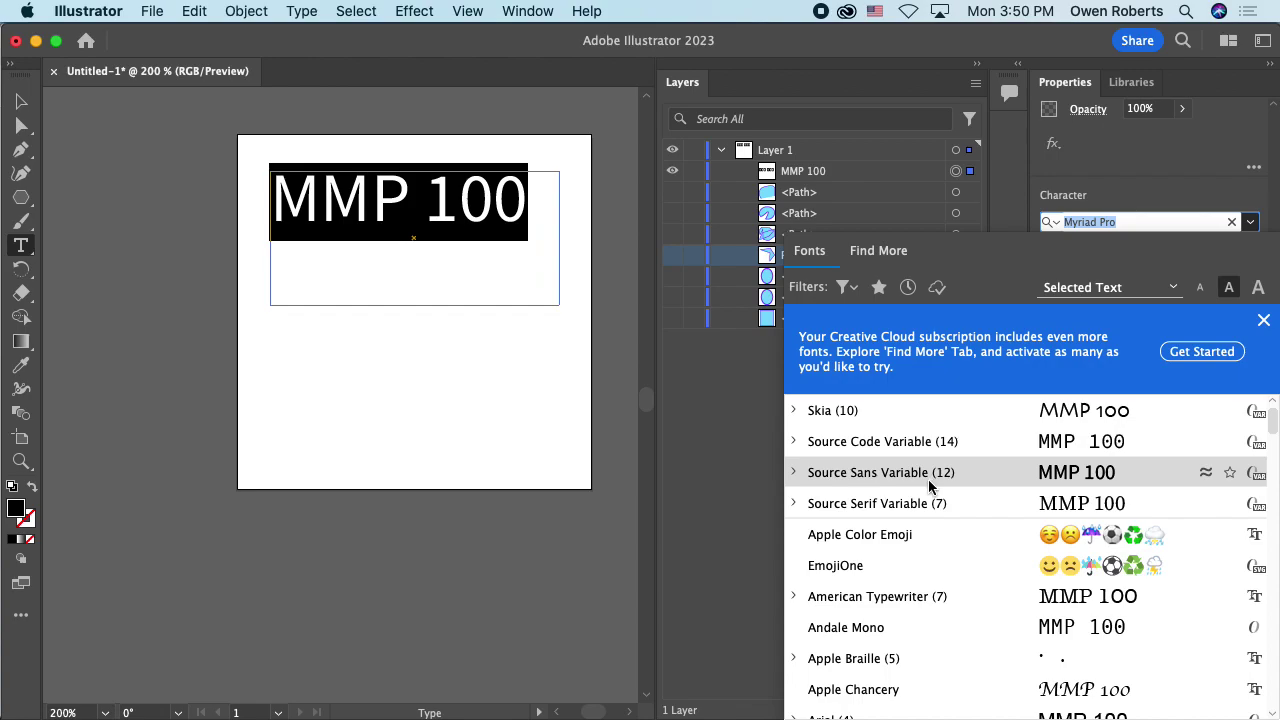
{"action": "scroll", "coordinate": [930, 468], "scroll_direction": "down", "scroll_amount": 1}
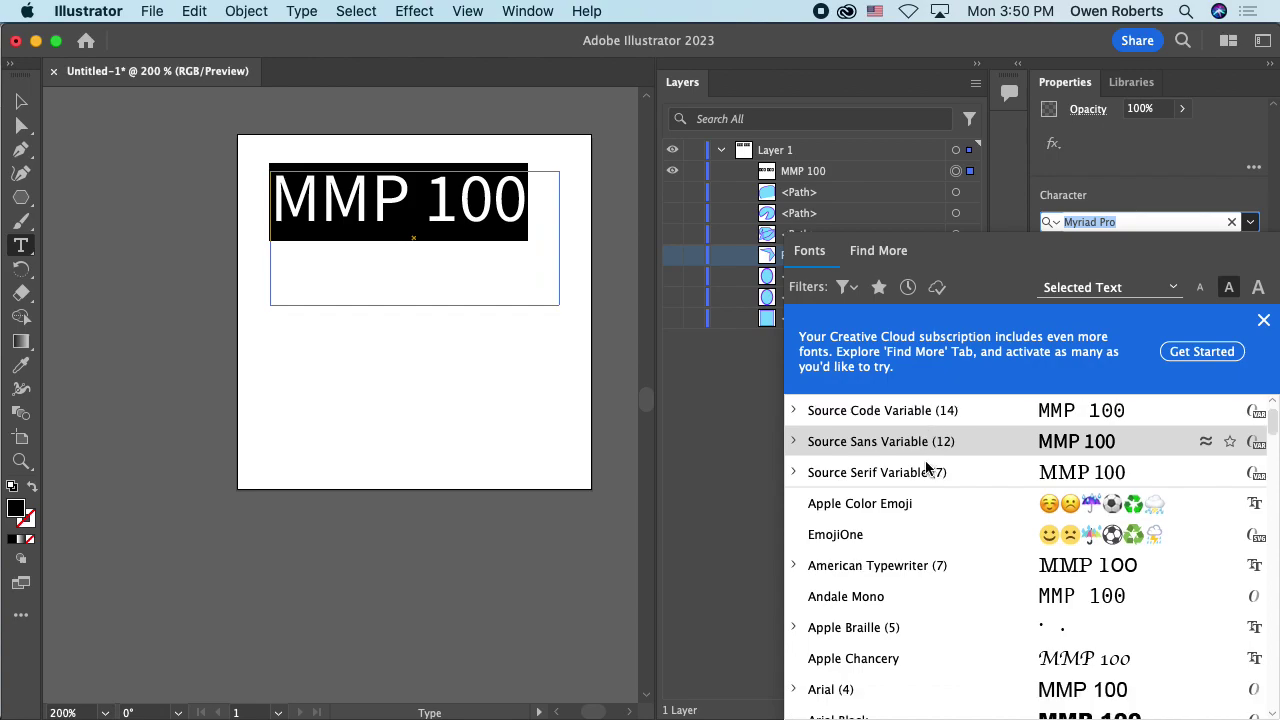
{"action": "scroll", "coordinate": [930, 468], "scroll_direction": "down", "scroll_amount": 1}
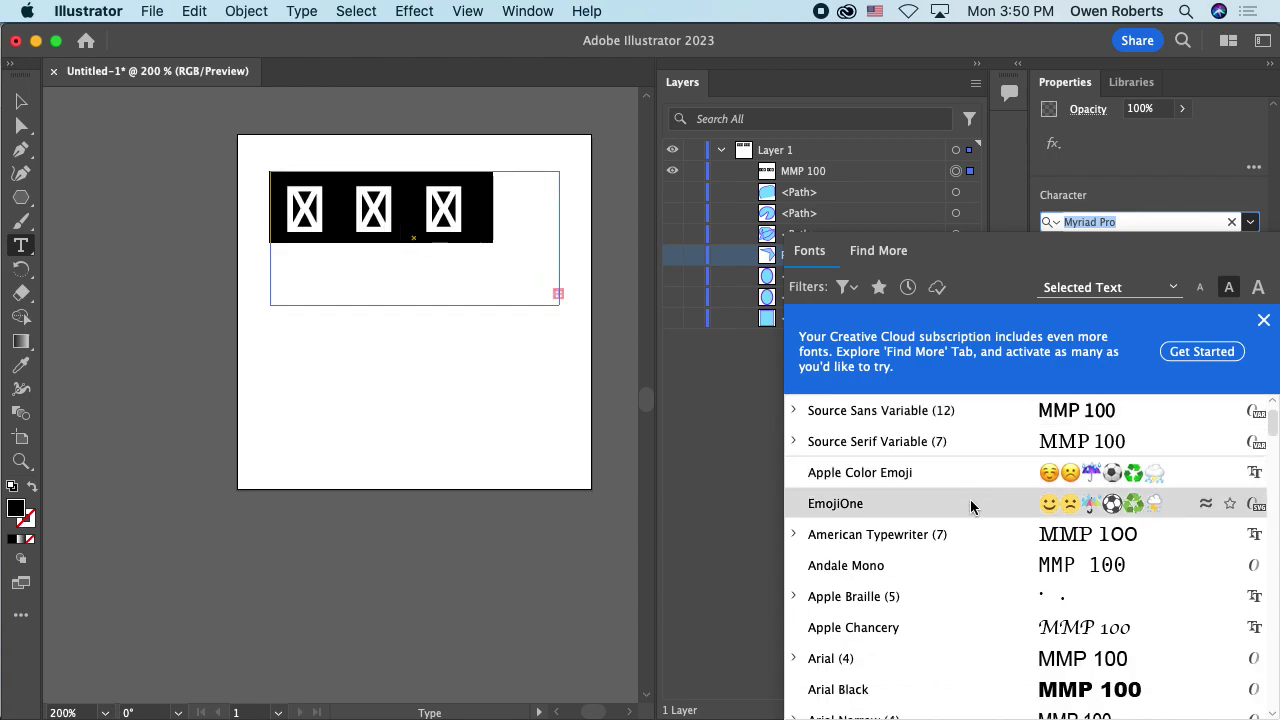
{"action": "scroll", "coordinate": [972, 540], "scroll_direction": "down", "scroll_amount": 2}
{"action": "scroll", "coordinate": [973, 540], "scroll_direction": "down", "scroll_amount": 9}
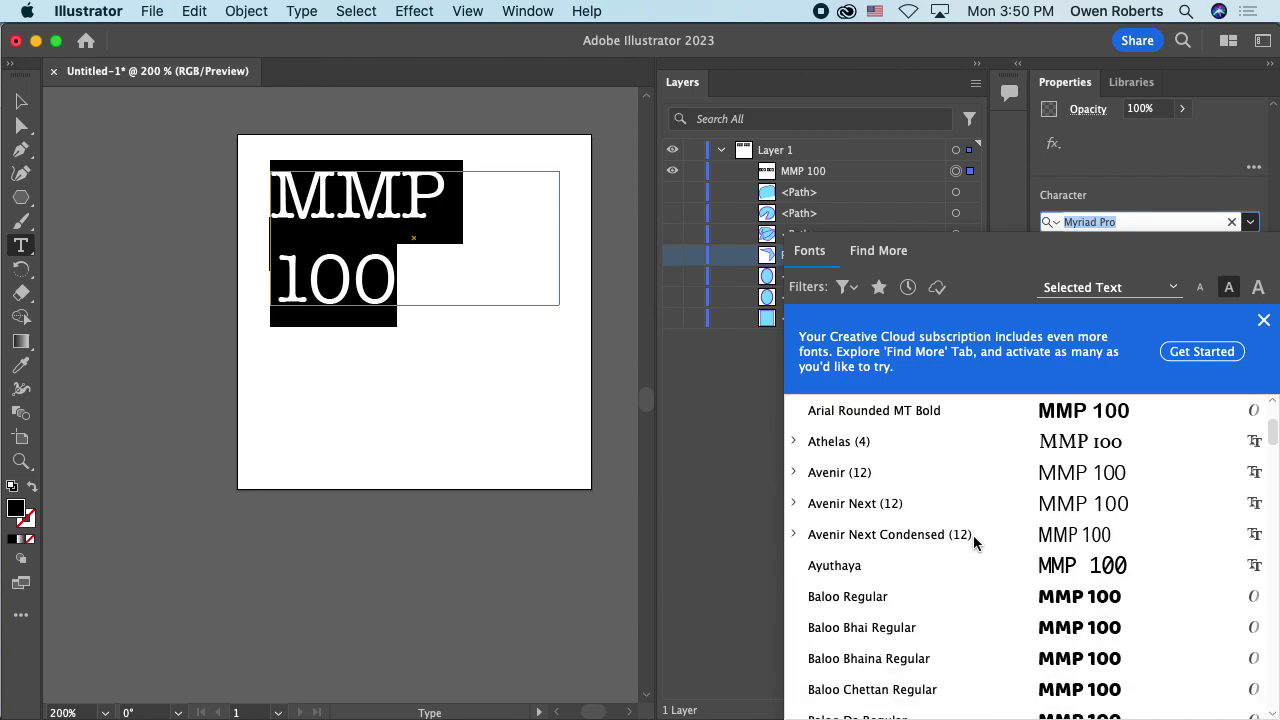
{"action": "left_click", "coordinate": [905, 567]}
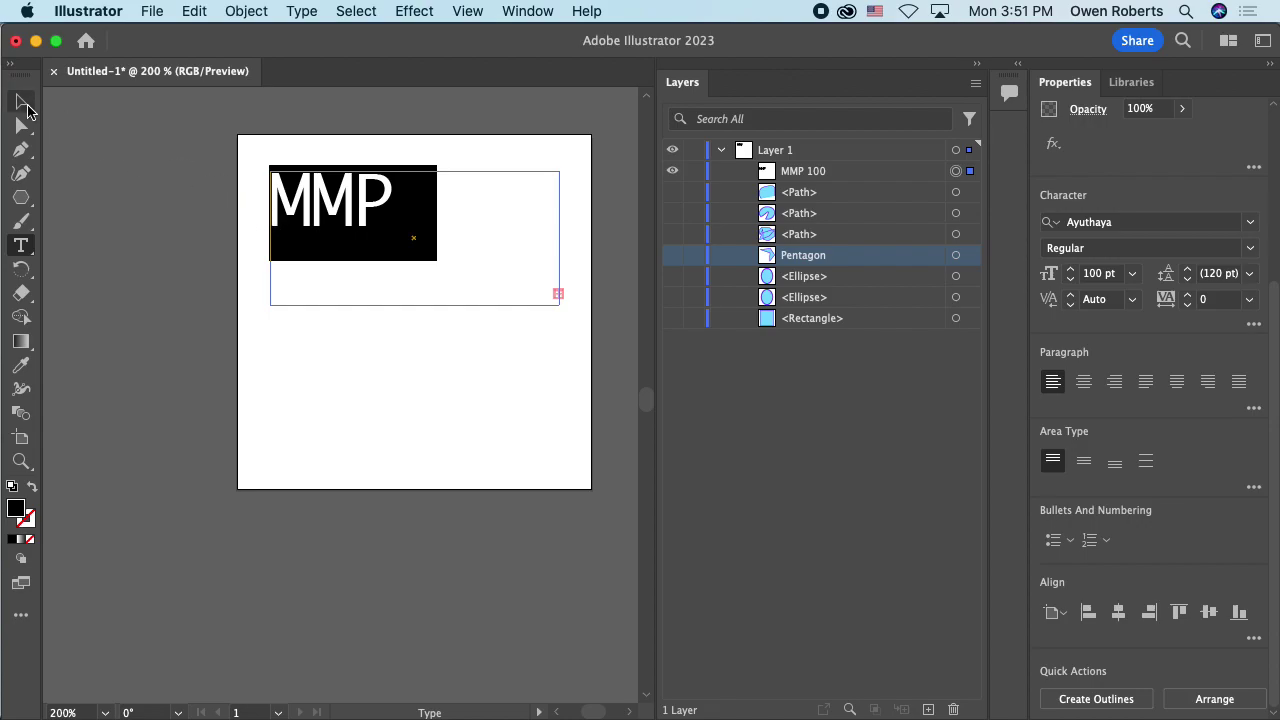
Step: Enlarge the text frame to fit MMP 100 on one line and move it down until it meets the artboard's right edge
{"action": "left_click", "coordinate": [22, 103]}
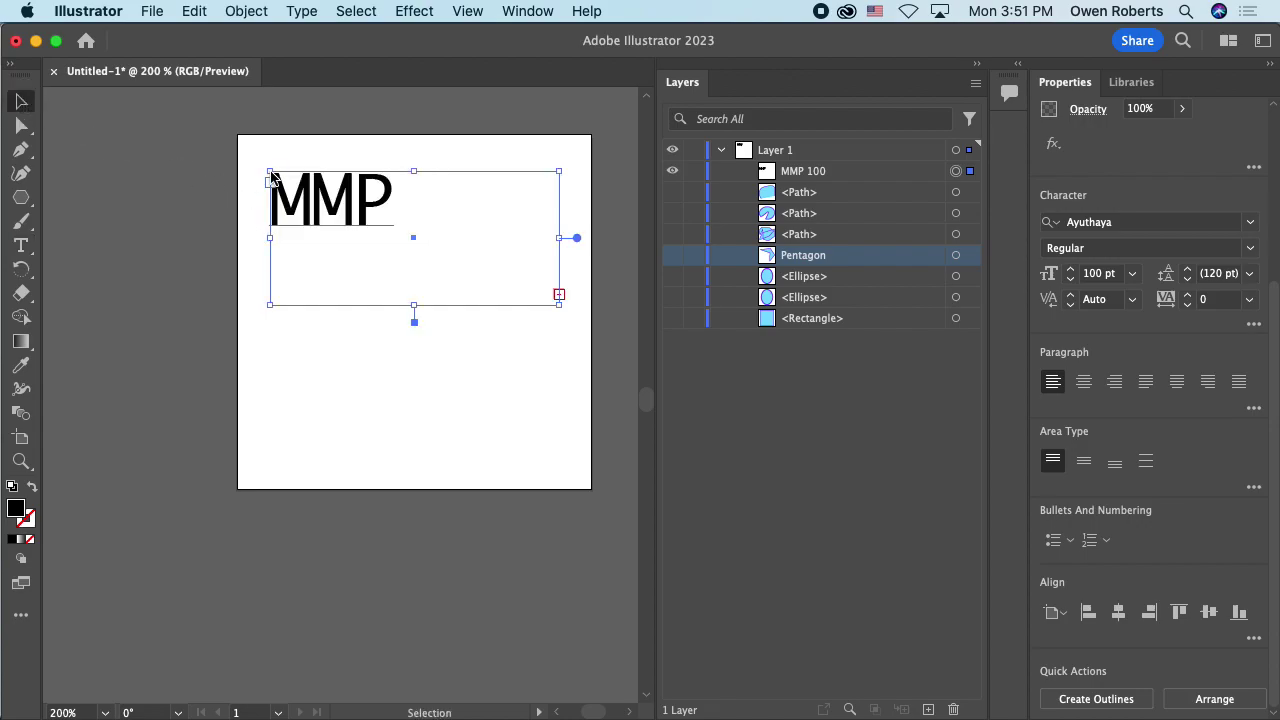
{"action": "left_click_drag", "start_coordinate": [271, 176], "coordinate": [229, 163]}
{"action": "left_click_drag", "start_coordinate": [299, 190], "coordinate": [335, 245]}
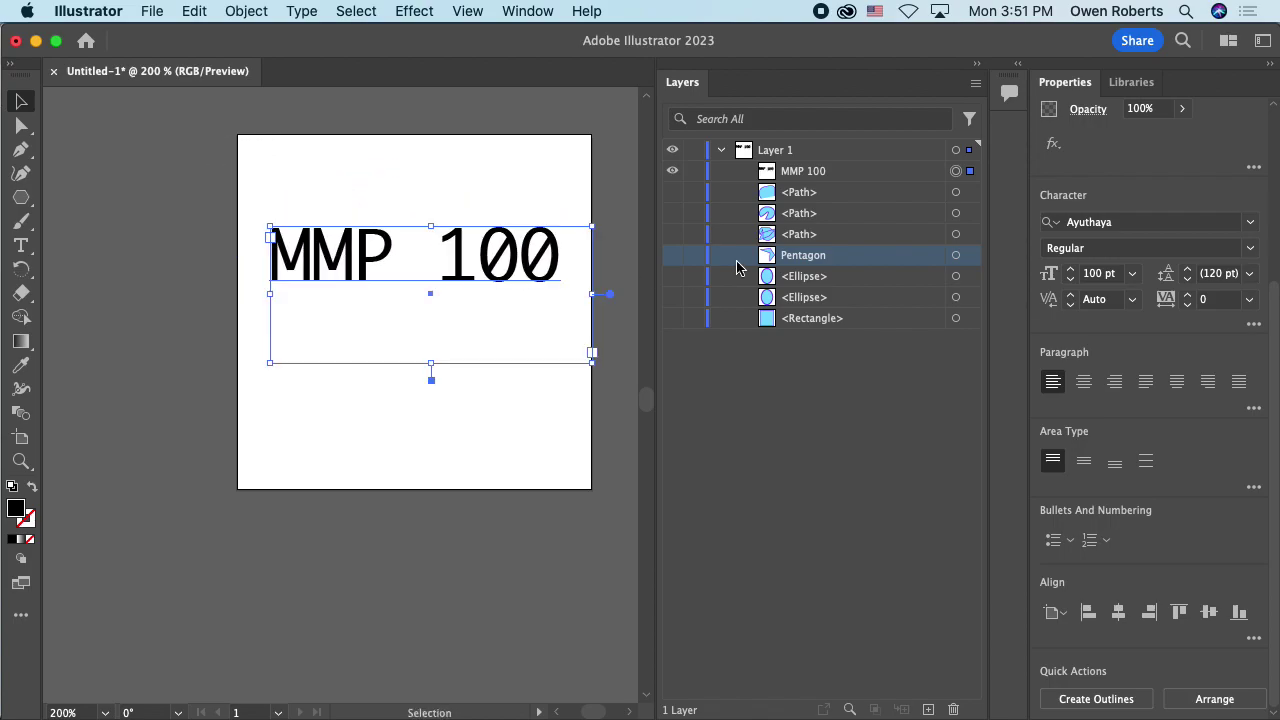
Step: Center the MMP 100 text within its frame and view the additional paragraph and alignment options
{"action": "left_click", "coordinate": [1083, 383]}
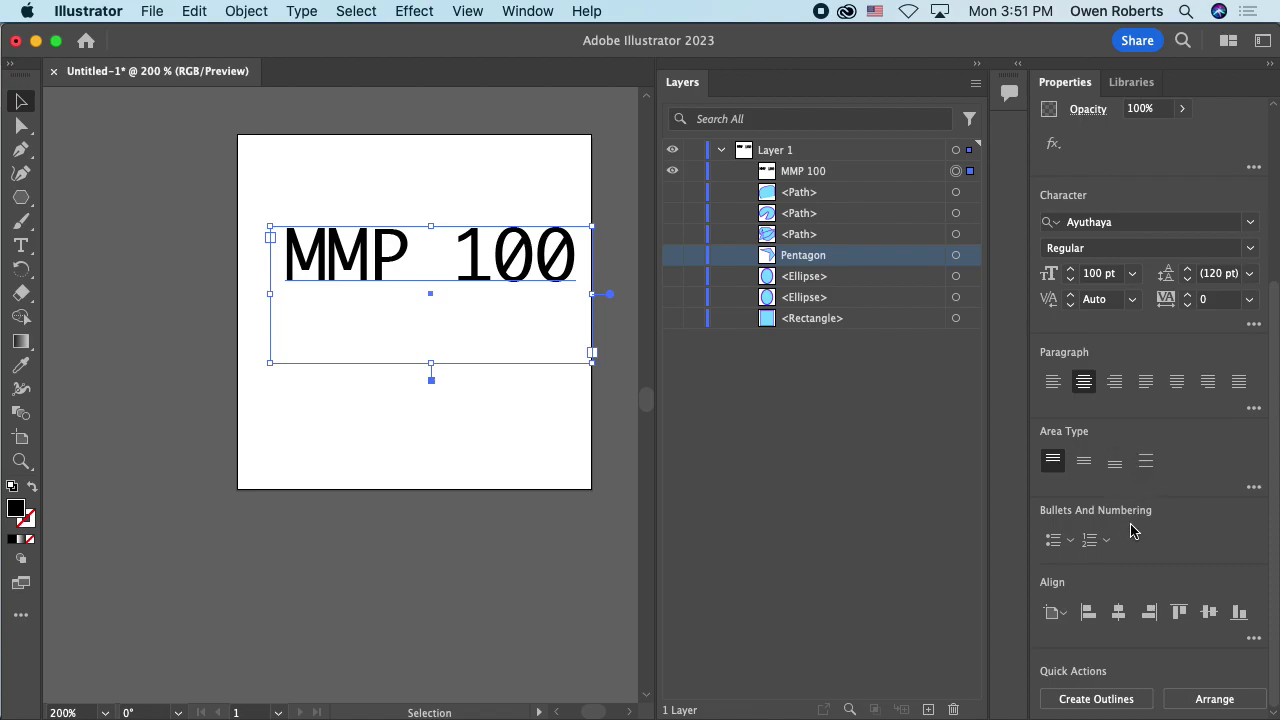
{"action": "left_click", "coordinate": [1253, 409]}
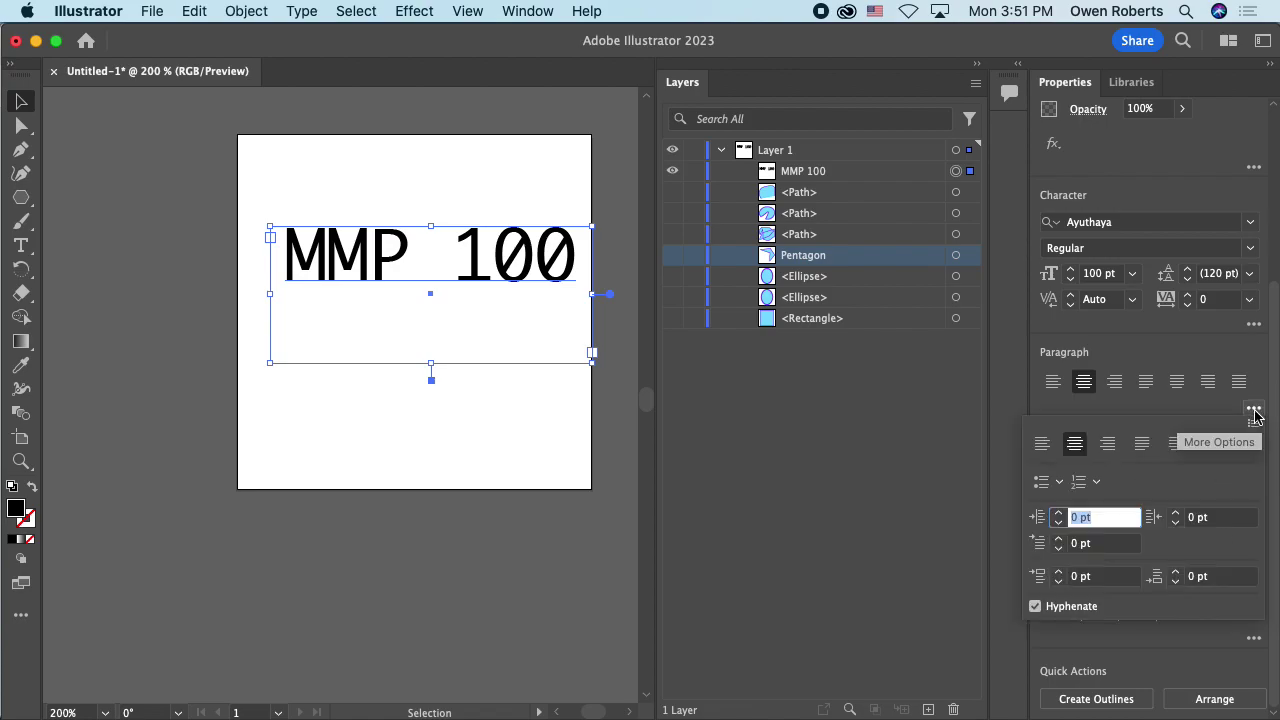
{"action": "left_click", "coordinate": [1254, 411]}
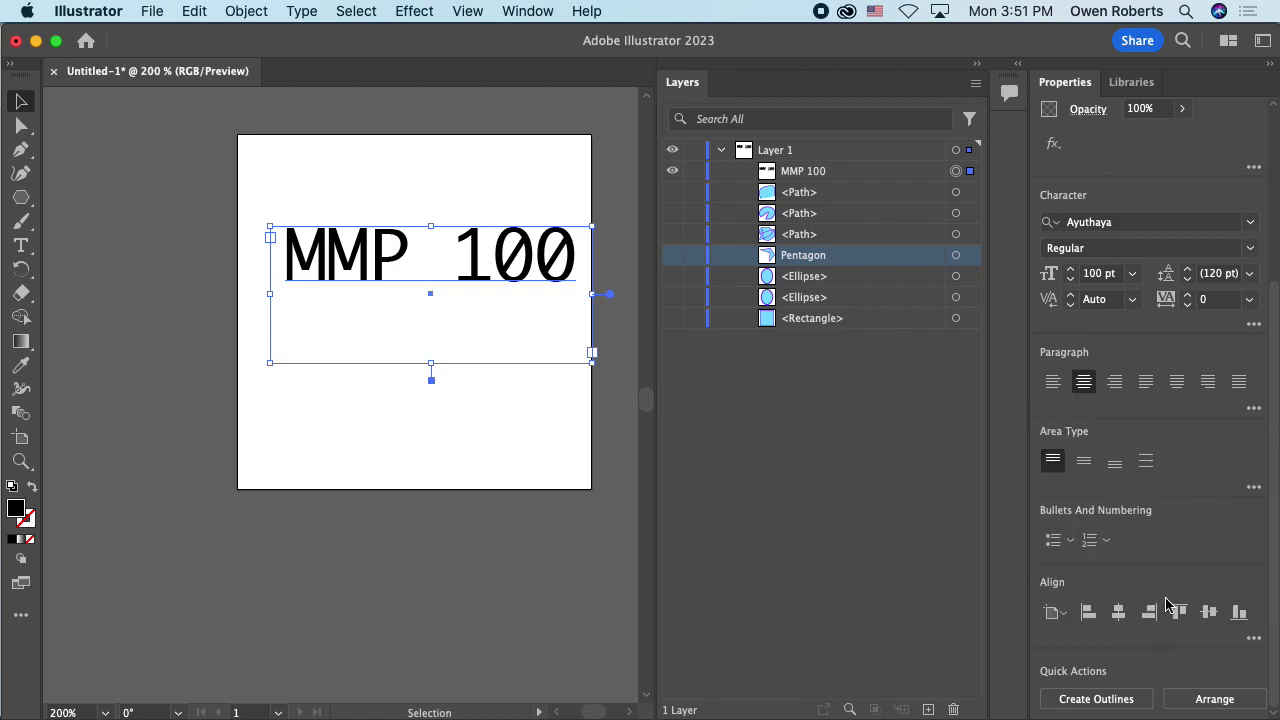
{"action": "left_click", "coordinate": [1253, 638]}
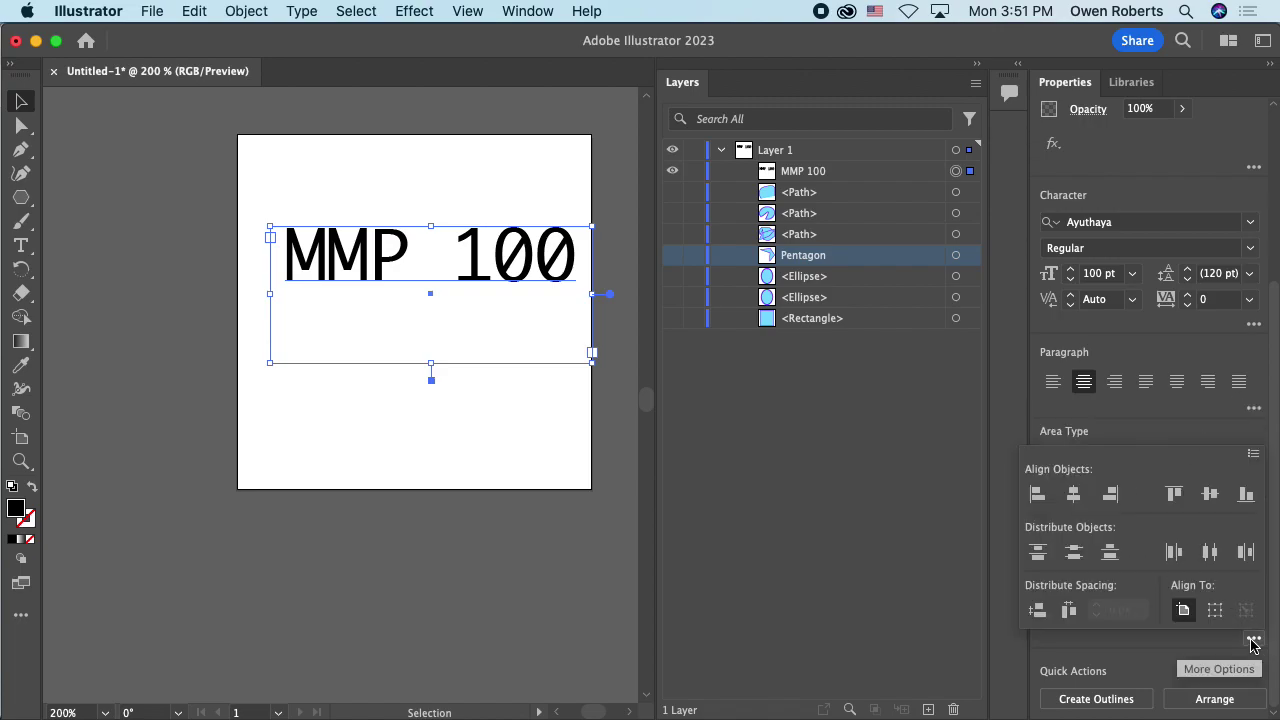
Step: Vertically center the MMP 100 text within its area type frame after trying the bottom alignment
{"action": "left_click", "coordinate": [1253, 640]}
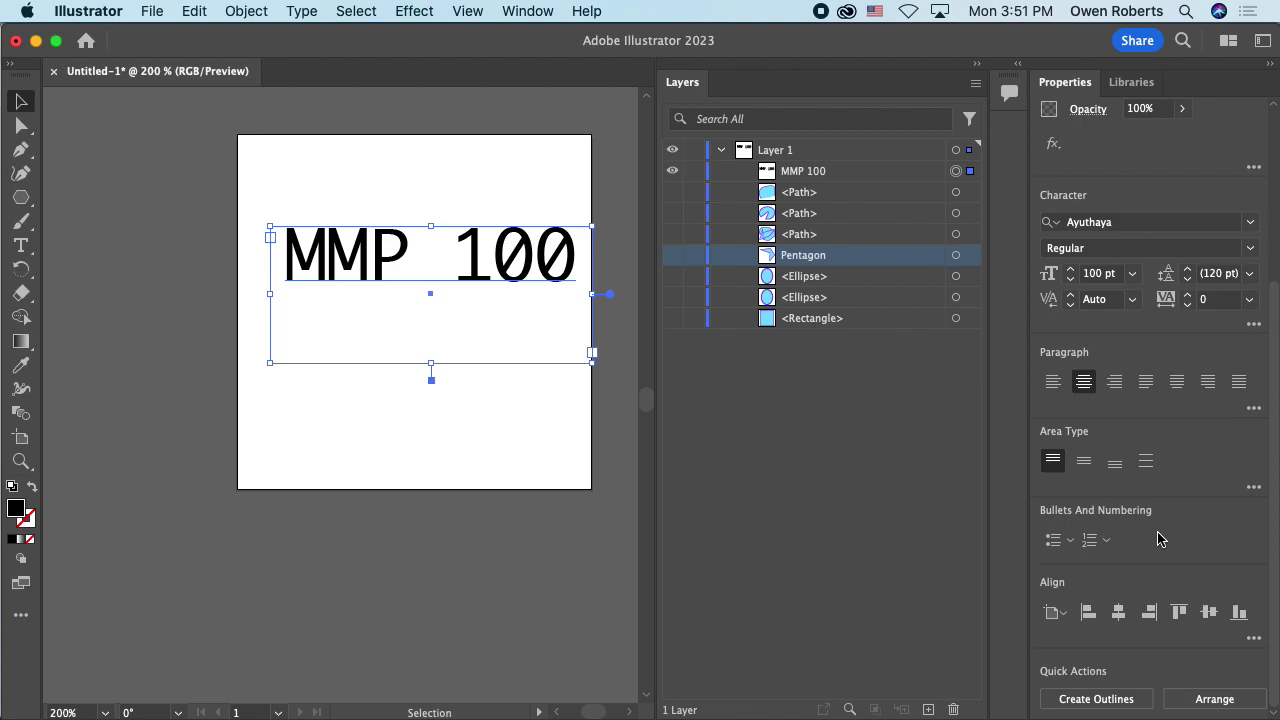
{"action": "scroll", "coordinate": [1162, 545], "scroll_direction": "up", "scroll_amount": 5}
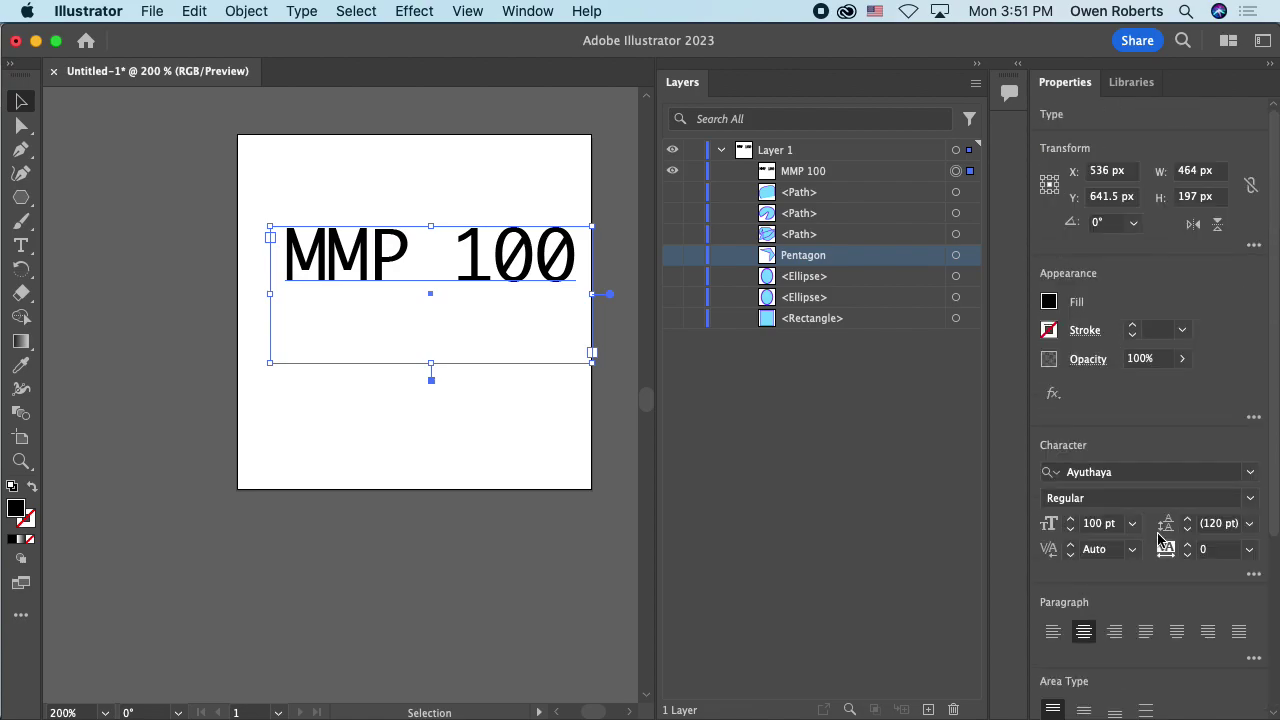
{"action": "scroll", "coordinate": [1162, 540], "scroll_direction": "down", "scroll_amount": 5}
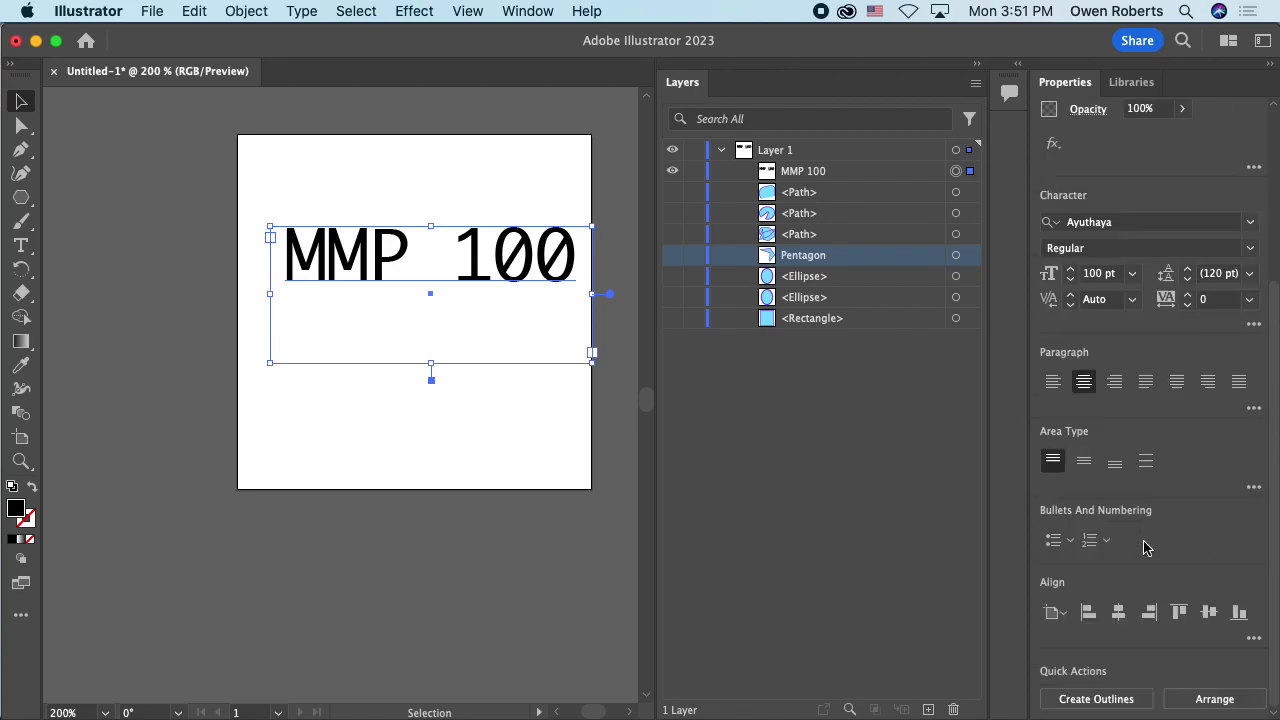
{"action": "left_click", "coordinate": [1084, 461]}
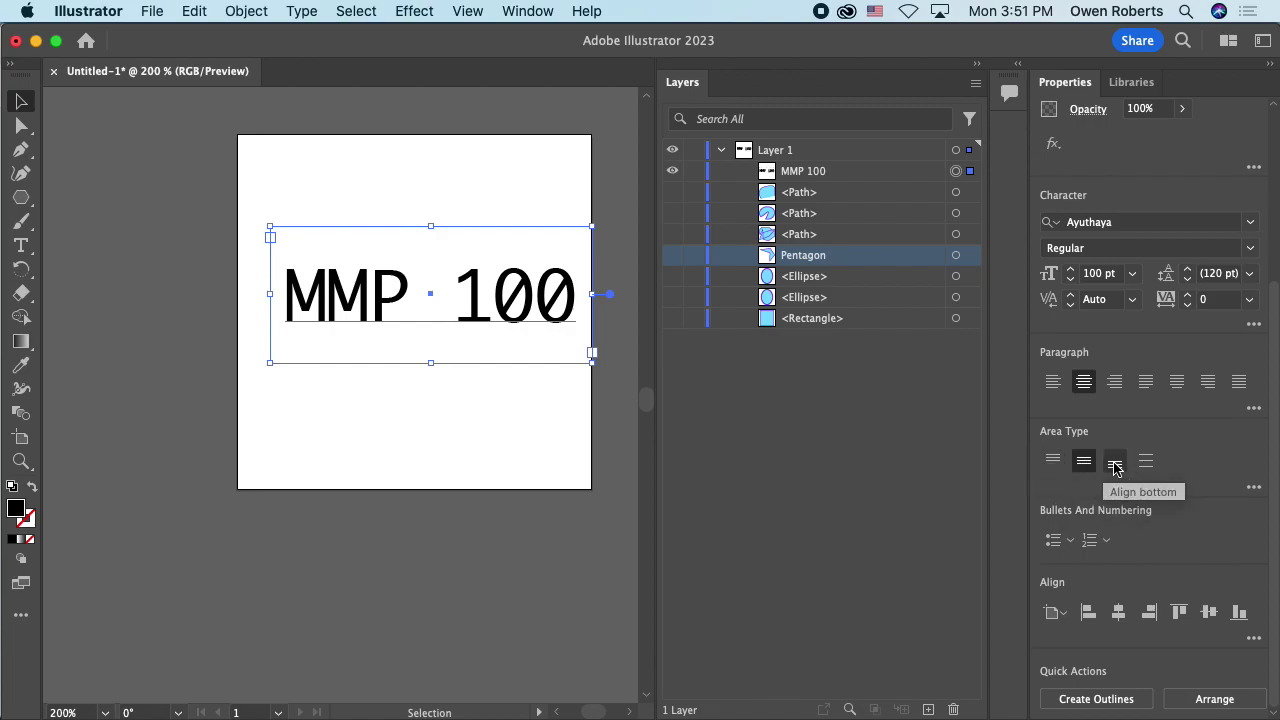
{"action": "left_click", "coordinate": [1115, 462]}
{"action": "left_click", "coordinate": [1086, 464]}
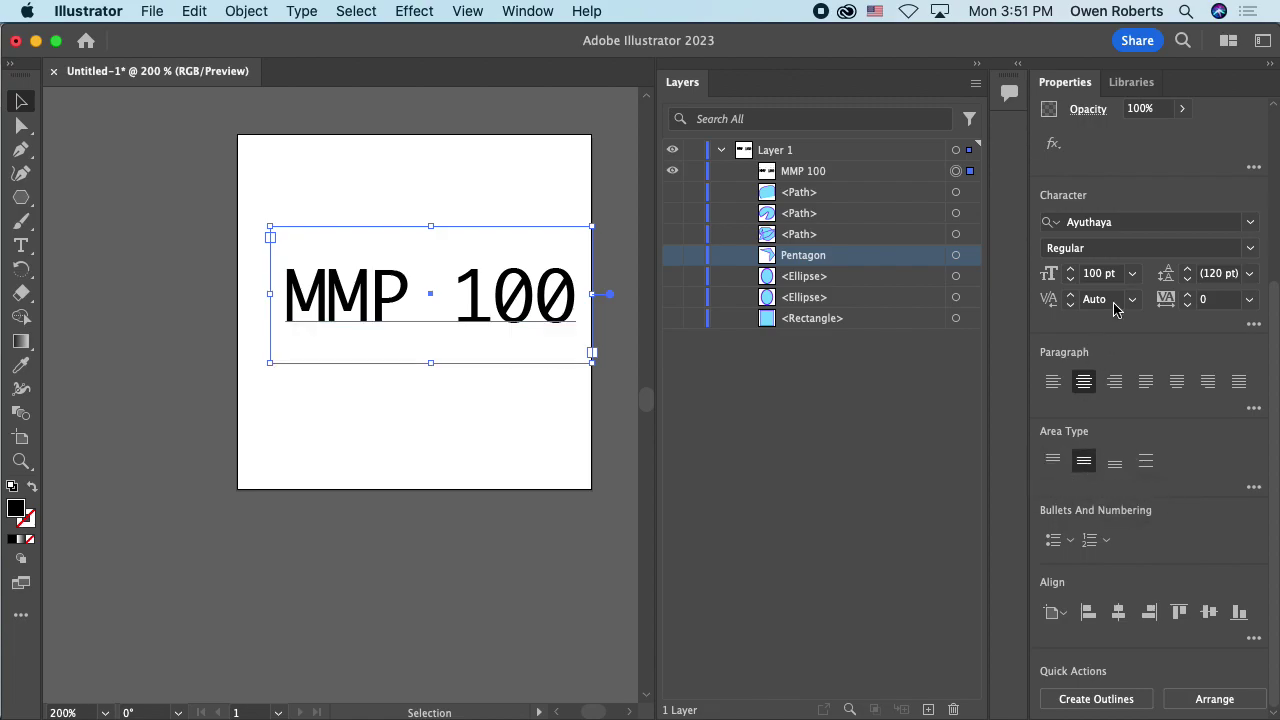
{"action": "scroll", "coordinate": [1120, 352], "scroll_direction": "up", "scroll_amount": 5}
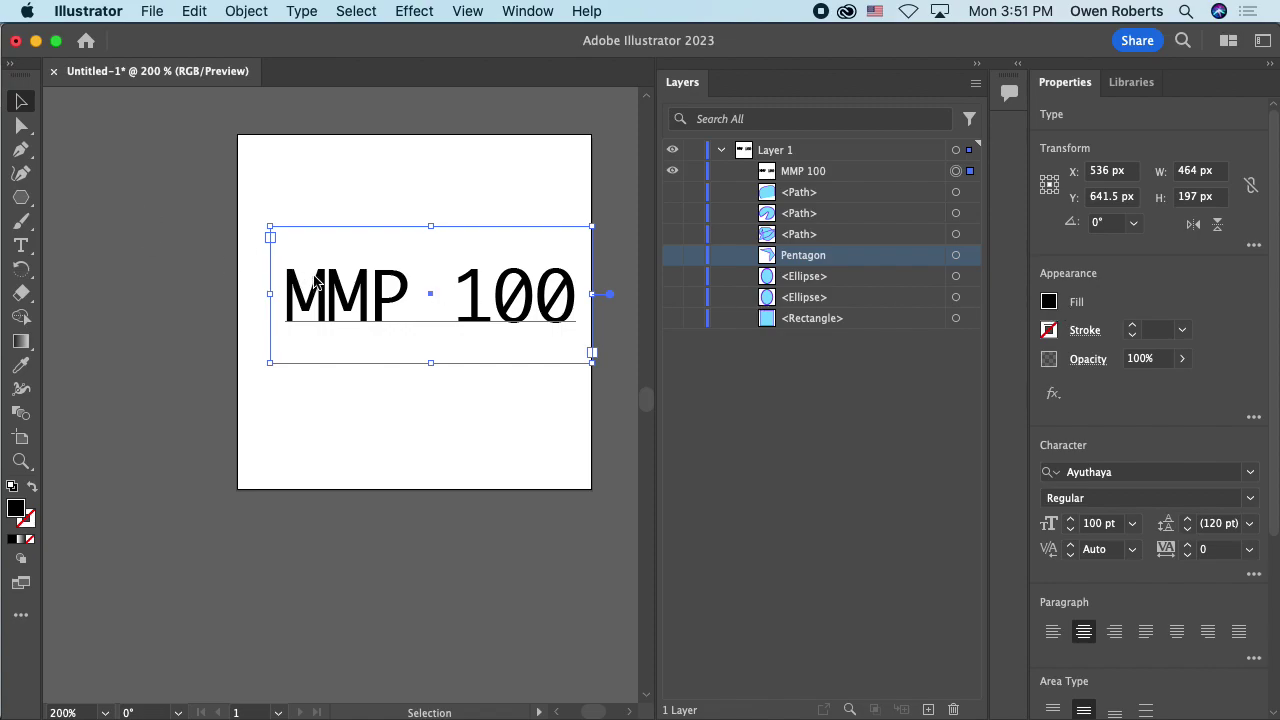
Step: Change the fill color of the MMP 100 text to pinkish red FF3562
{"action": "key", "text": "t"}
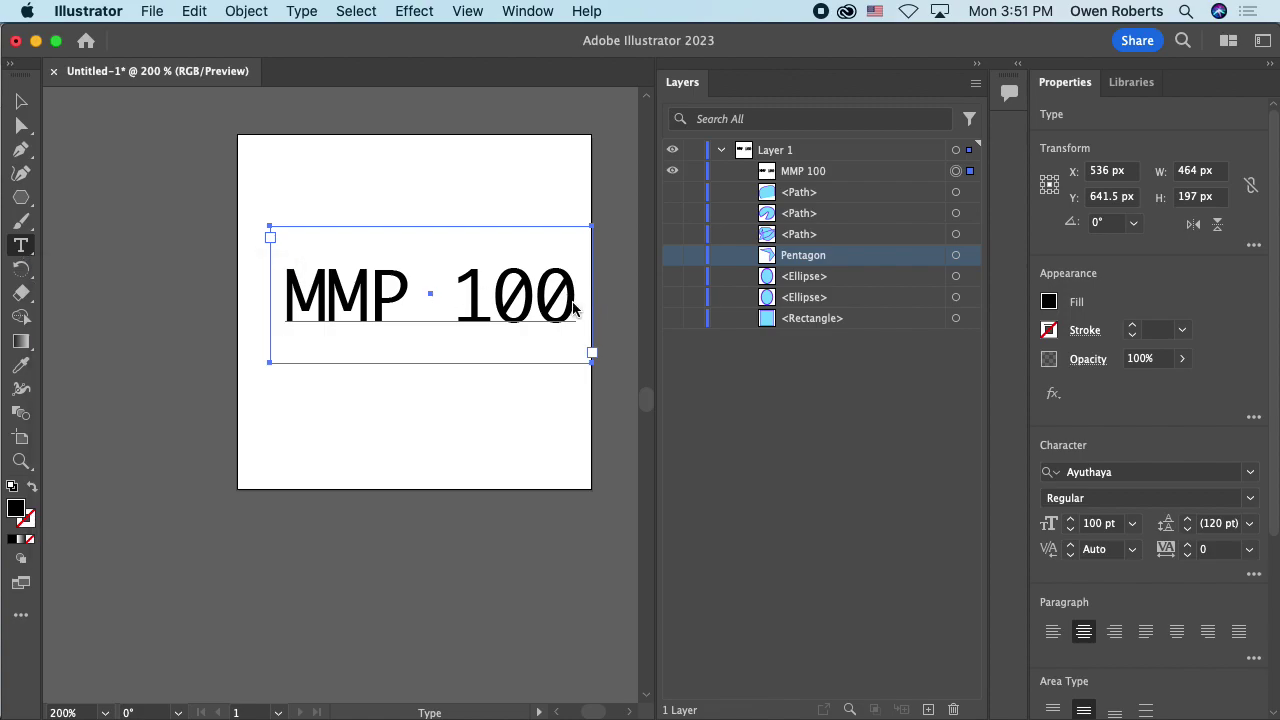
{"action": "left_click", "coordinate": [1047, 303]}
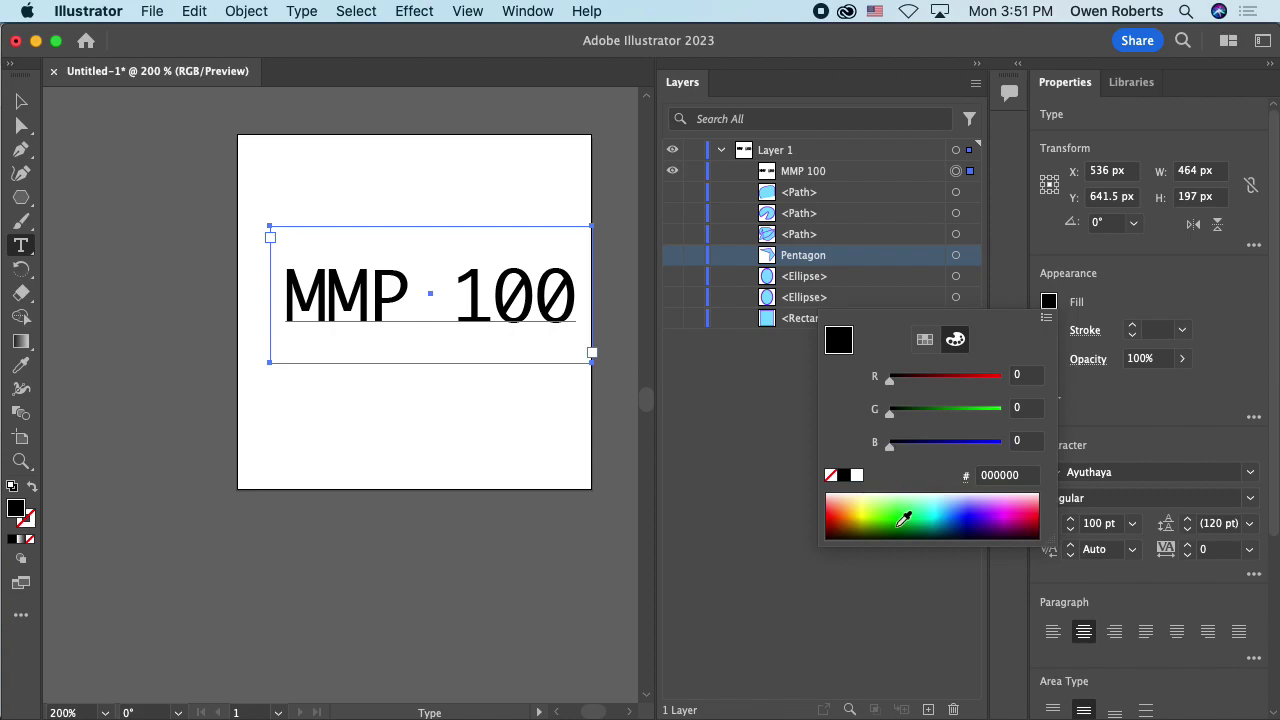
{"action": "left_click_drag", "start_coordinate": [903, 518], "coordinate": [1021, 507]}
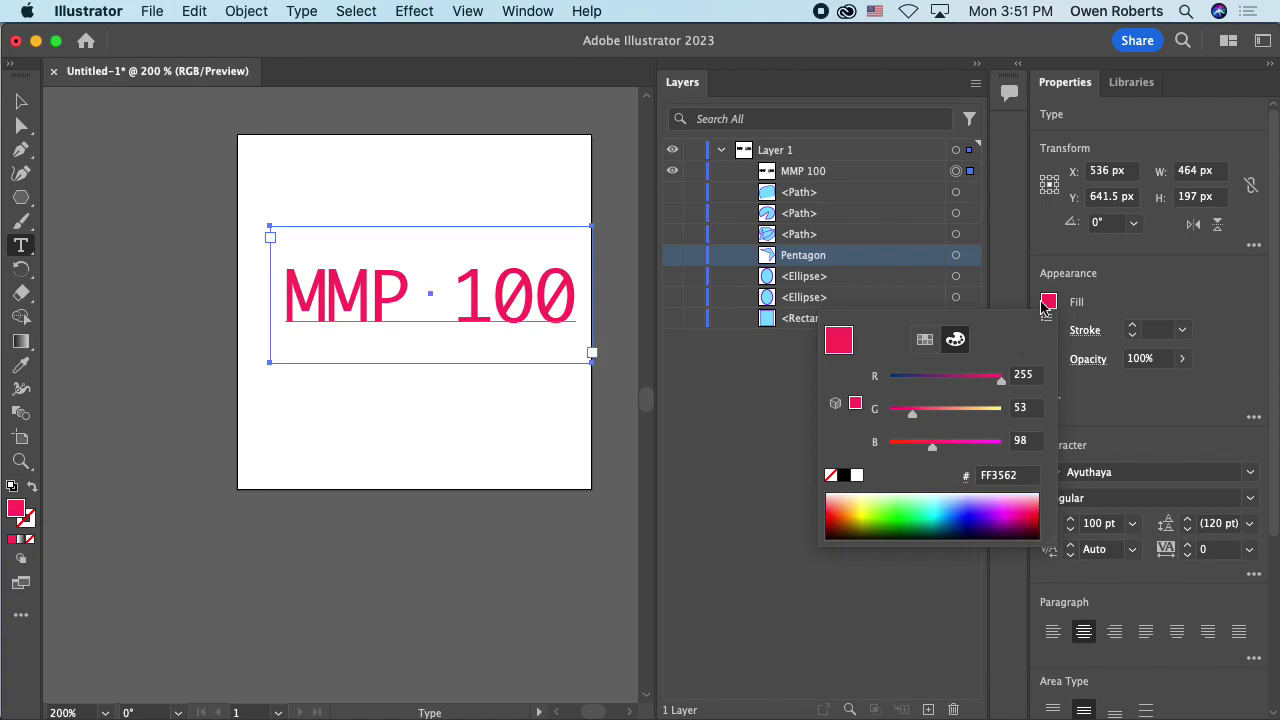
{"action": "left_click", "coordinate": [1052, 310]}
Step: Add a 7 pt stroke in turquoise 00C5D4 to the MMP 100 text
{"action": "left_click", "coordinate": [1048, 331]}
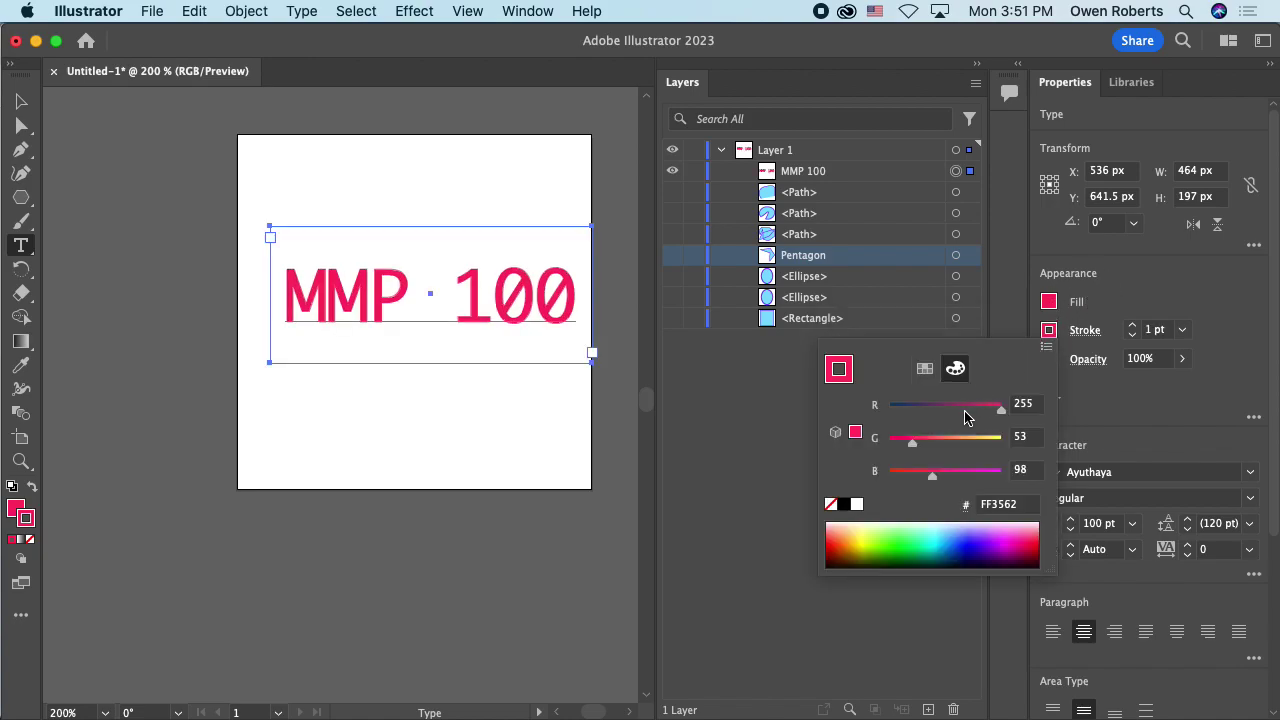
{"action": "left_click", "coordinate": [1132, 325]}
{"action": "left_click", "coordinate": [1132, 325]}
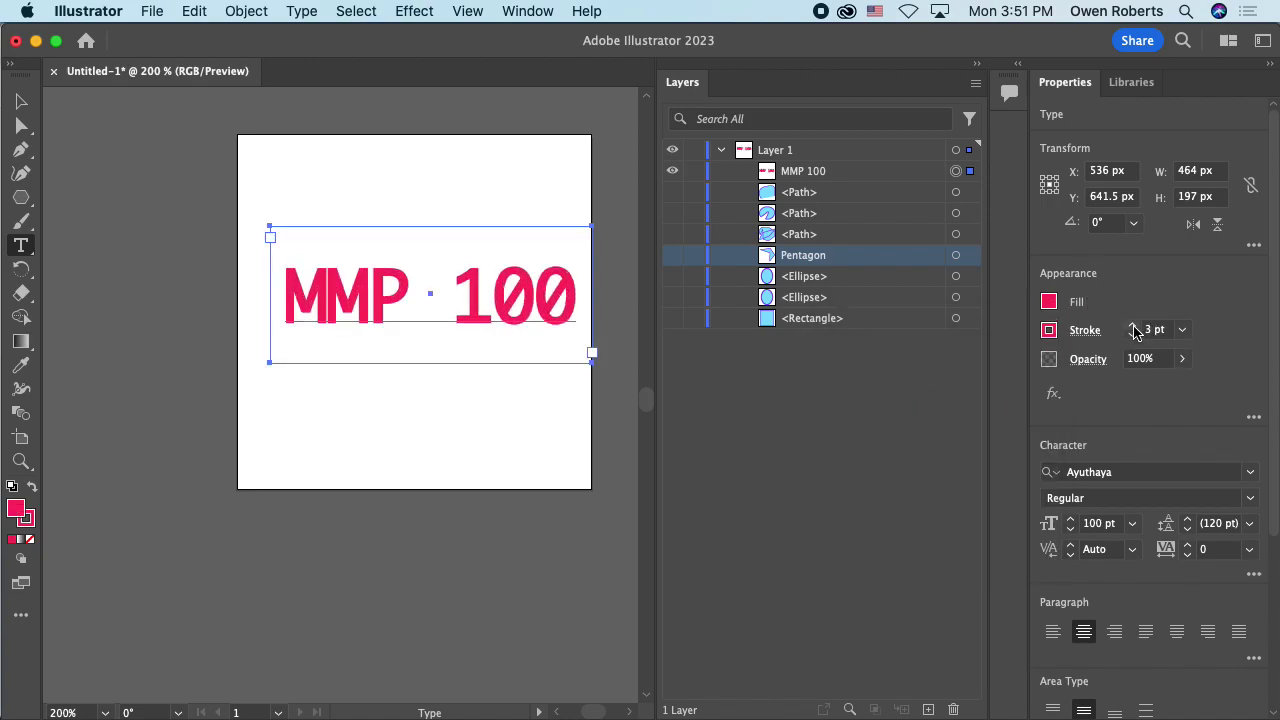
{"action": "left_click", "coordinate": [1132, 325]}
{"action": "left_click", "coordinate": [1132, 325]}
{"action": "left_click", "coordinate": [1132, 325]}
{"action": "left_click", "coordinate": [1132, 325]}
{"action": "left_click", "coordinate": [1048, 330]}
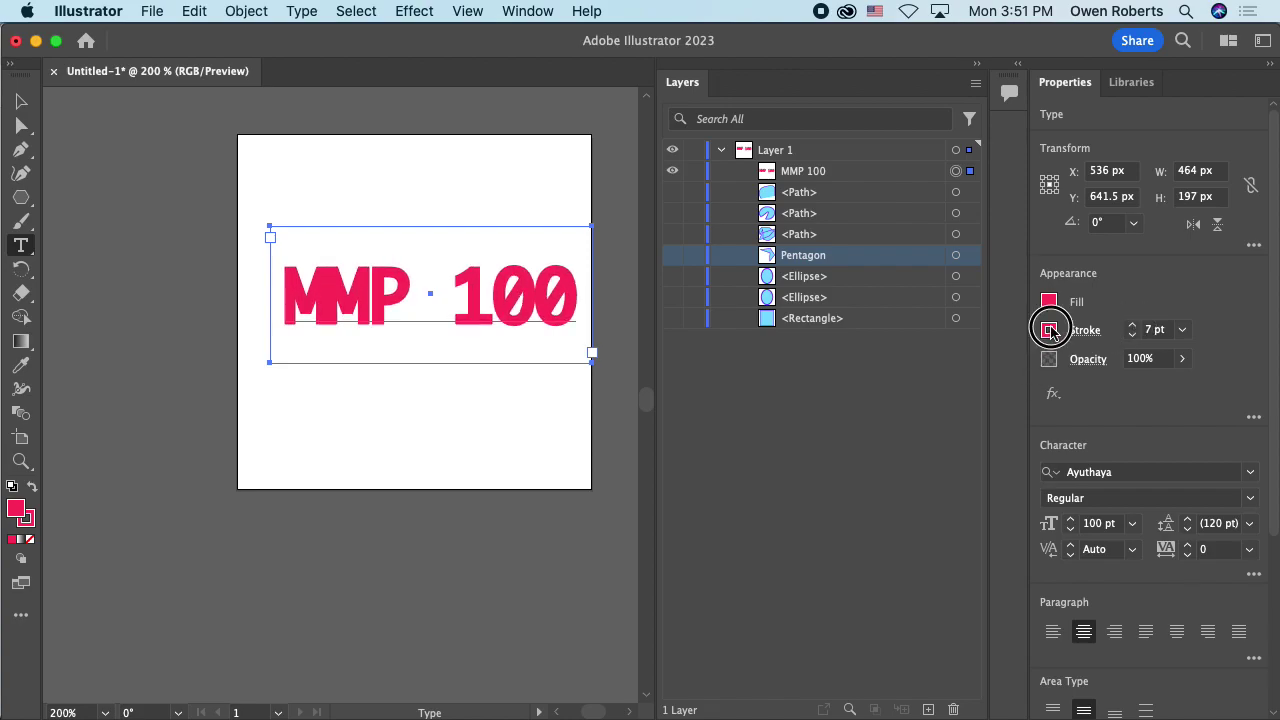
{"action": "left_click_drag", "start_coordinate": [886, 532], "coordinate": [893, 533]}
{"action": "left_click", "coordinate": [943, 541]}
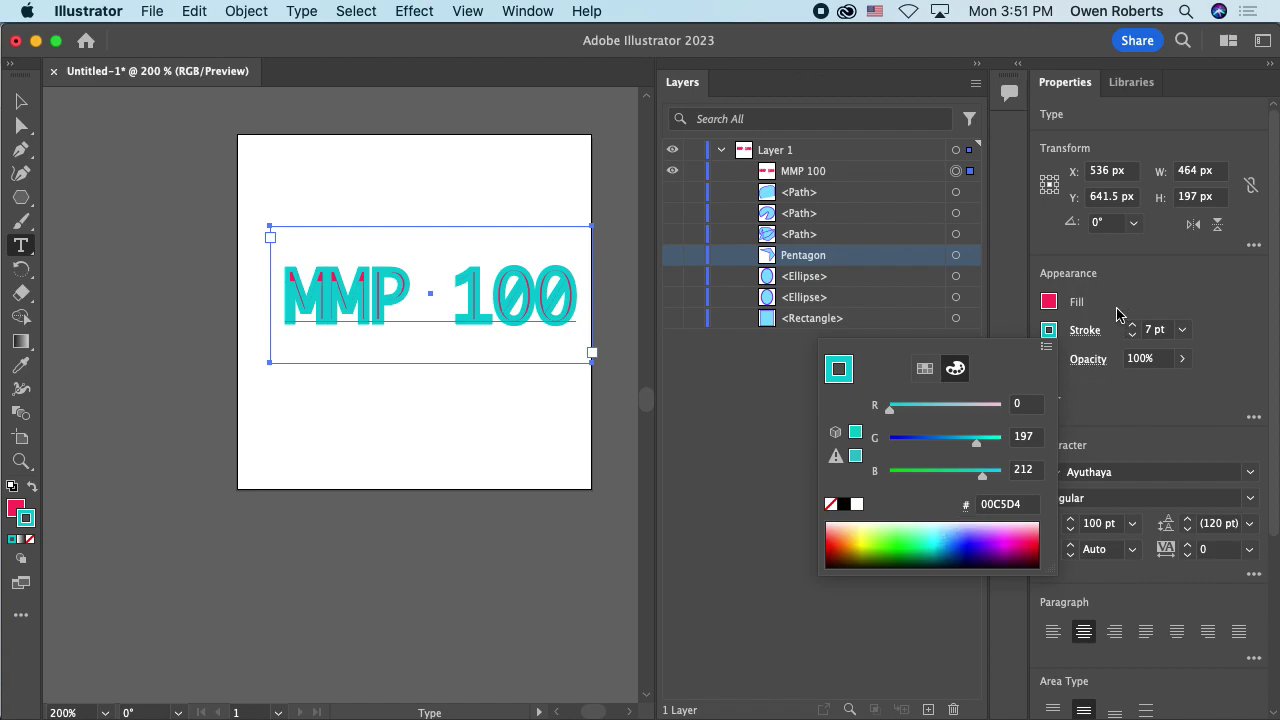
Step: Remove the turquoise stroke from the MMP 100 text by setting its stroke color to none
{"action": "left_click", "coordinate": [1048, 330]}
{"action": "left_click", "coordinate": [1048, 330]}
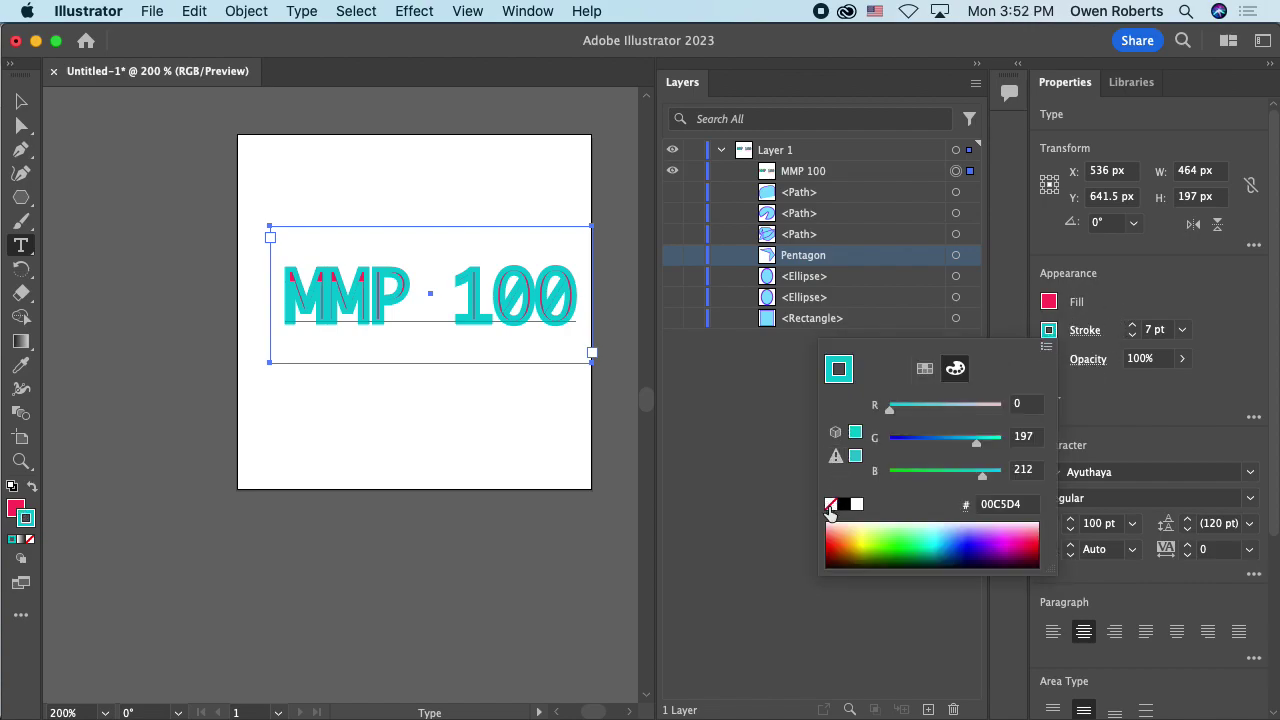
{"action": "left_click", "coordinate": [830, 506]}
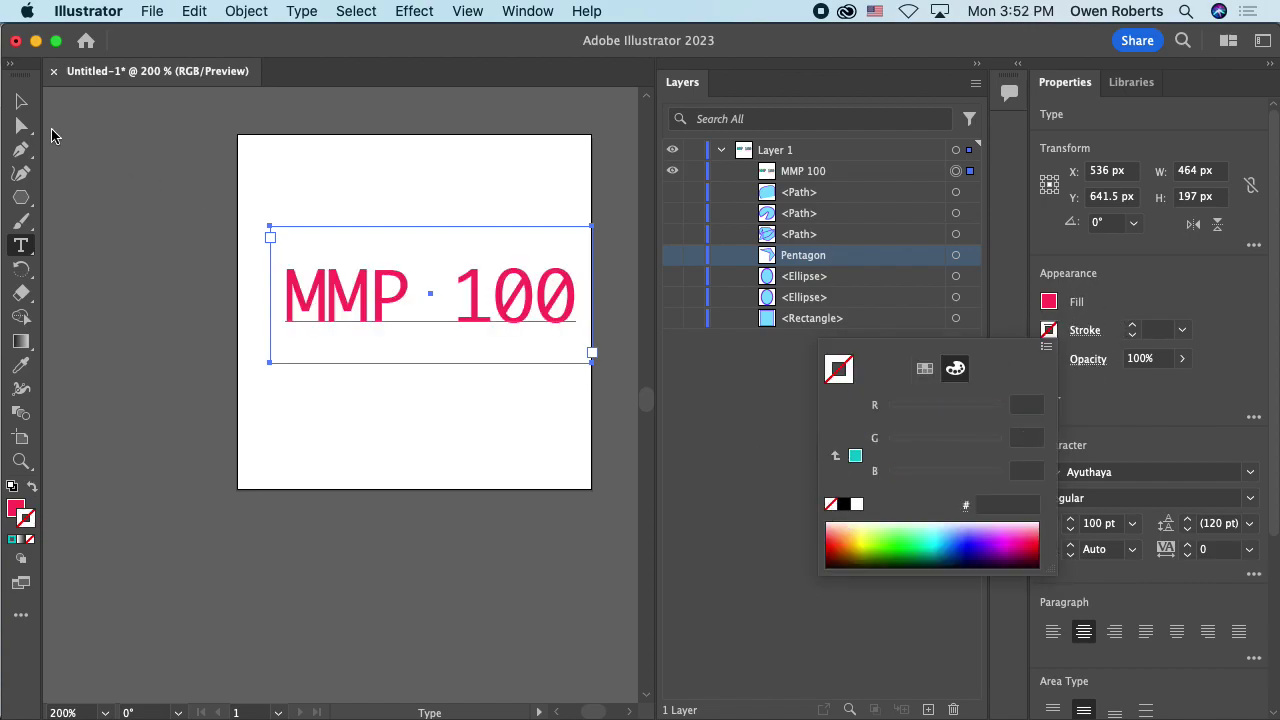
{"action": "left_click", "coordinate": [1160, 289]}
Step: Move the MMP 100 text frame up into the artboard's upper half, to about X 504 px, Y 562.5 px
{"action": "key", "text": "v"}
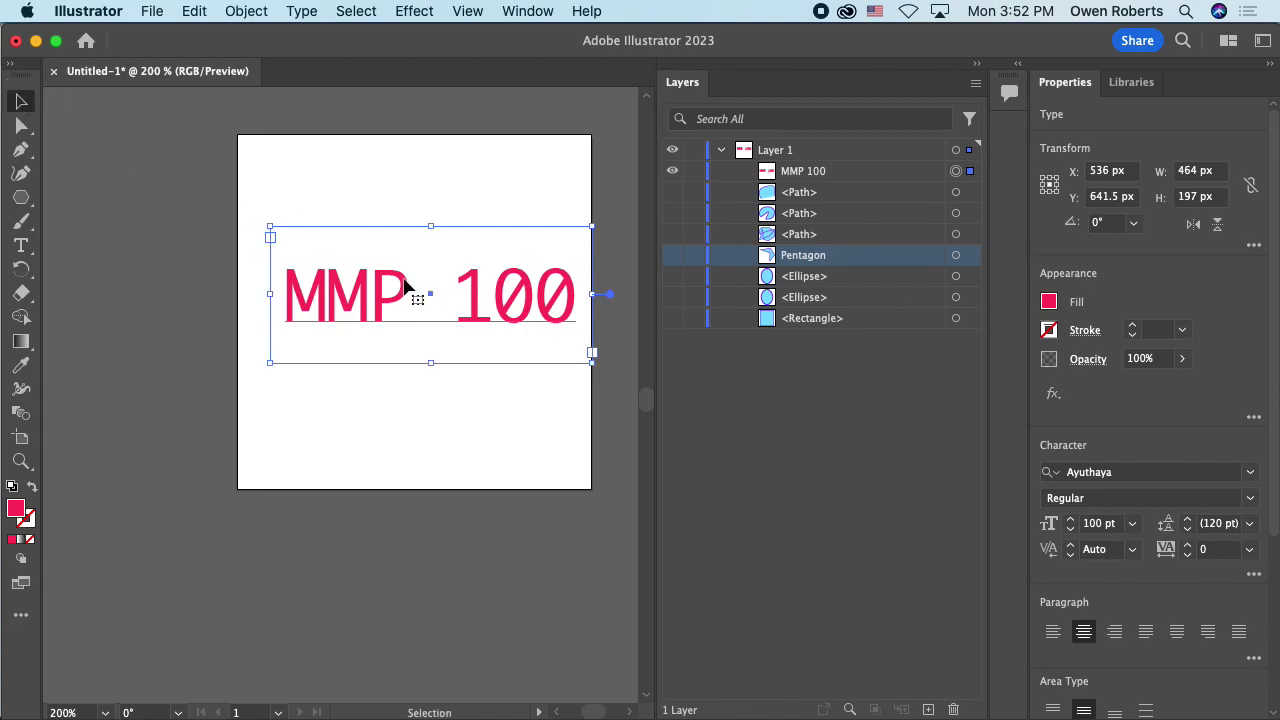
{"action": "left_click_drag", "start_coordinate": [414, 294], "coordinate": [393, 202]}
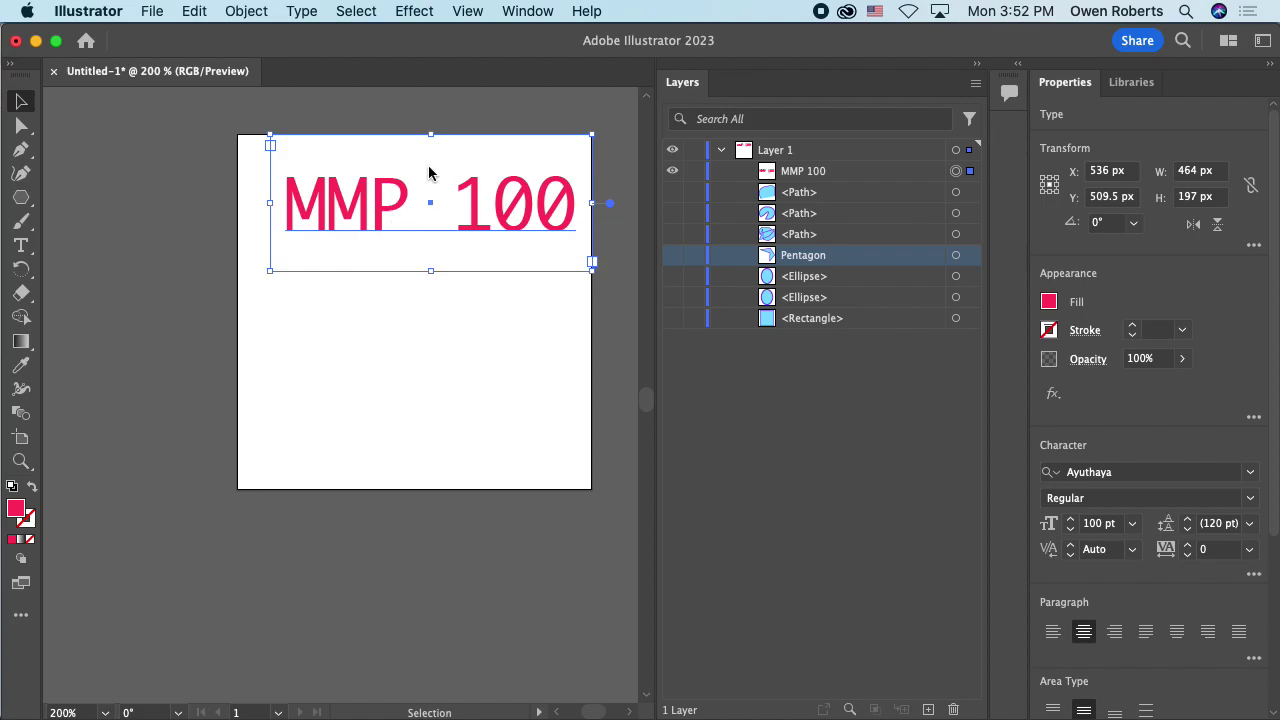
{"action": "left_click_drag", "start_coordinate": [402, 199], "coordinate": [380, 232]}
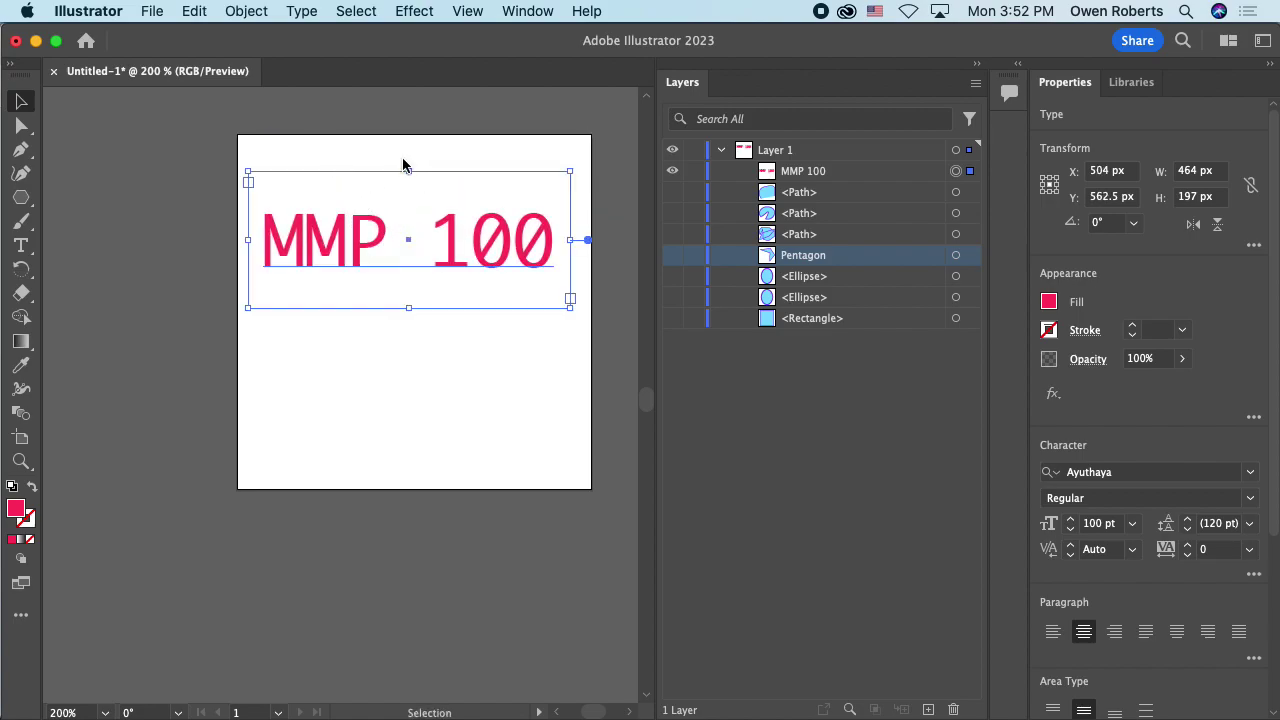
Step: Expand the MMP 100 text into vector shapes and unfold the resulting group to list its compound paths
{"action": "left_click", "coordinate": [196, 12]}
{"action": "mouse_move", "coordinate": [229, 15]}
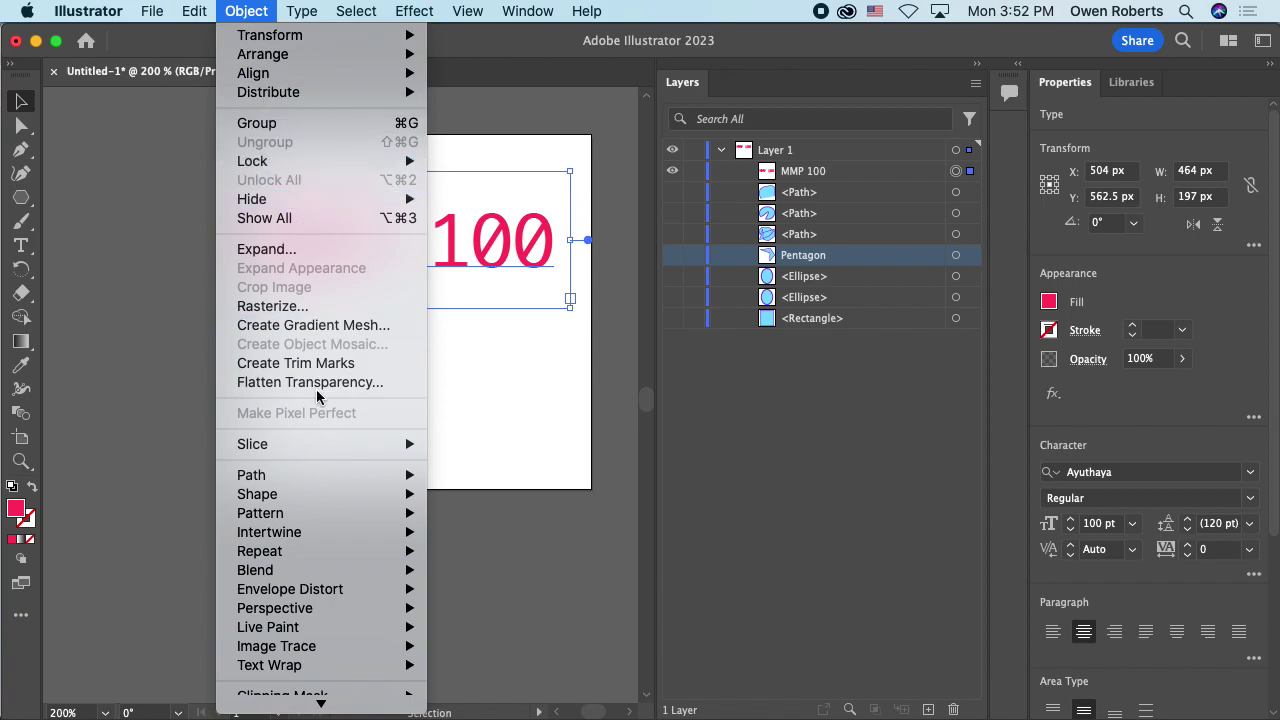
{"action": "left_click", "coordinate": [302, 251]}
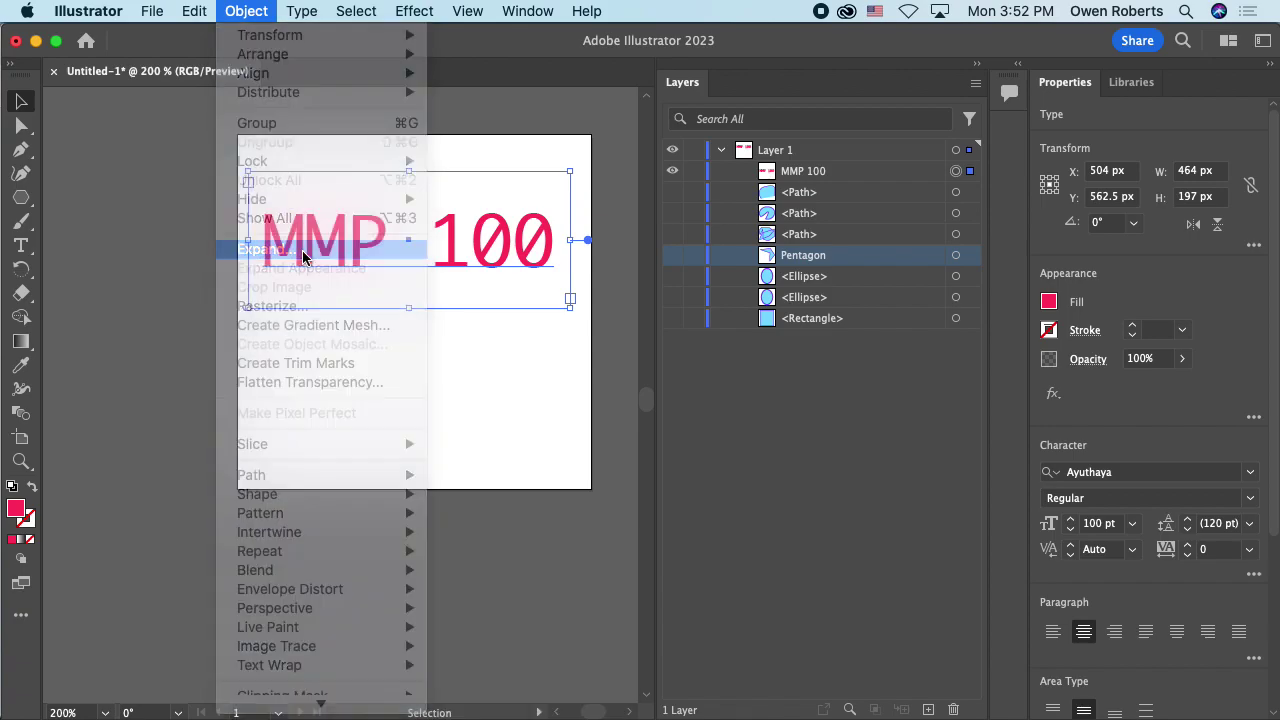
{"action": "left_click", "coordinate": [695, 492]}
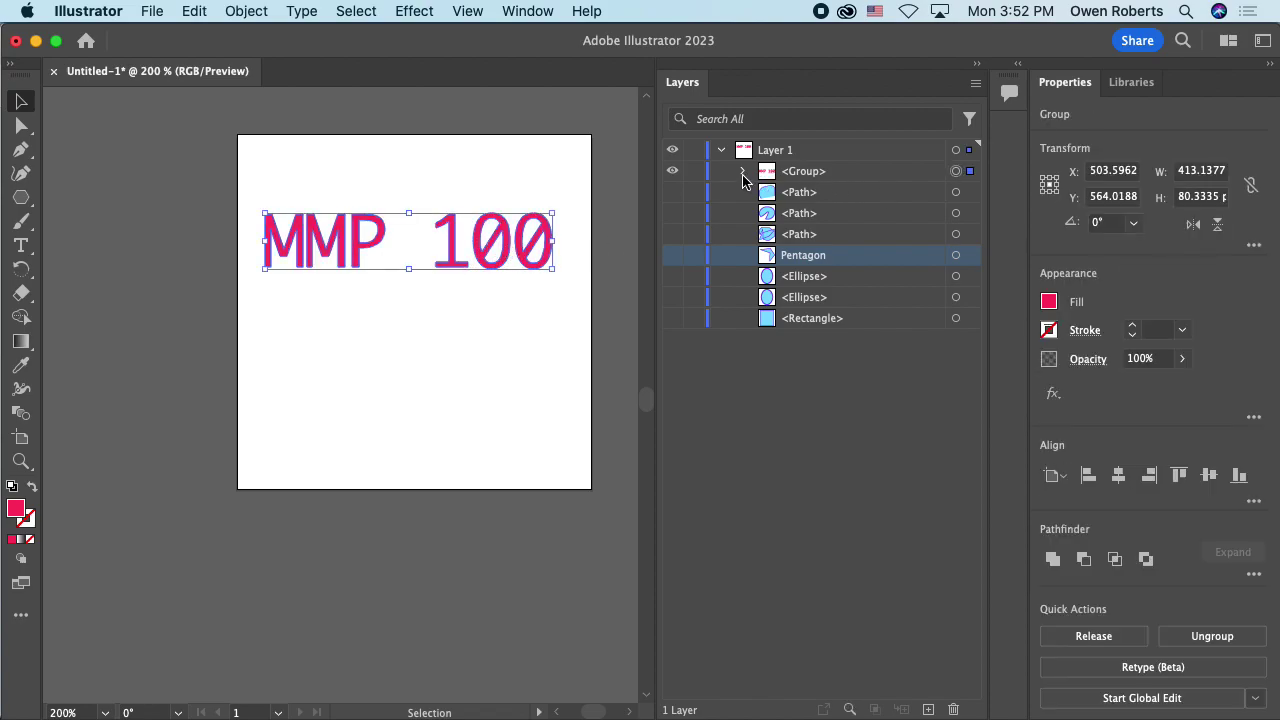
{"action": "left_click", "coordinate": [743, 171]}
{"action": "left_click", "coordinate": [850, 192]}
Step: Isolate the lettering group, move the first zero of 100 down to about Y 627 px, and exit isolation mode
{"action": "left_click", "coordinate": [505, 260]}
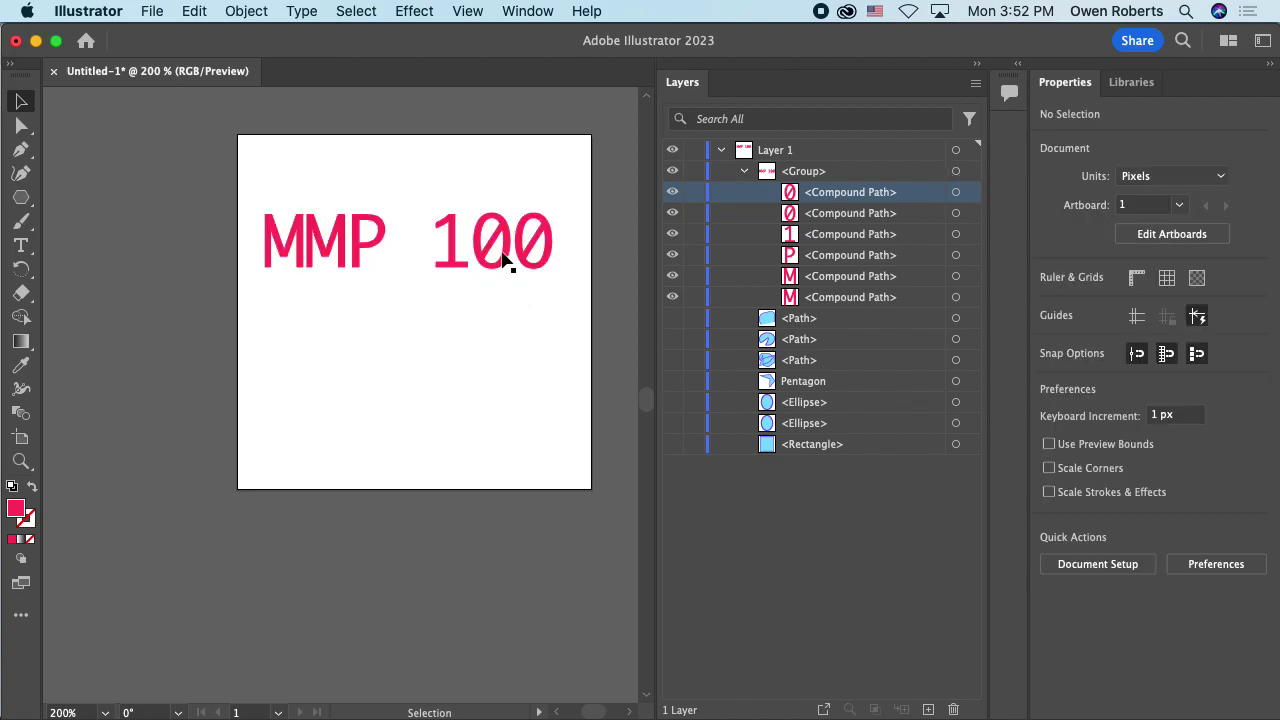
{"action": "double_click", "coordinate": [503, 255]}
{"action": "left_click_drag", "start_coordinate": [500, 252], "coordinate": [501, 330]}
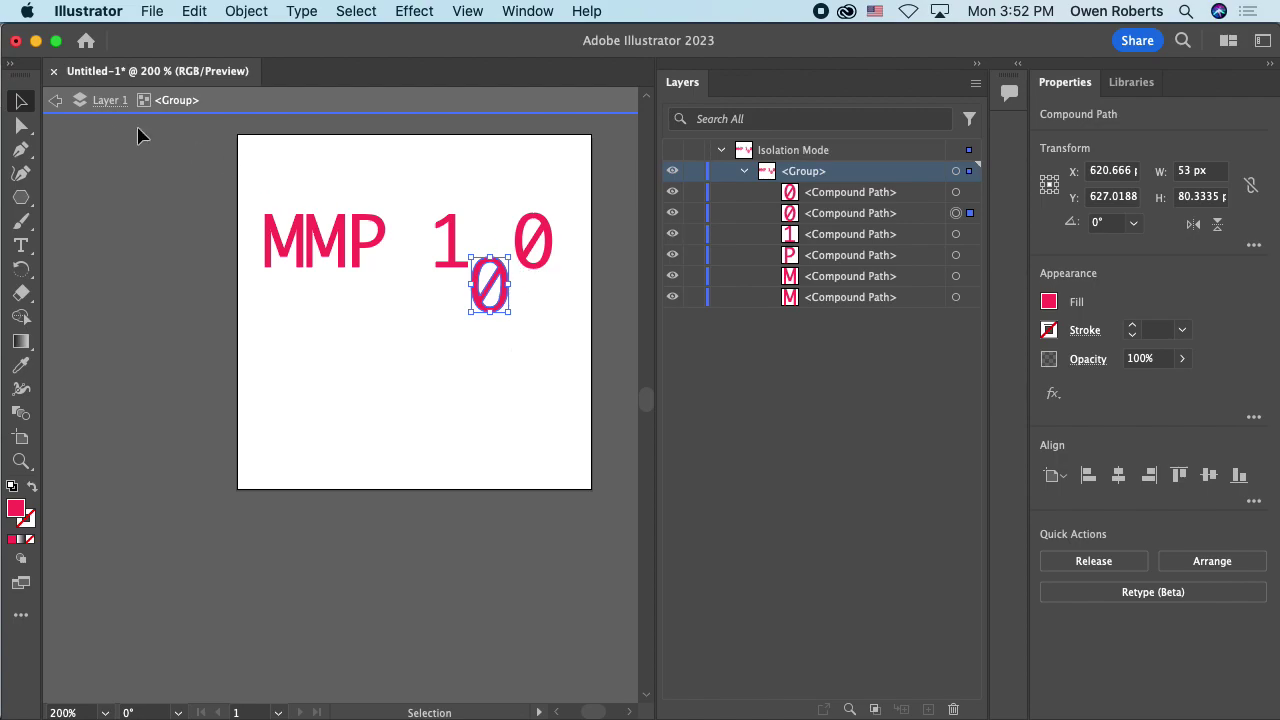
{"action": "left_click", "coordinate": [60, 104]}
{"action": "left_click", "coordinate": [60, 104]}
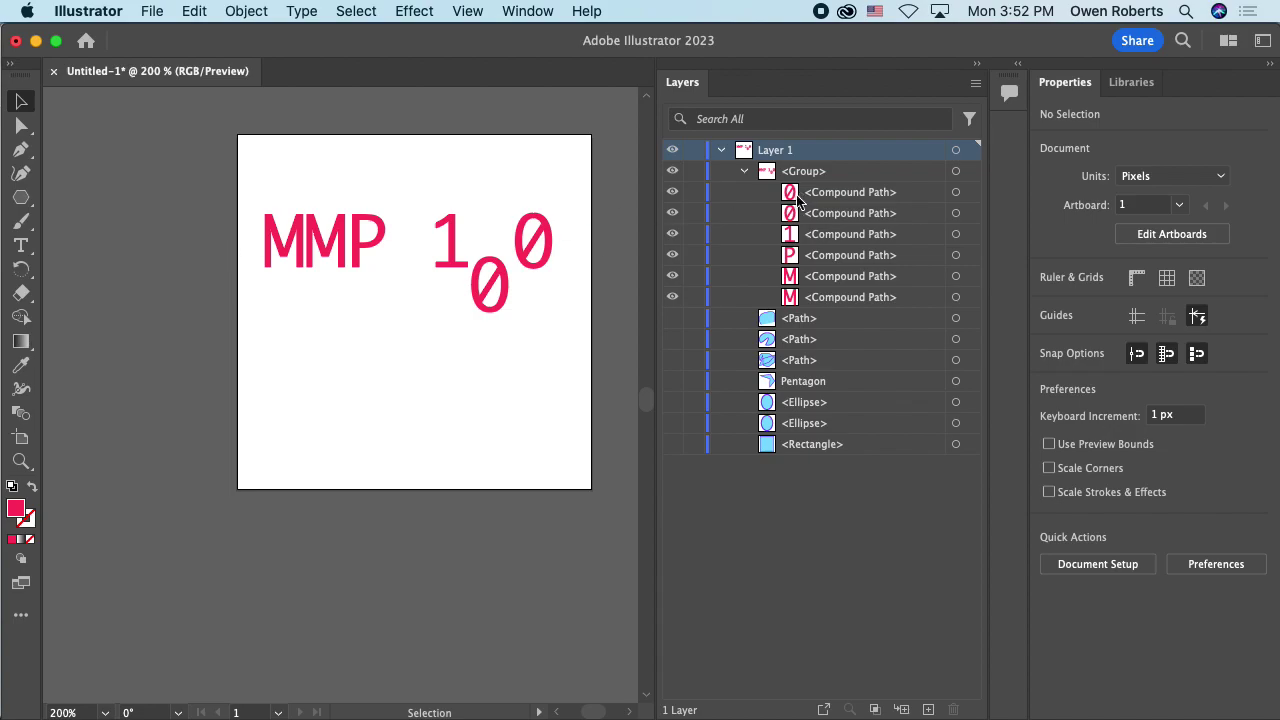
Step: Collapse the lettering group in the layer list and show the two hidden paths directly below it
{"action": "left_click", "coordinate": [744, 173]}
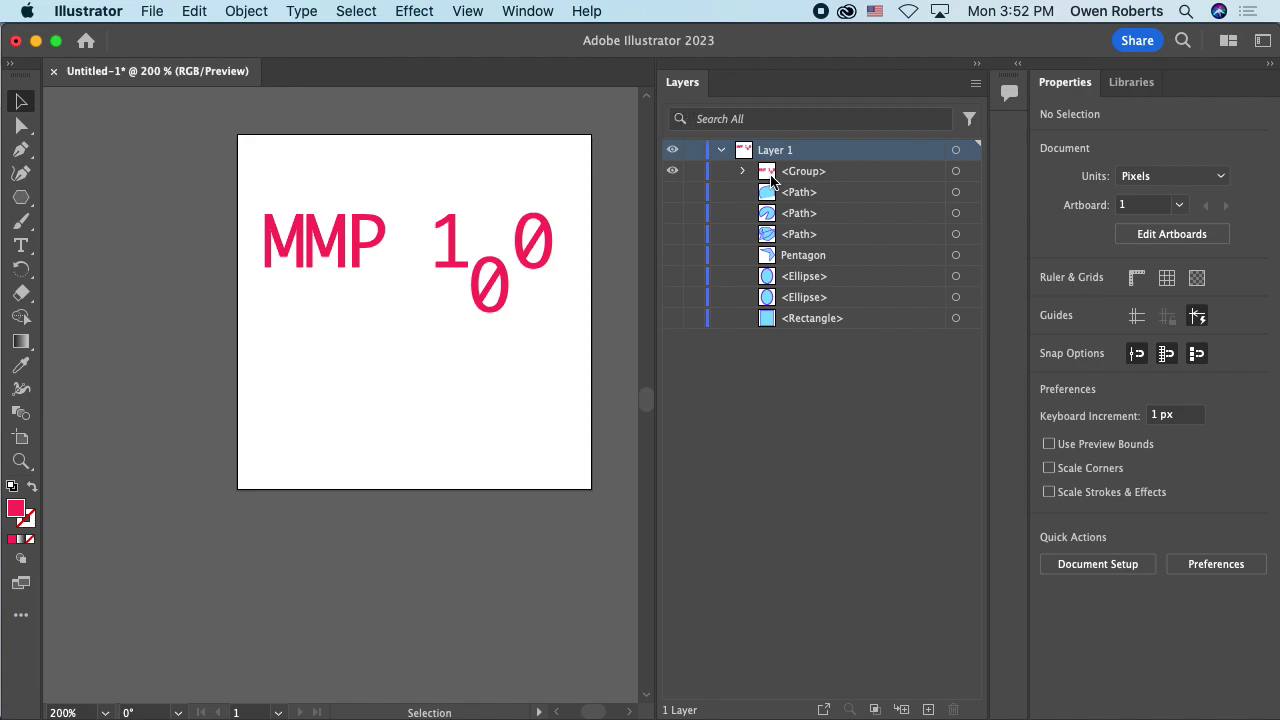
{"action": "left_click", "coordinate": [672, 213]}
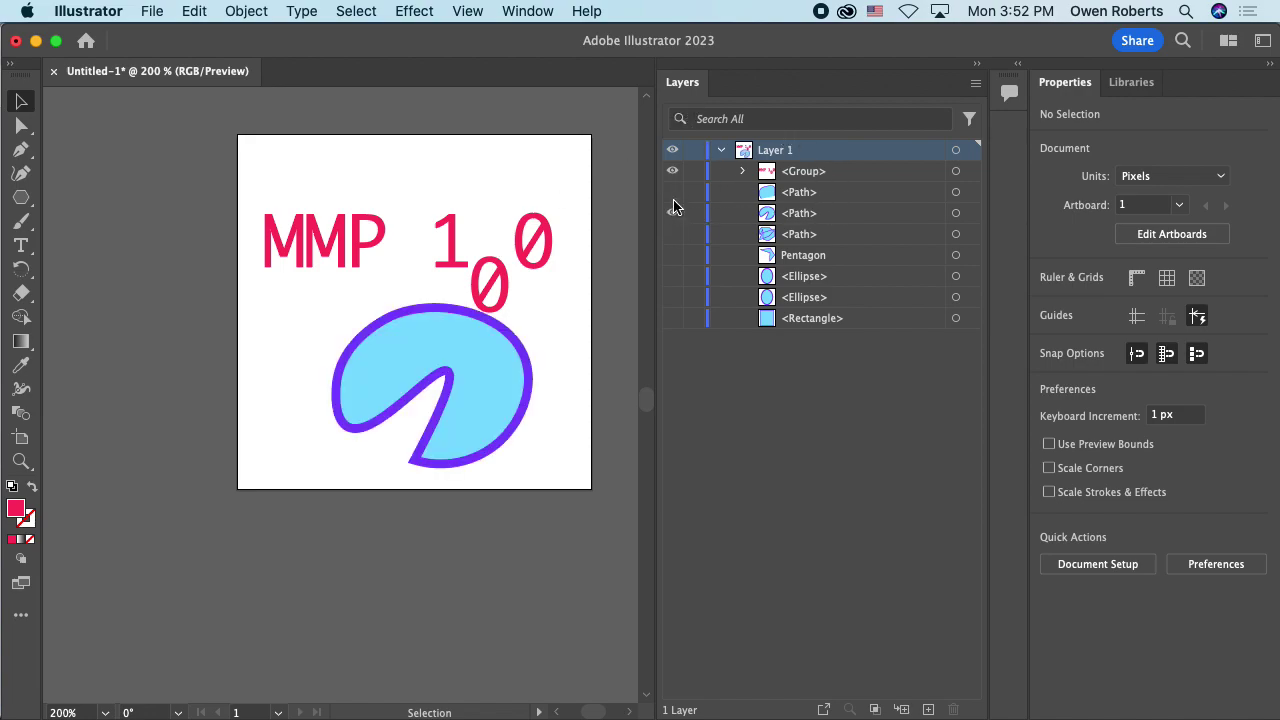
{"action": "left_click", "coordinate": [672, 192]}
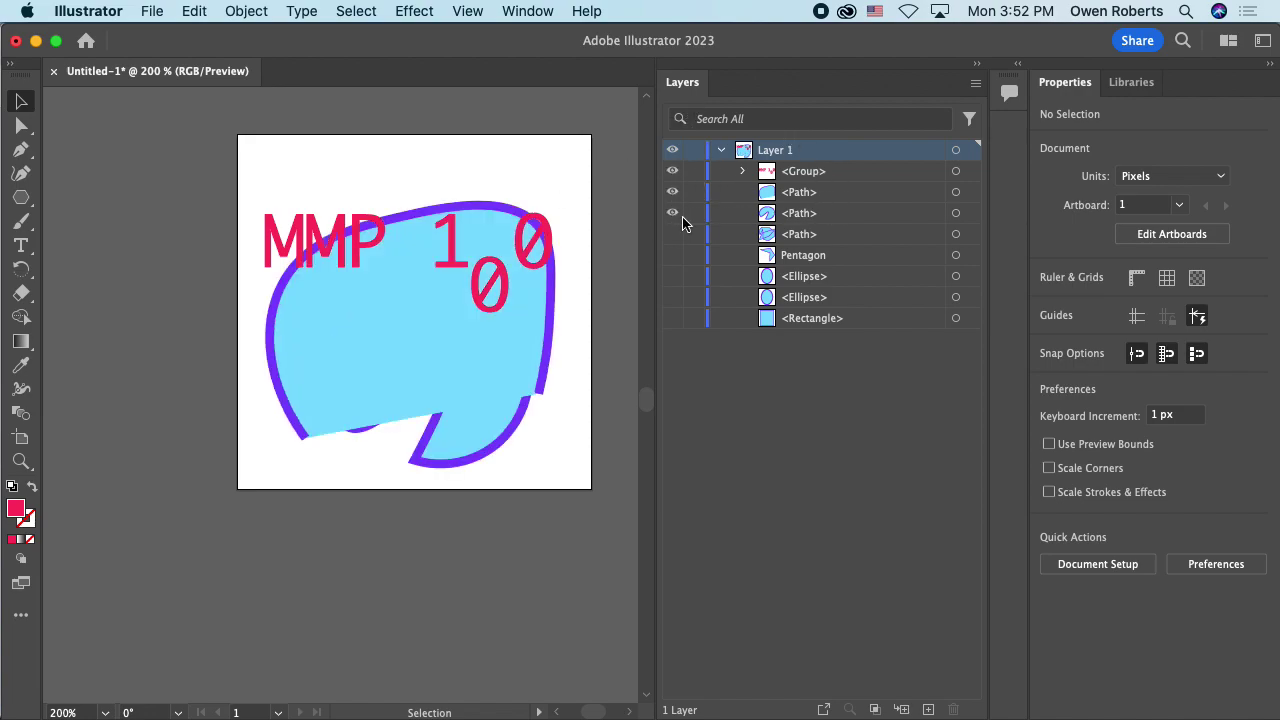
Step: Bring the notched round path in front of the larger path and move it inside that shape, to about X 523 px, Y 688 px
{"action": "left_click", "coordinate": [790, 215]}
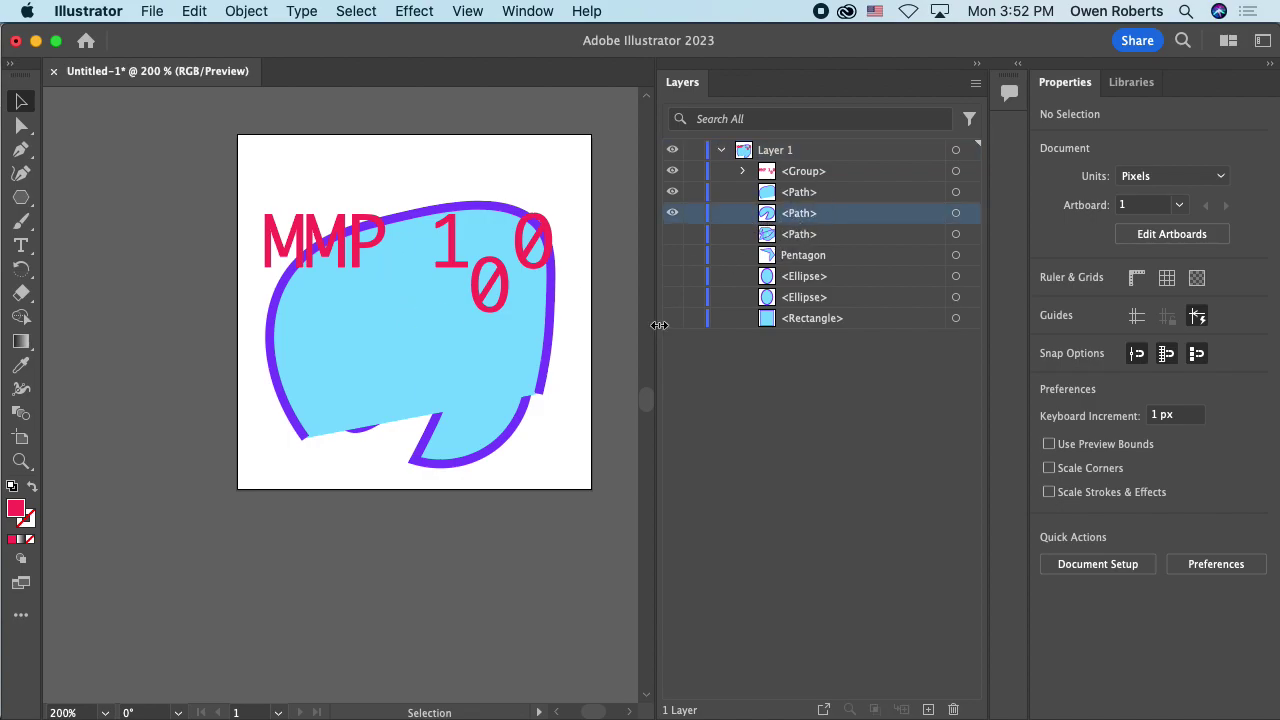
{"action": "mouse_move", "coordinate": [807, 222]}
{"action": "left_mouse_down"}
{"action": "mouse_move", "coordinate": [811, 168]}
{"action": "mouse_move", "coordinate": [791, 209]}
{"action": "mouse_move", "coordinate": [791, 189]}
{"action": "mouse_move", "coordinate": [791, 209]}
{"action": "mouse_move", "coordinate": [801, 198]}
{"action": "left_mouse_up"}
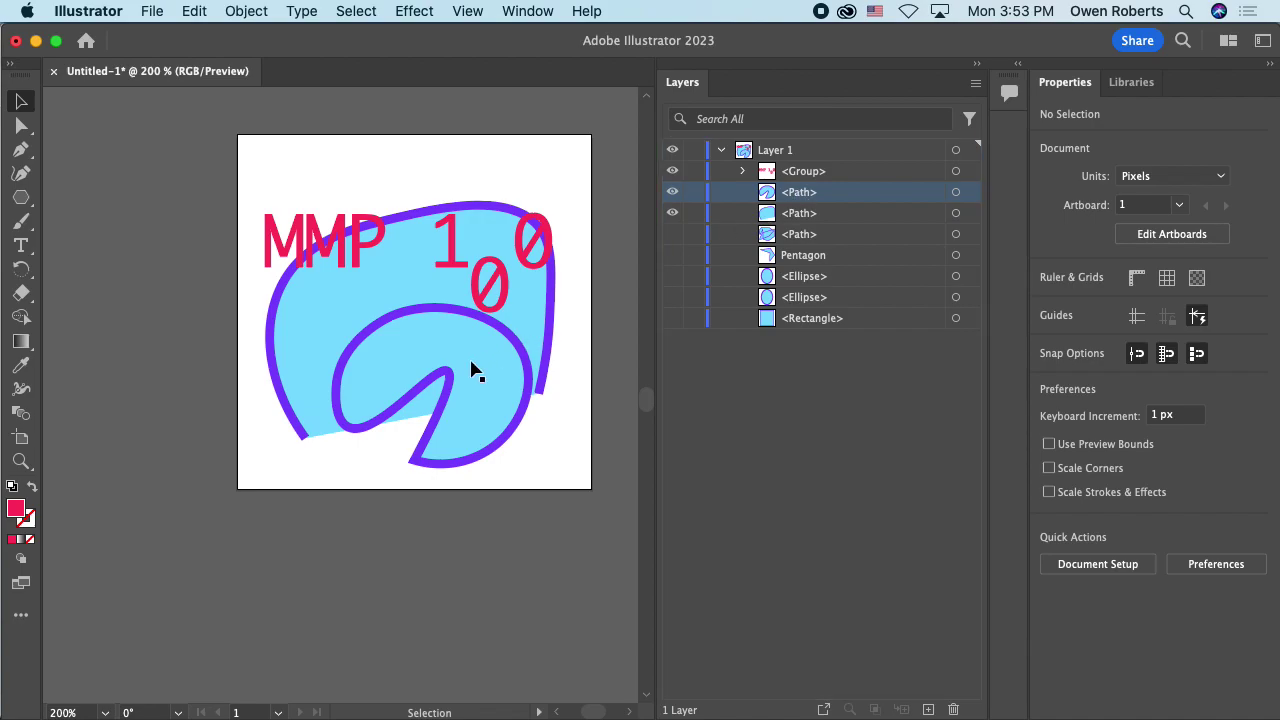
{"action": "left_click_drag", "start_coordinate": [471, 371], "coordinate": [437, 344]}
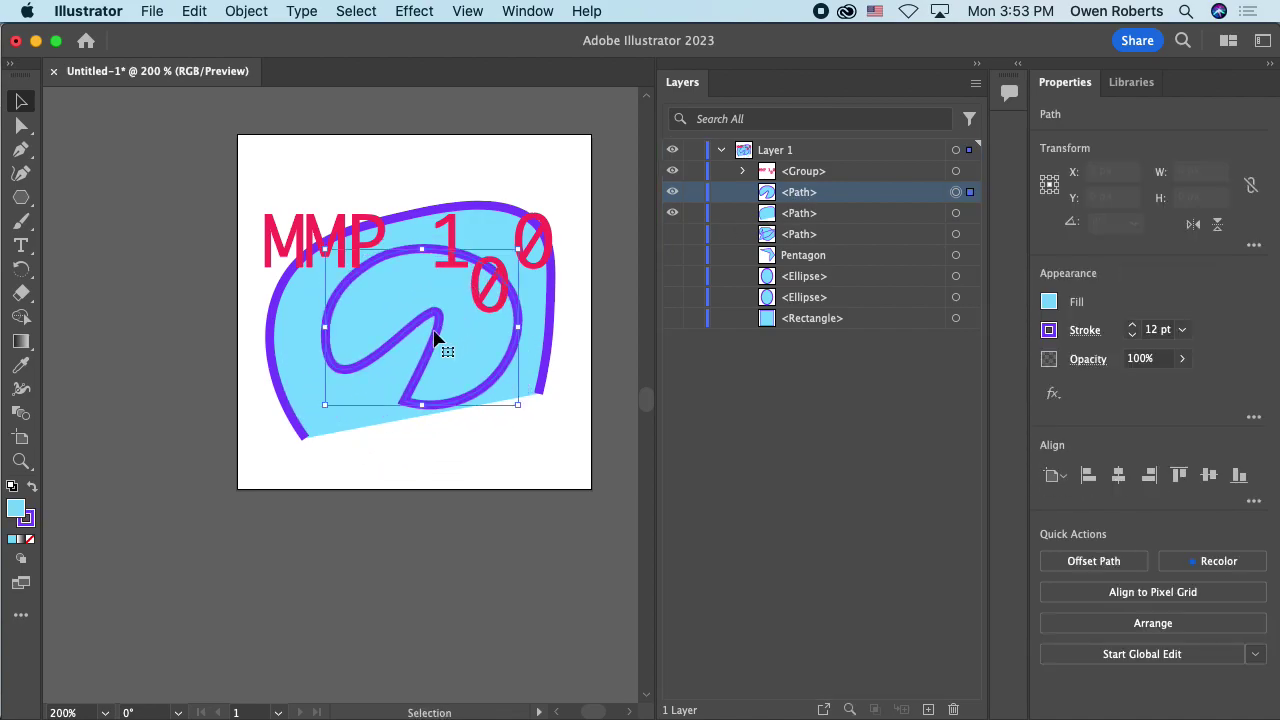
Step: Hide the lettering group and split the two overlapping paths into separate regions with the Shape Builder tool
{"action": "left_click", "coordinate": [672, 171]}
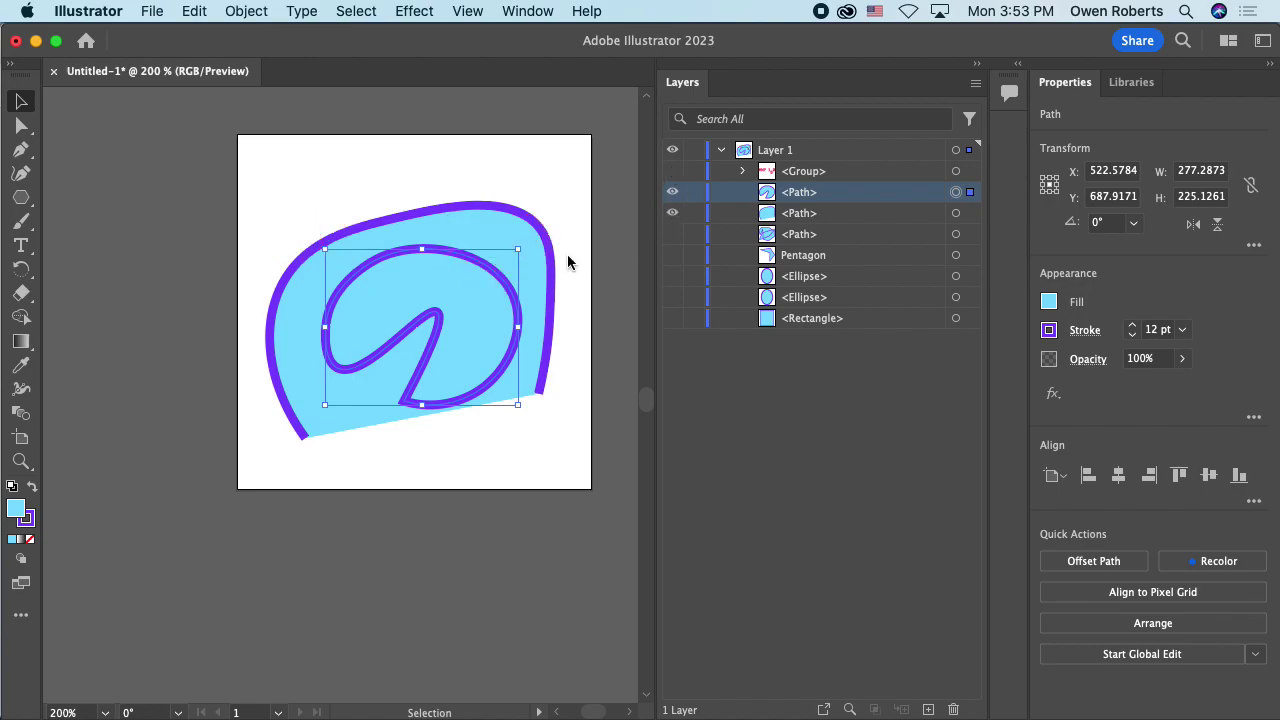
{"action": "left_click", "coordinate": [22, 318]}
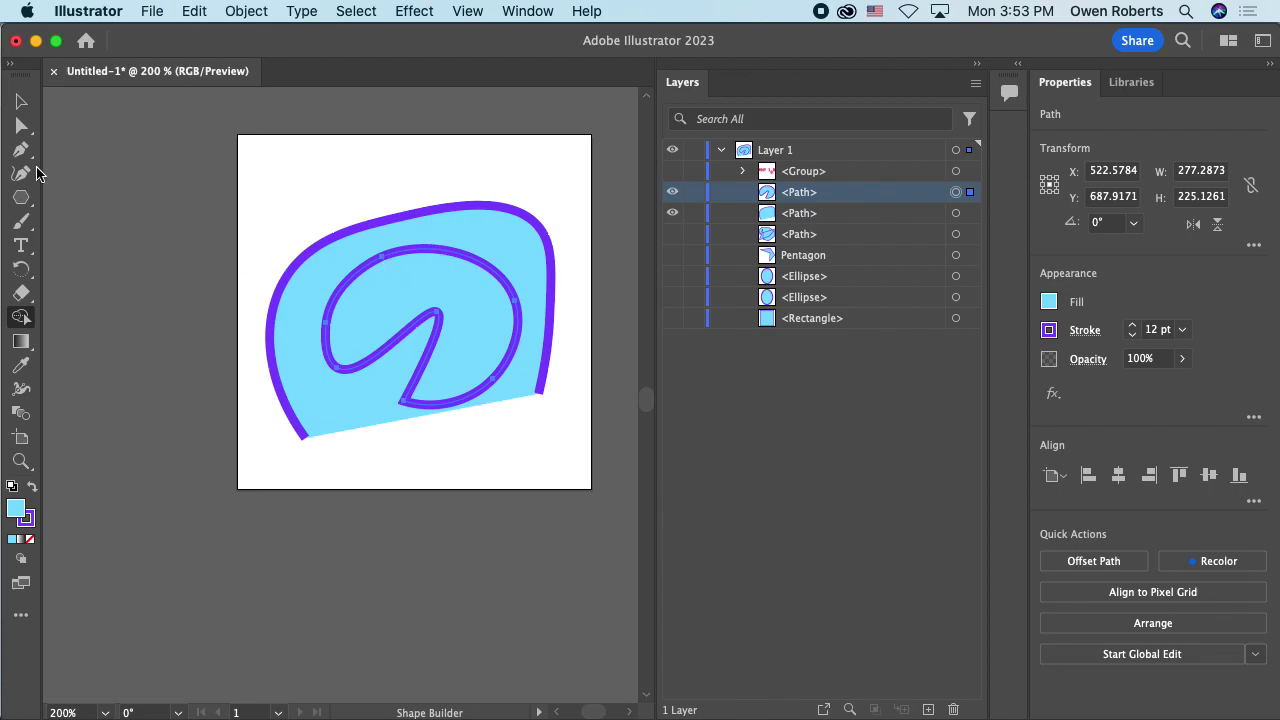
{"action": "left_click", "coordinate": [21, 106]}
{"action": "left_click_drag", "start_coordinate": [234, 163], "coordinate": [553, 462]}
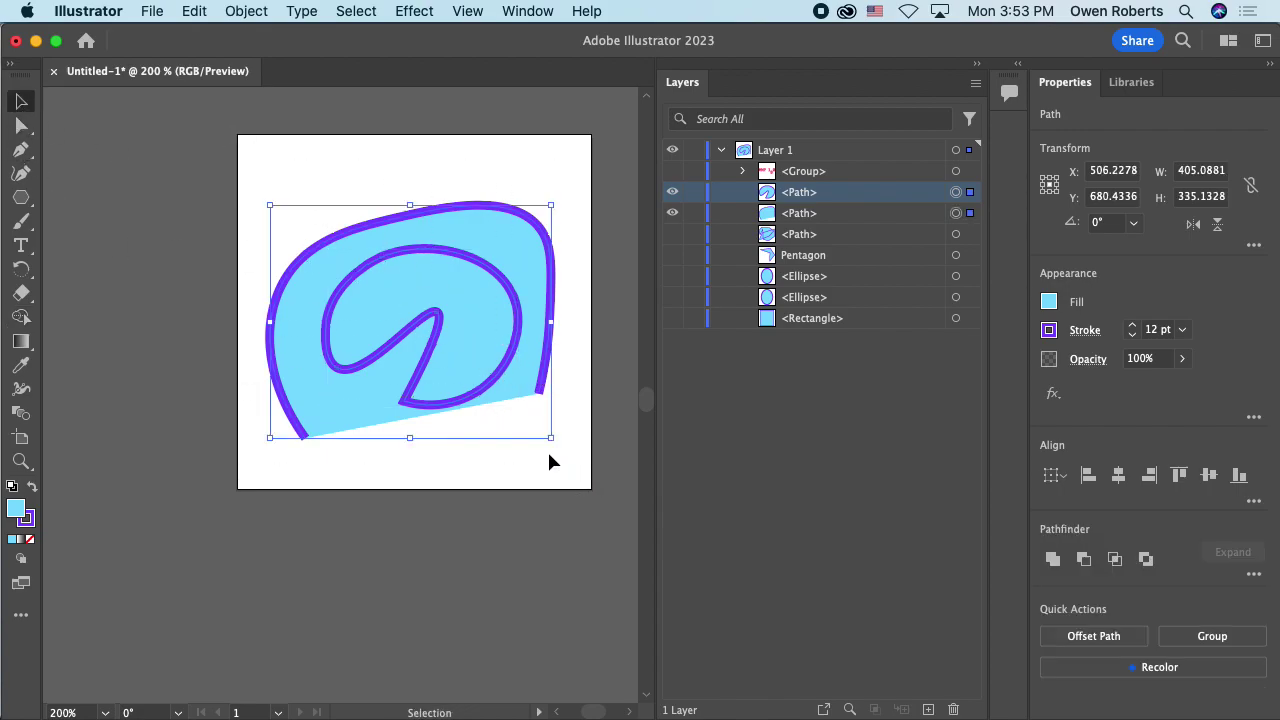
{"action": "left_click", "coordinate": [21, 317]}
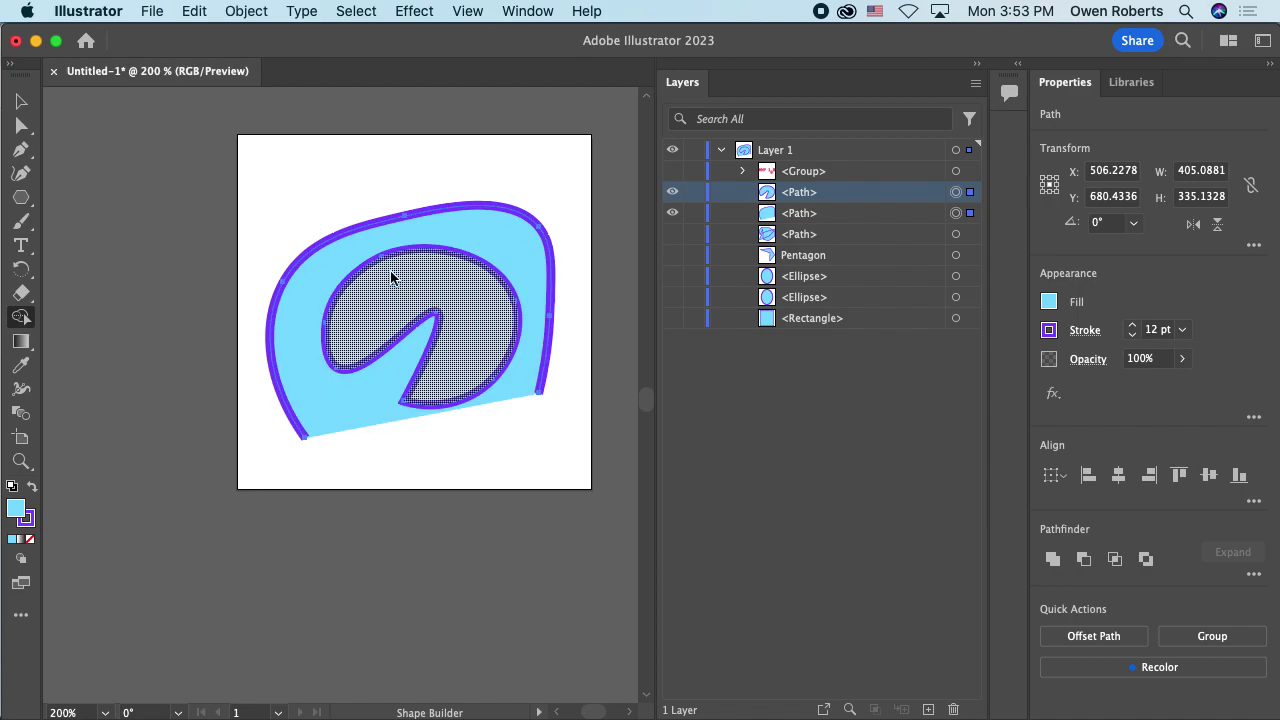
{"action": "left_click", "coordinate": [350, 249]}
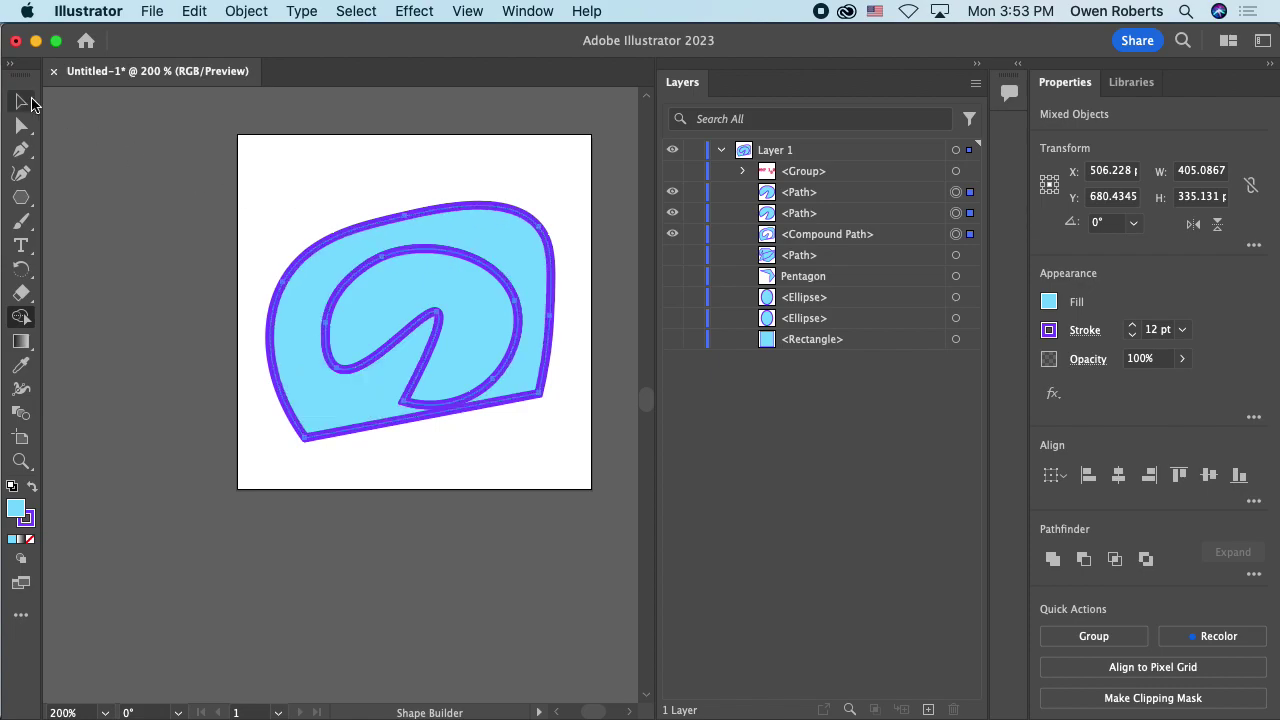
Step: Move the split regions left and separate them, placing both round pieces off the artboard and the compound path at about X 522 px, Y 696 px
{"action": "left_click", "coordinate": [21, 101]}
{"action": "left_click_drag", "start_coordinate": [457, 240], "coordinate": [272, 195]}
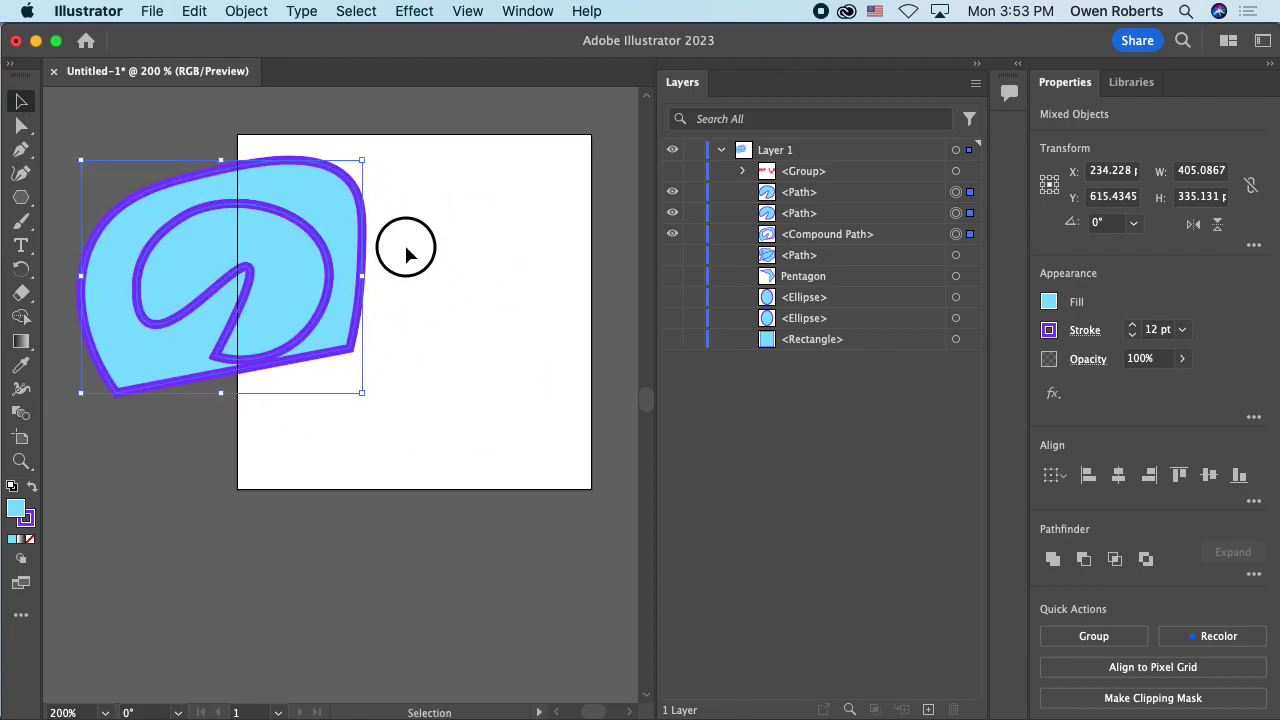
{"action": "left_click", "coordinate": [331, 223]}
{"action": "left_click_drag", "start_coordinate": [331, 223], "coordinate": [524, 198]}
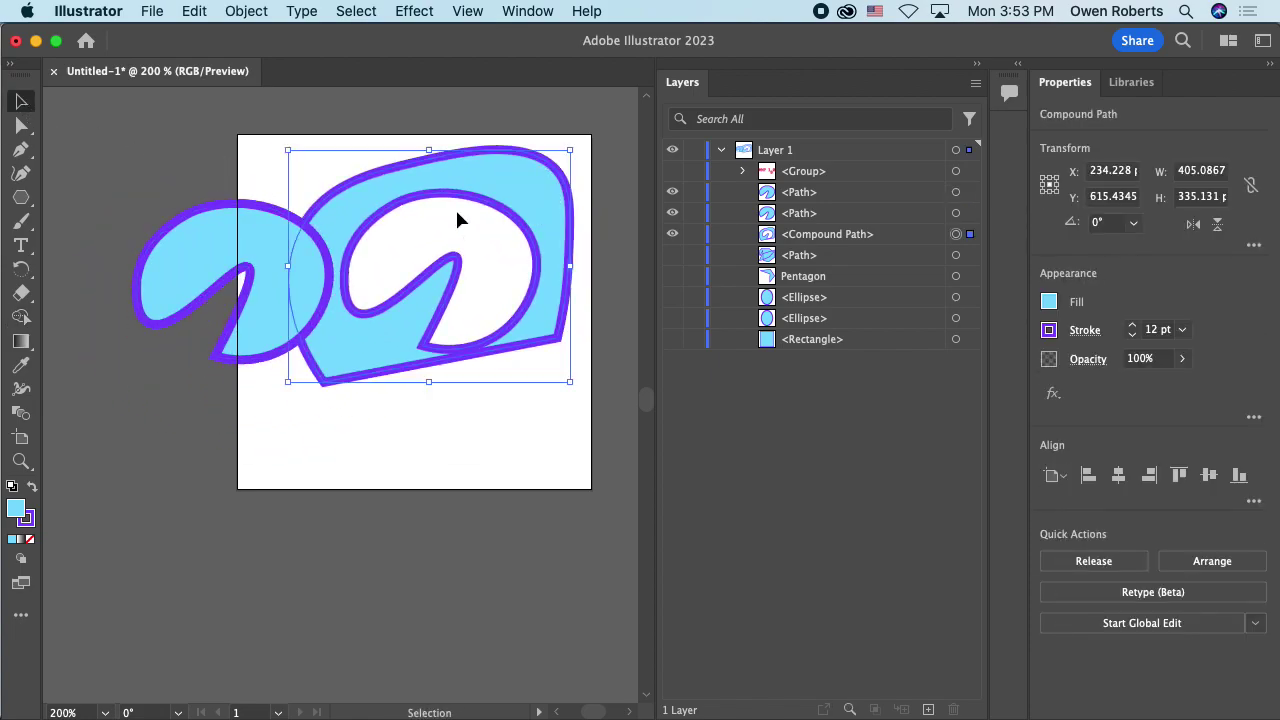
{"action": "left_click_drag", "start_coordinate": [257, 237], "coordinate": [137, 262]}
{"action": "left_click_drag", "start_coordinate": [329, 306], "coordinate": [233, 190]}
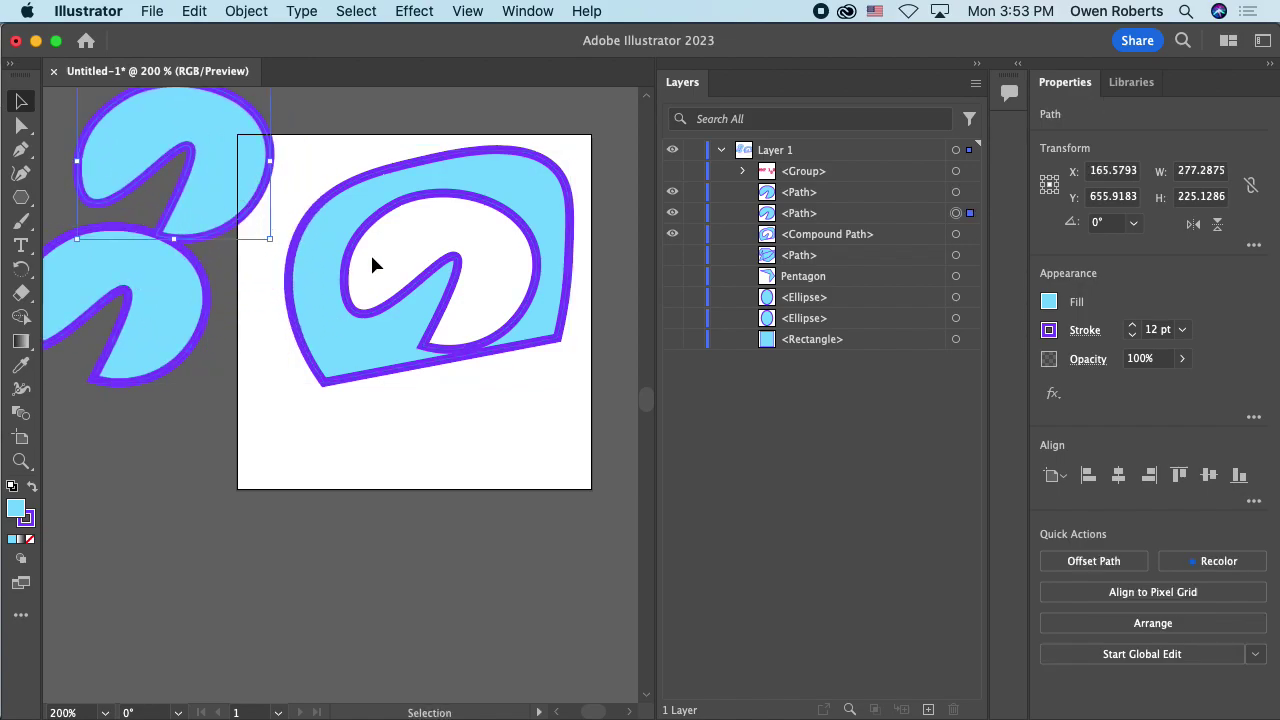
{"action": "left_click_drag", "start_coordinate": [338, 236], "coordinate": [331, 300]}
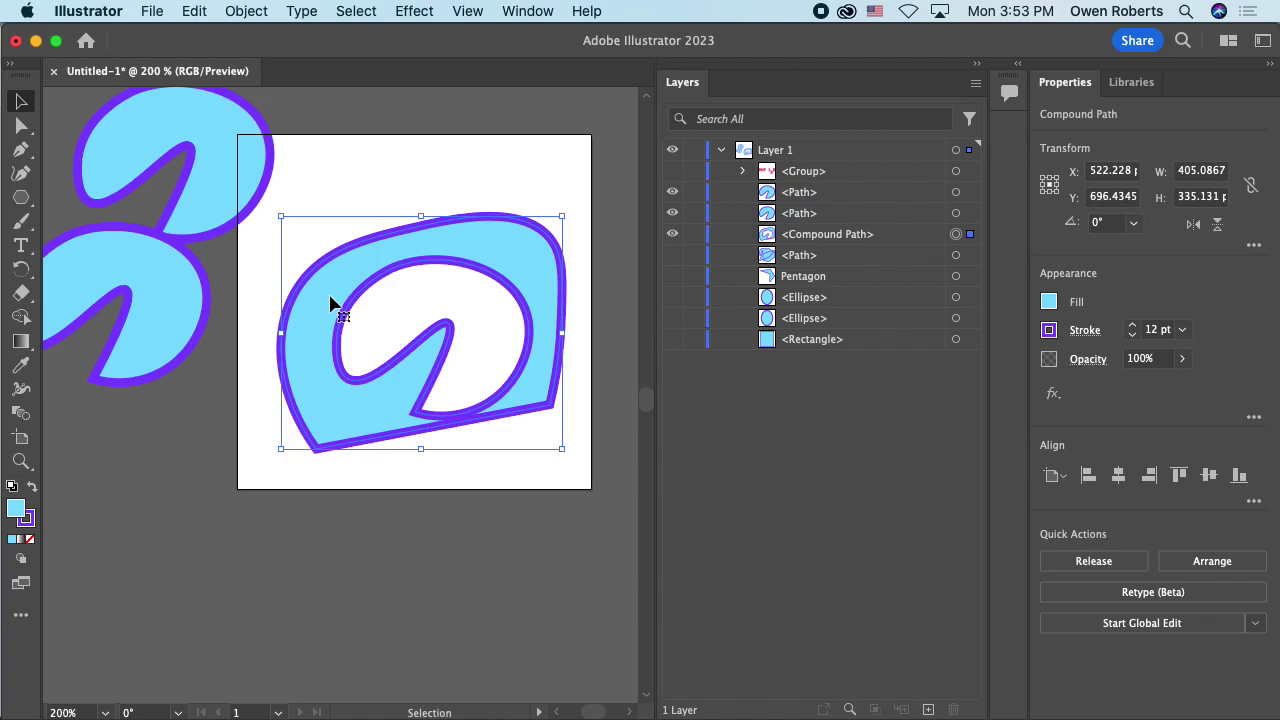
Step: Undo the separate moves of the two round pieces and the compound path
{"action": "key", "text": "super+z"}
{"action": "key", "text": "super+z"}
{"action": "key", "text": "super+z"}
{"action": "key", "text": "super+z"}
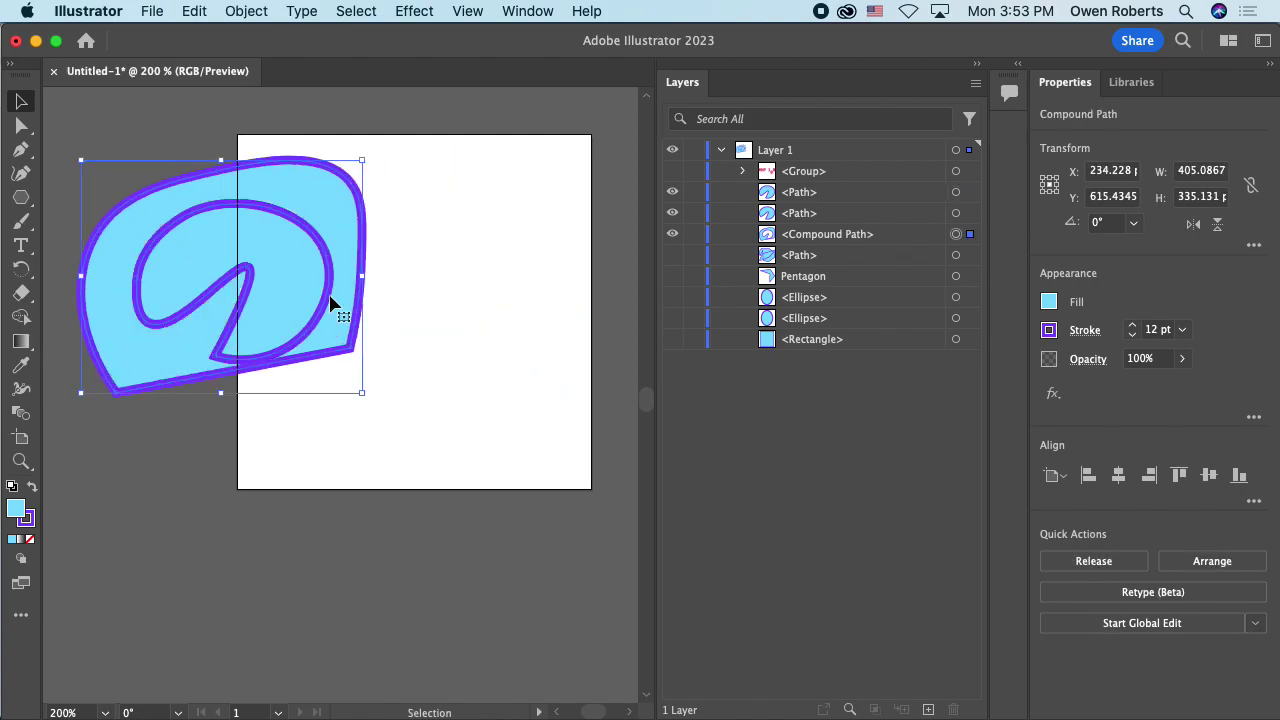
Step: Return all regions to the artboard, then pull the two round pieces downward and the compound path to about X 373 px, Y 535 px
{"action": "left_click_drag", "start_coordinate": [429, 237], "coordinate": [435, 308]}
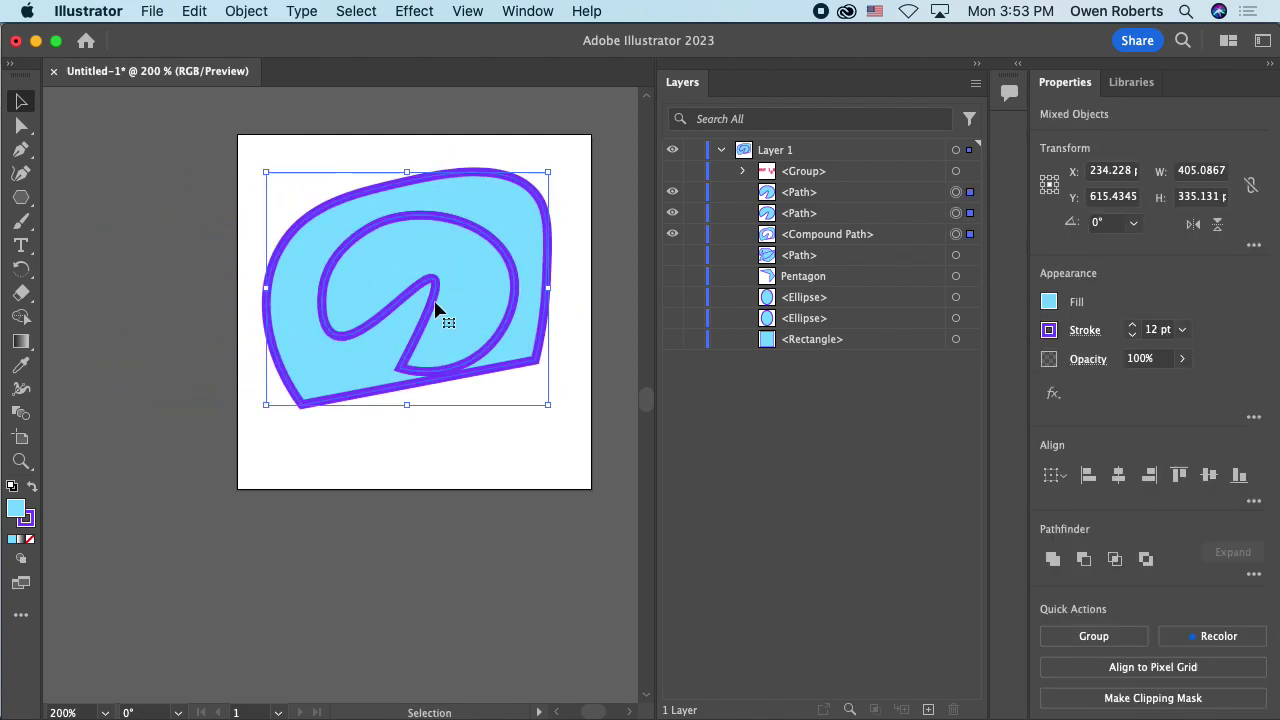
{"action": "left_click", "coordinate": [420, 465]}
{"action": "left_click_drag", "start_coordinate": [449, 334], "coordinate": [423, 448]}
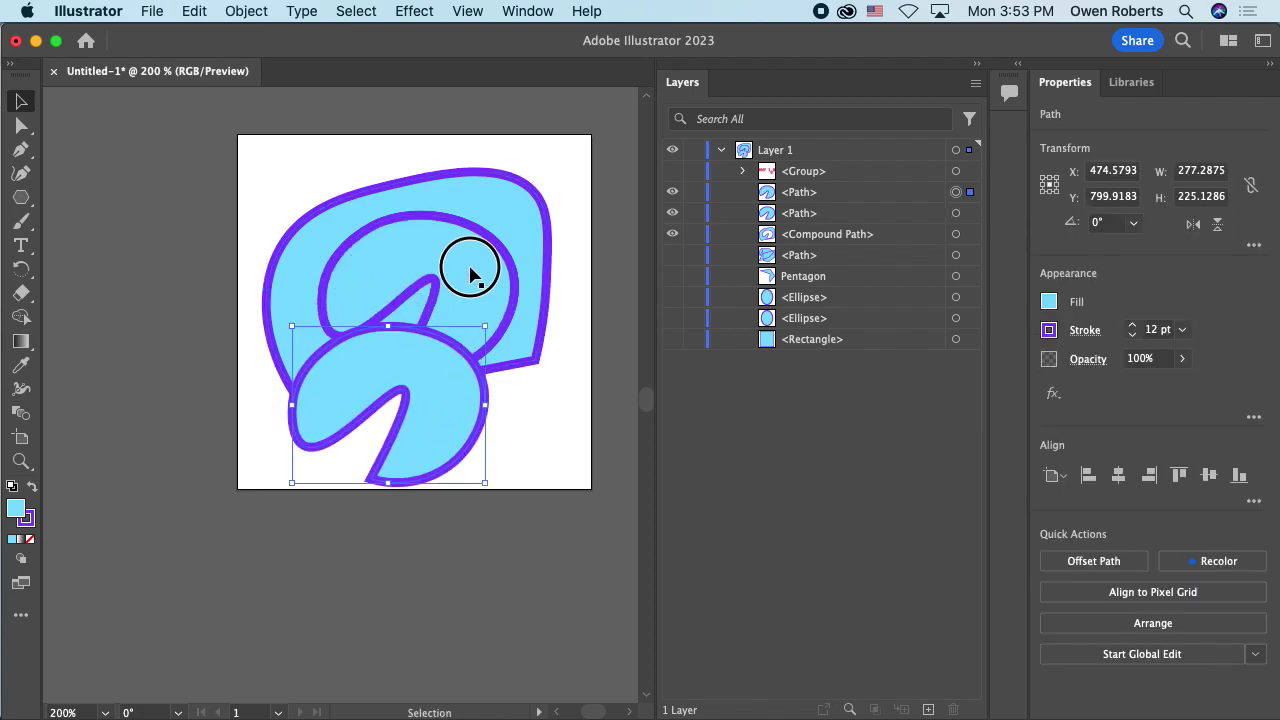
{"action": "left_click_drag", "start_coordinate": [470, 272], "coordinate": [526, 449]}
{"action": "left_click_drag", "start_coordinate": [500, 223], "coordinate": [412, 160]}
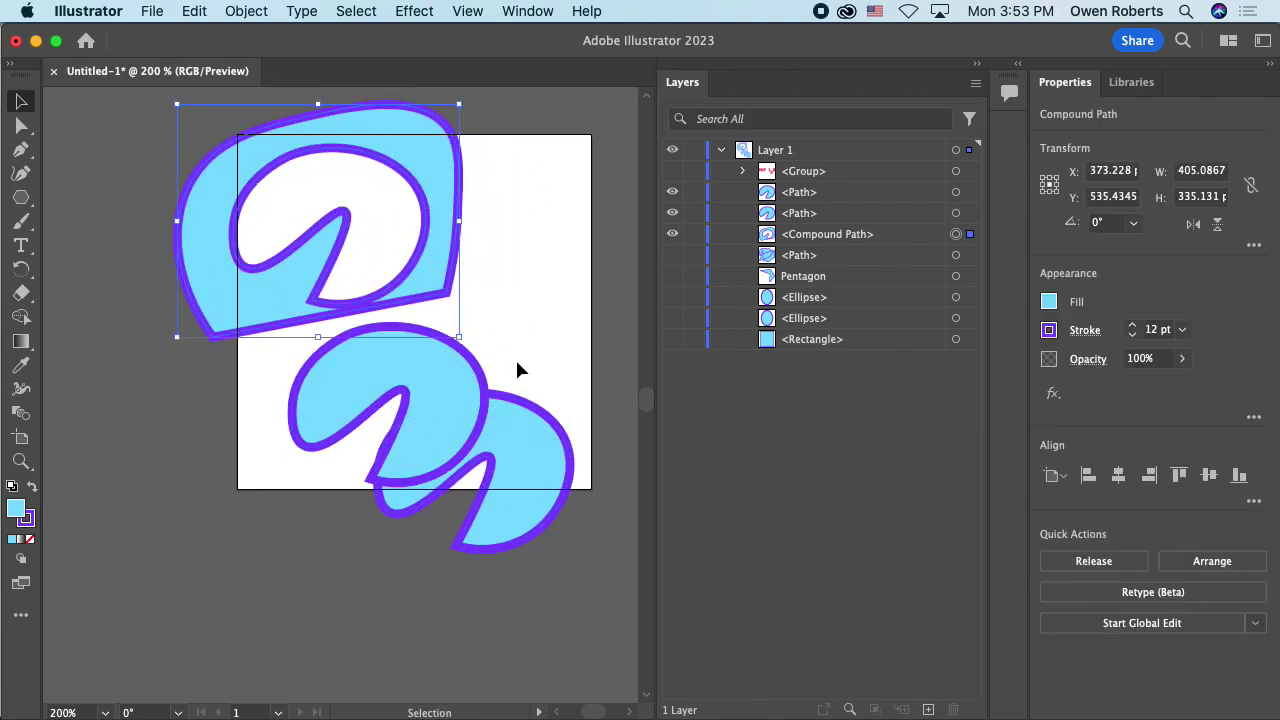
Step: Delete both notched round pieces and move the compound path to about X 485 px, Y 648 px
{"action": "left_click", "coordinate": [443, 371]}
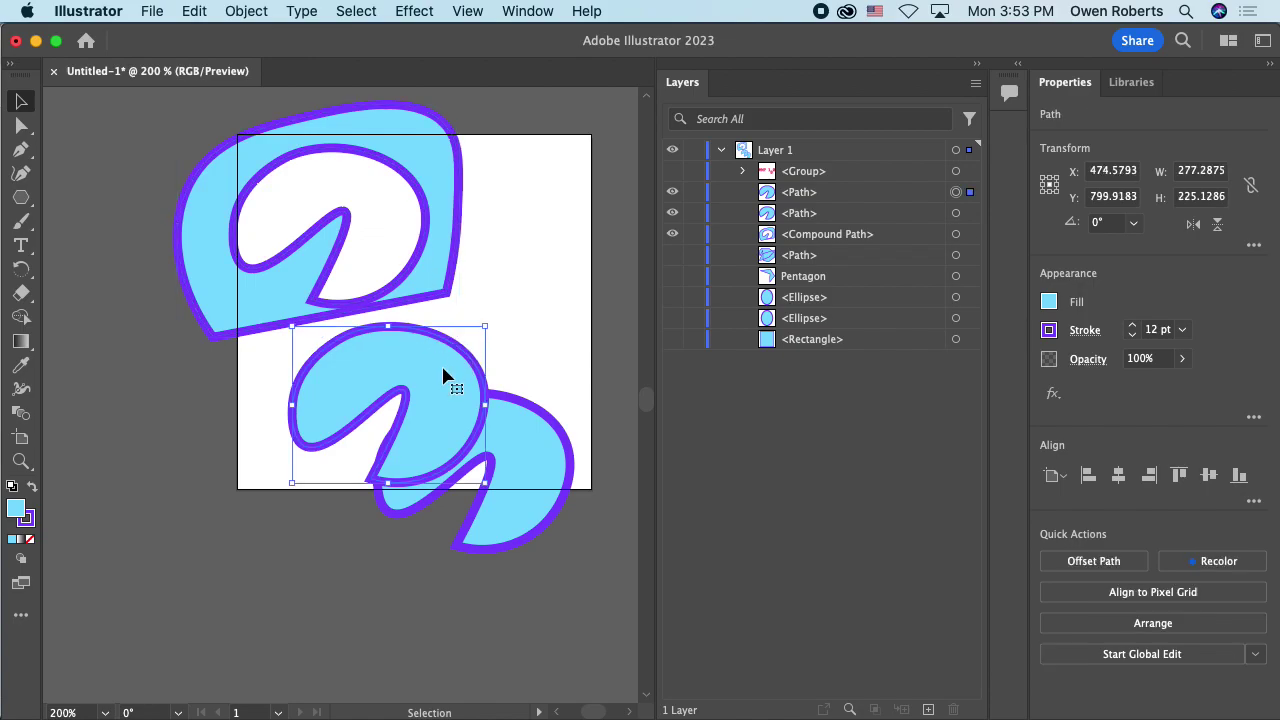
{"action": "key", "text": "Delete"}
{"action": "left_click", "coordinate": [500, 429]}
{"action": "key", "text": "Delete"}
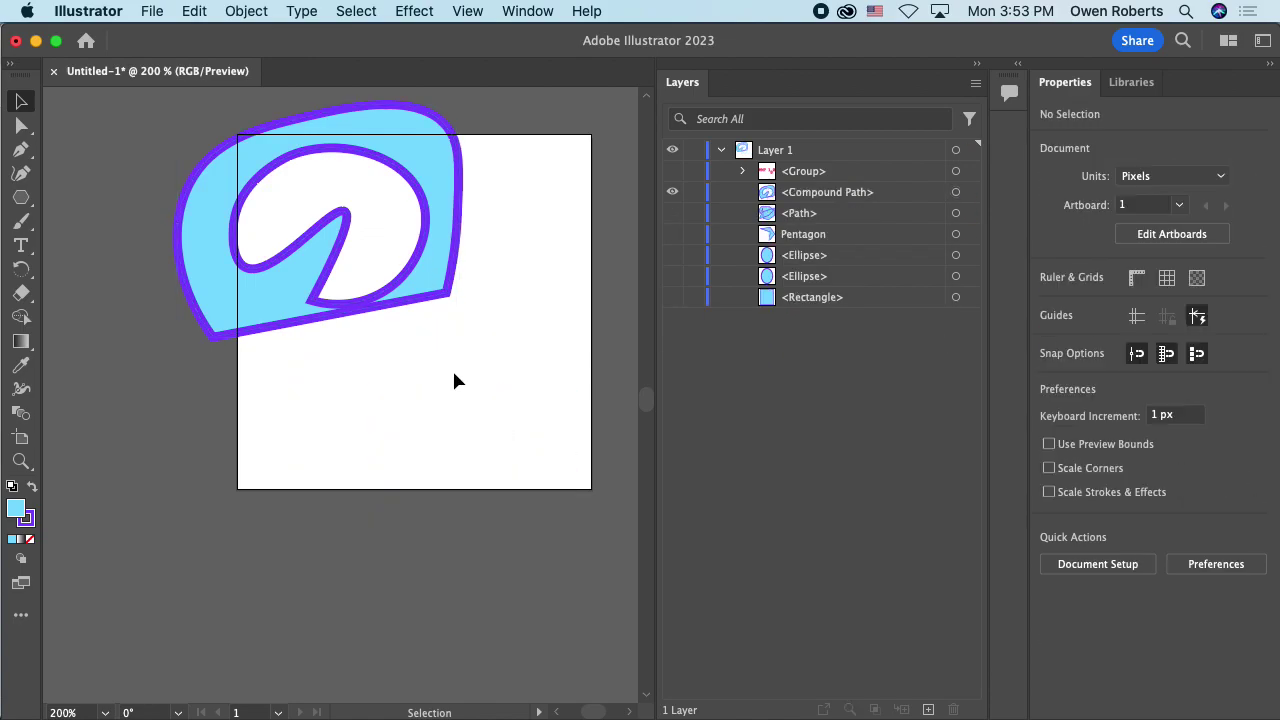
{"action": "left_click_drag", "start_coordinate": [405, 298], "coordinate": [477, 372]}
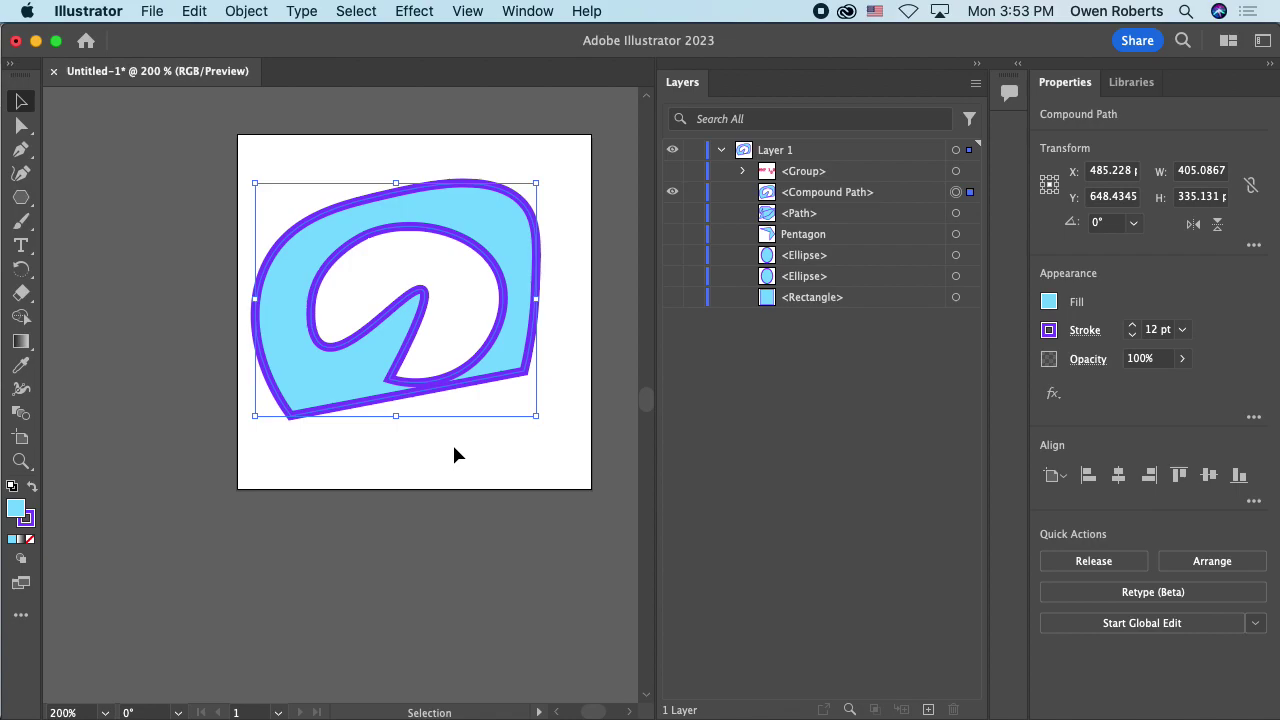
Step: Undo the latest moves and deletions, and delete the compound path and both round pieces from the artboard
{"action": "key", "text": "a"}
{"action": "key", "text": "super+z"}
{"action": "key", "text": "super+z"}
{"action": "key", "text": "super+z"}
{"action": "key", "text": "super+z"}
{"action": "key", "text": "super+shift+z"}
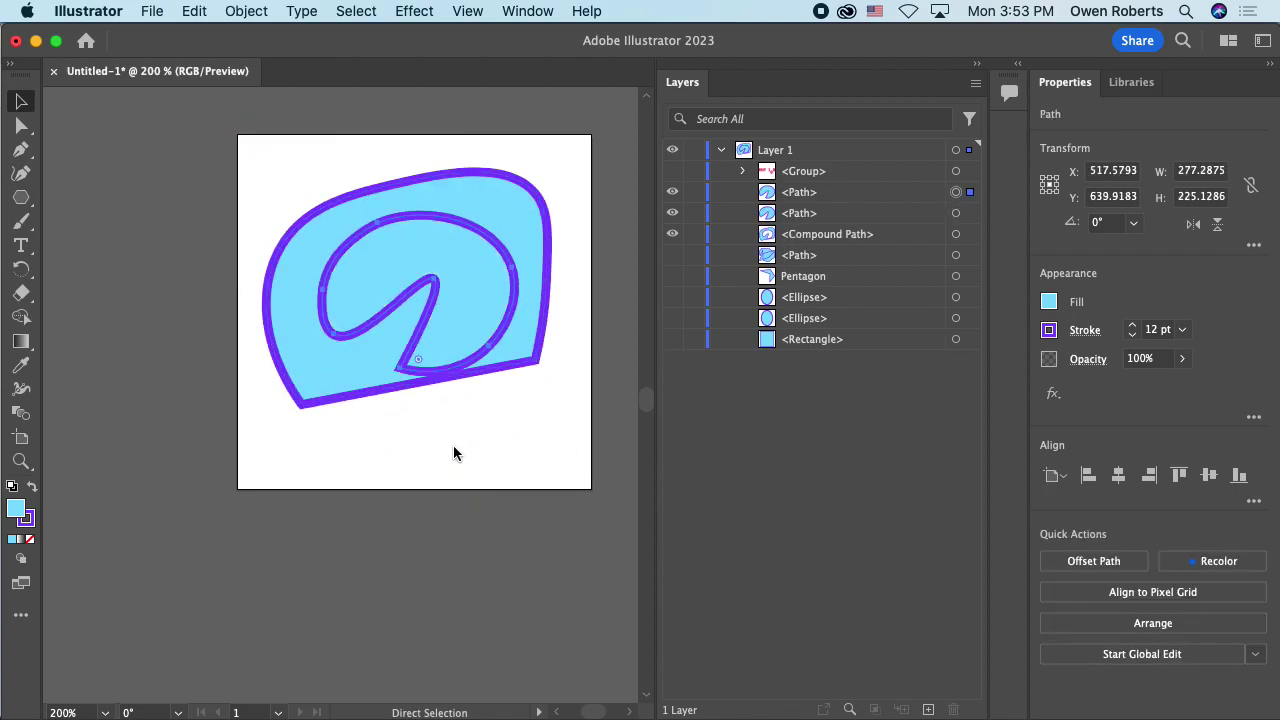
{"action": "key", "text": "super+shift+z"}
{"action": "key", "text": "v"}
{"action": "key", "text": "Delete"}
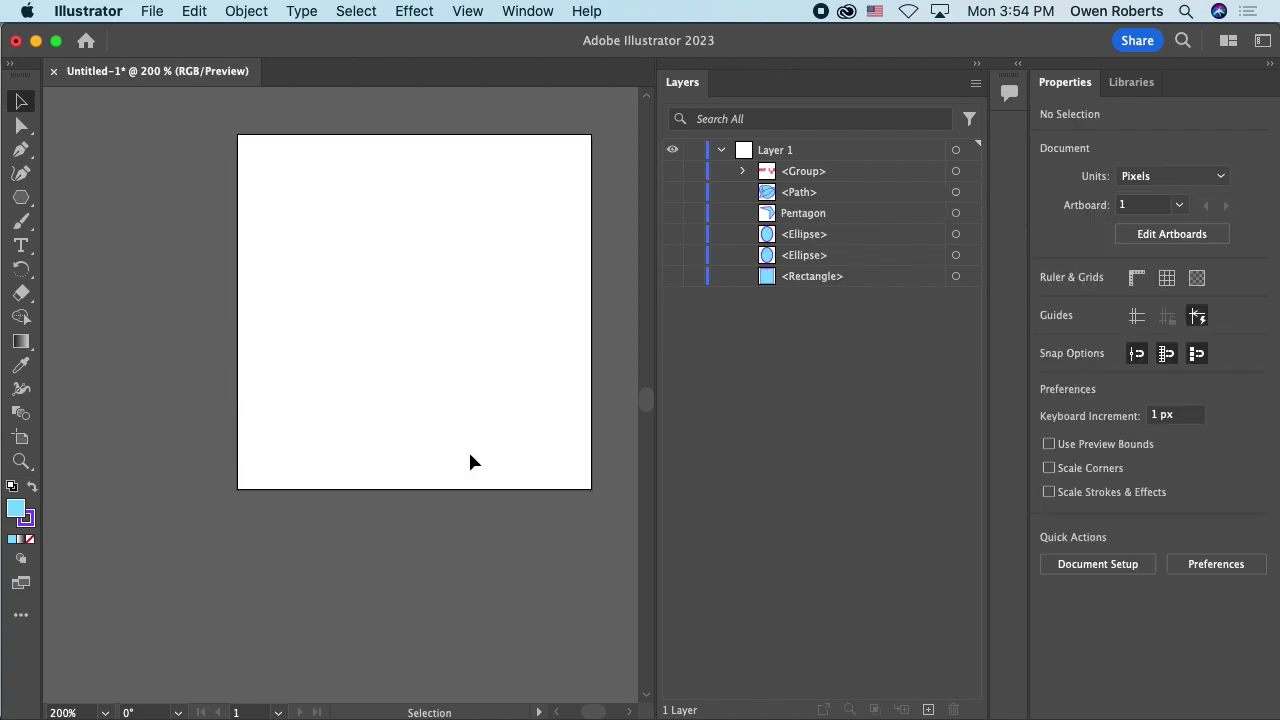
Step: Draw a small hexagon and a larger one overlapping its lower-right corner, spanning about 399 by 404 px together
{"action": "left_click", "coordinate": [21, 199]}
{"action": "left_click_drag", "start_coordinate": [345, 232], "coordinate": [428, 345]}
{"action": "key", "text": "super+z"}
{"action": "left_click_drag", "start_coordinate": [411, 279], "coordinate": [411, 279]}
{"action": "left_click_drag", "start_coordinate": [463, 343], "coordinate": [386, 266]}
{"action": "key", "text": "v"}
{"action": "left_click_drag", "start_coordinate": [455, 355], "coordinate": [446, 346]}
{"action": "left_click", "coordinate": [263, 200]}
Step: Select both hexagons and split their overlap into a separate region with the Shape Builder tool
{"action": "left_click_drag", "start_coordinate": [203, 126], "coordinate": [632, 507]}
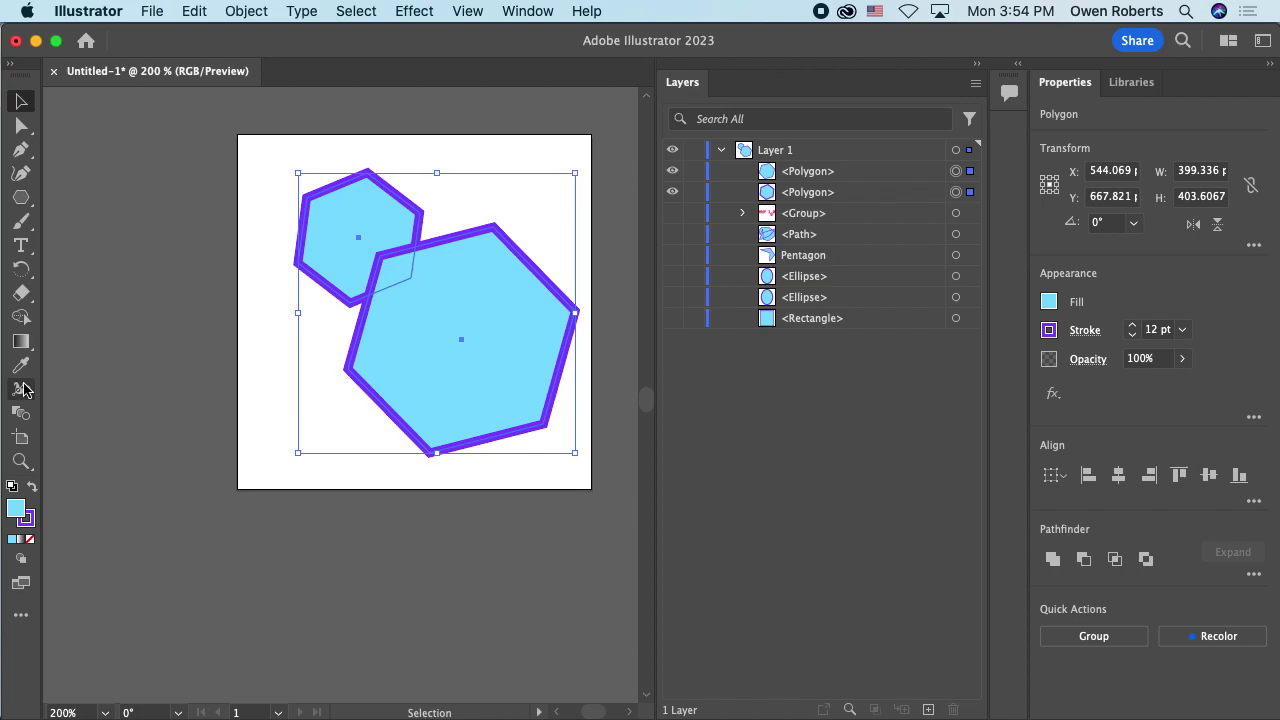
{"action": "left_click", "coordinate": [20, 316]}
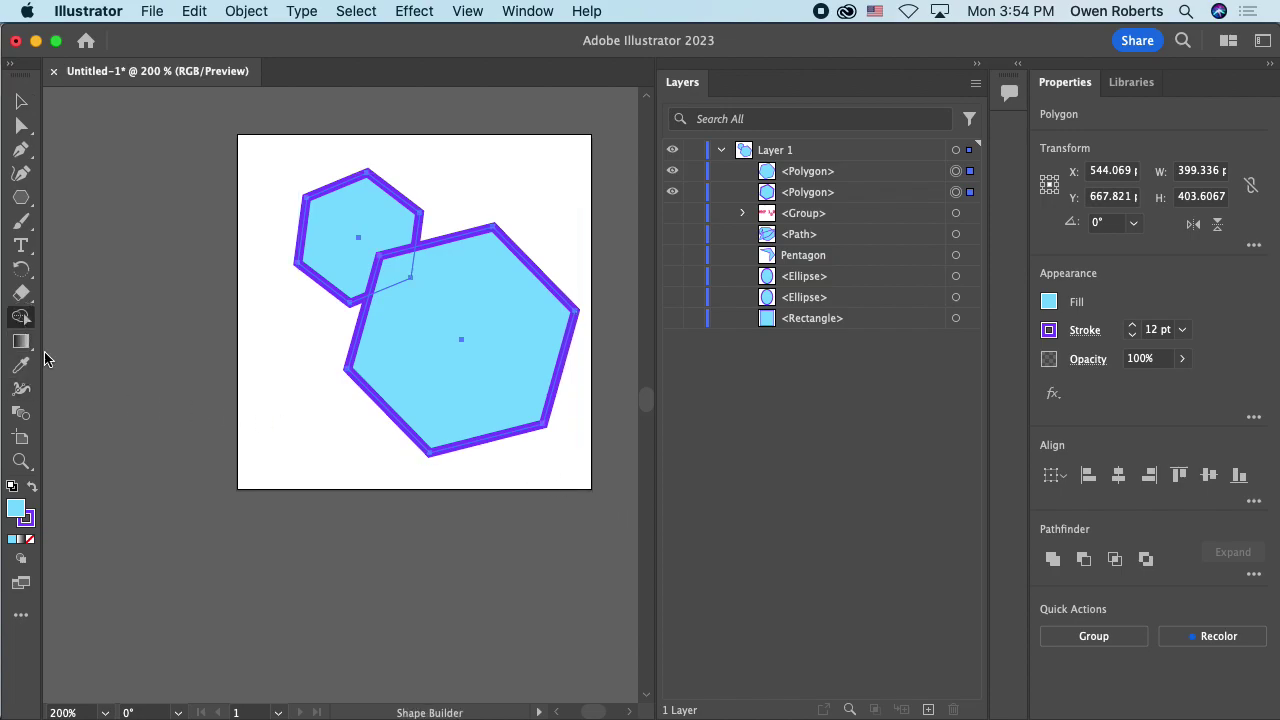
{"action": "left_click", "coordinate": [374, 254]}
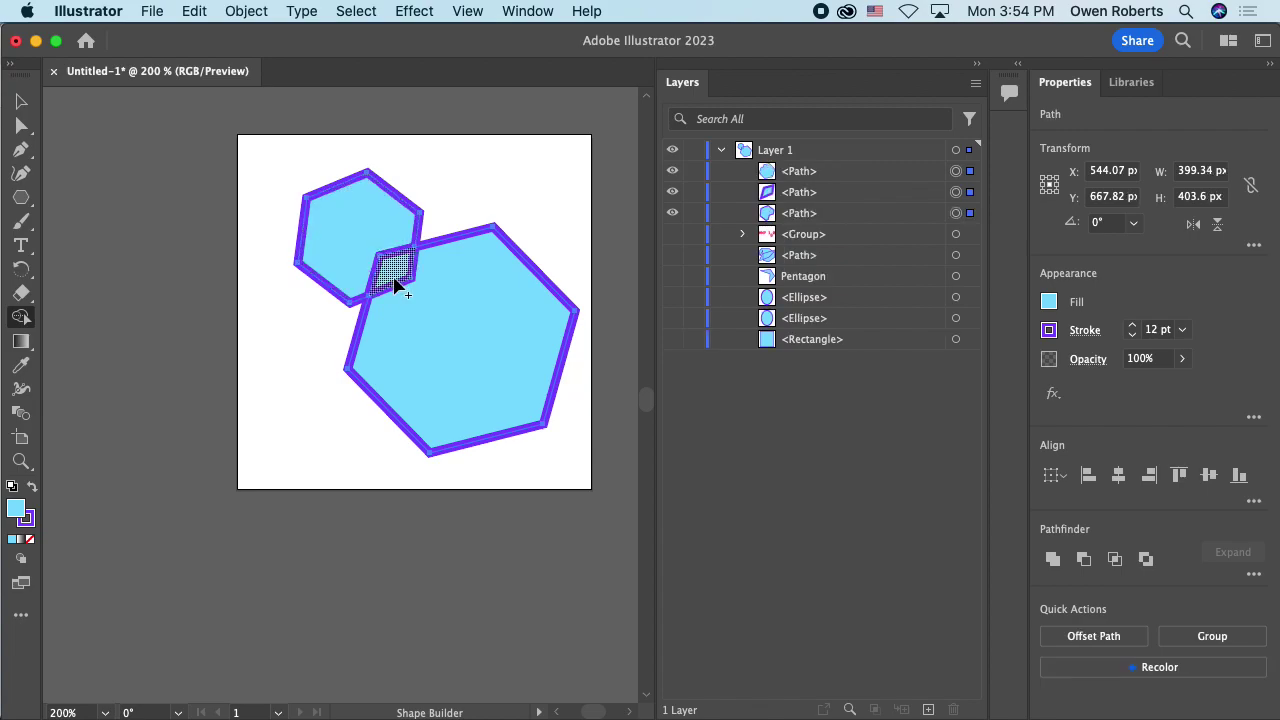
{"action": "mouse_move", "coordinate": [550, 182]}
{"action": "left_mouse_down"}
{"action": "mouse_move", "coordinate": [387, 306]}
{"action": "mouse_move", "coordinate": [315, 390]}
{"action": "mouse_move", "coordinate": [318, 345]}
{"action": "left_mouse_up"}
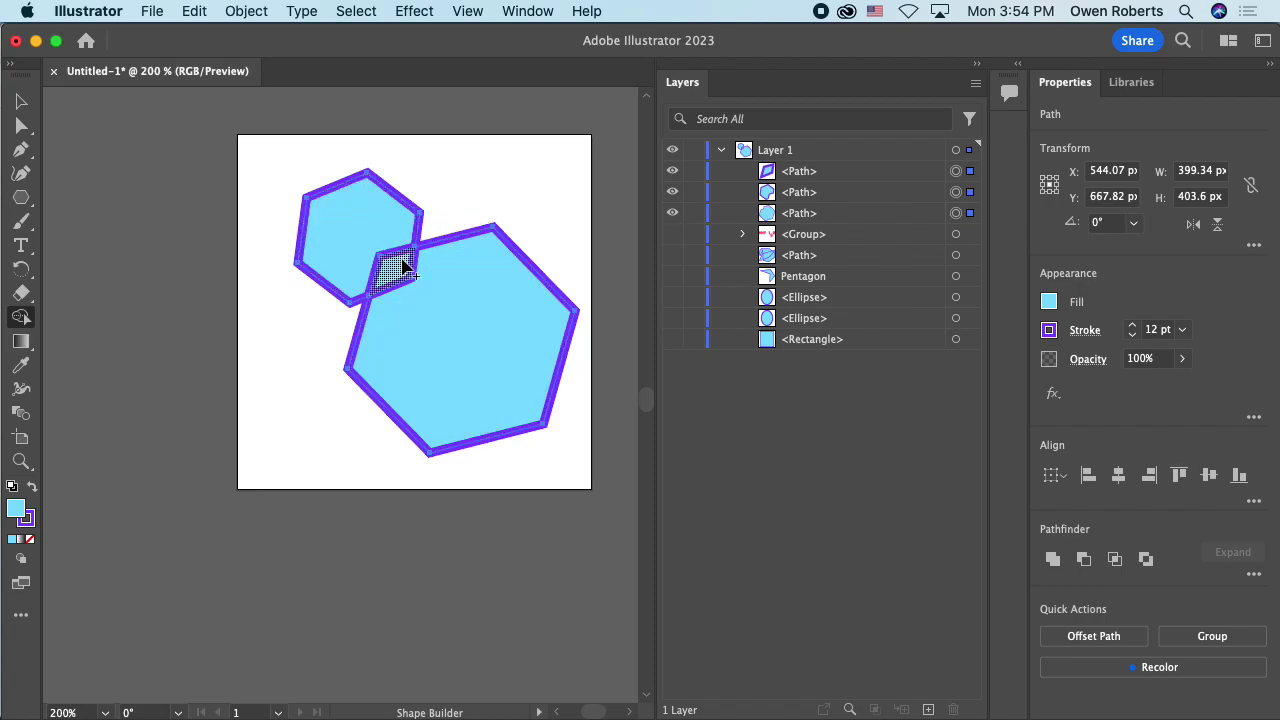
Step: Merge the hexagon regions into one shape with Shape Builder and move it to about X 536 px, Y 650 px
{"action": "mouse_move", "coordinate": [467, 208]}
{"action": "left_mouse_down"}
{"action": "mouse_move", "coordinate": [398, 292]}
{"action": "mouse_move", "coordinate": [463, 291]}
{"action": "mouse_move", "coordinate": [438, 352]}
{"action": "left_mouse_up"}
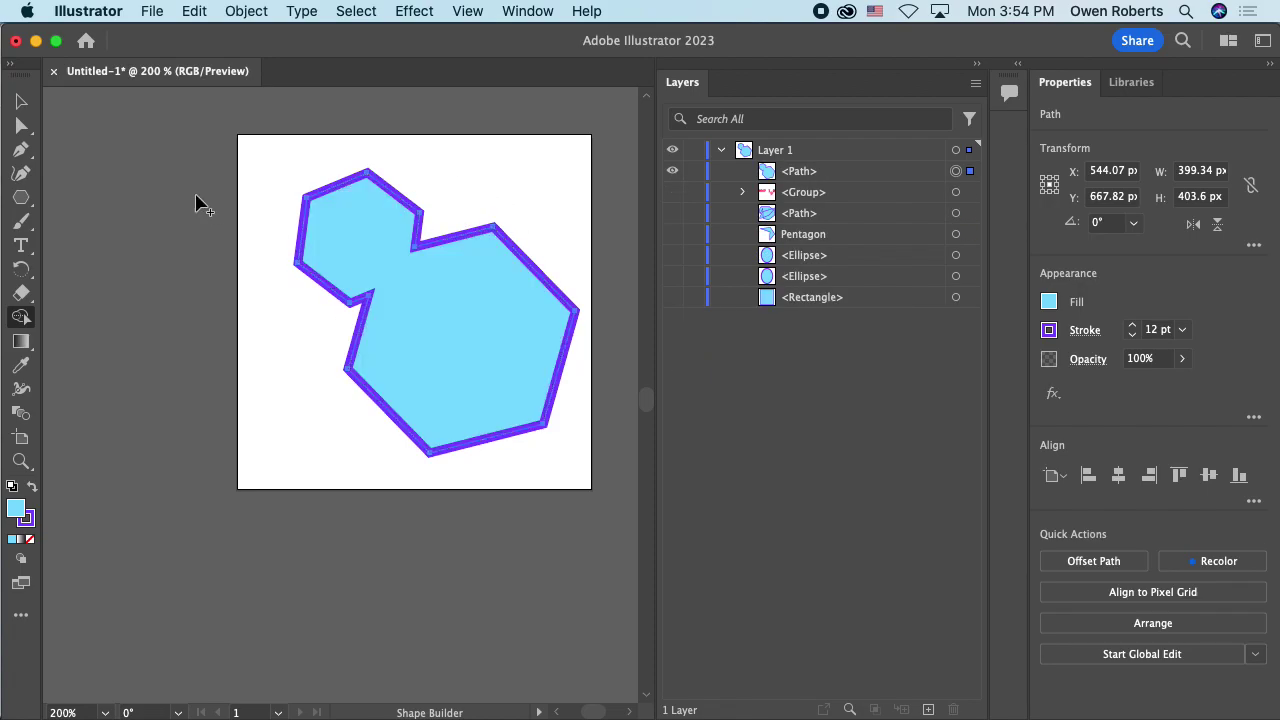
{"action": "left_click", "coordinate": [22, 105]}
{"action": "left_click_drag", "start_coordinate": [354, 243], "coordinate": [360, 275]}
{"action": "left_click", "coordinate": [429, 171]}
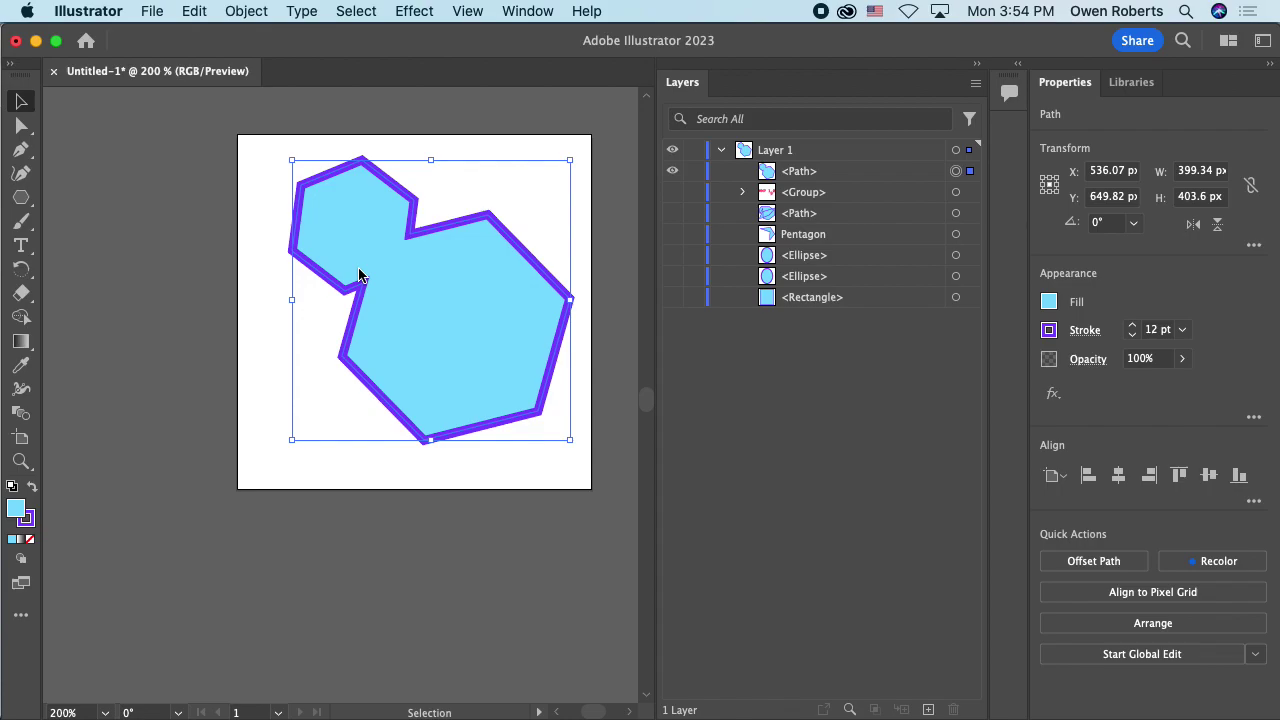
Step: Undo the move and the merge of the hexagon regions
{"action": "key", "text": "super+z"}
{"action": "key", "text": "super+z"}
{"action": "key", "text": "super+z"}
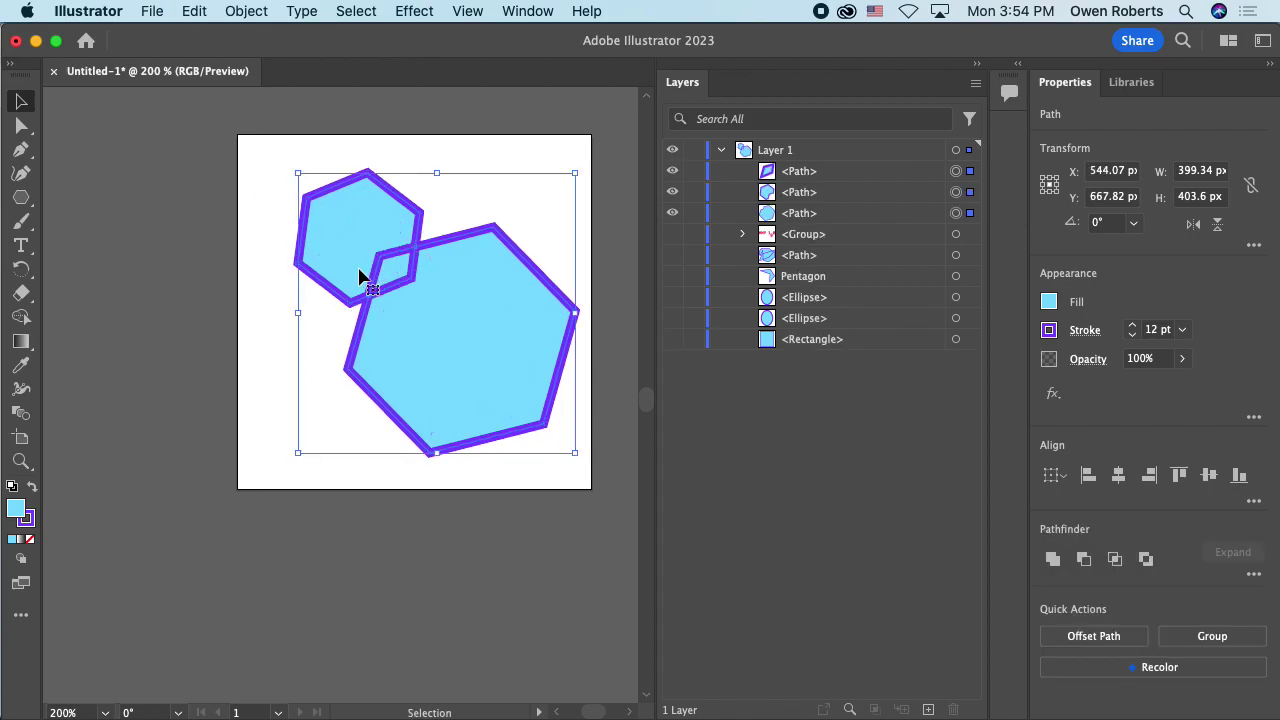